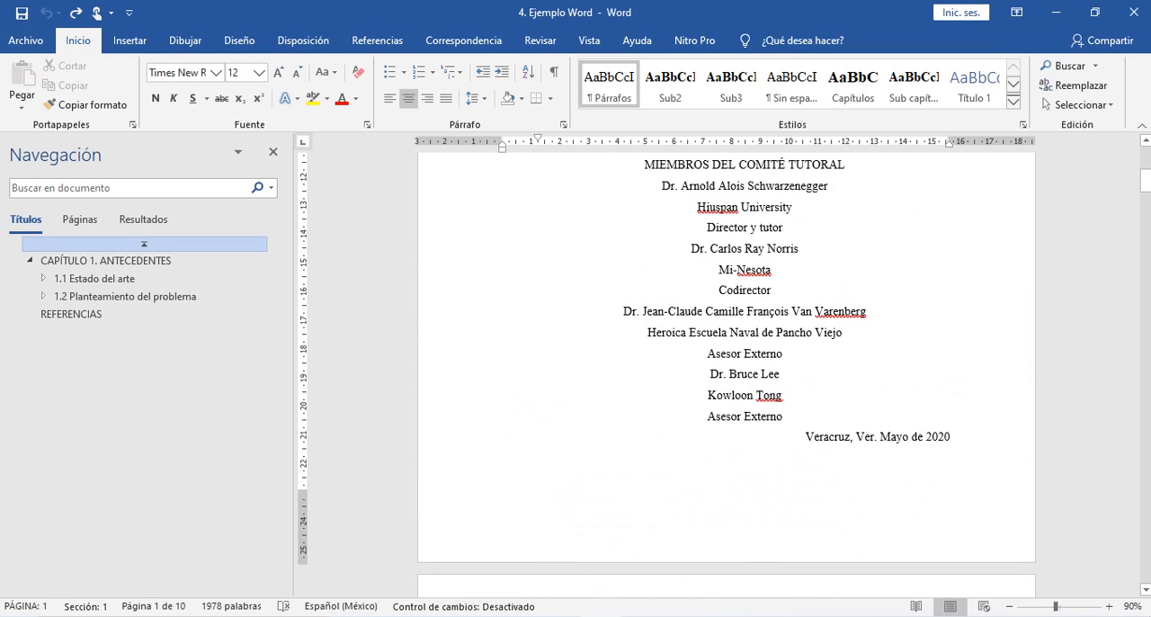
scroll(727, 360, up, 9)
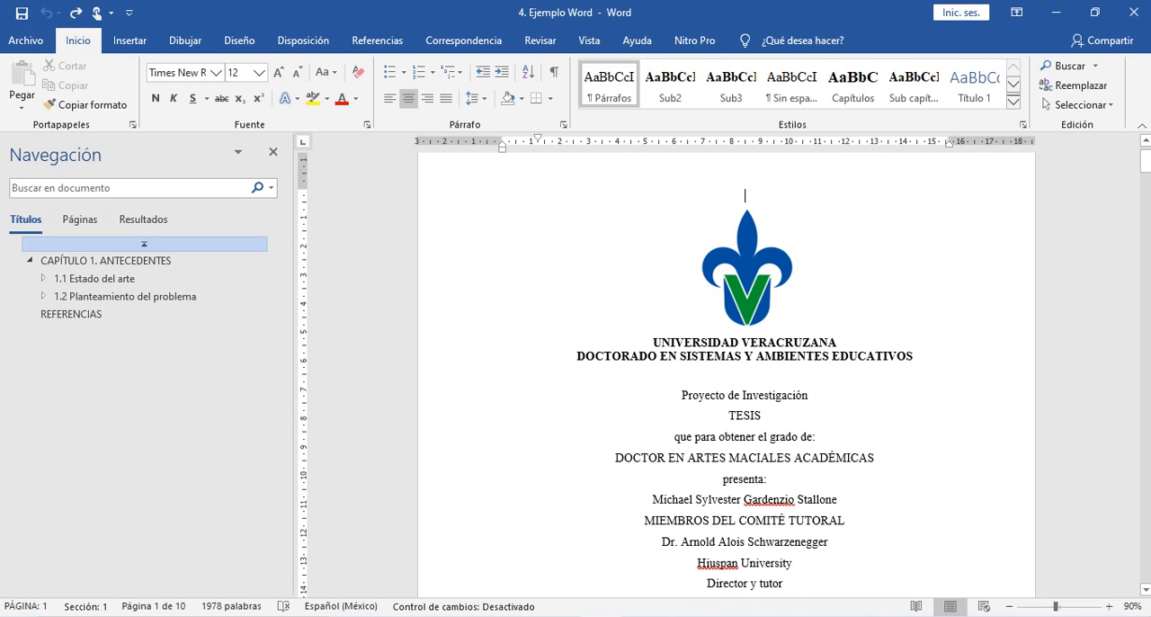
- Review the thesis cover page and the index page with its figure and table list headings
scroll(744, 360, down, 6)
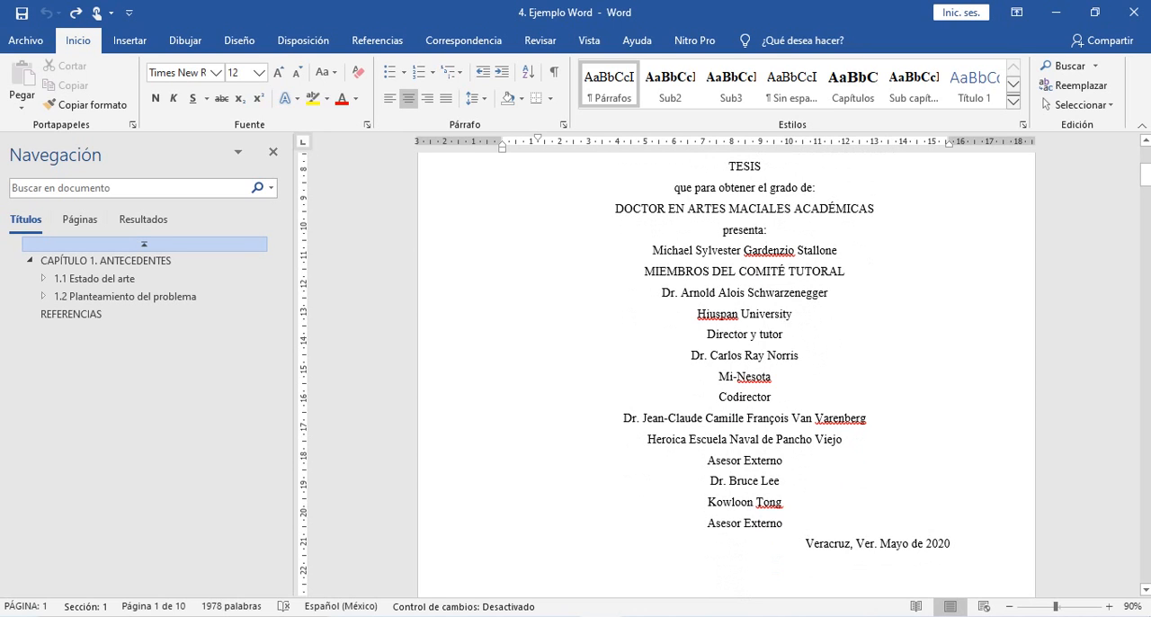
scroll(745, 360, down, 11)
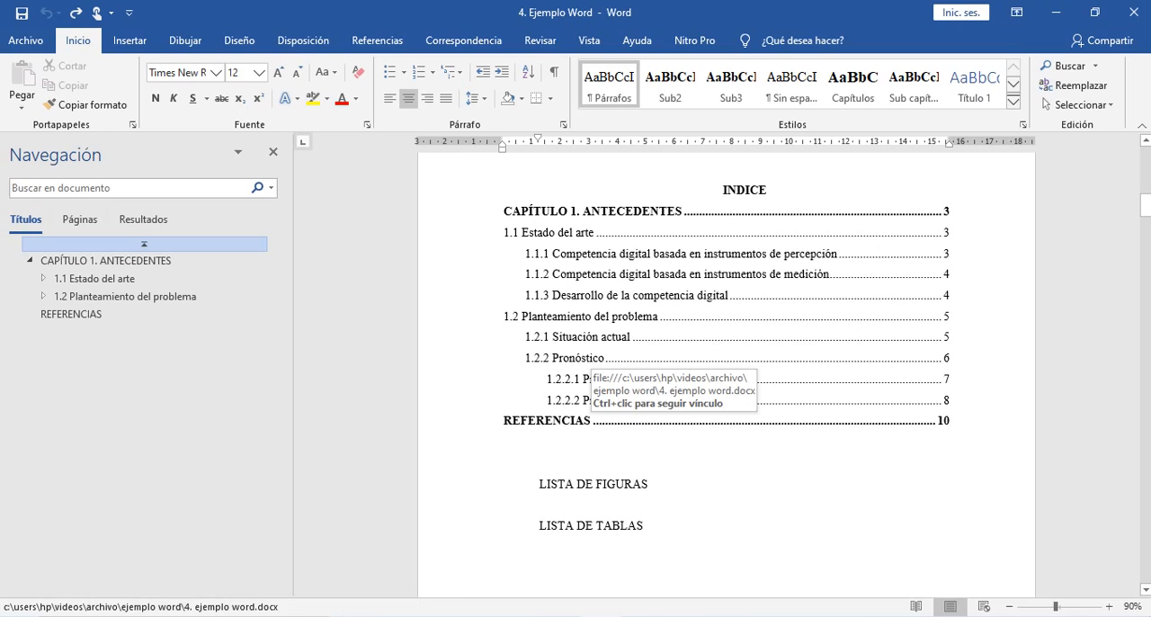
click(555, 441)
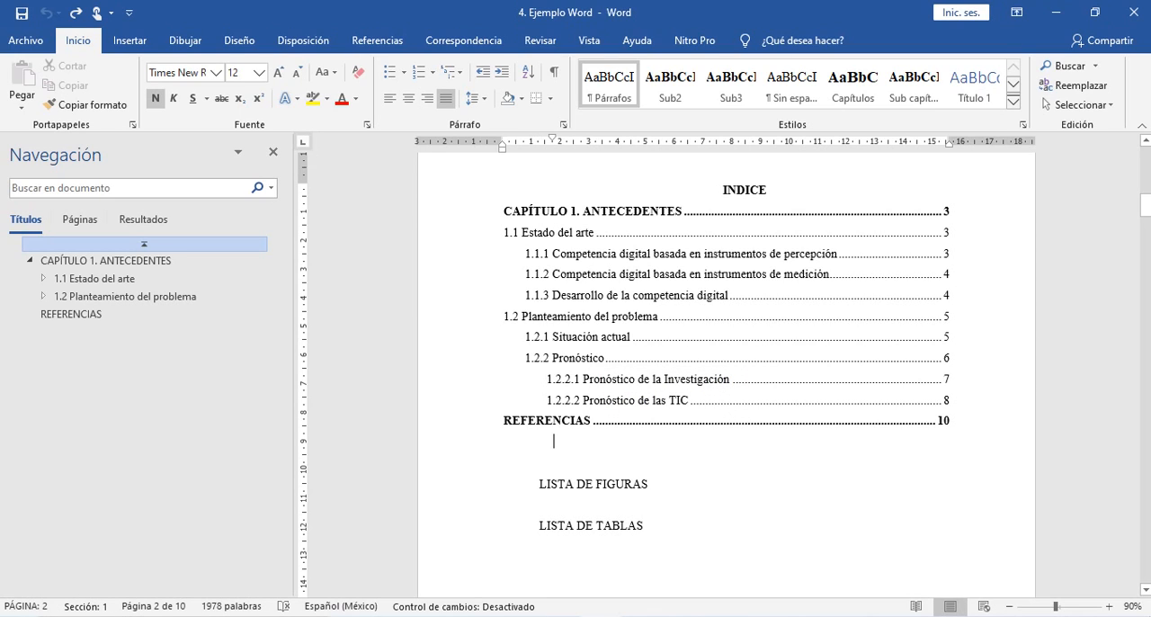
scroll(727, 369, down, 5)
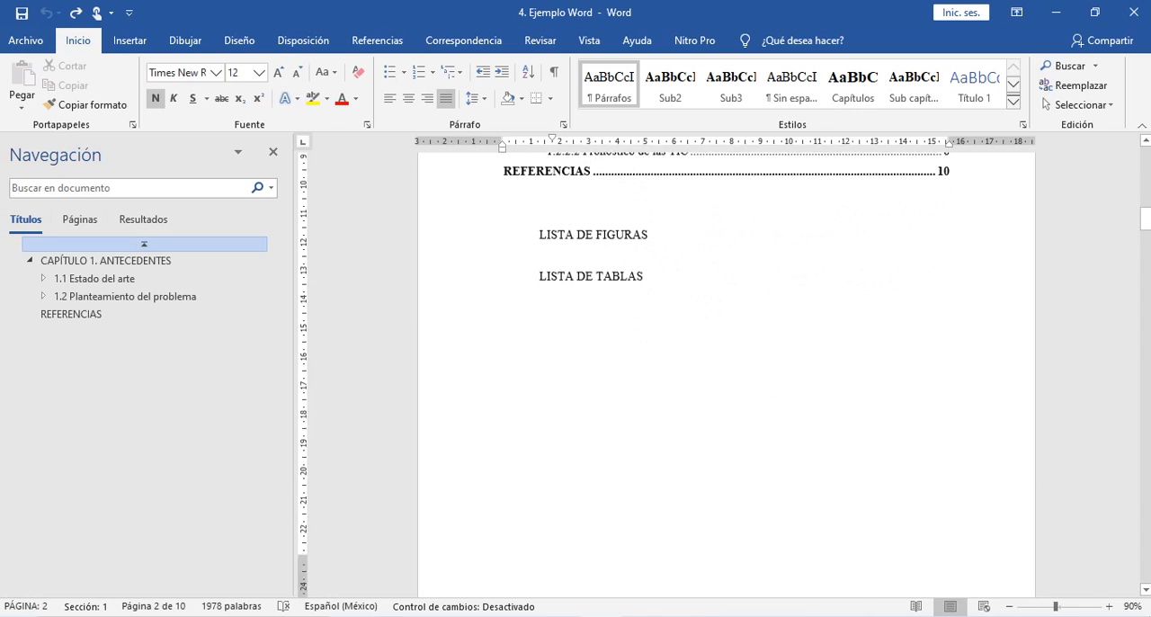
- Look through sections 1.1 and 1.2 of chapter 1 for the yellow-highlighted letter markers that stand for citations
scroll(727, 369, down, 15)
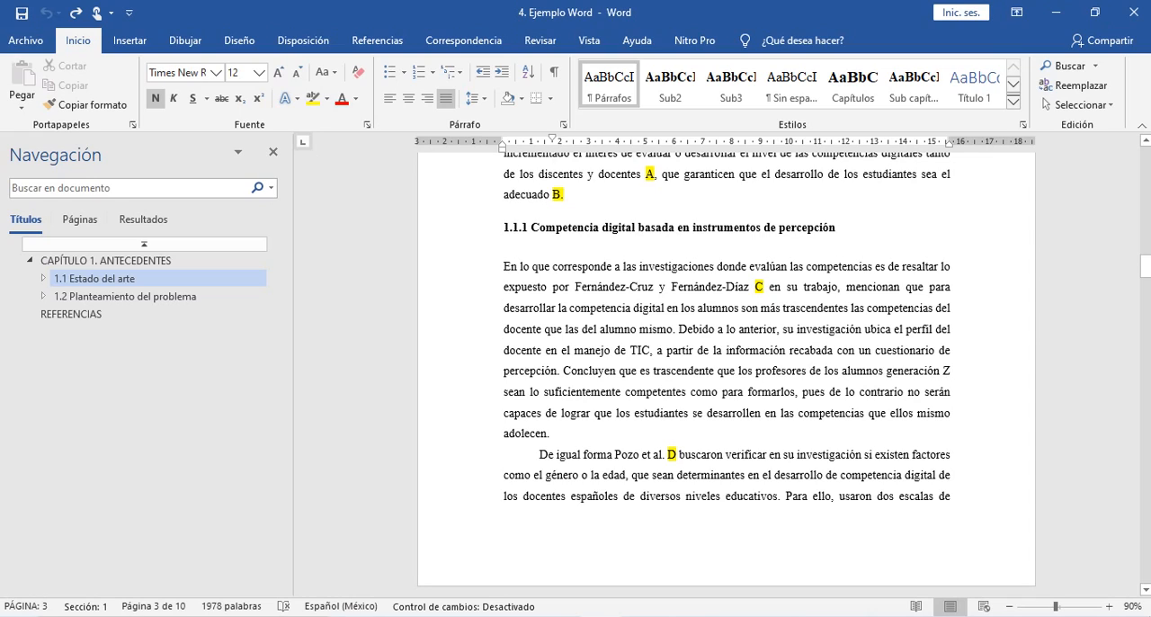
scroll(727, 377, down, 8)
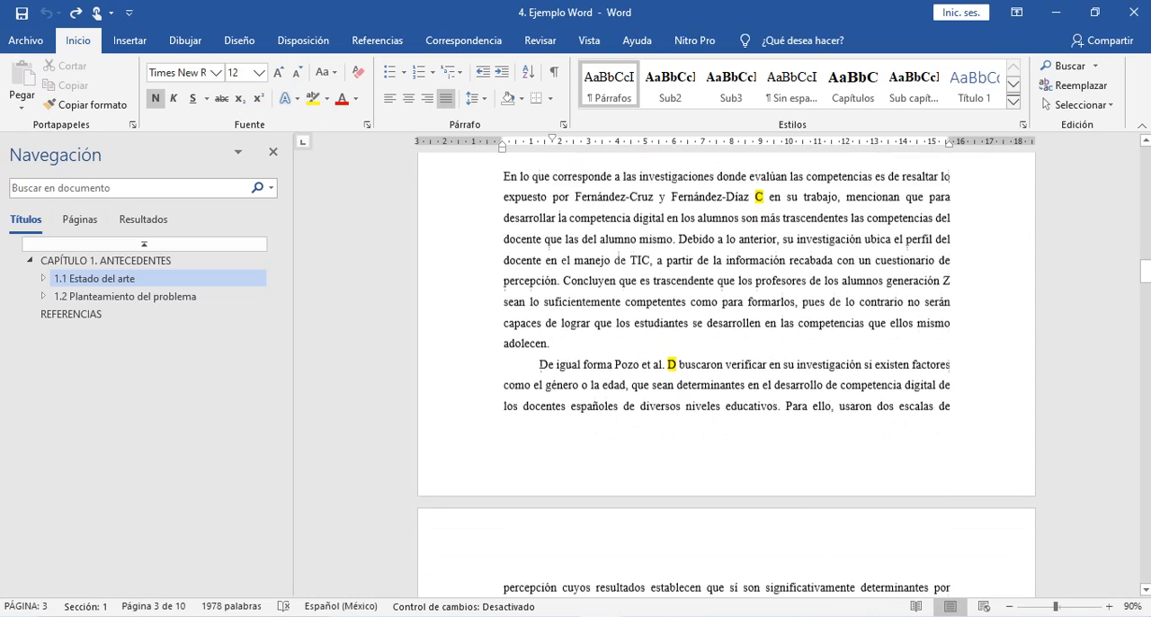
scroll(727, 377, down, 14)
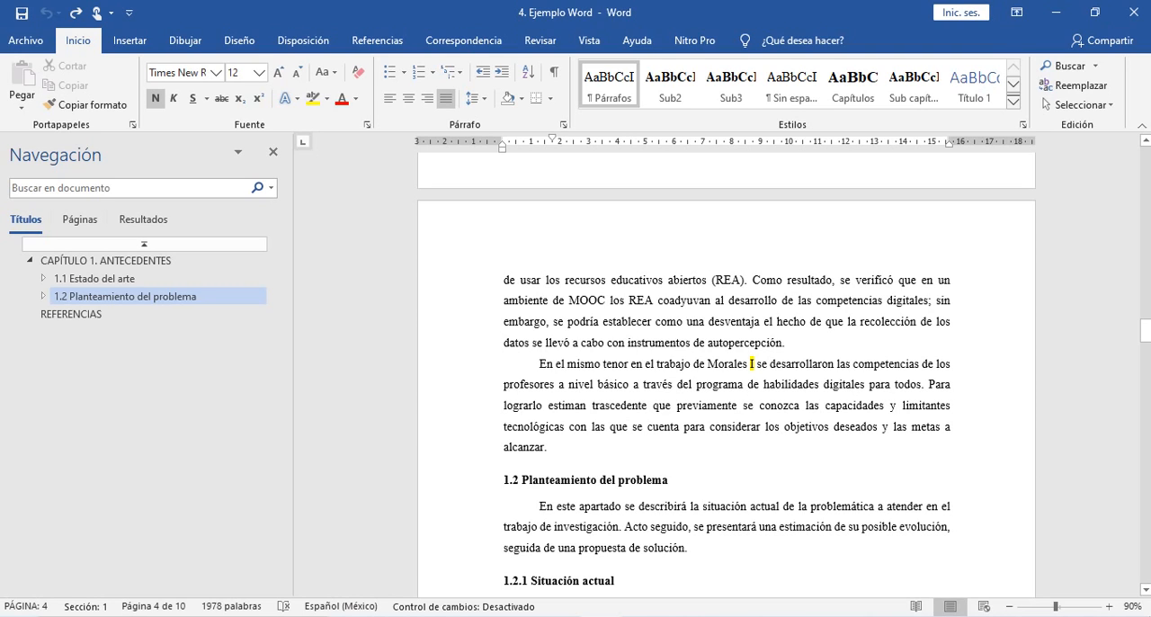
scroll(727, 387, up, 2)
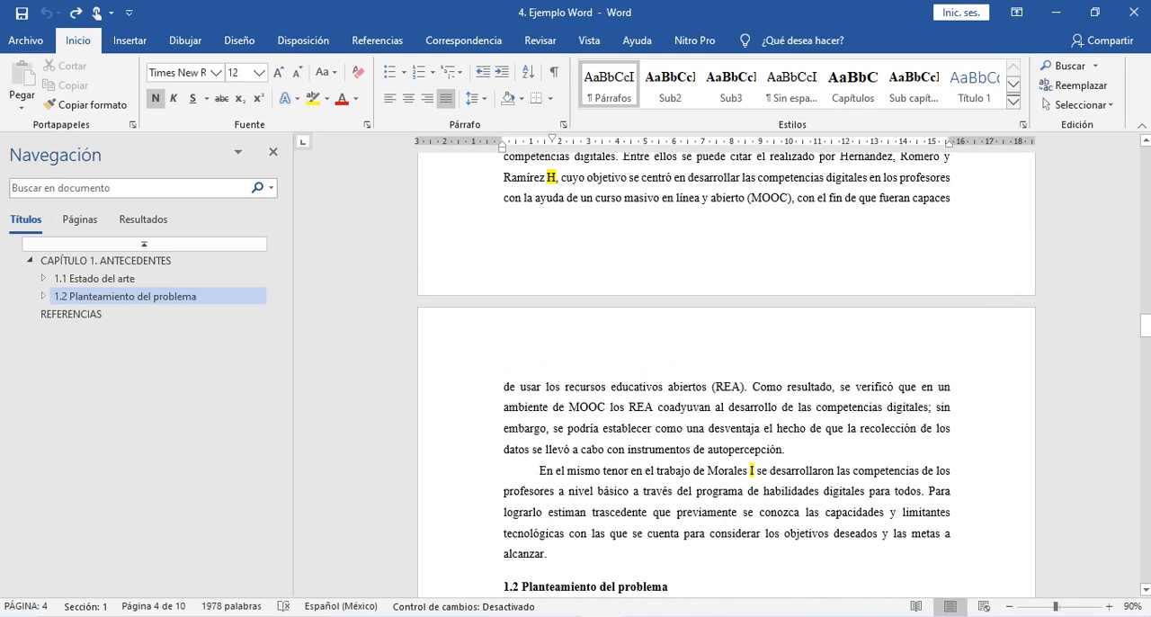
scroll(726, 374, up, 20)
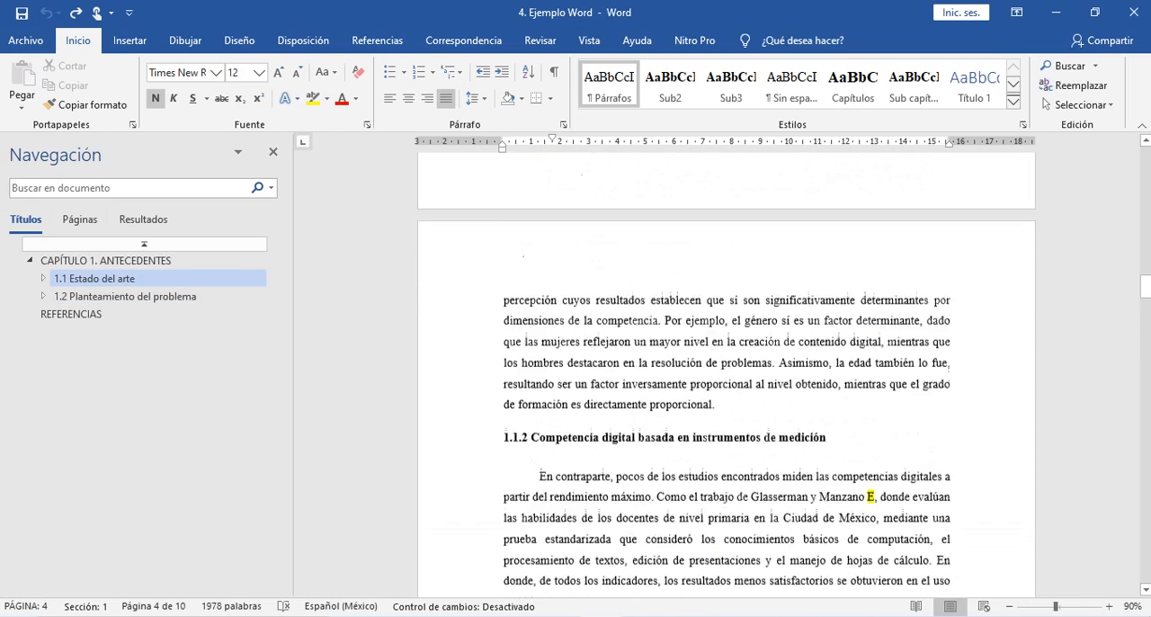
scroll(726, 374, up, 8)
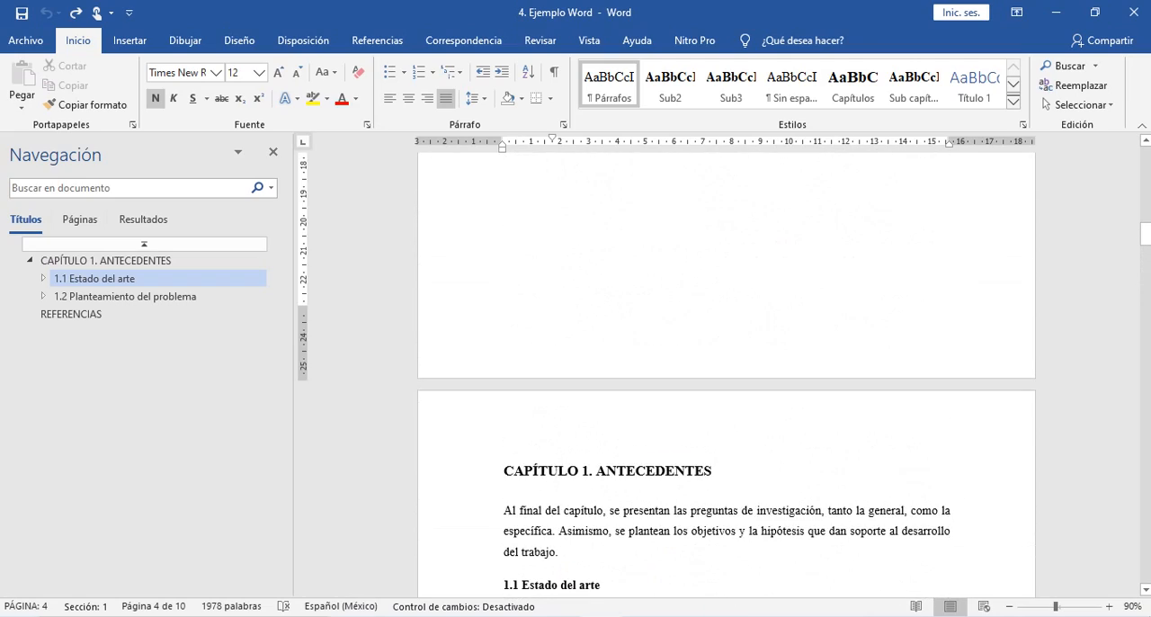
scroll(727, 374, down, 8)
scroll(727, 374, down, 1)
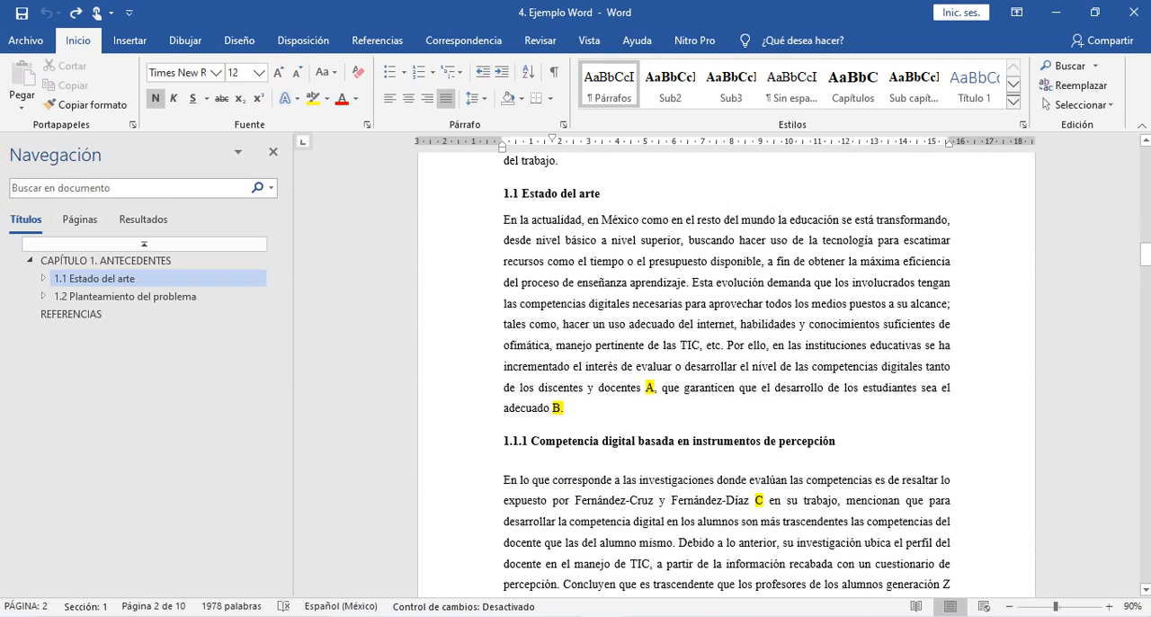
- Look up marker A from section 1.1 in the reference list of "4 Lista de referencias y estilos.pdf" in Acrobat Reader, and select its entry
drag(645, 388, 662, 388)
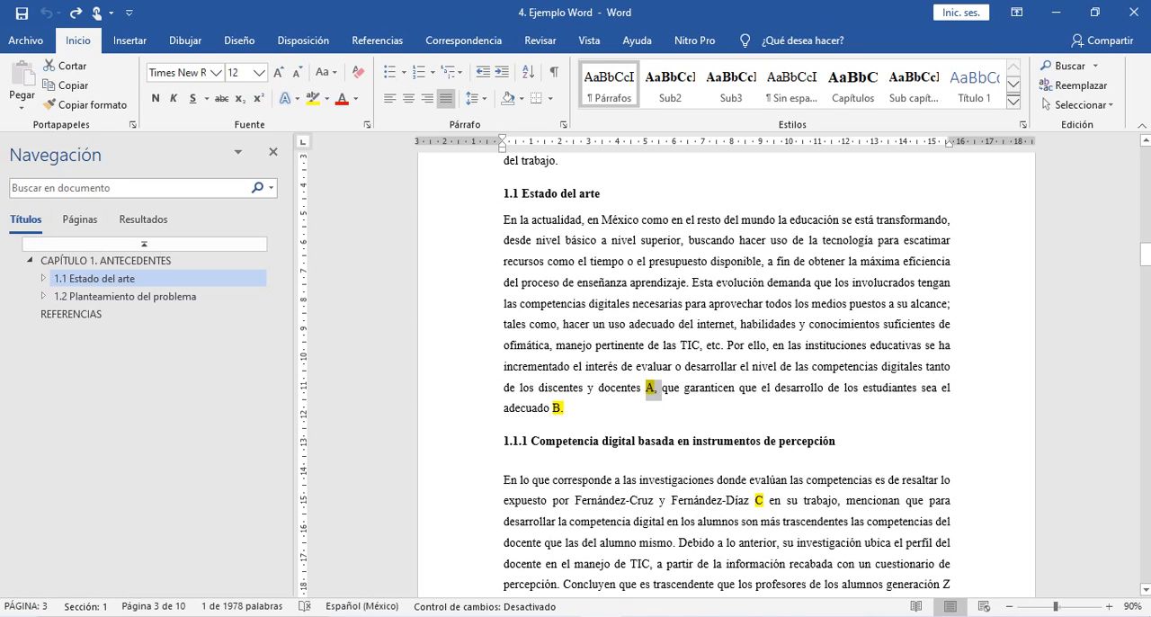
scroll(728, 378, down, 1)
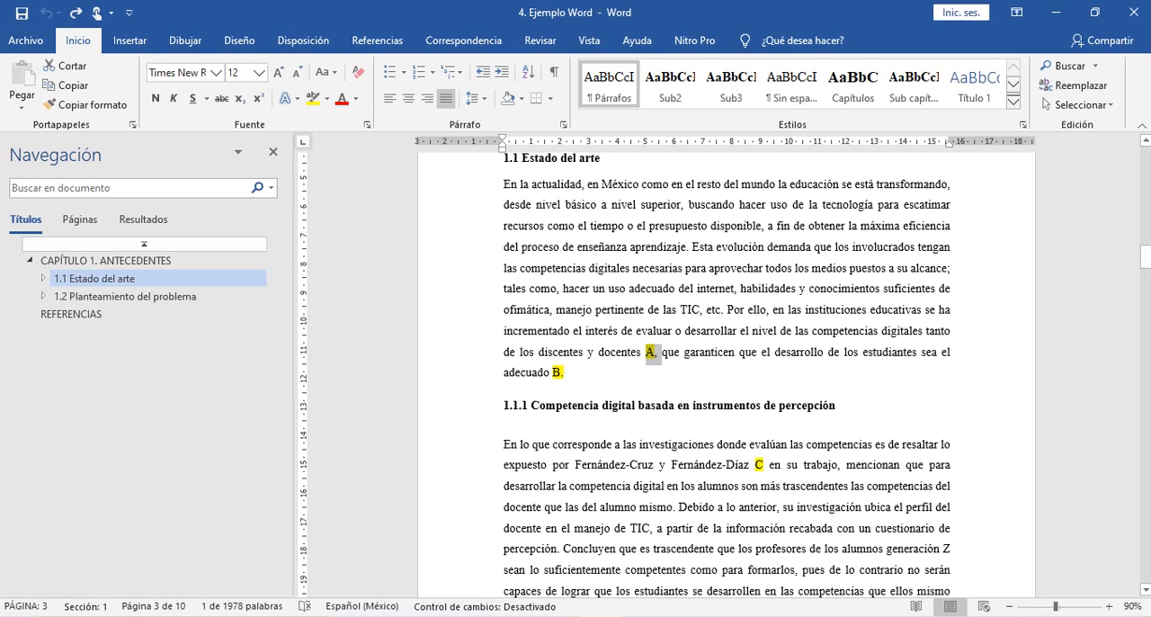
mouse_move(560, 615)
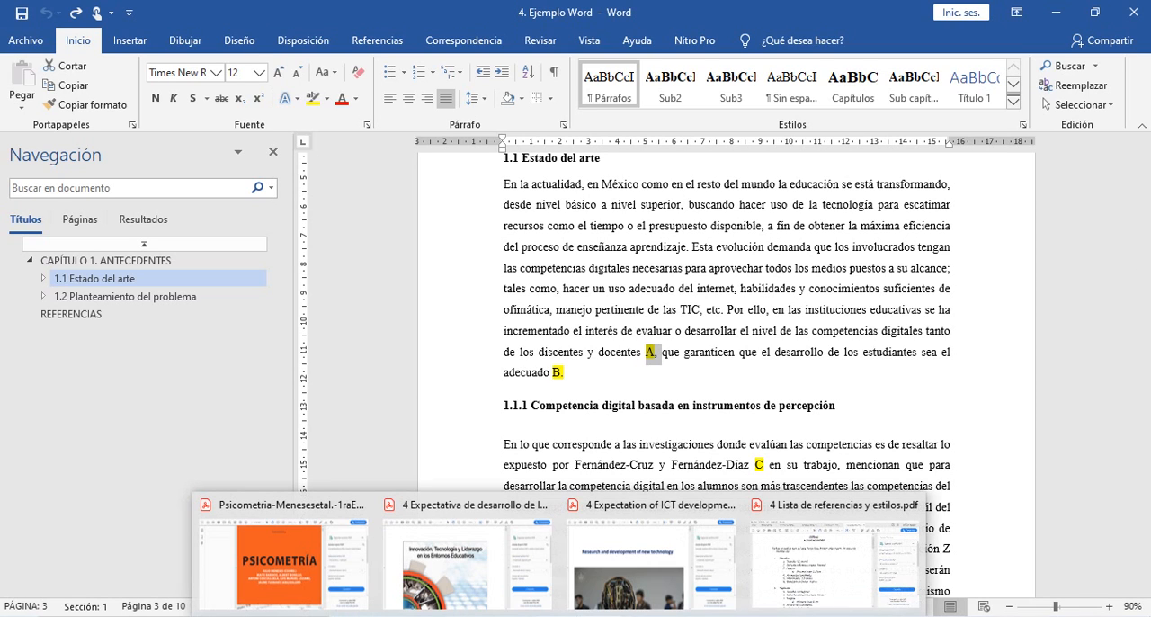
click(835, 553)
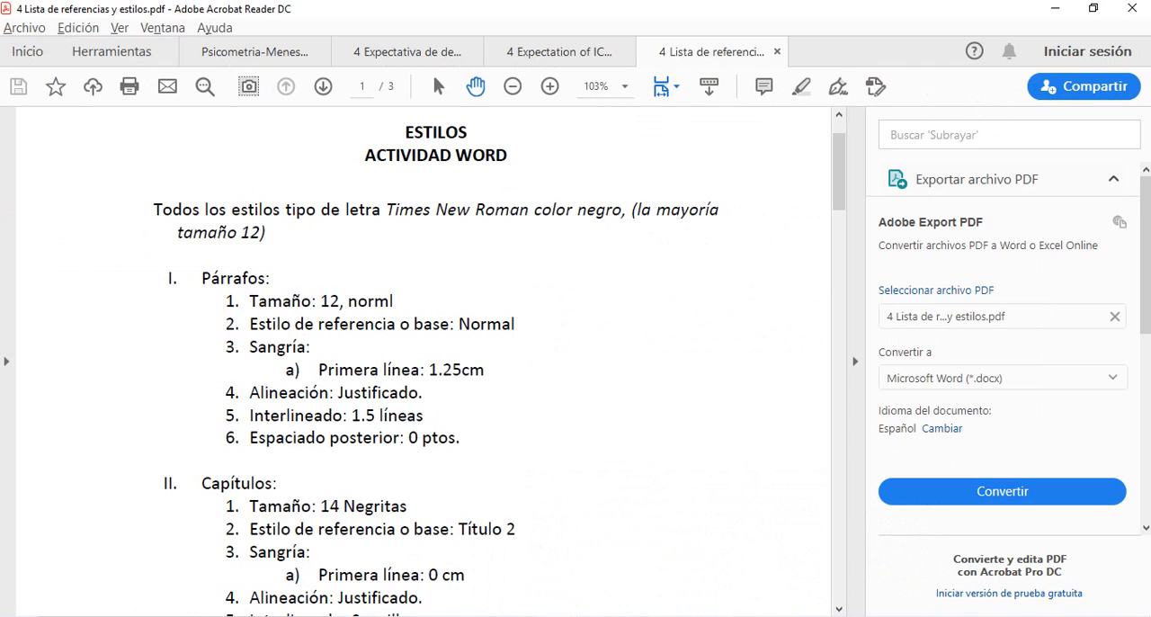
scroll(422, 360, down, 15)
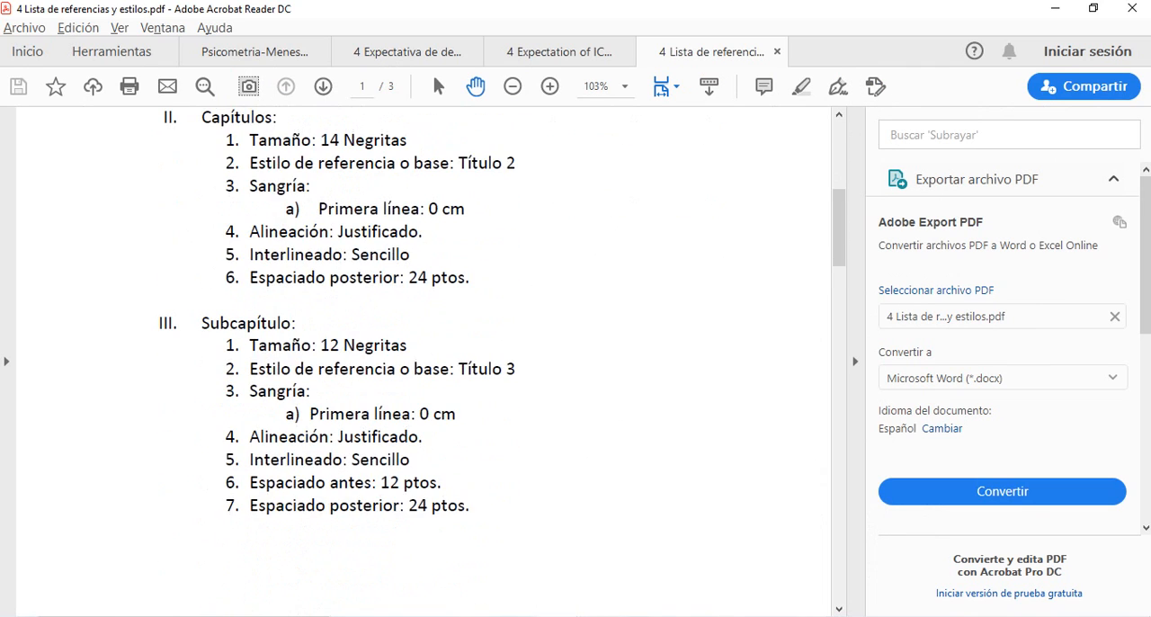
scroll(423, 360, down, 15)
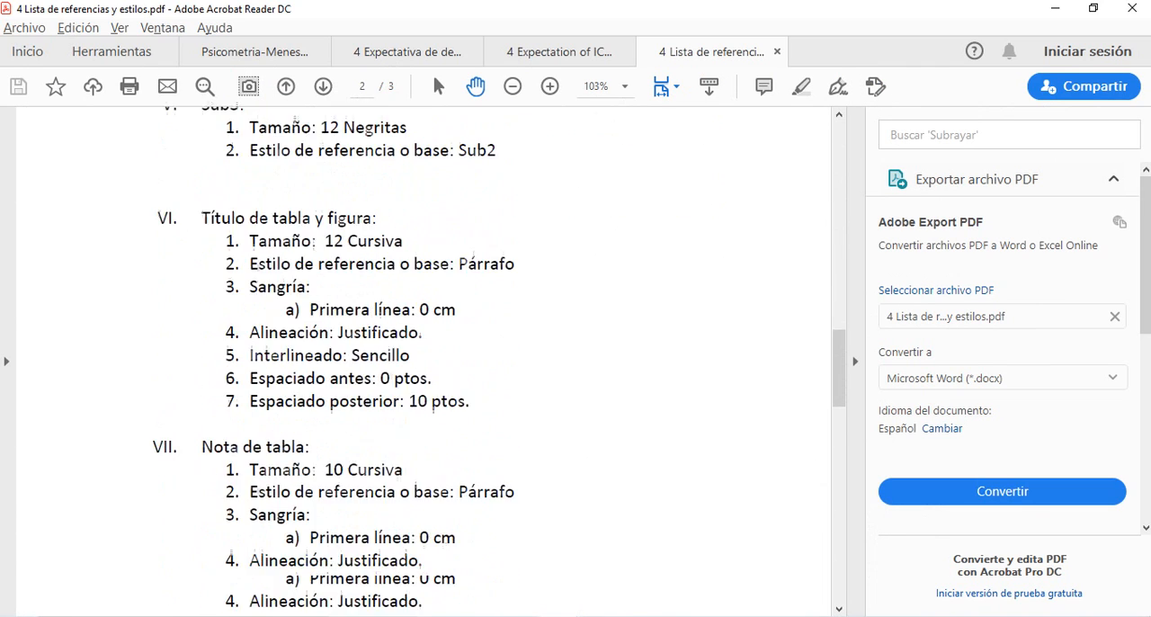
scroll(423, 360, down, 5)
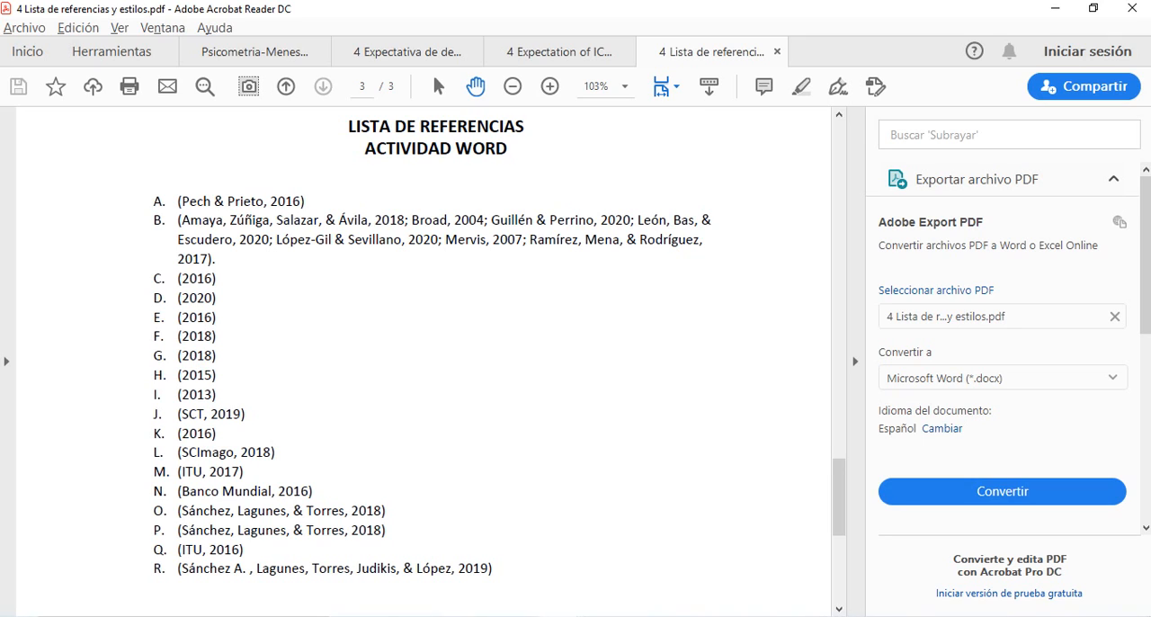
drag(153, 202, 305, 202)
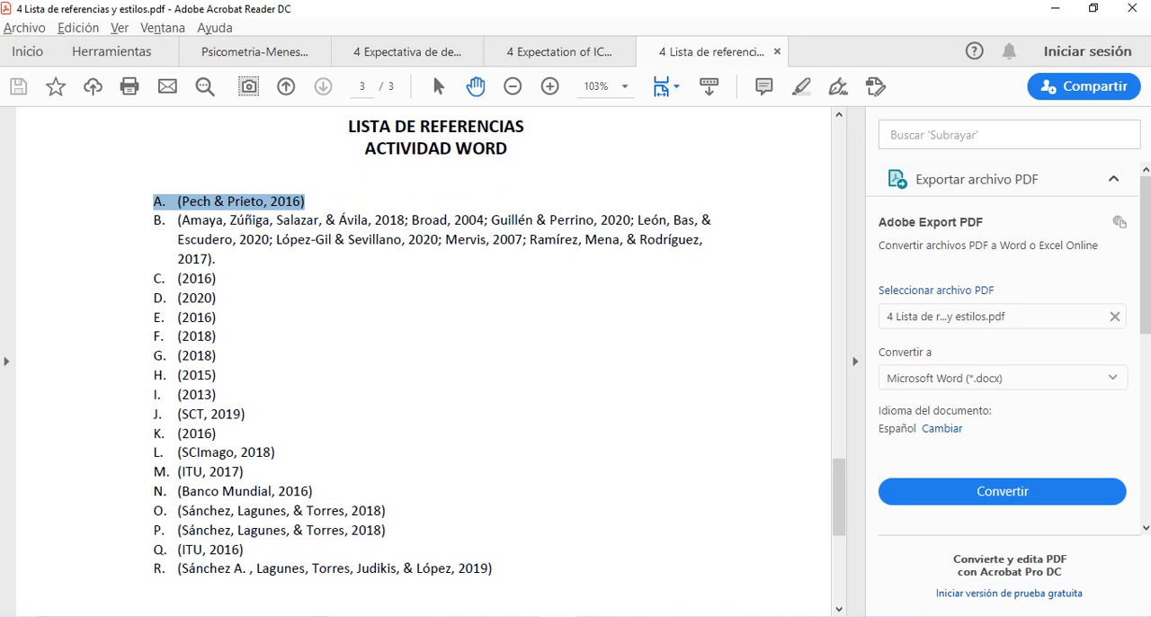
- Switch back to Word, select highlighted marker A in section 1.1, and view the options for inserting a citation there
key(alt+Tab)
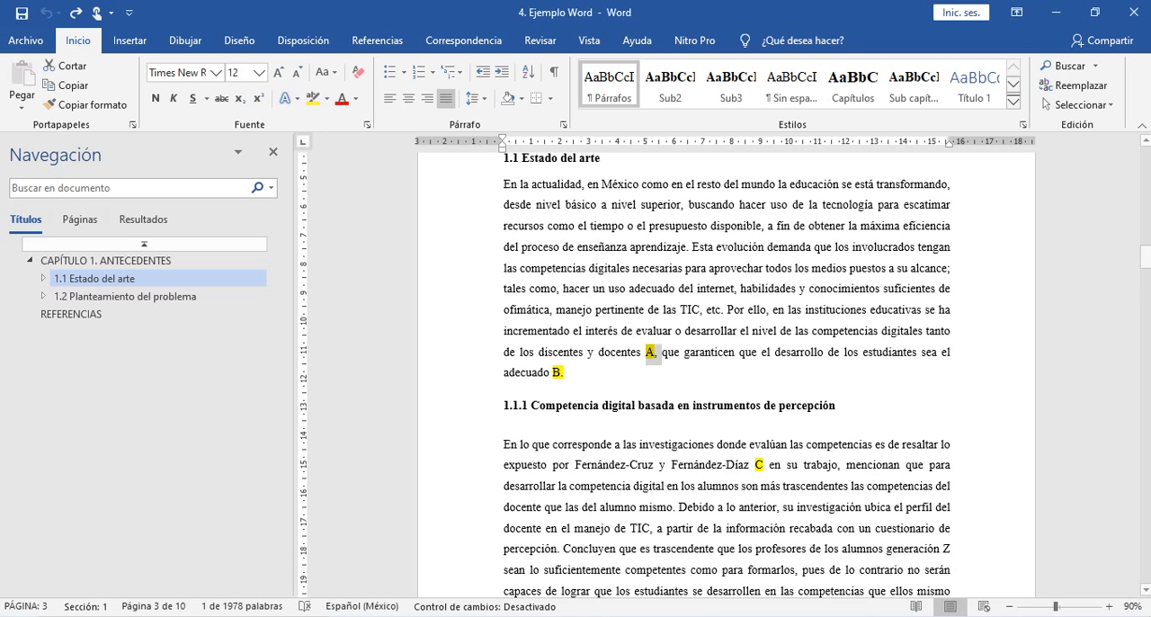
click(611, 330)
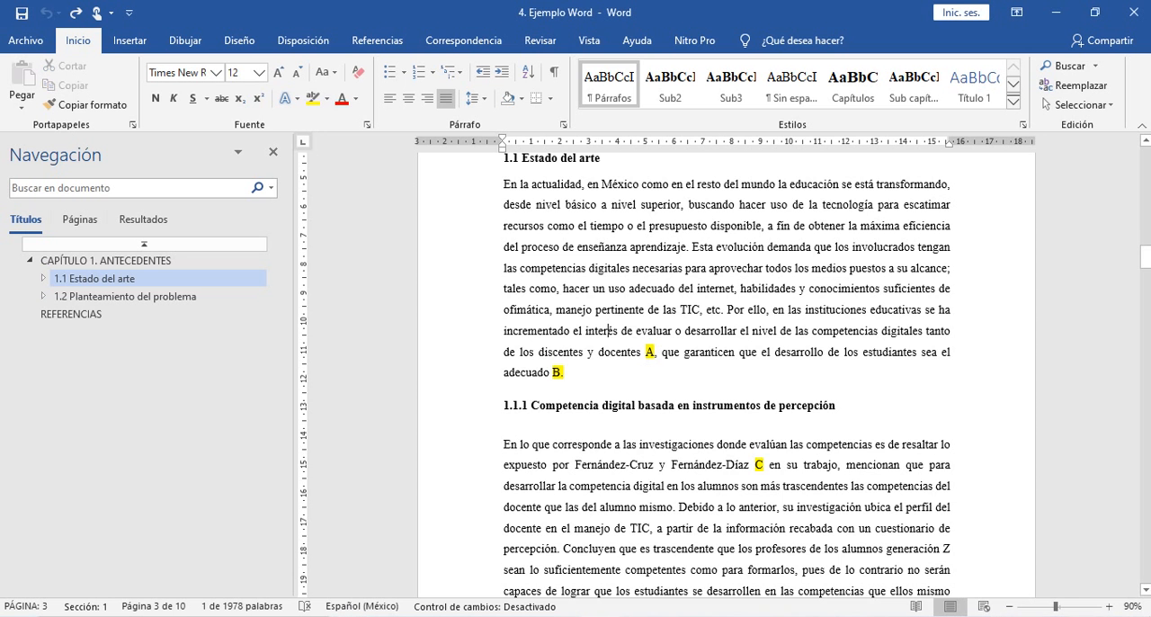
double_click(649, 351)
drag(645, 352, 655, 351)
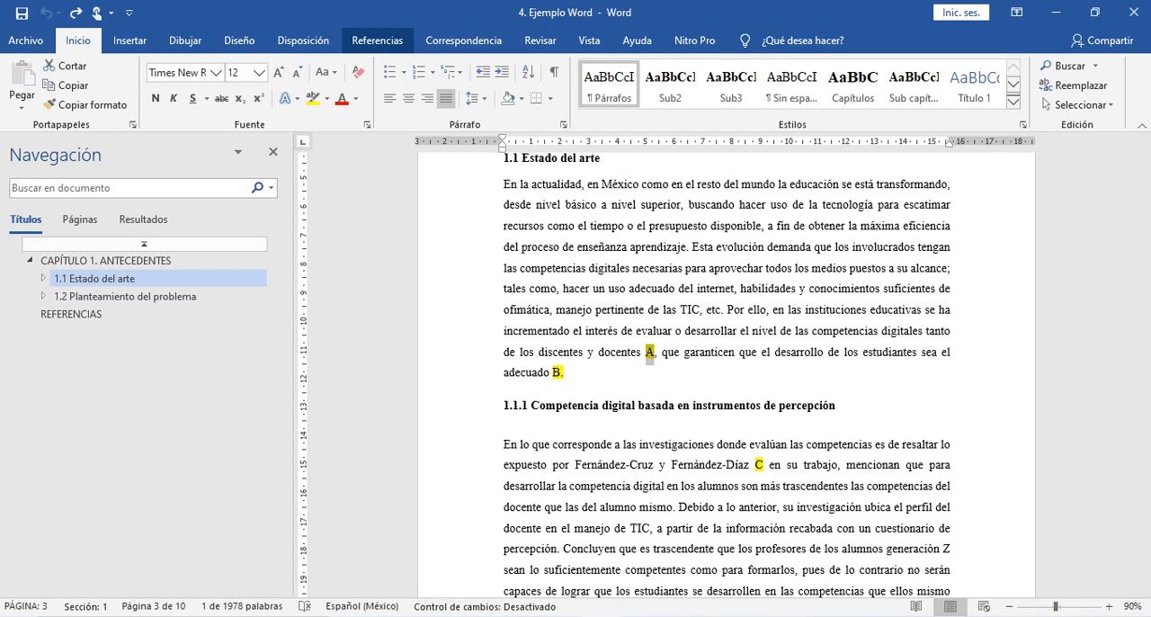
click(377, 39)
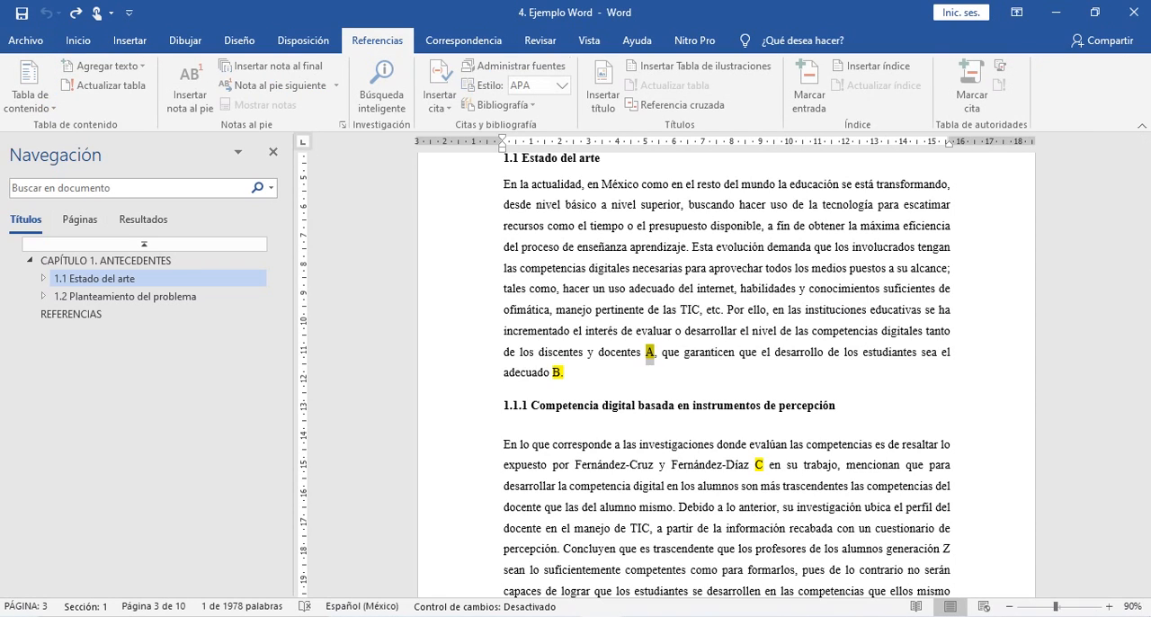
click(442, 100)
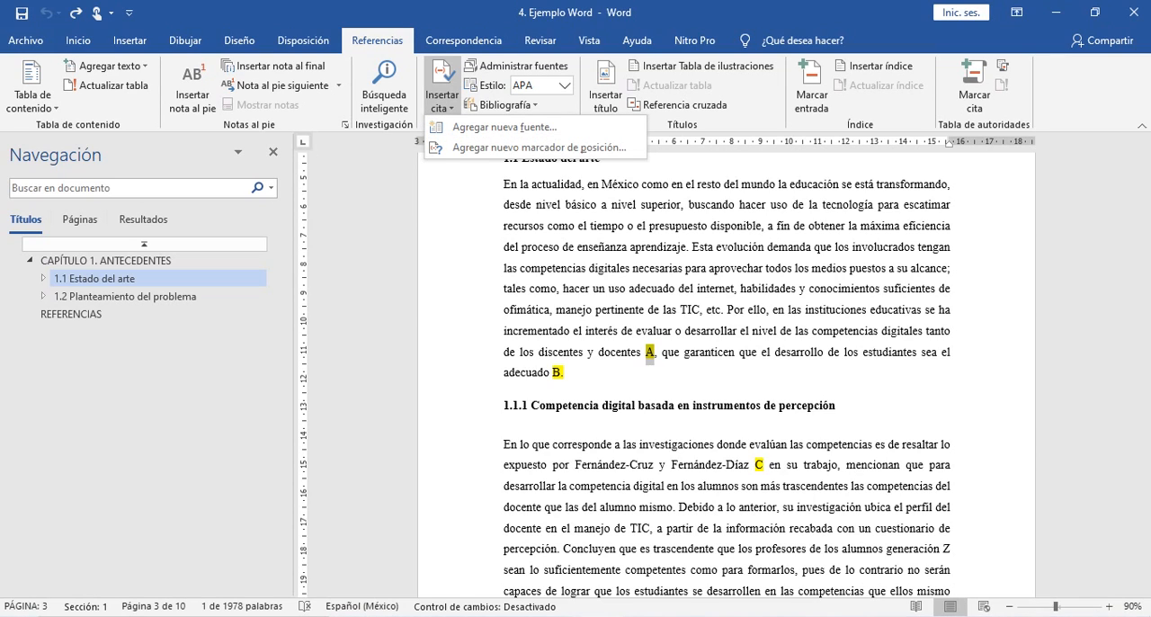
key(Escape)
click(442, 101)
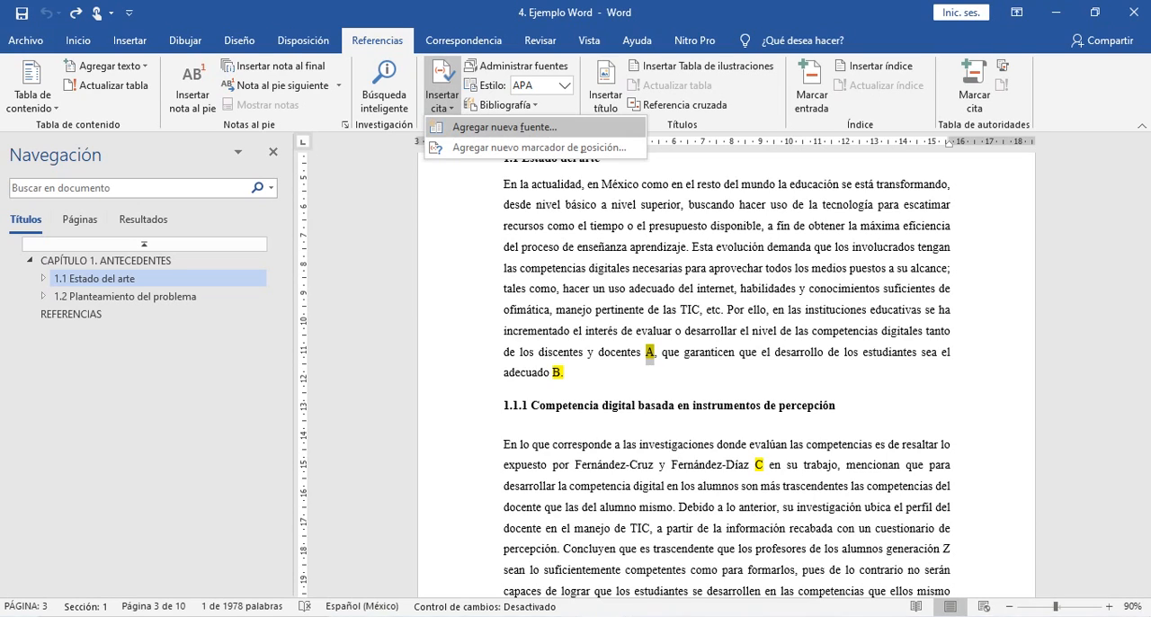
key(Escape)
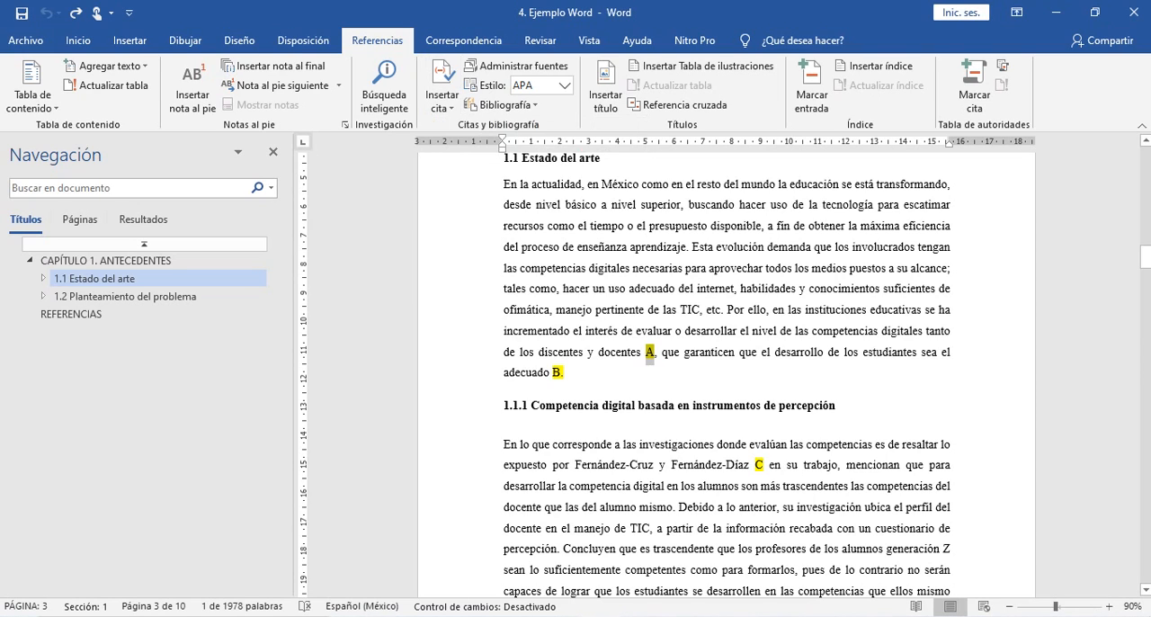
click(441, 97)
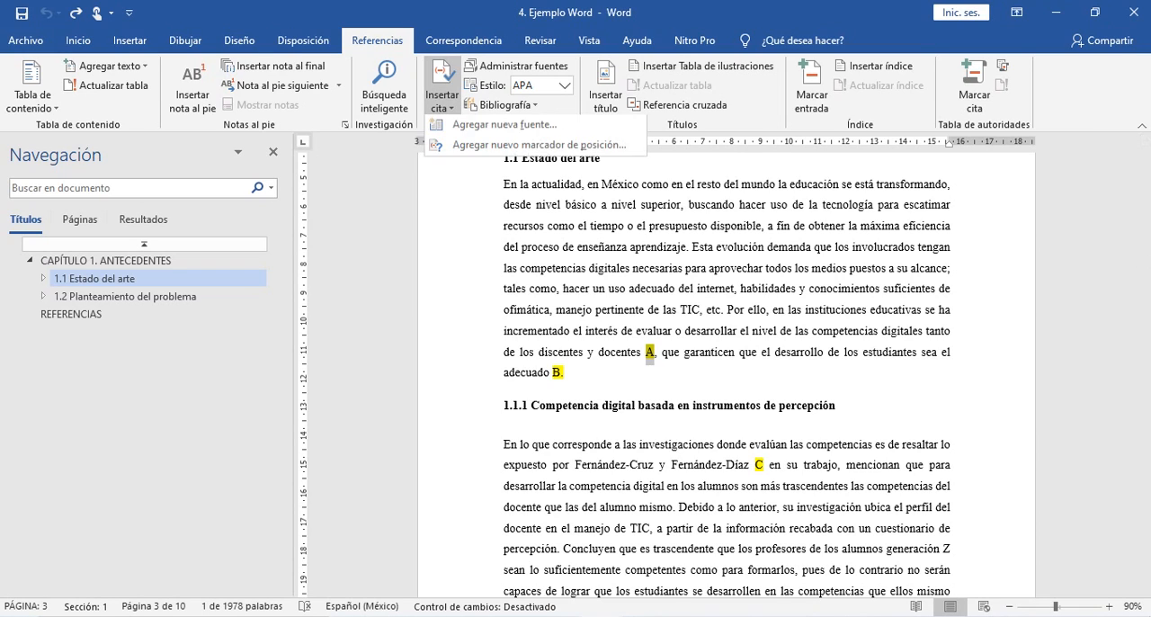
click(482, 127)
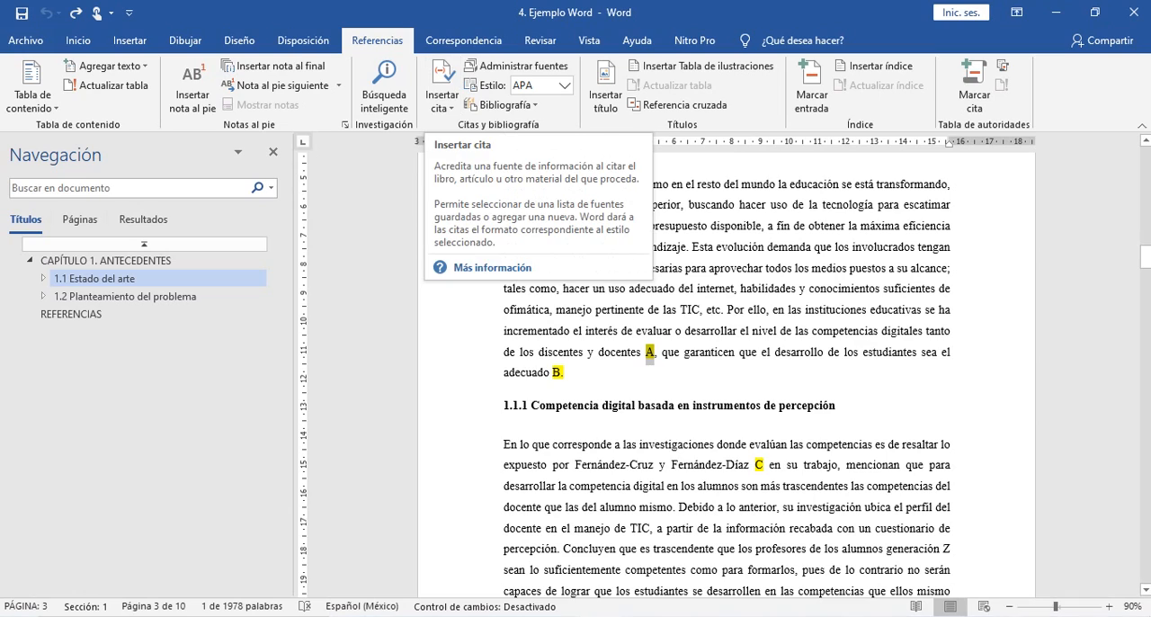
click(653, 331)
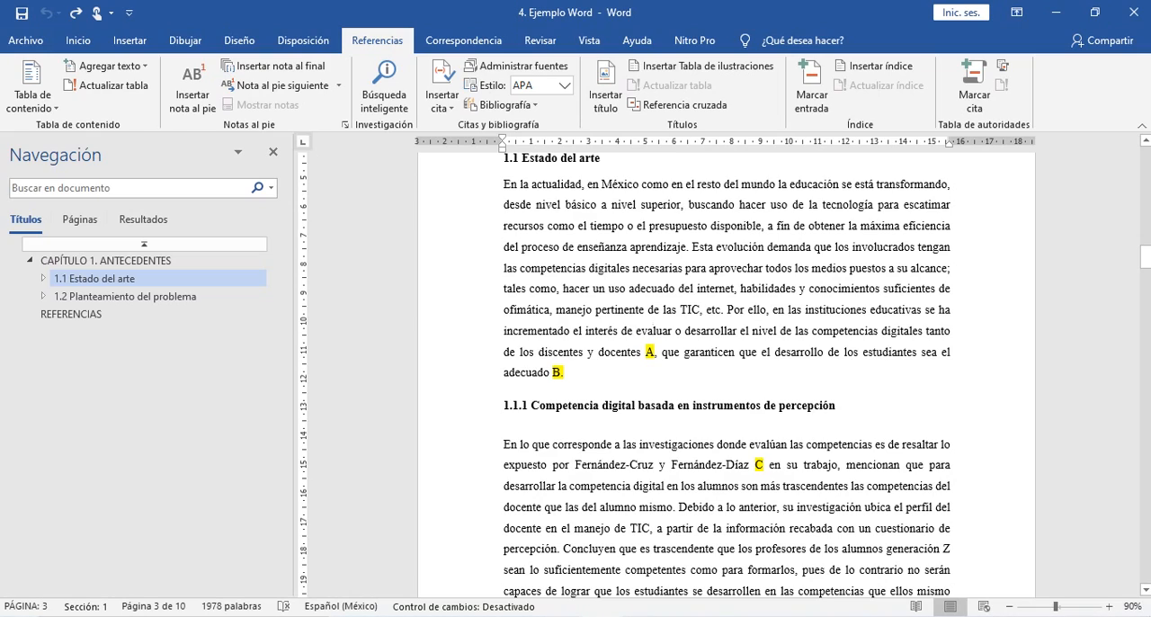
- Examine the remaining highlighted citation markers from section 1.1.2 onward, including those in the notes under Tables 1 and 2
scroll(653, 331, down, 8)
scroll(653, 331, down, 10)
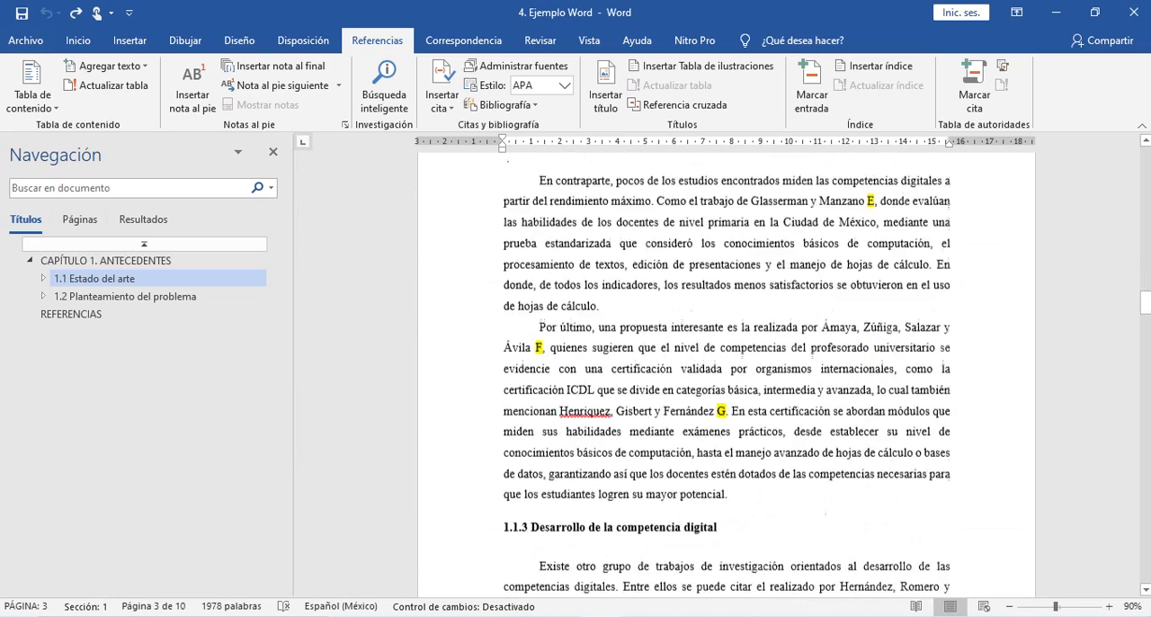
scroll(647, 331, down, 8)
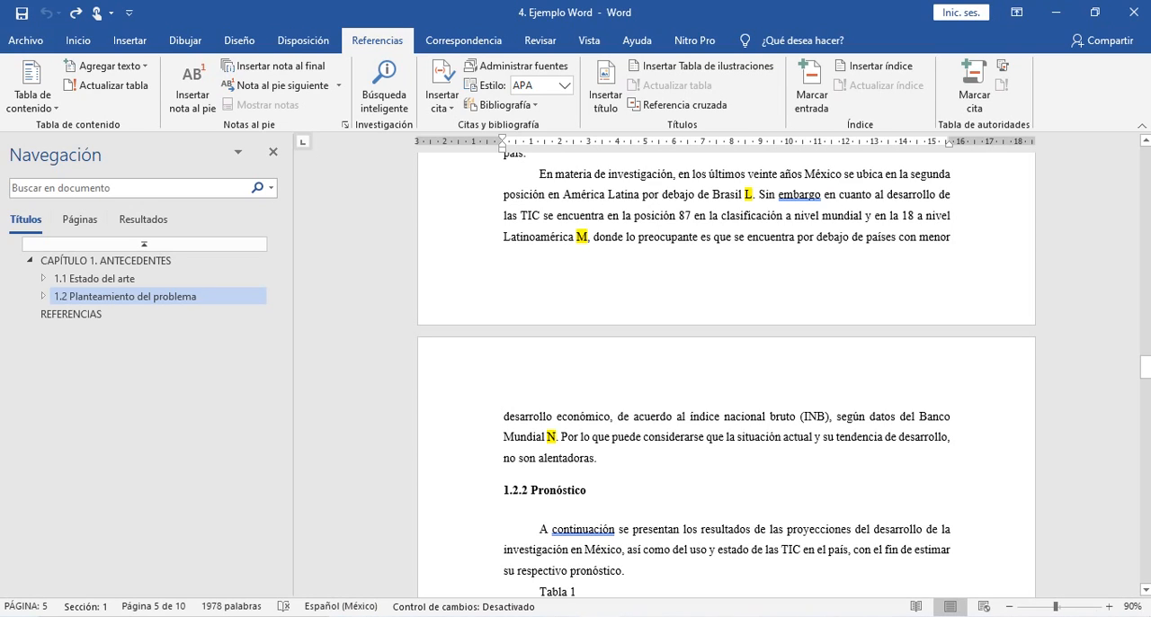
scroll(727, 369, down, 10)
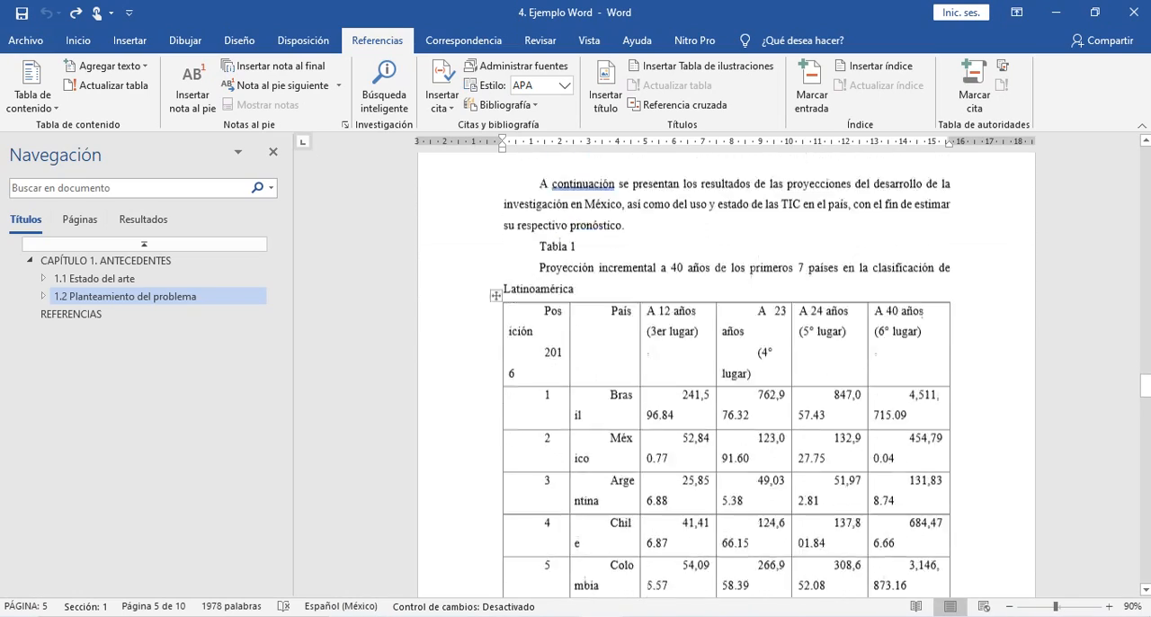
scroll(727, 369, down, 10)
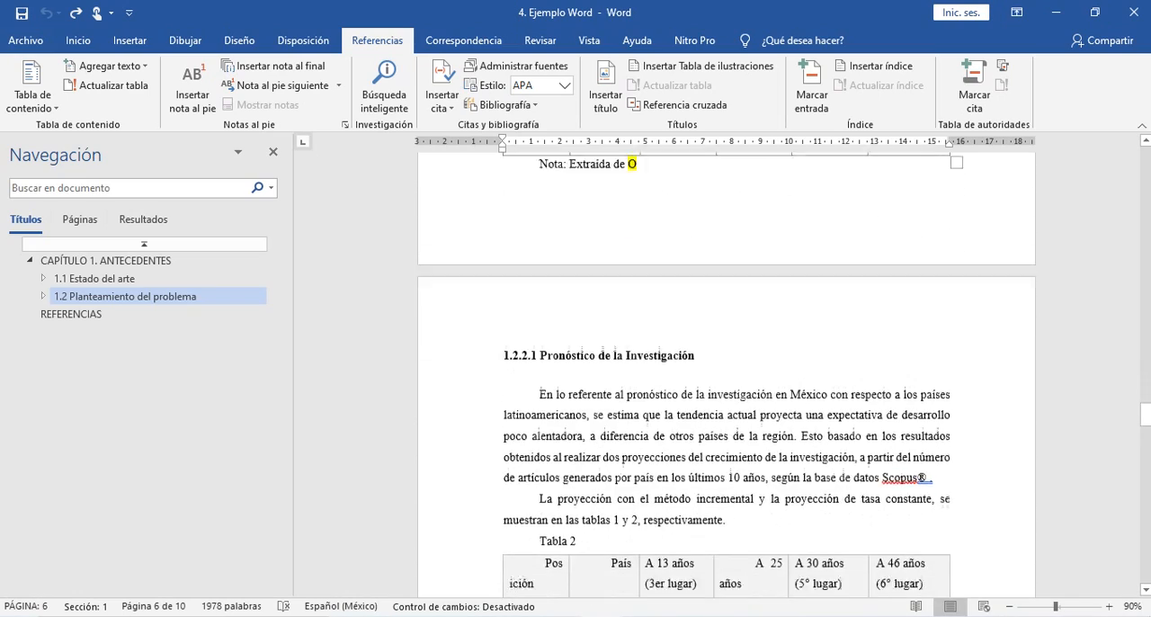
scroll(727, 369, down, 10)
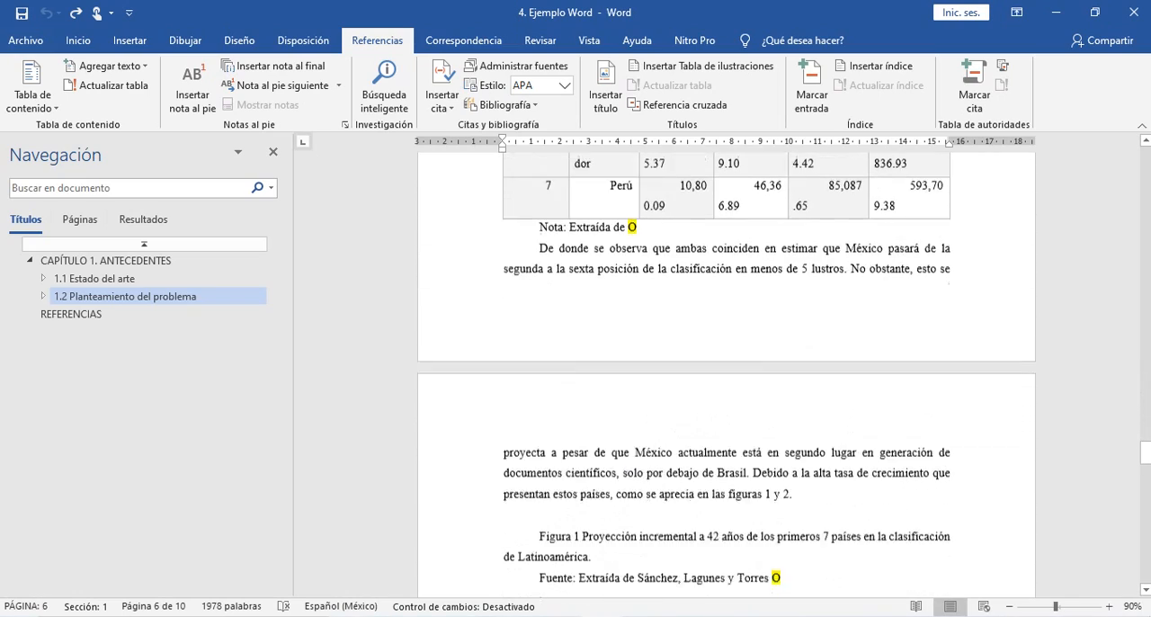
- Look through the rest of the thesis from Figure 1 to the REFERENCIAS heading for highlighted citation markers, including those for Figure 3 and Table 3
scroll(727, 369, down, 10)
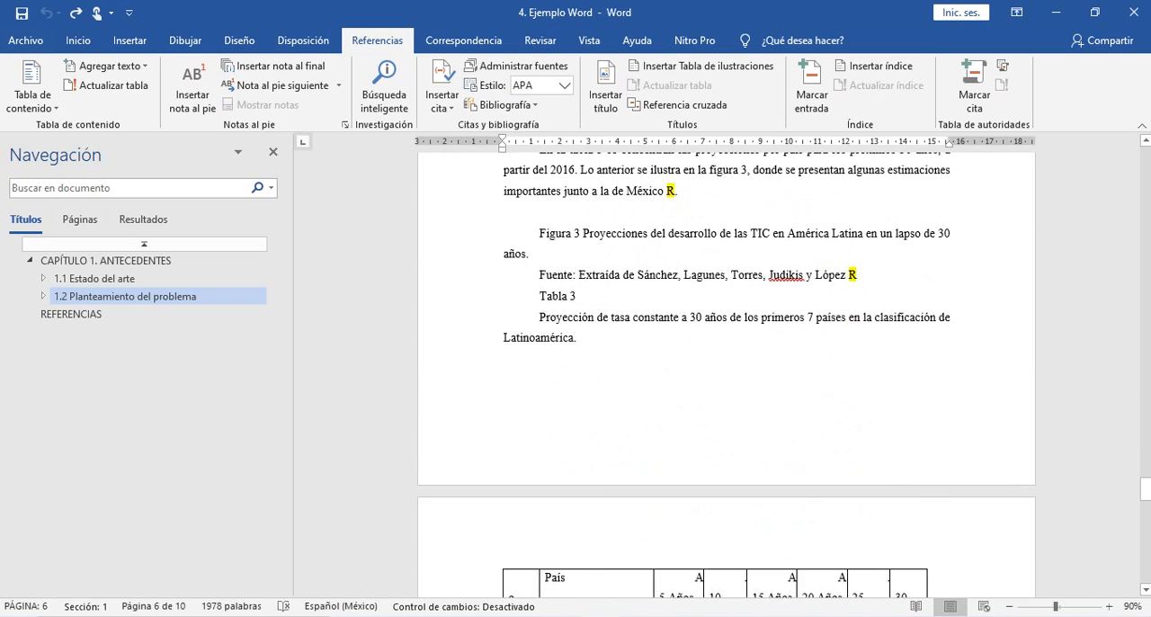
scroll(726, 369, down, 10)
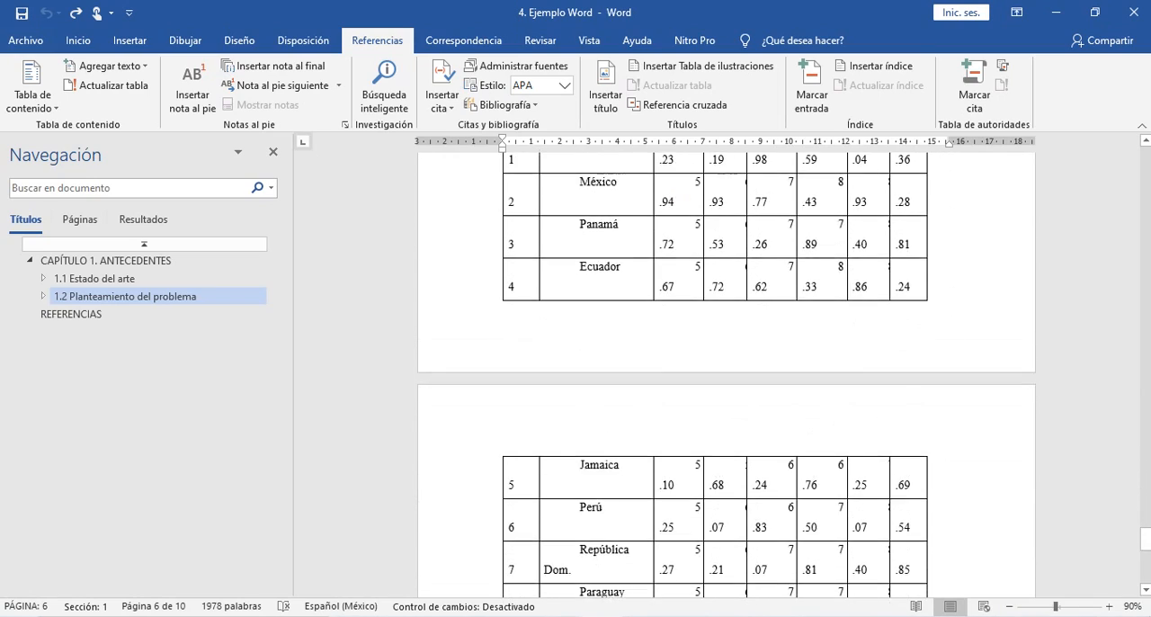
scroll(726, 368, down, 8)
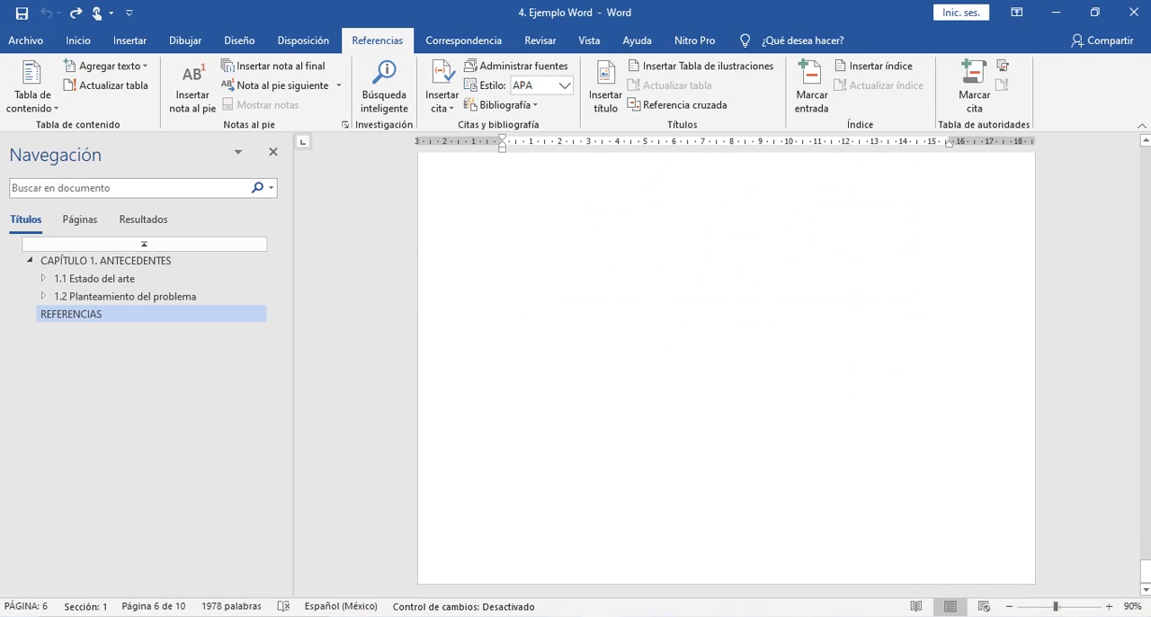
scroll(727, 369, up, 12)
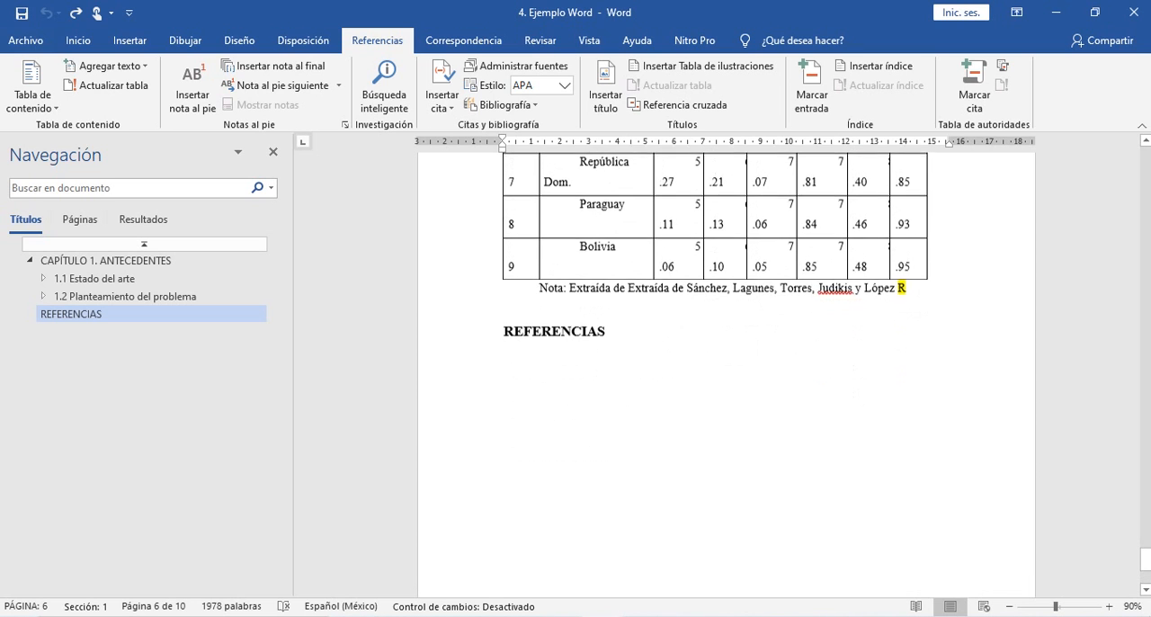
scroll(726, 369, up, 15)
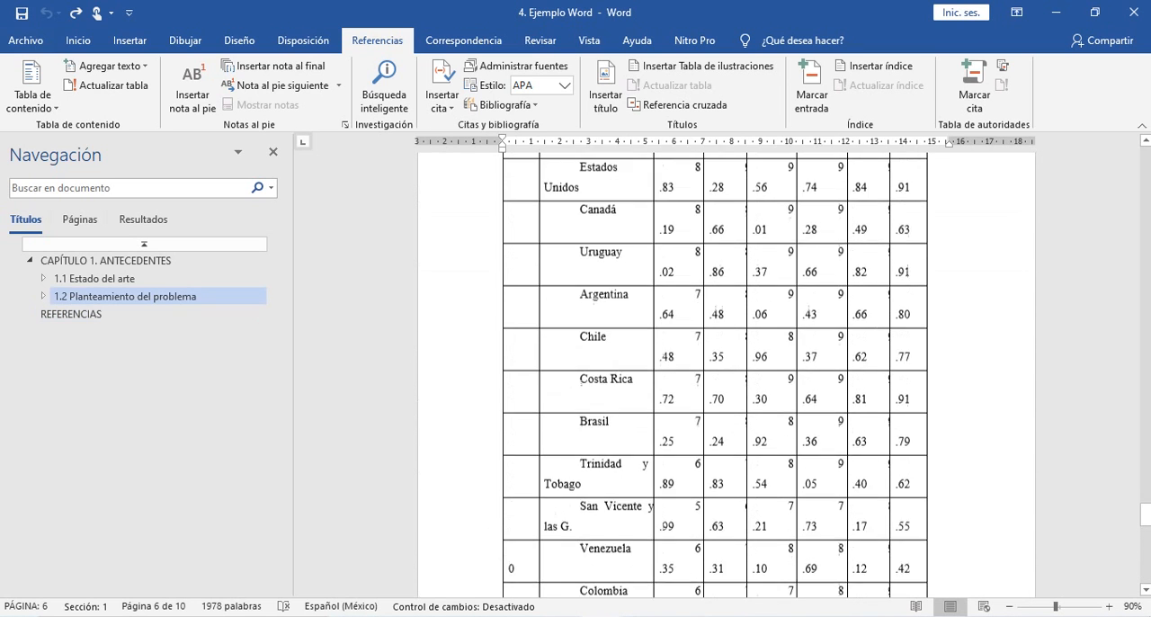
scroll(727, 369, up, 15)
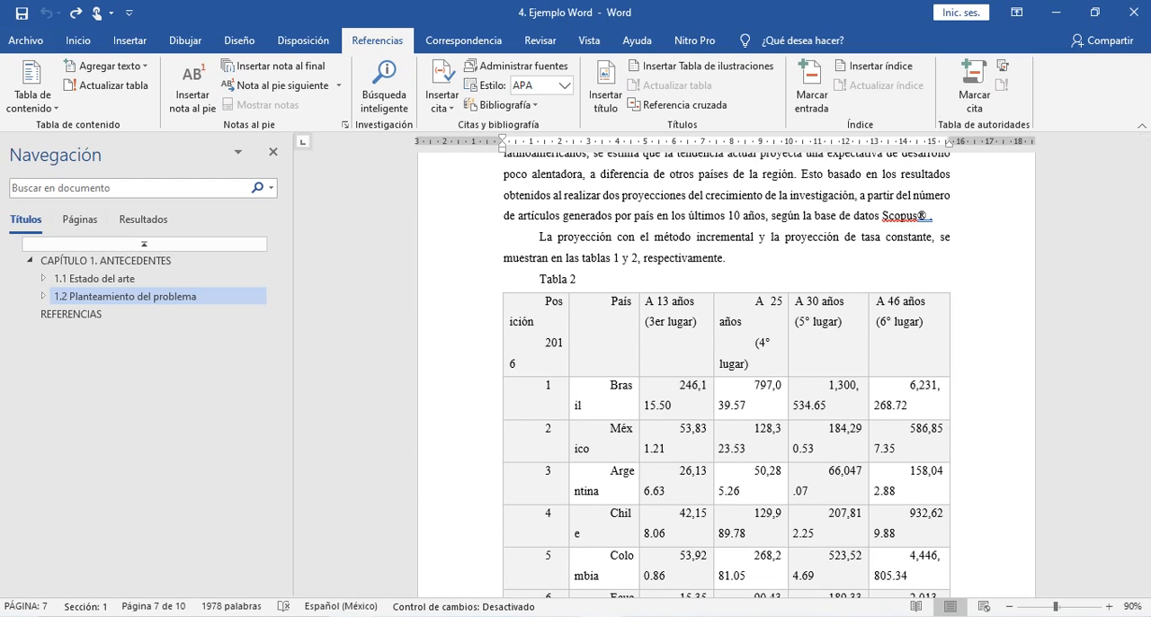
- Switch to the EJEMPLO WORD folder in File Explorer and locate the source PDFs "4 Expectation of ICT development" and "4 Expectativa de desarrollo de la invstigación"
mouse_move(351, 616)
click(351, 562)
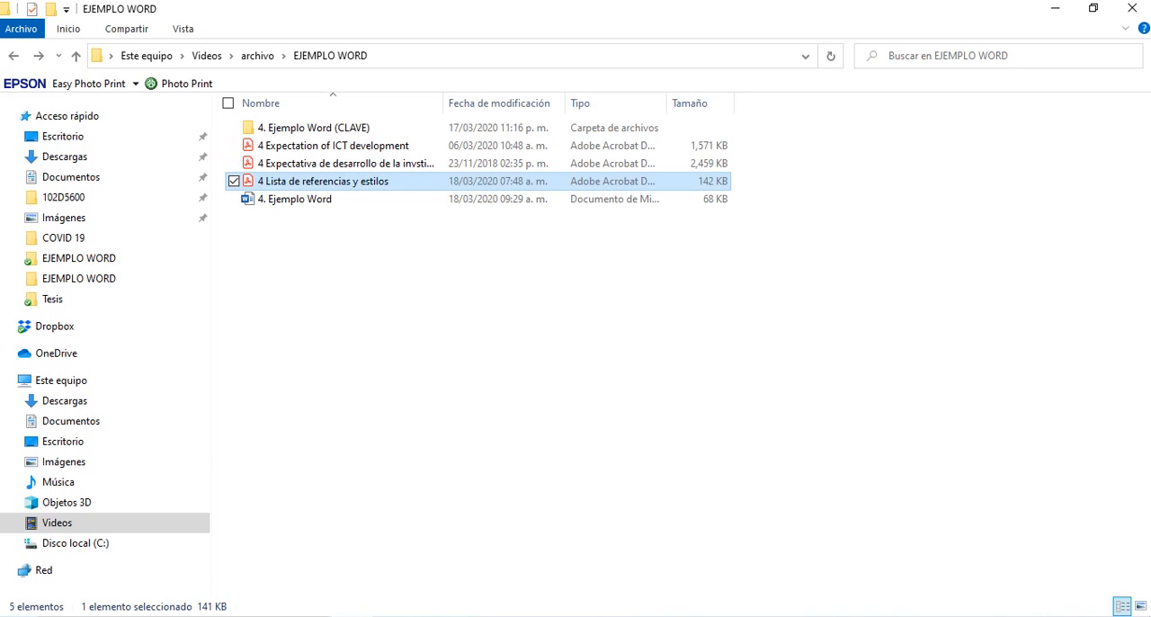
click(378, 288)
click(347, 146)
click(346, 164)
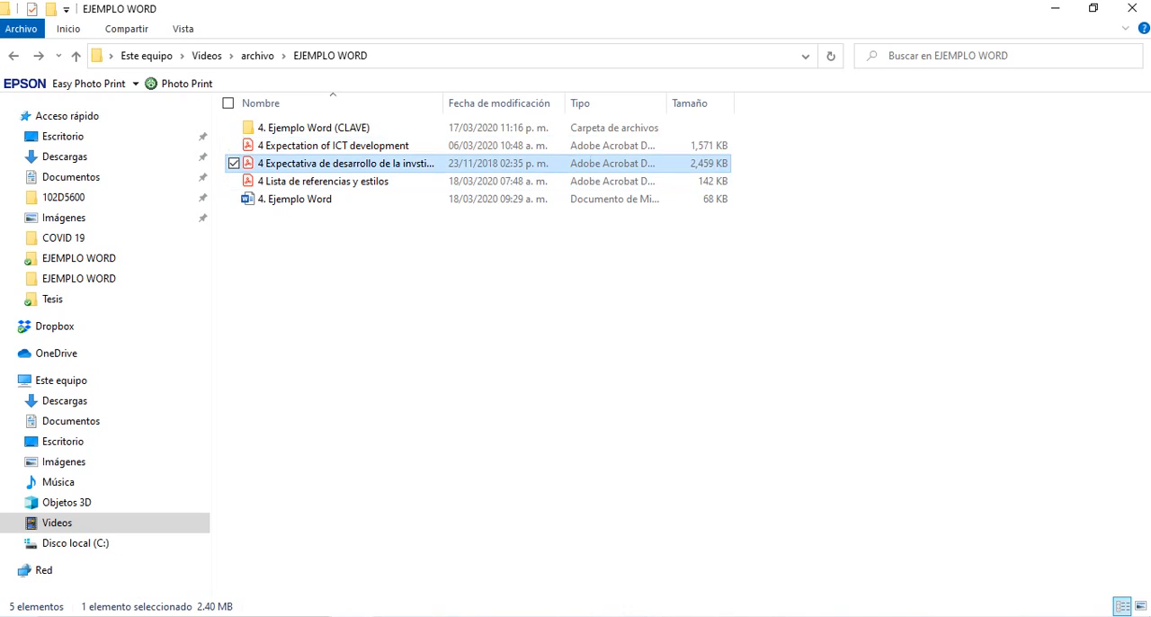
click(346, 146)
click(347, 163)
click(346, 146)
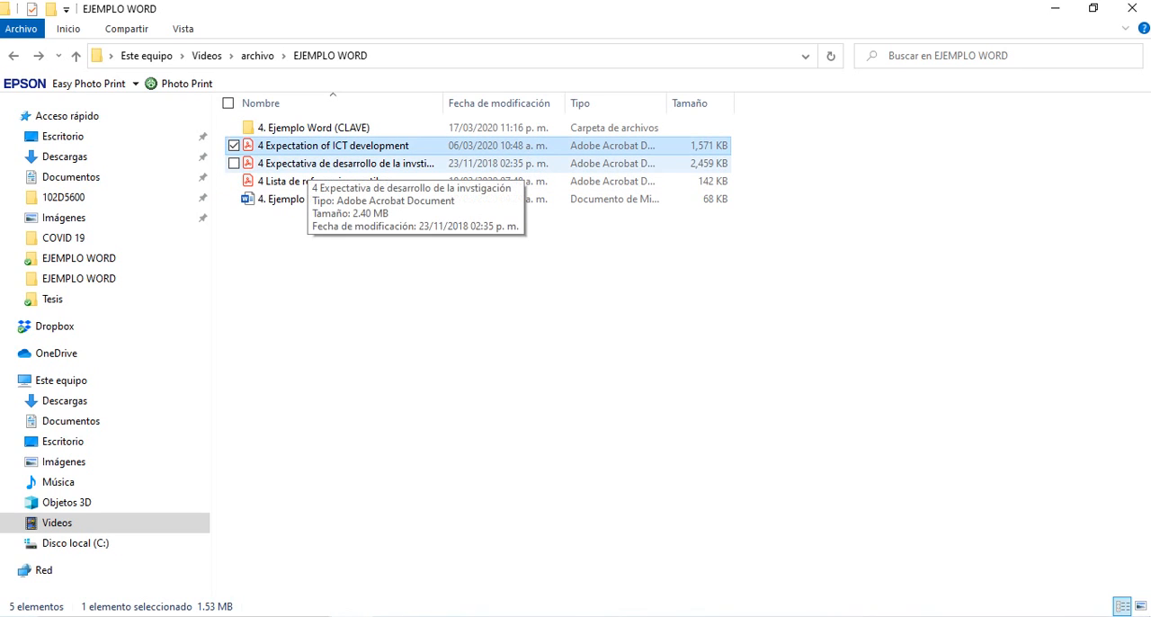
click(378, 279)
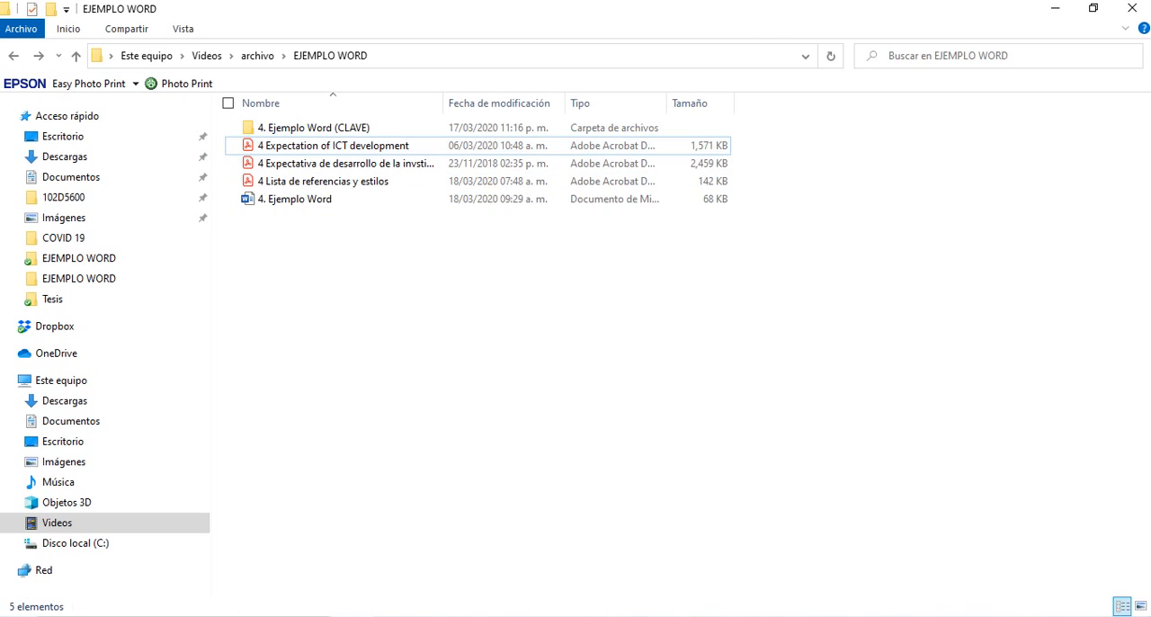
click(347, 146)
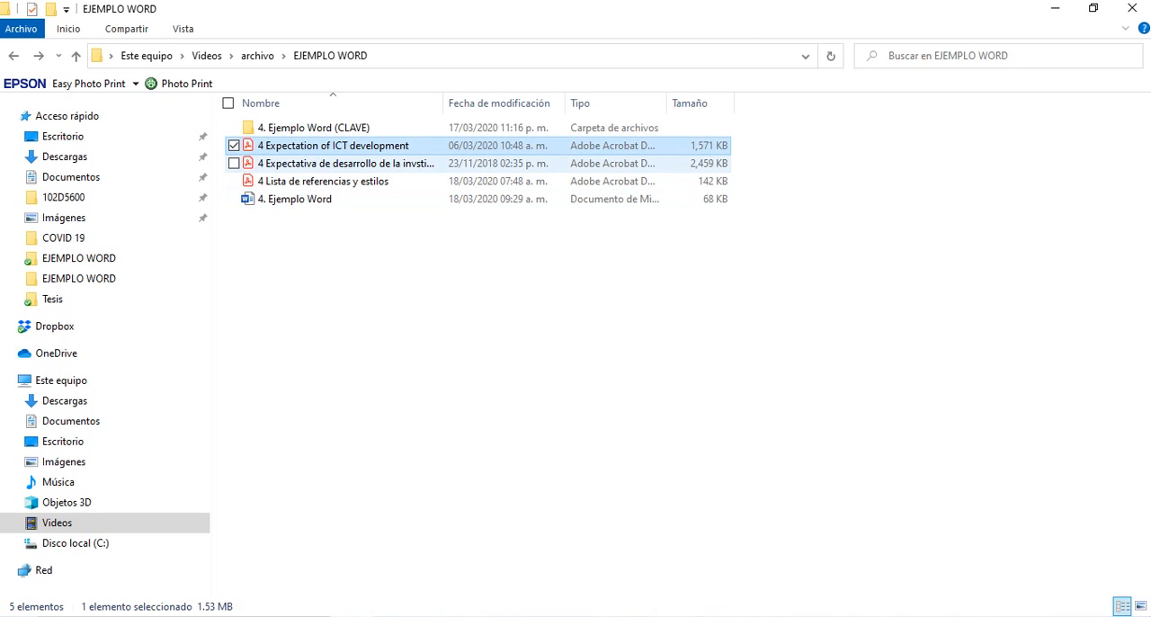
click(346, 163)
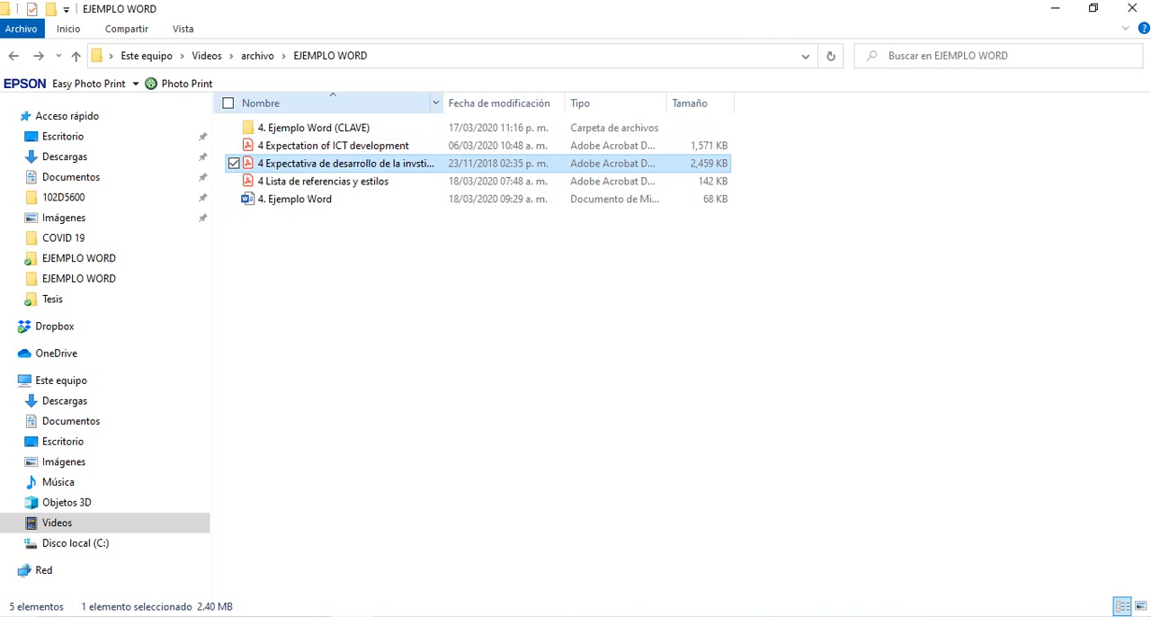
- Widen the Nombre column to show full file names, and select "4 Expectativa de desarrollo de la invstigación"
drag(442, 103, 567, 103)
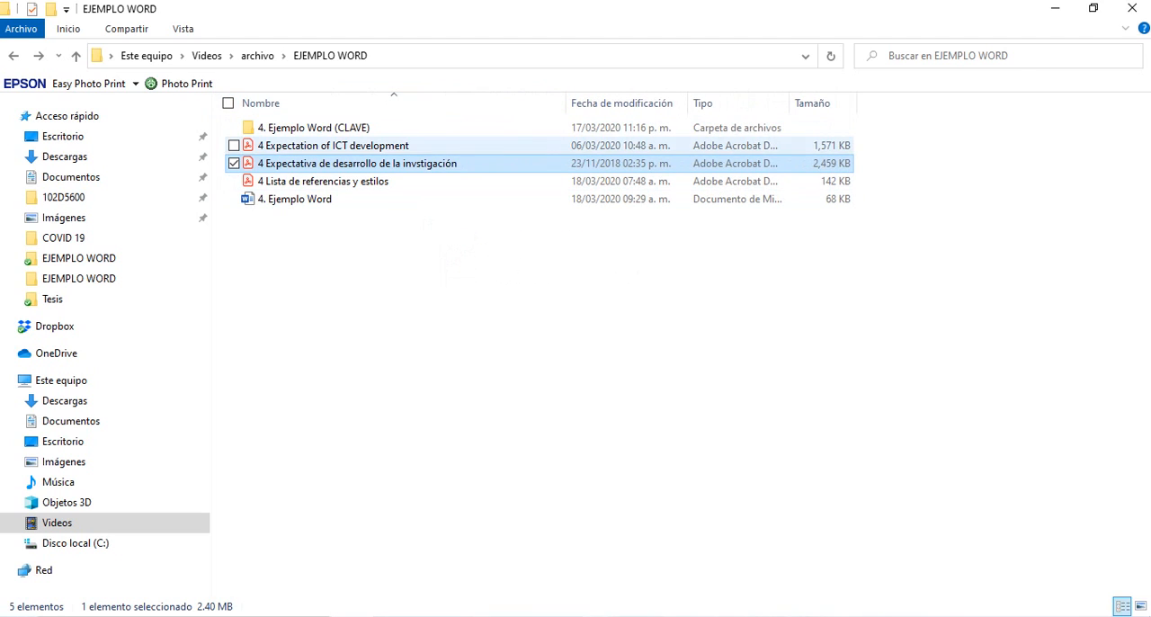
click(395, 146)
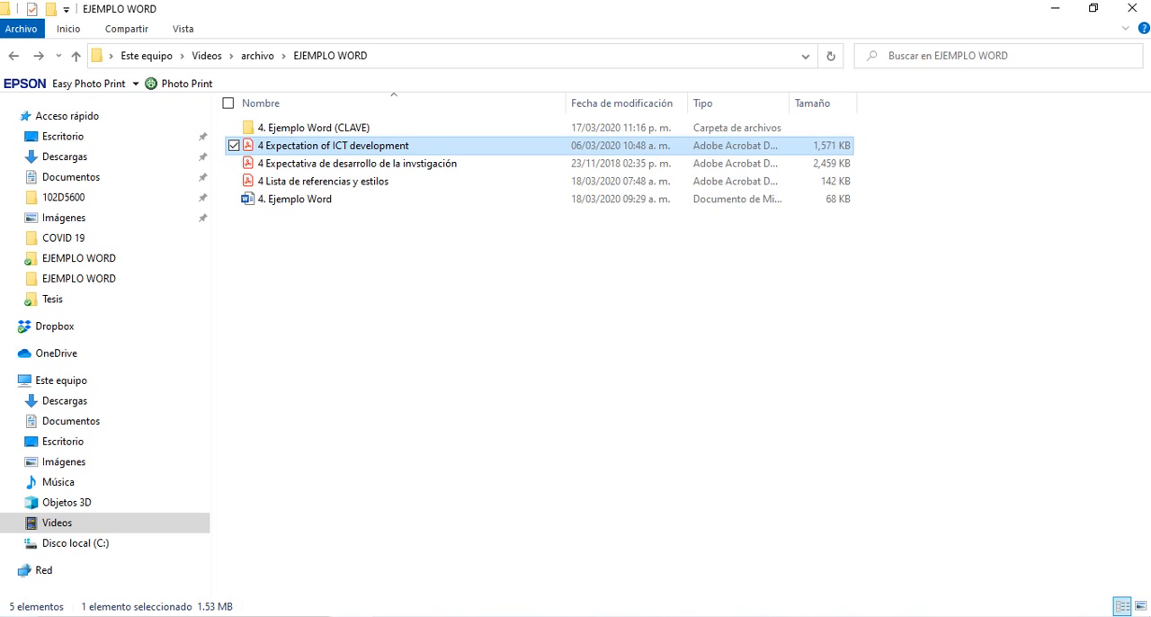
click(395, 164)
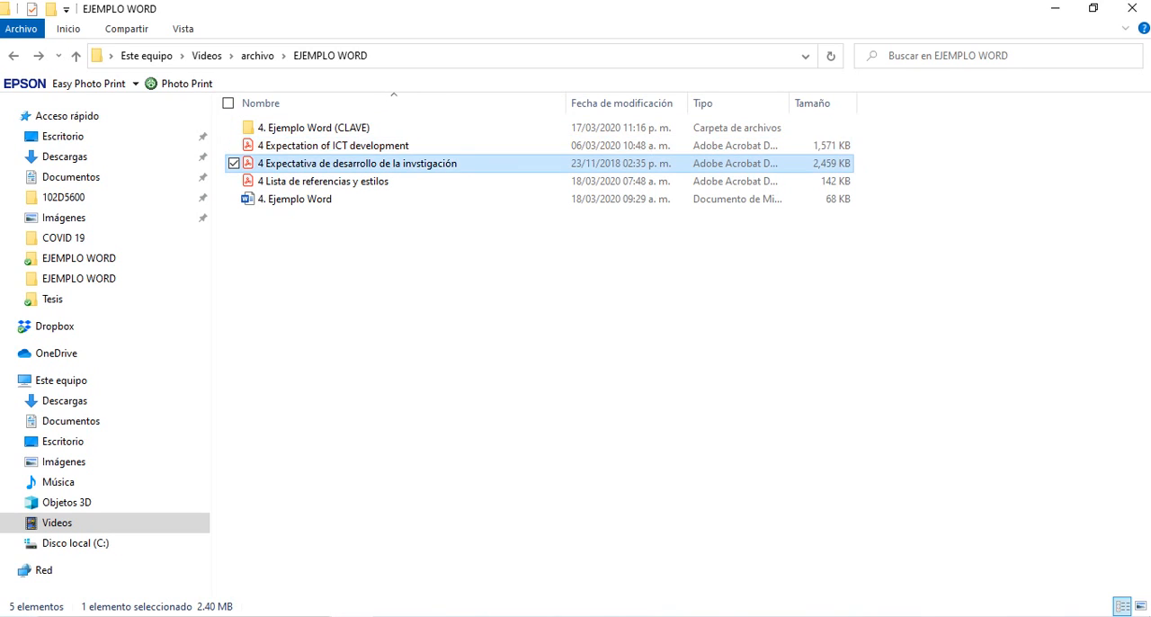
click(396, 146)
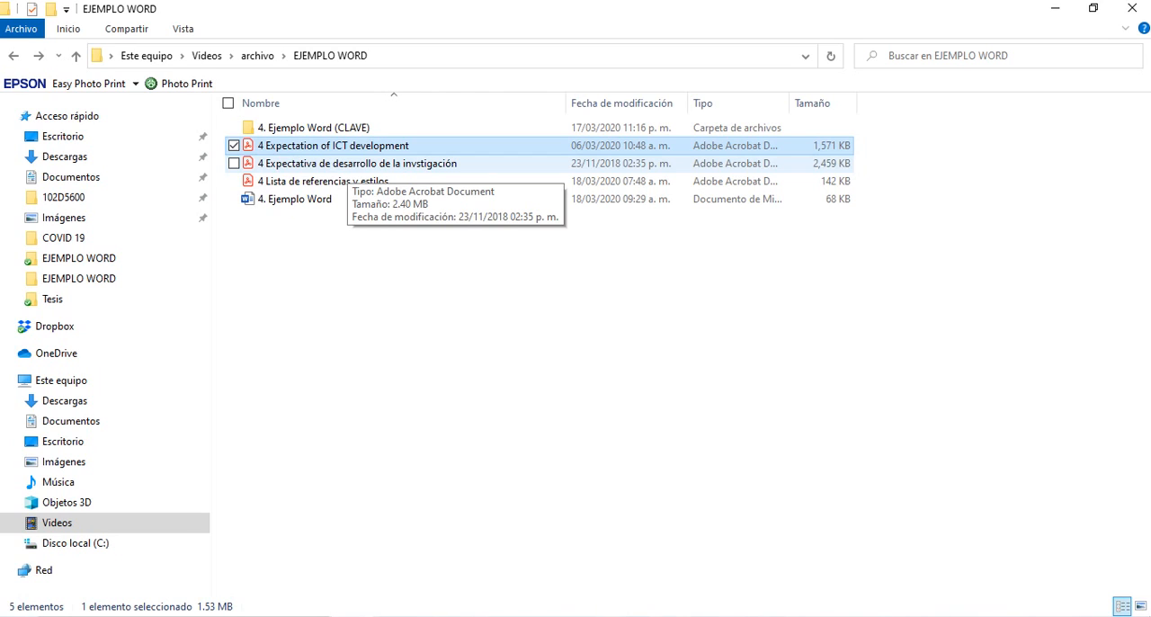
click(347, 166)
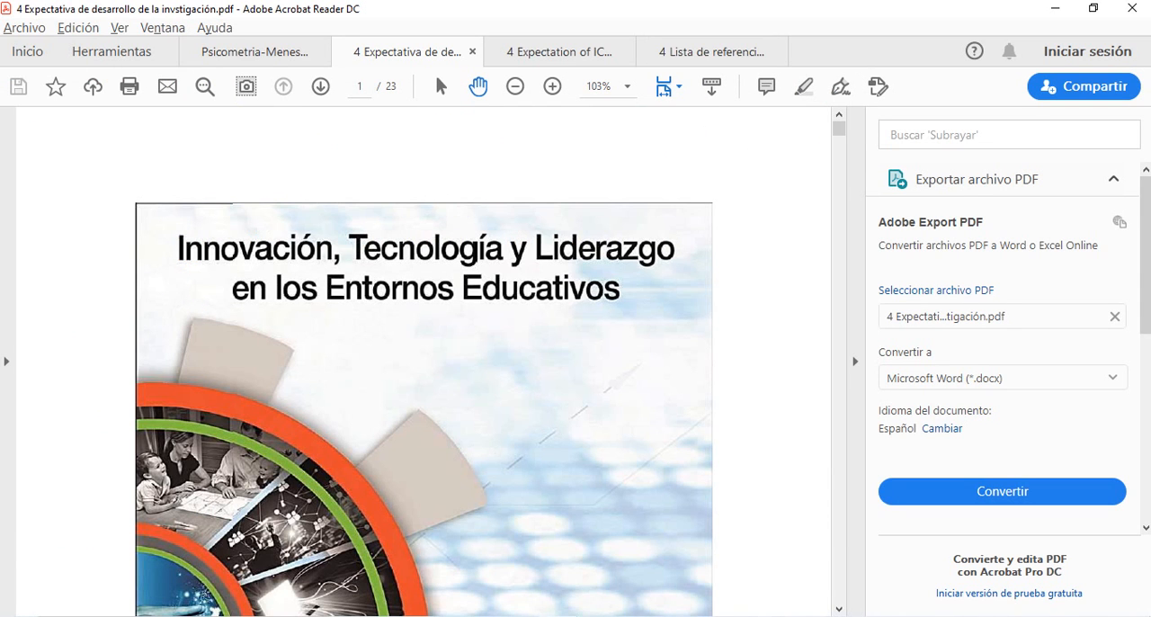
- Examine the covers of "4 Expectativa de desarrollo de la invstigación.pdf" and "4 Expectation of ICT development.pdf" in Acrobat Reader, including their editors
scroll(424, 362, down, 6)
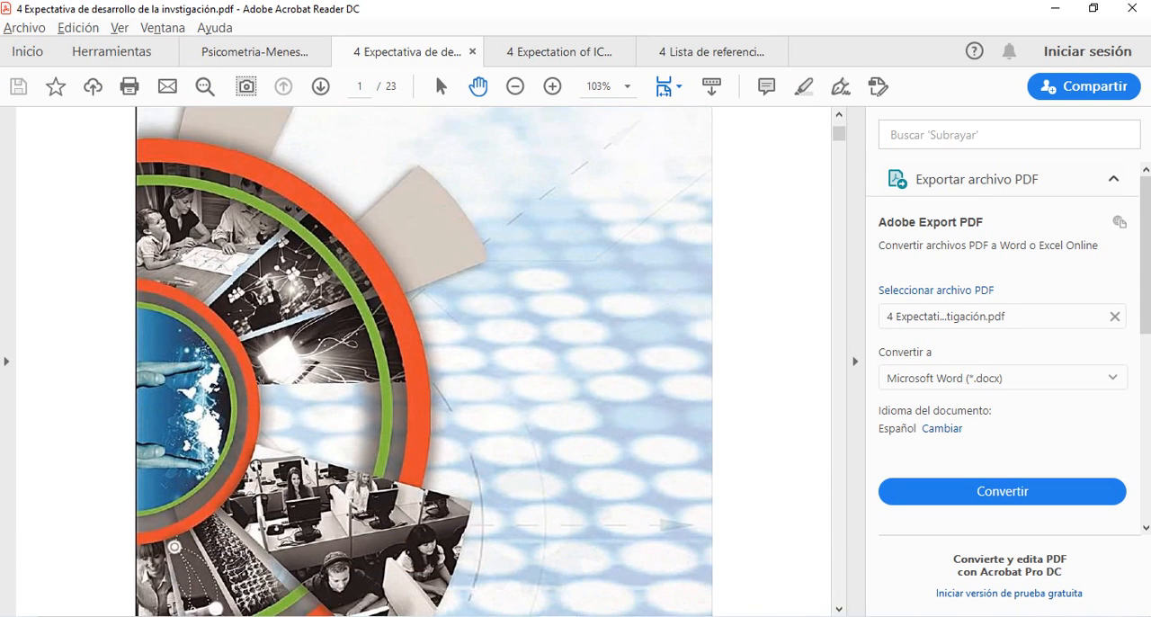
scroll(424, 362, down, 8)
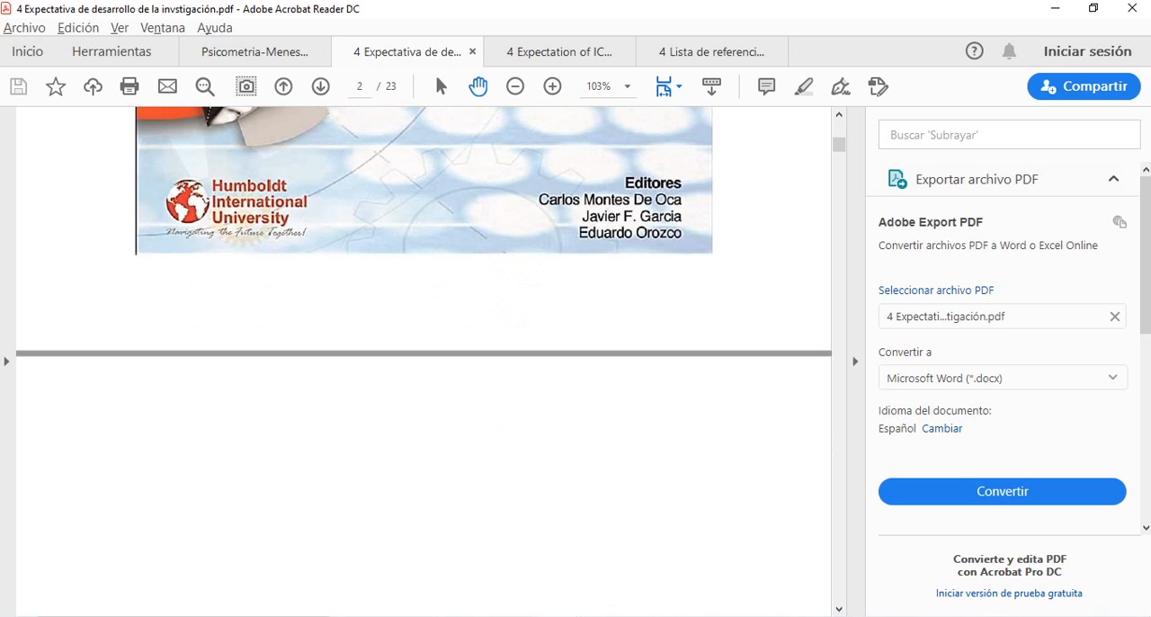
scroll(423, 362, down, 1)
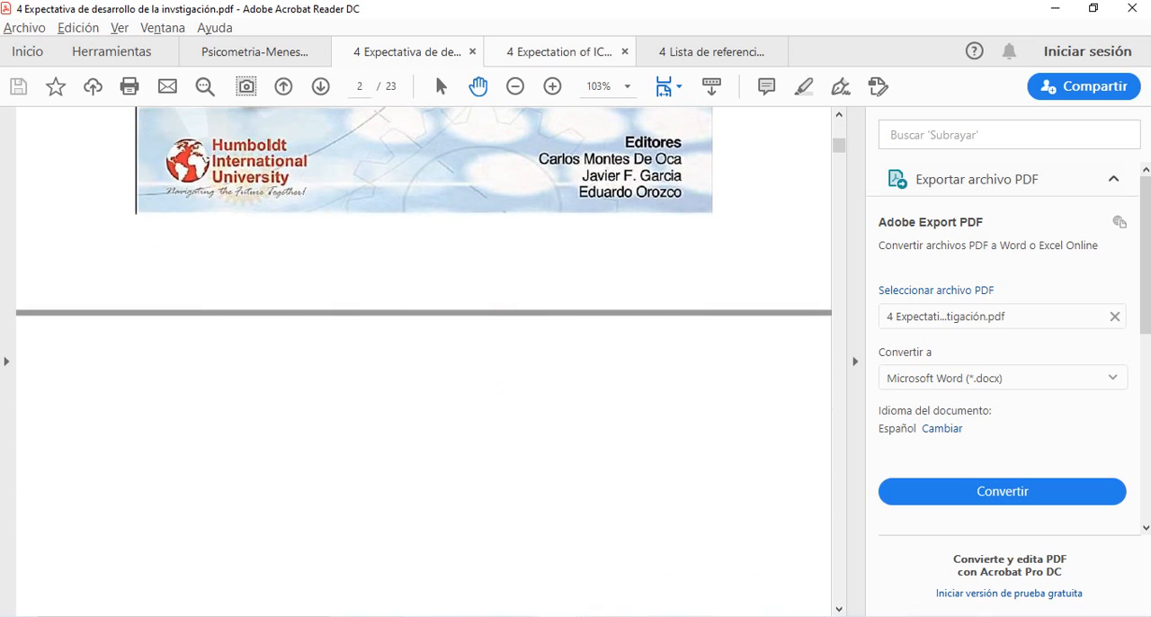
key(ctrl+Tab)
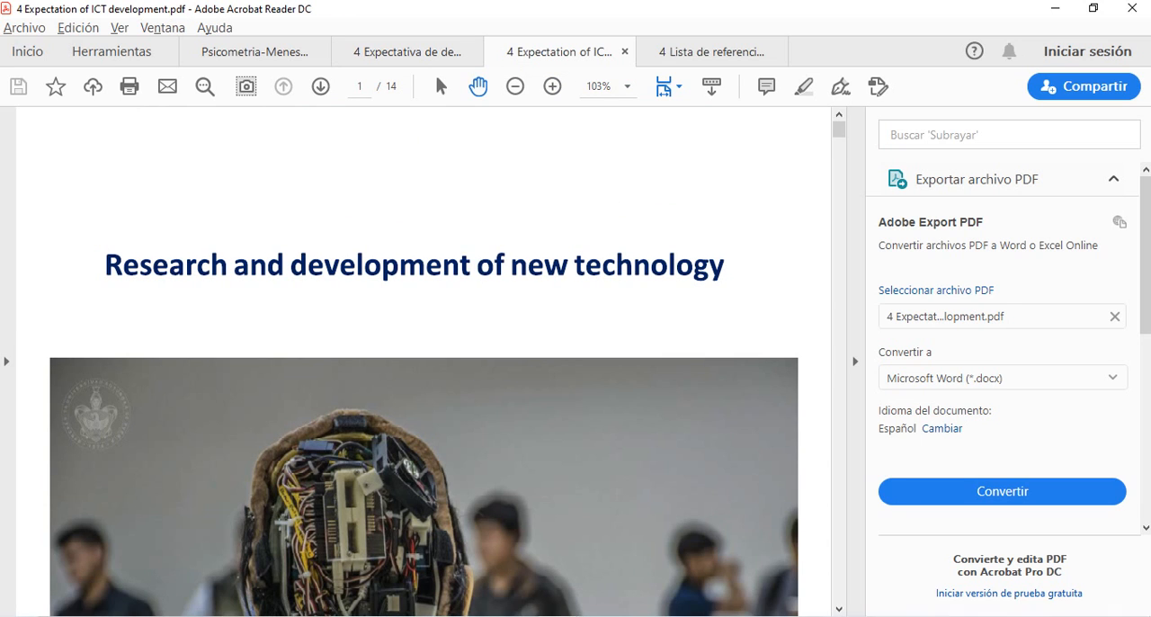
scroll(424, 362, down, 10)
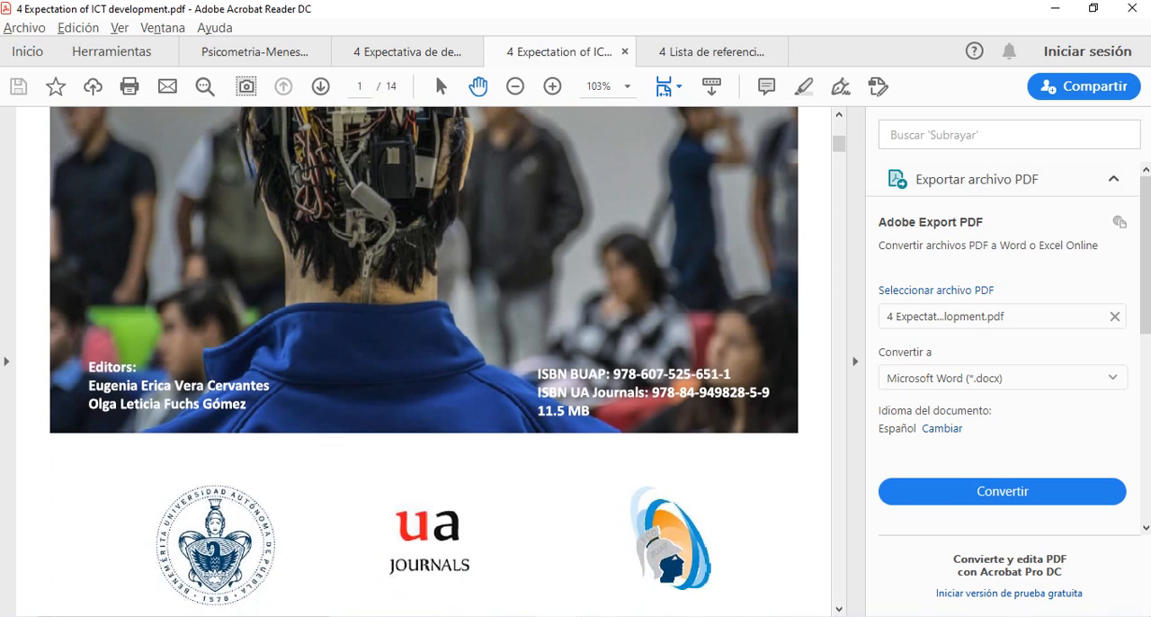
scroll(424, 362, up, 3)
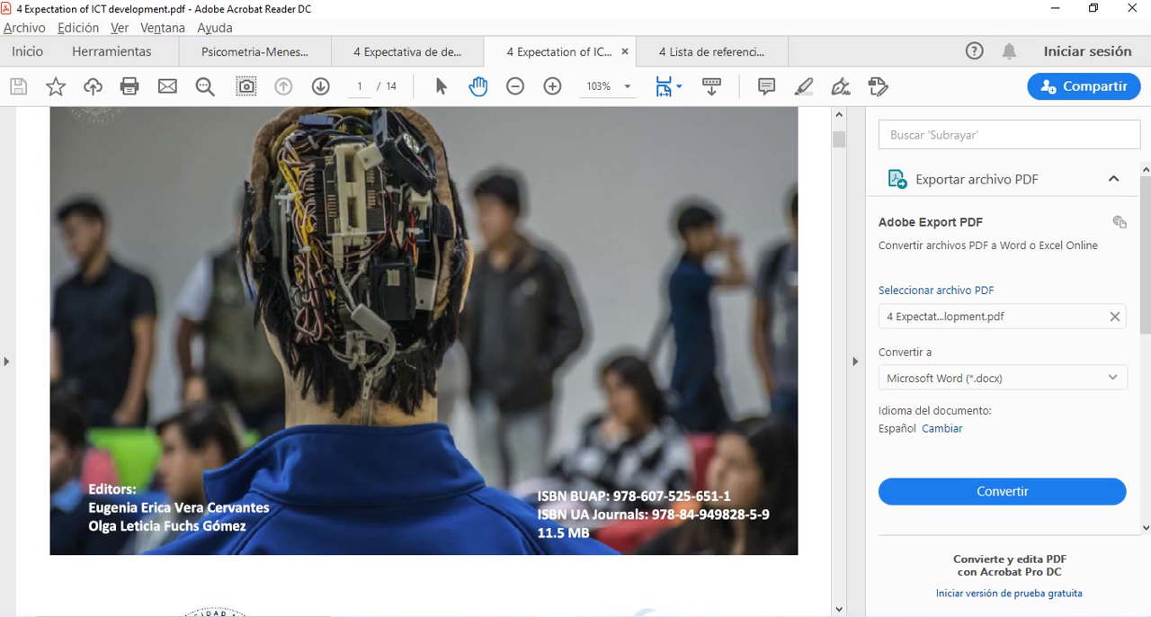
scroll(423, 359, up, 3)
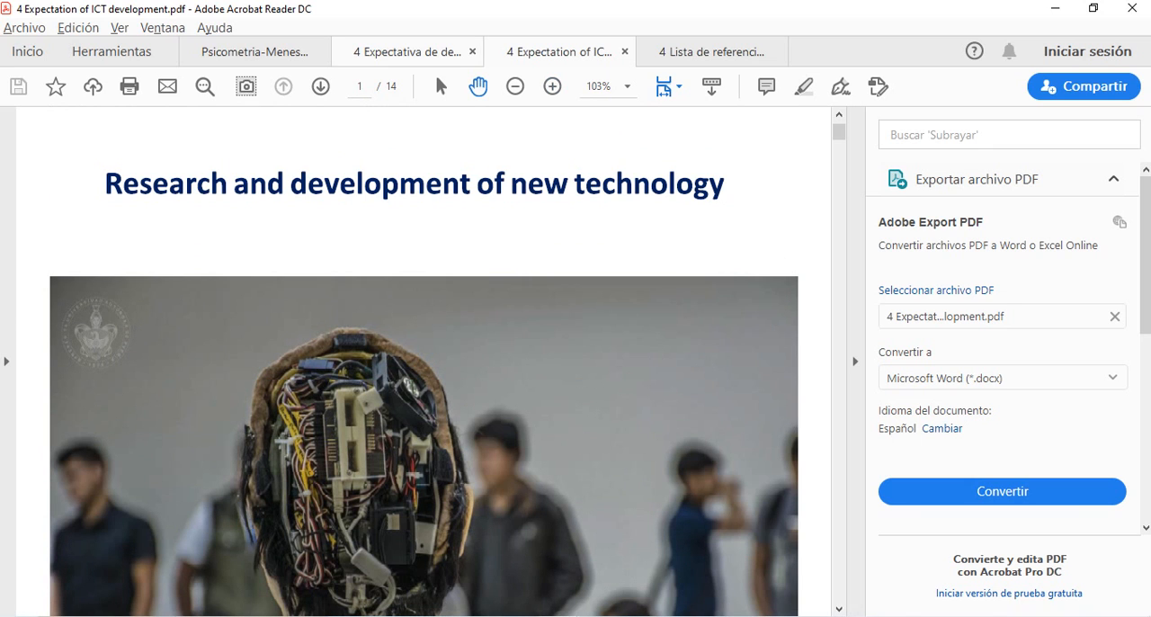
- Look through "4 Expectativa de desarrollo de la invstigación.pdf" from its cover to the article's title page on page 6, and check it against the ICT development PDF
click(408, 52)
scroll(423, 360, up, 4)
scroll(422, 360, down, 10)
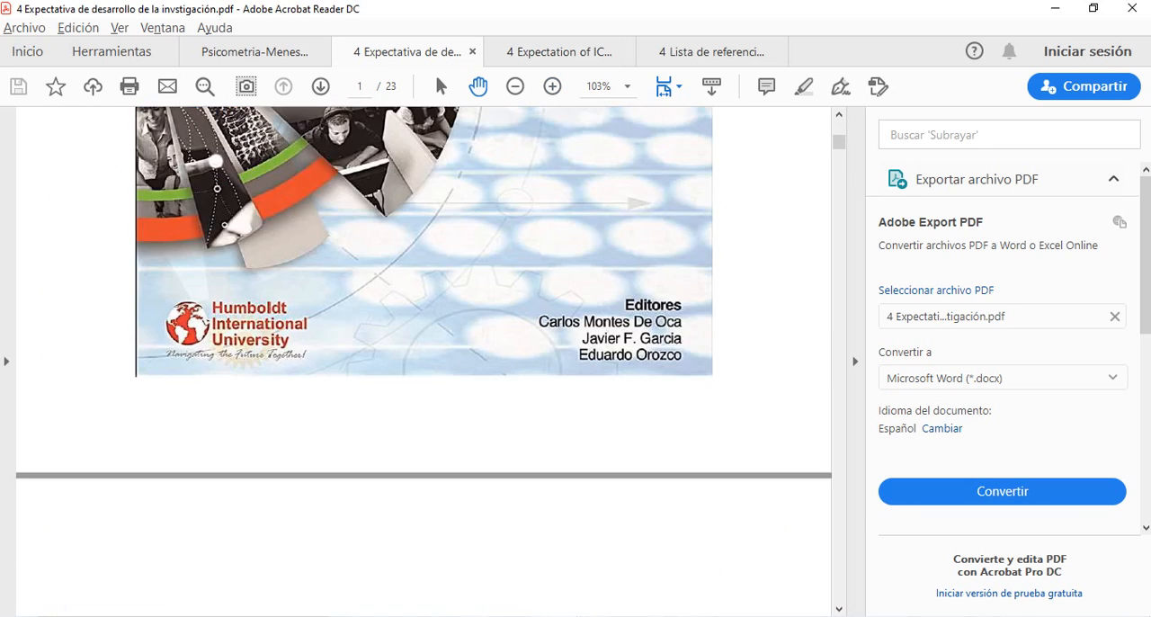
scroll(423, 359, down, 10)
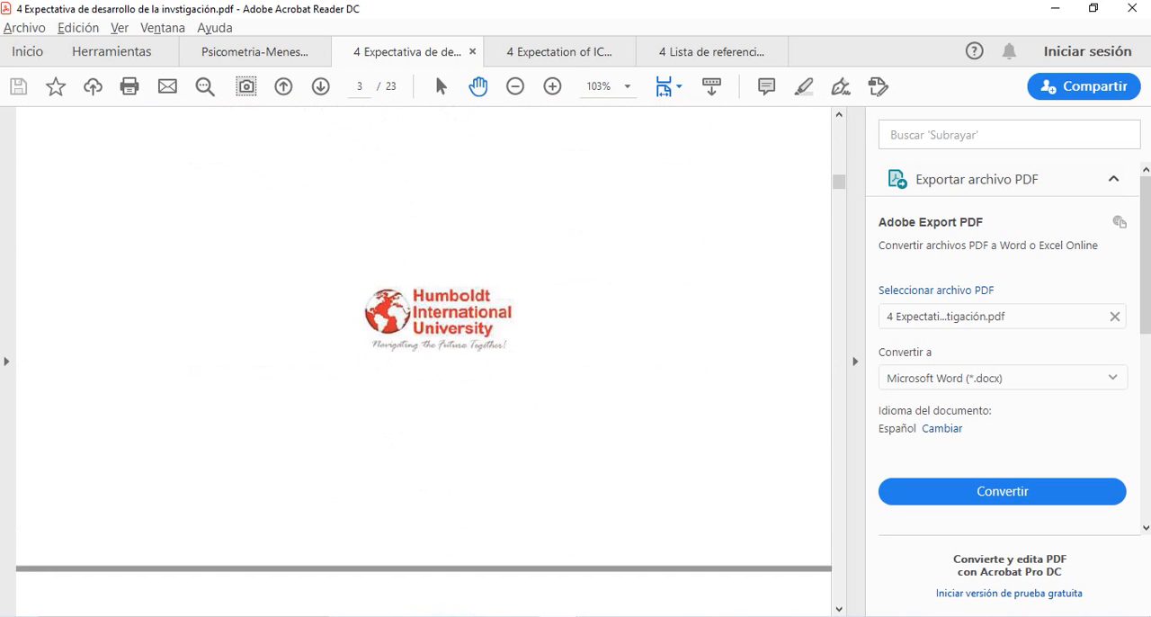
scroll(423, 360, down, 10)
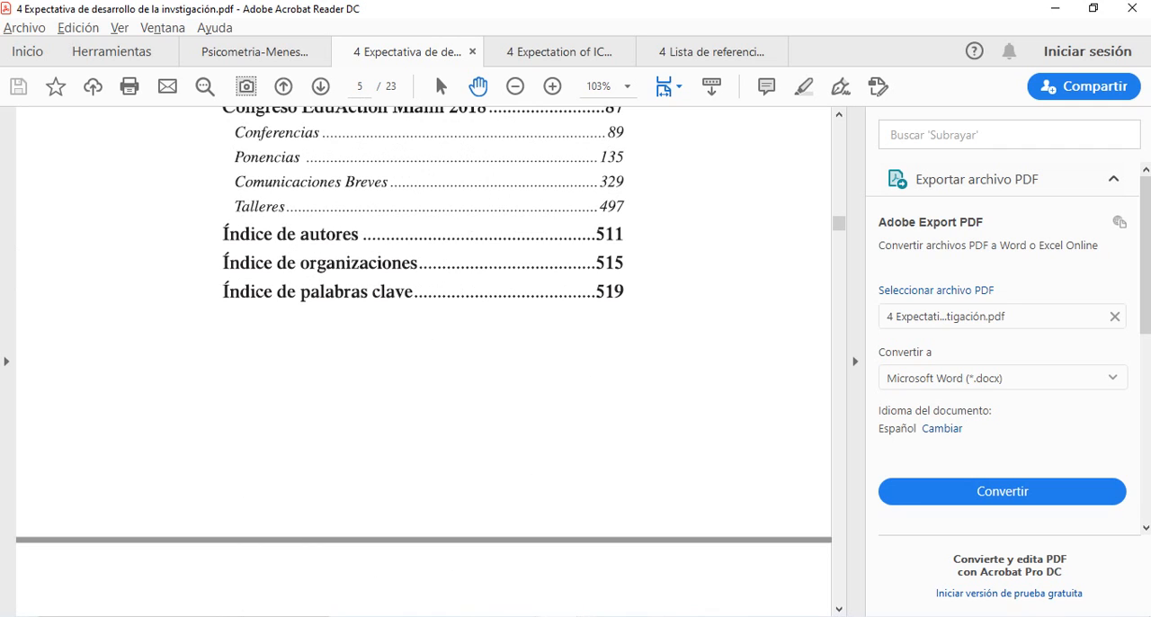
scroll(423, 360, down, 6)
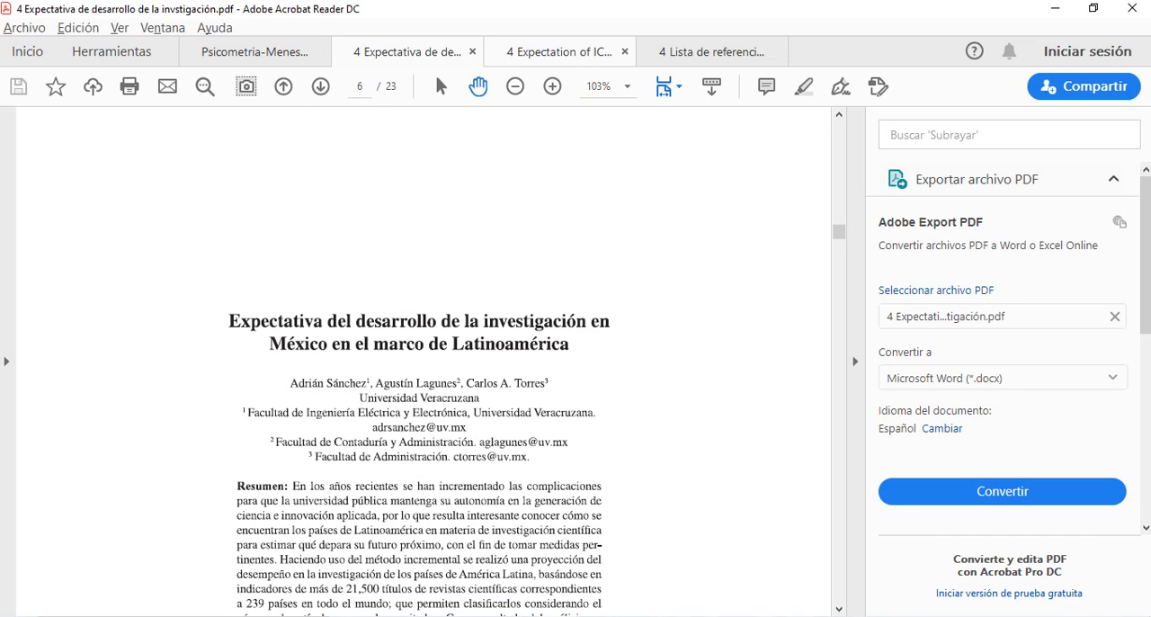
click(558, 51)
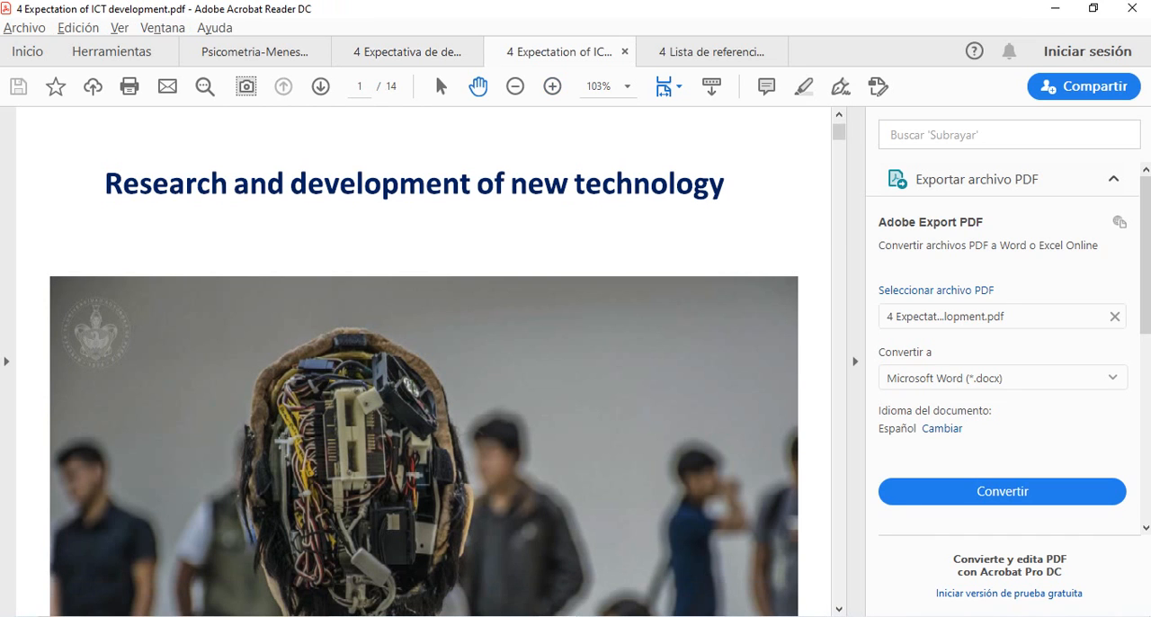
click(408, 51)
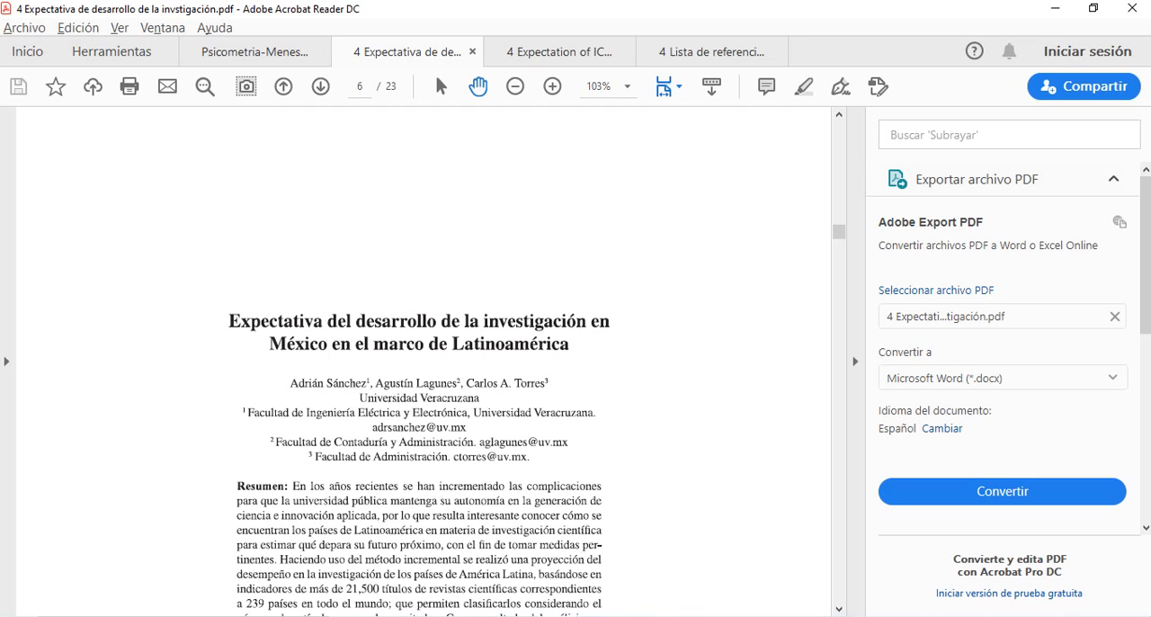
- Switch to Photos, go to the answer-key image "4. Ejemplo Word (CLAVE)_006.jpg", and enlarge it to read section 1.2.2 and Table 1
key(alt+Tab)
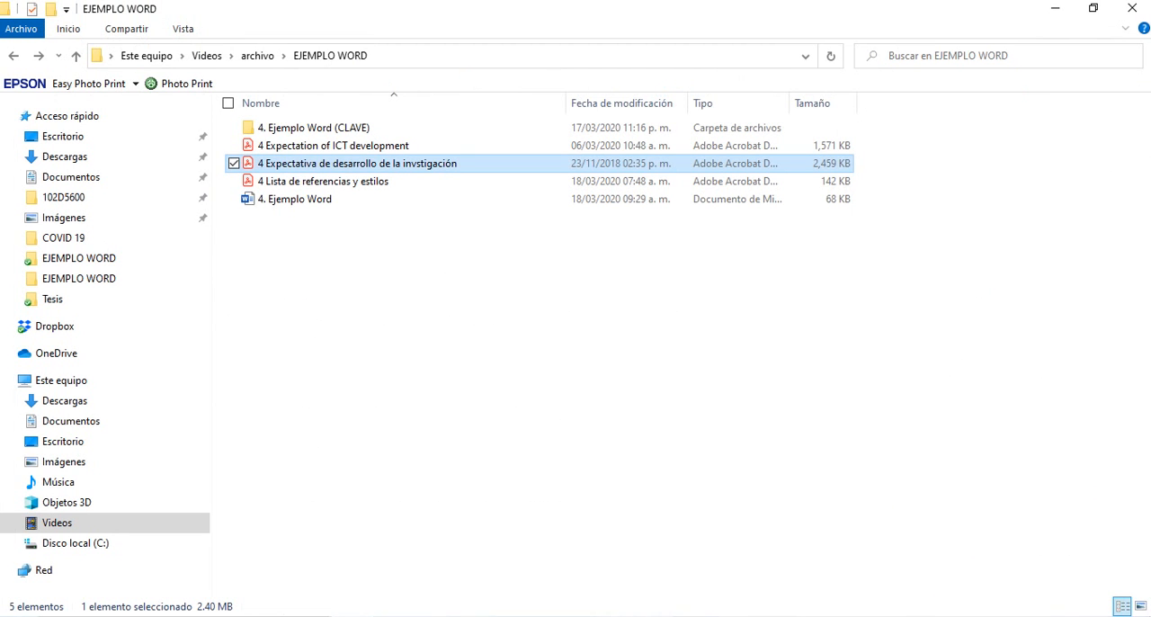
mouse_move(641, 616)
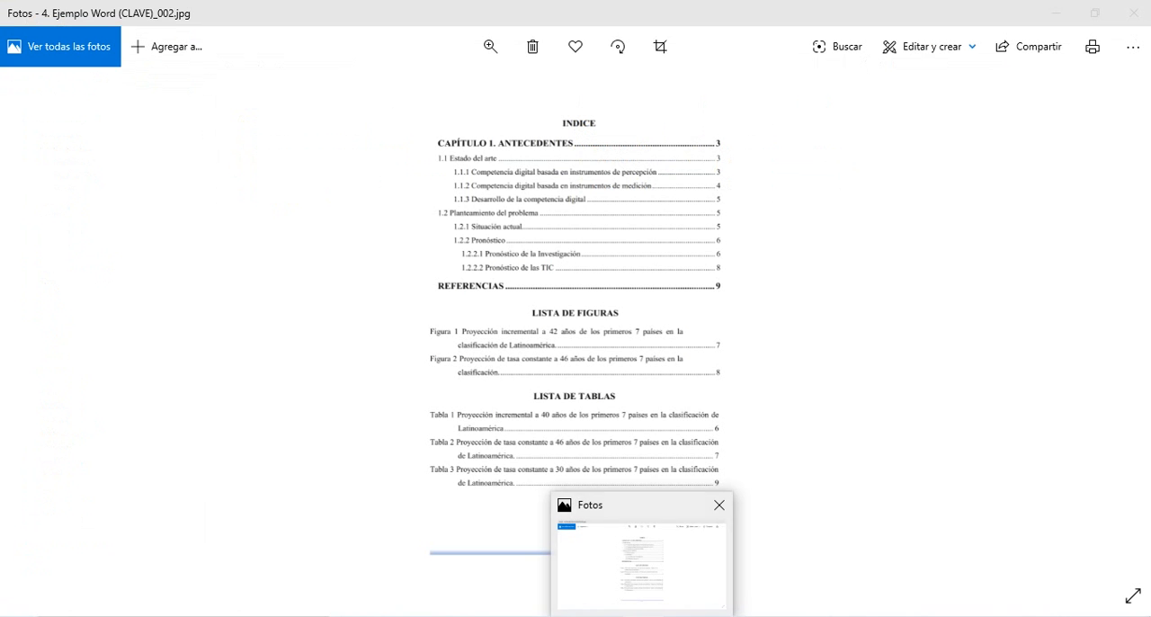
click(641, 567)
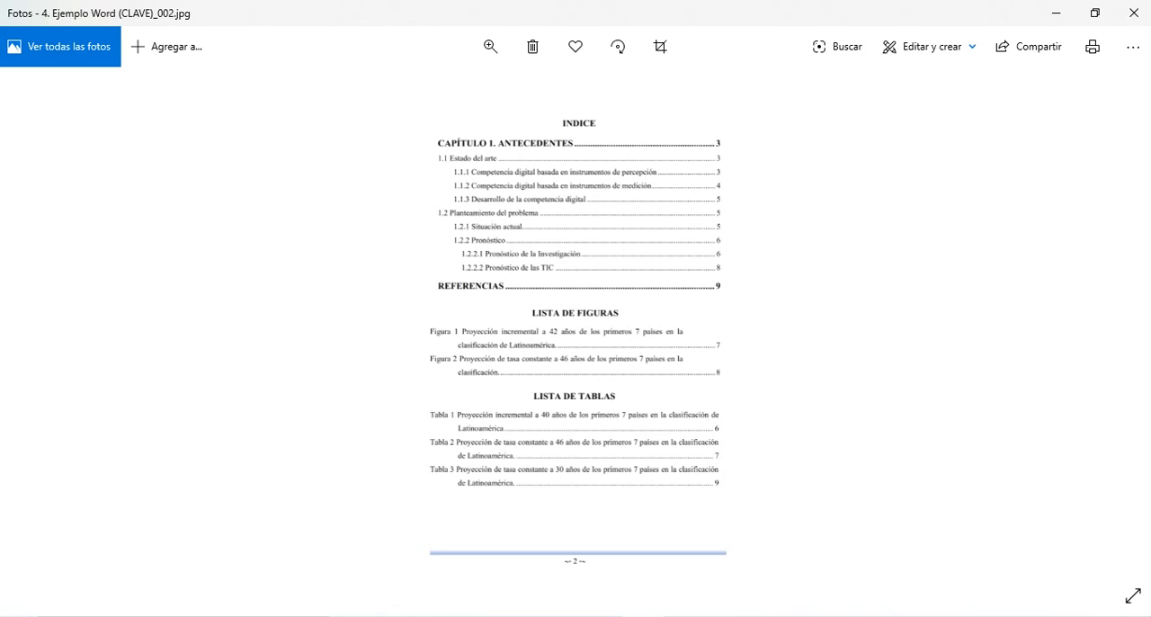
key(Right)
key(Right)
key(Right)
key(Right)
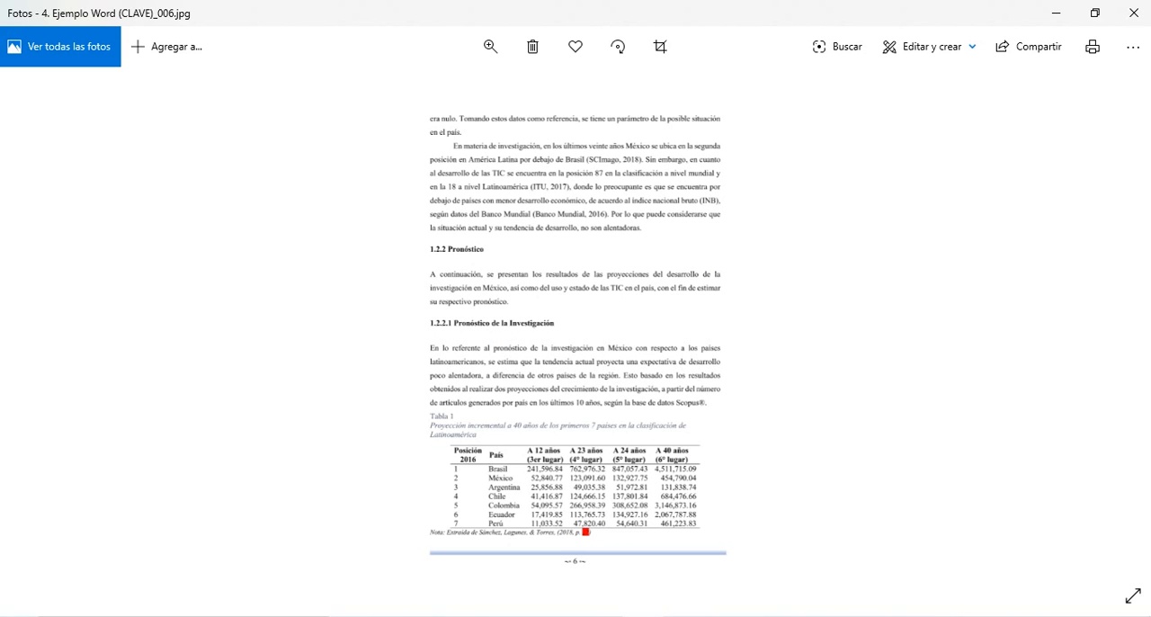
click(490, 46)
drag(411, 91, 426, 91)
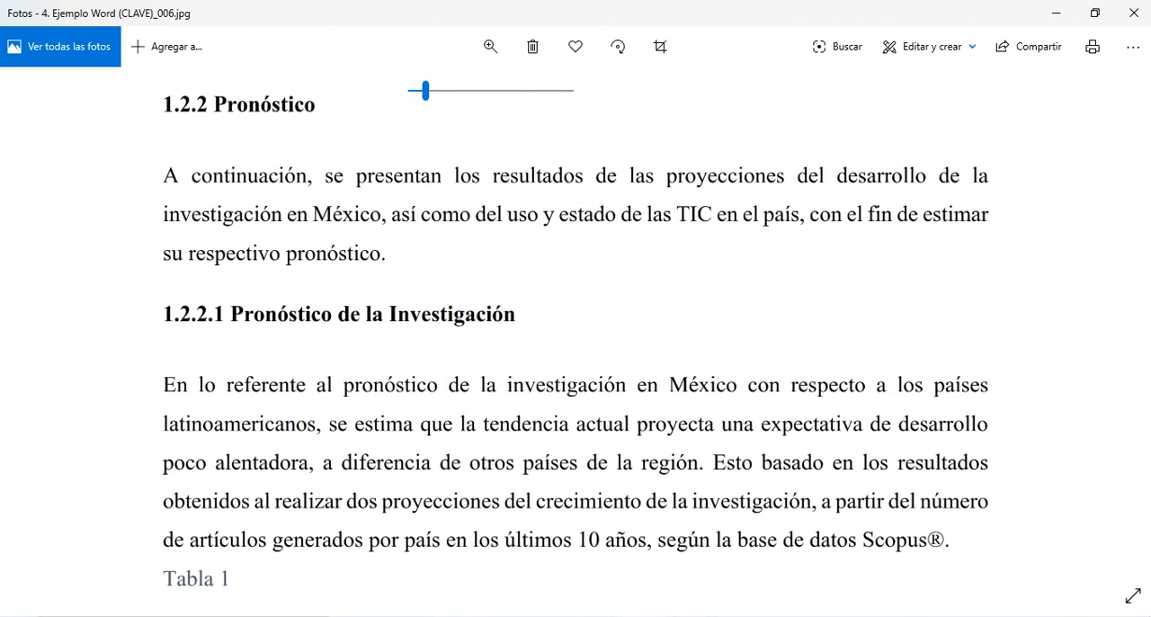
- Examine the format of Table 1 in the answer-key image, and switch to the "4. Ejemplo Word" document in Word
drag(567, 377, 580, 21)
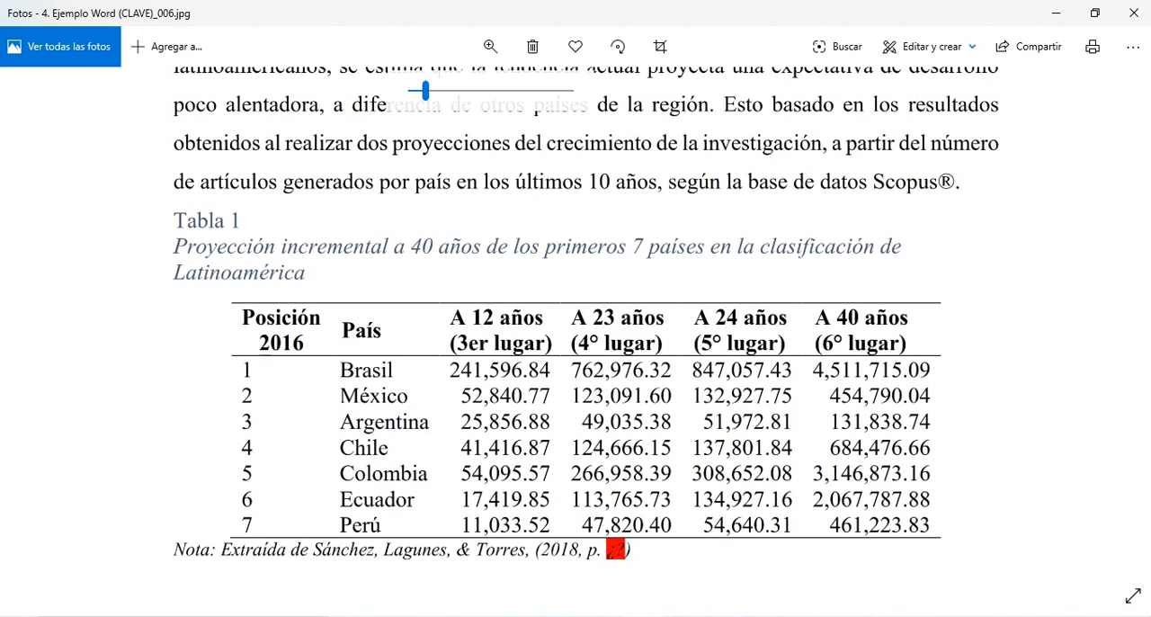
key(alt+Tab)
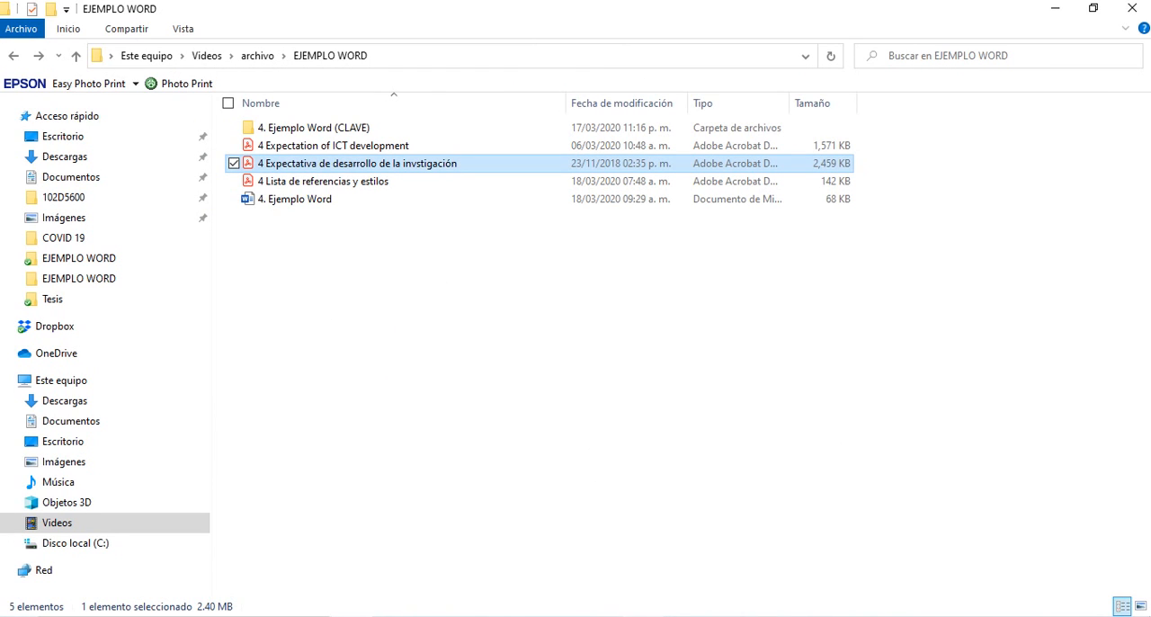
mouse_move(602, 615)
click(602, 562)
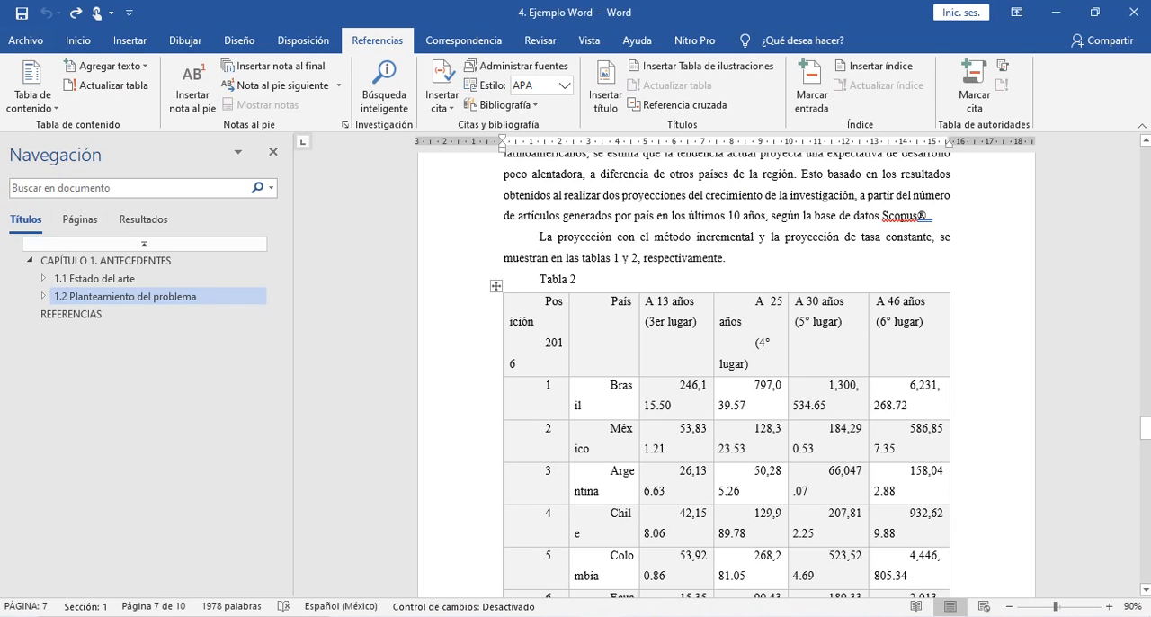
- Select the whole table under the "Tabla 2" caption on page 7 and apply the existing custom table style
scroll(727, 375, down, 1)
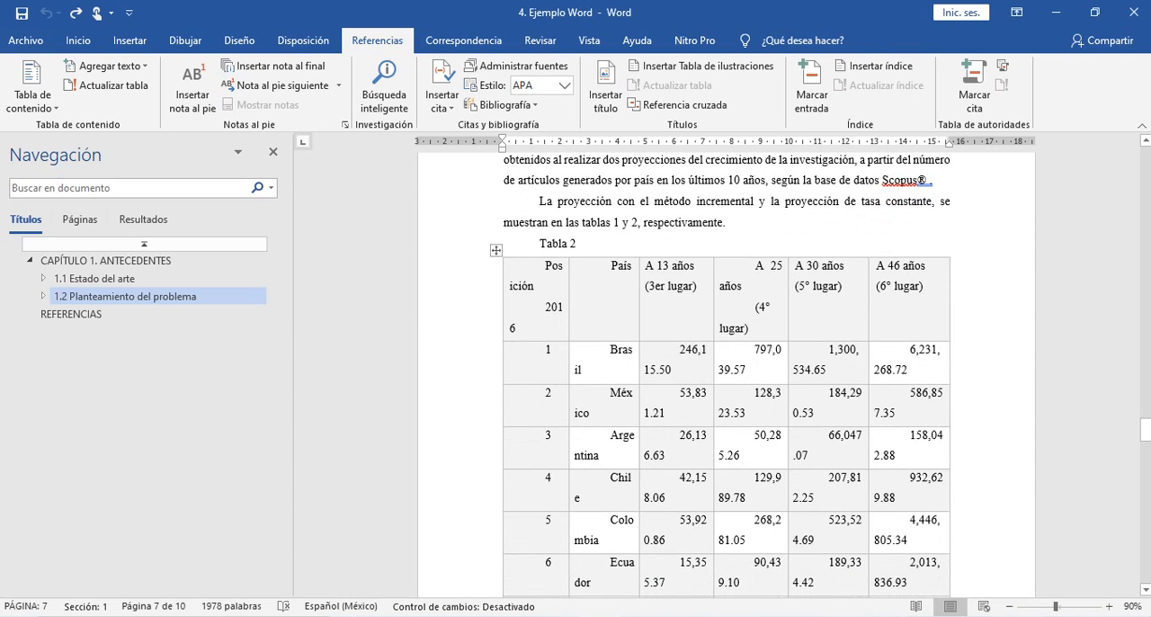
click(496, 251)
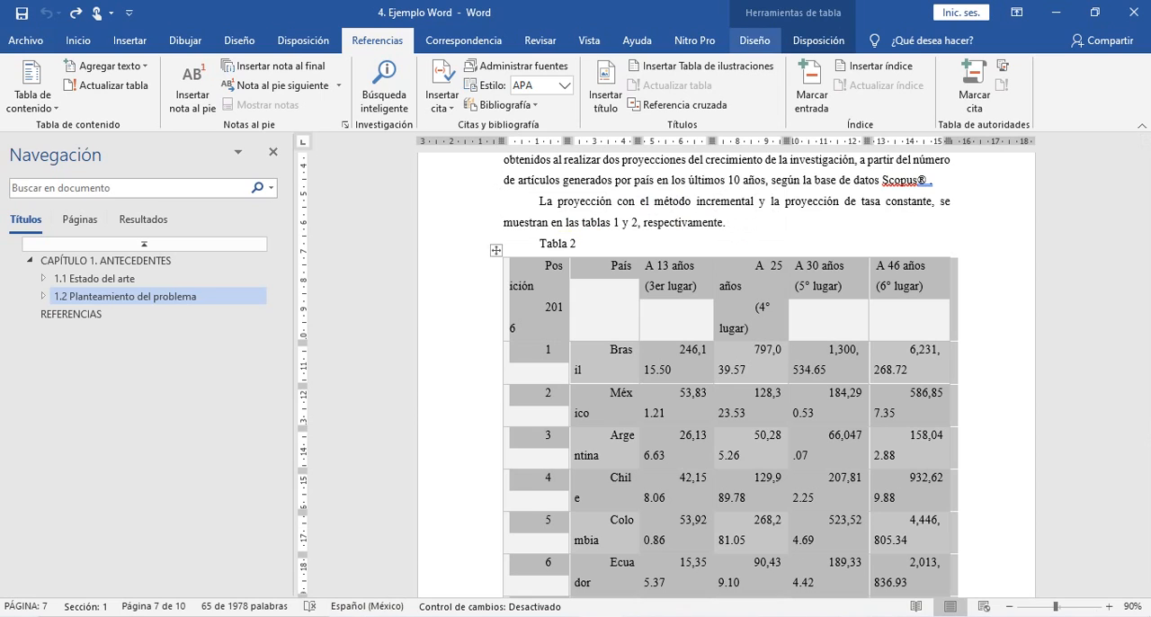
click(754, 40)
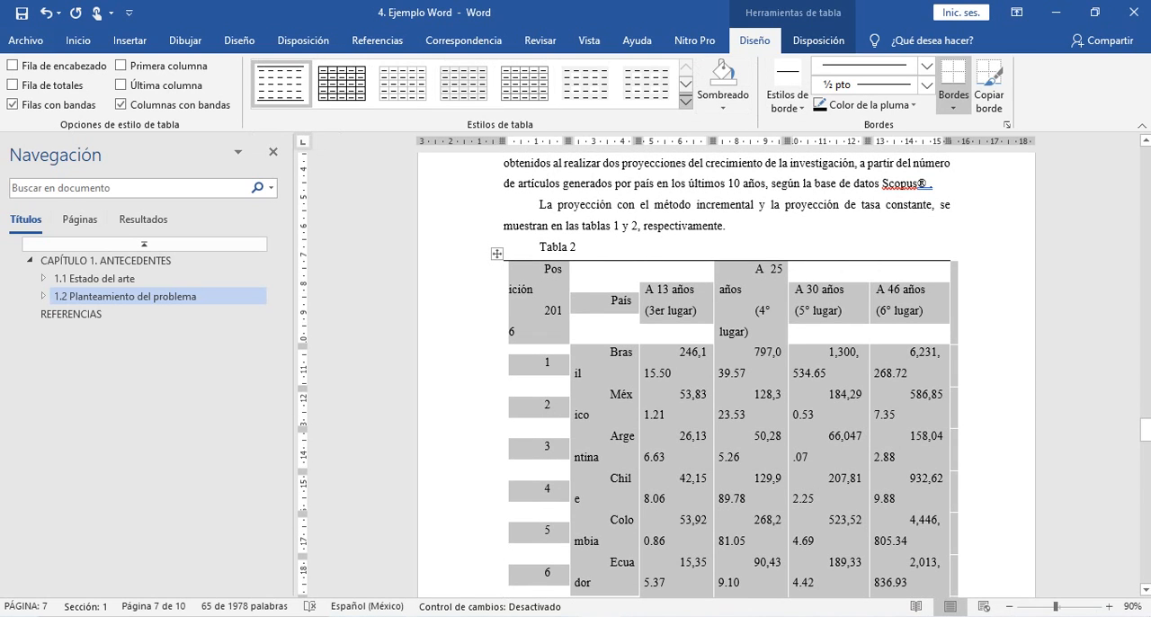
- Look through the available table styles and start a new table style named "Tabla APA"
click(685, 101)
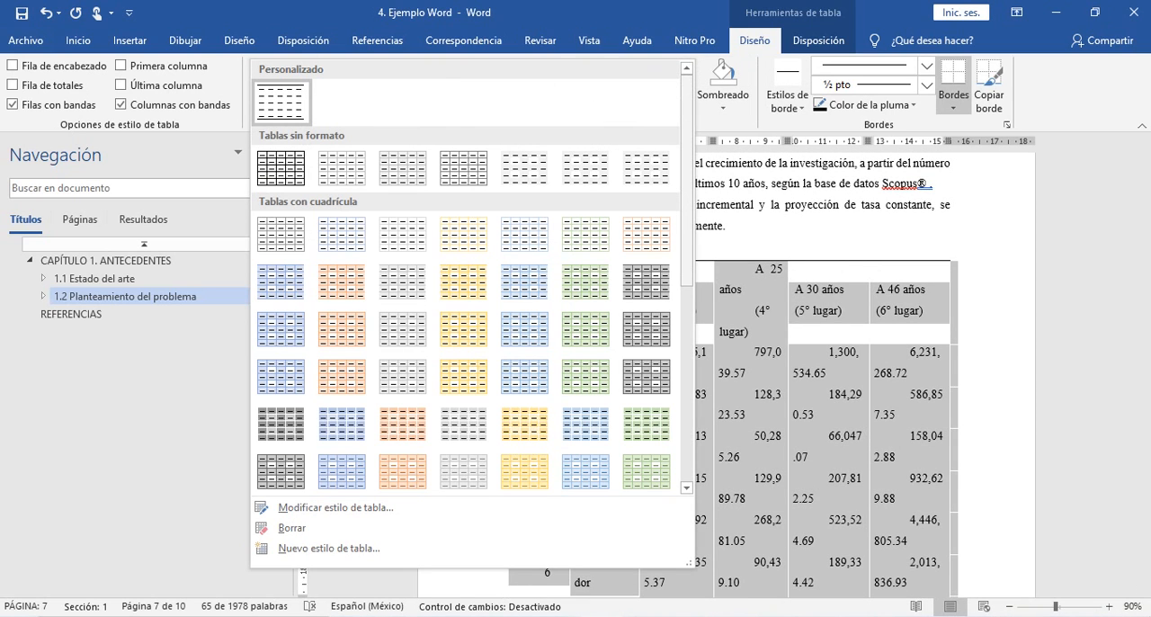
scroll(472, 278, down, 5)
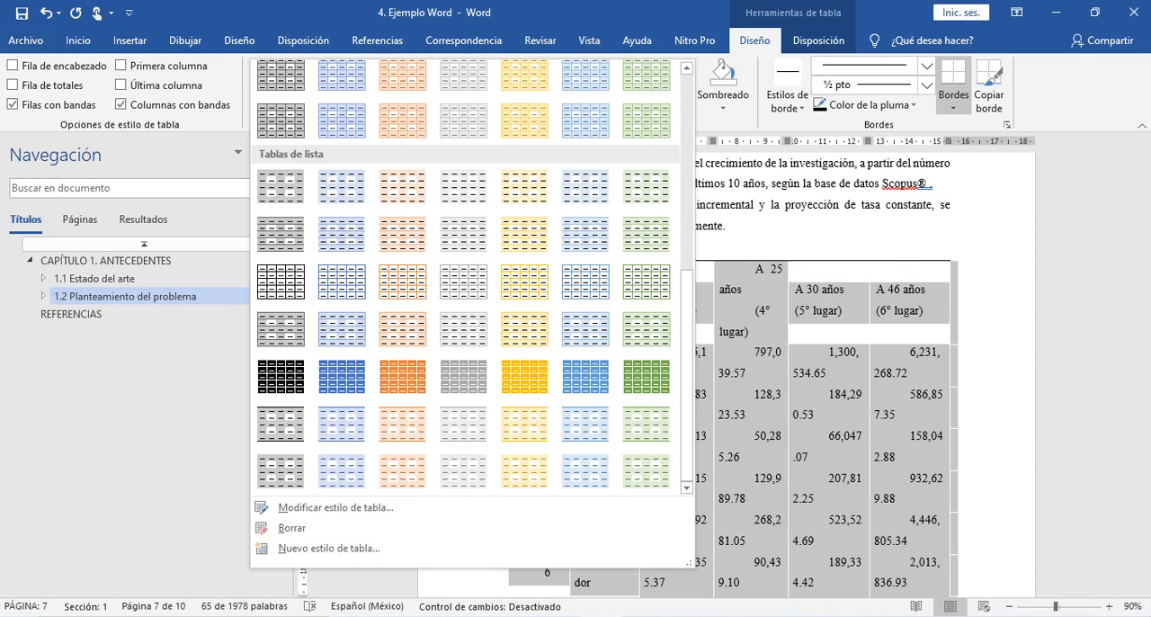
scroll(472, 278, up, 5)
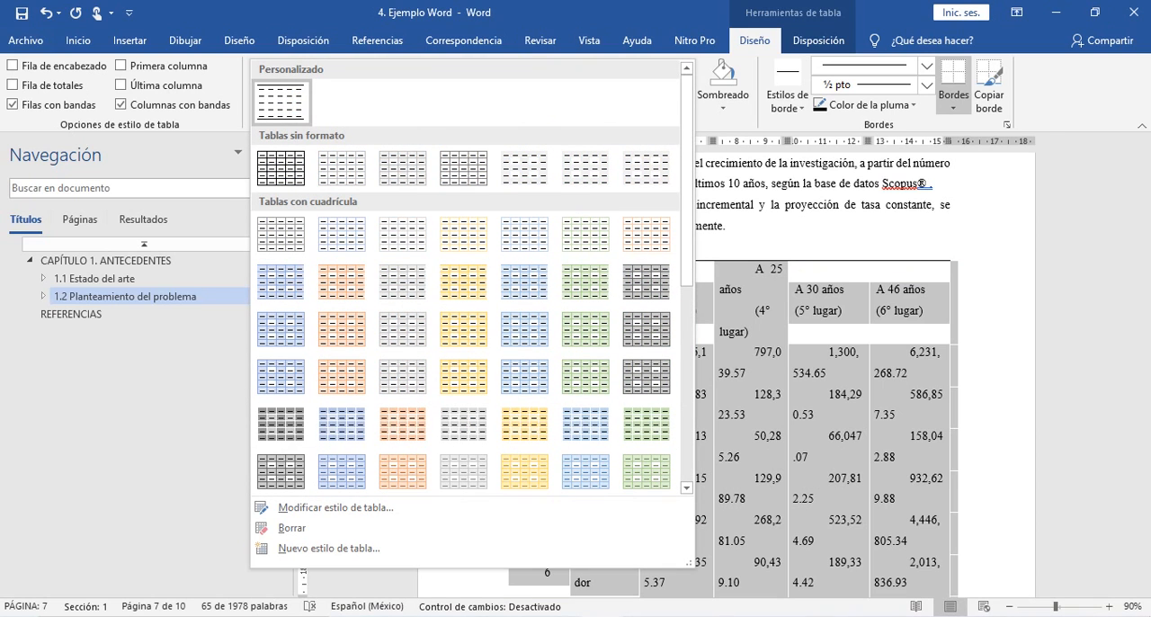
scroll(465, 278, down, 5)
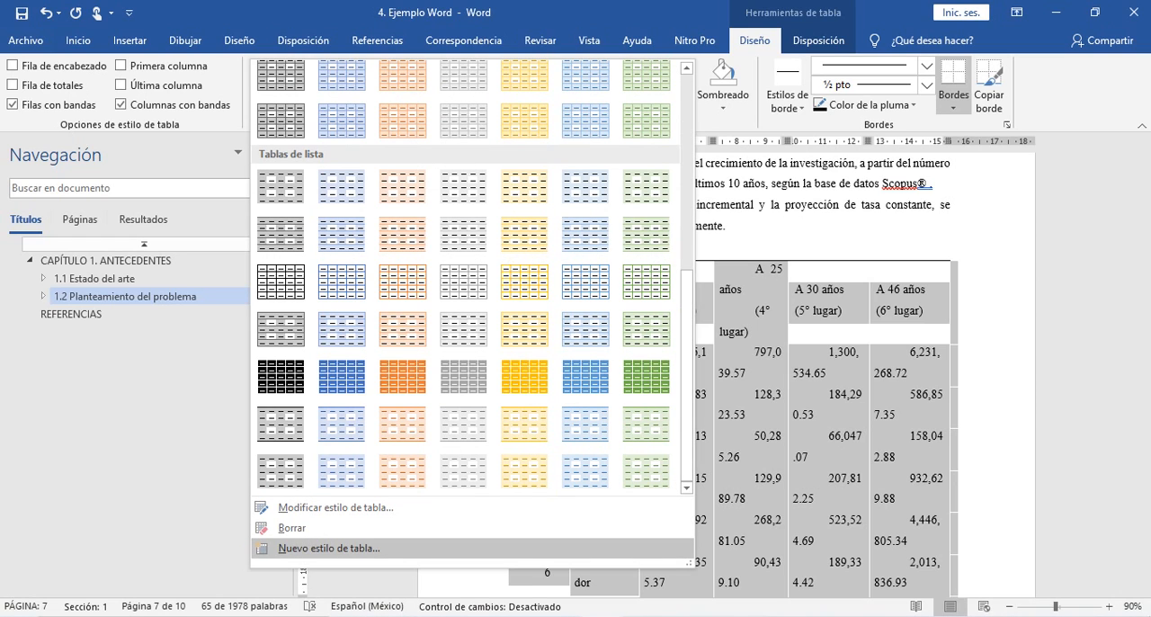
click(328, 547)
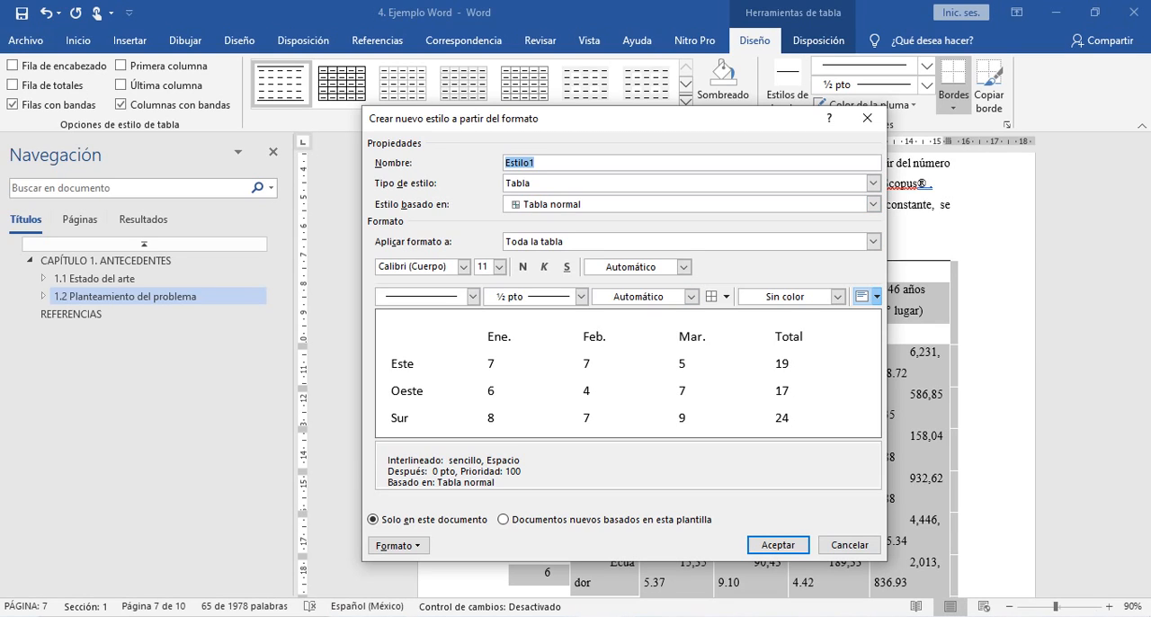
text(Tabla APA)
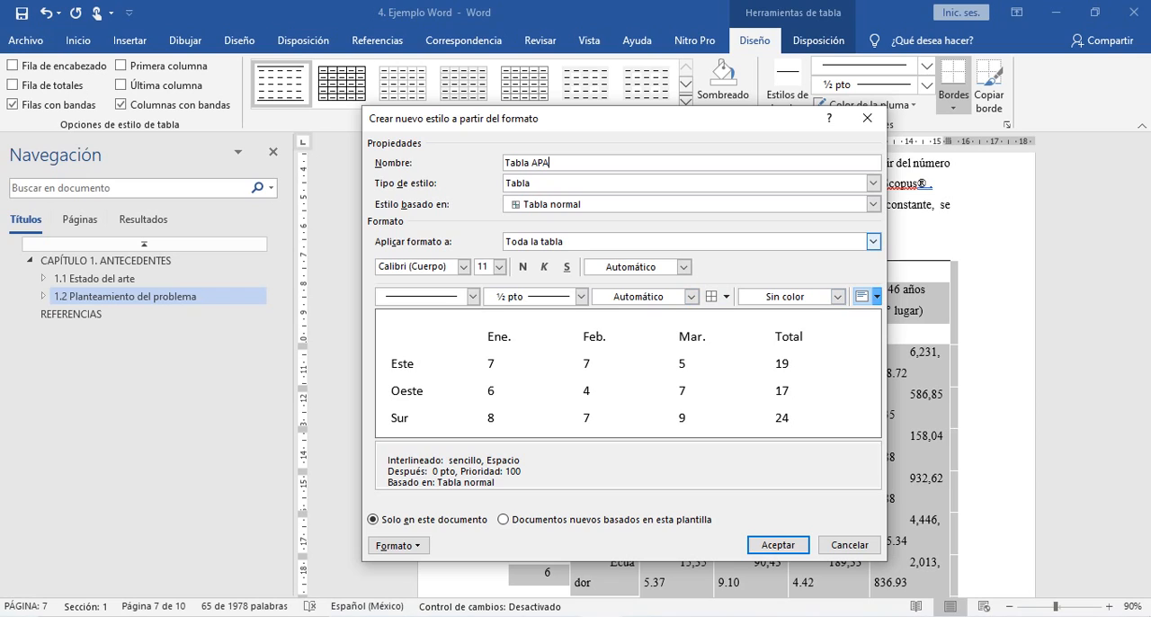
- Set the font of the new style's whole table to Times New Roman, 12 pt
click(464, 266)
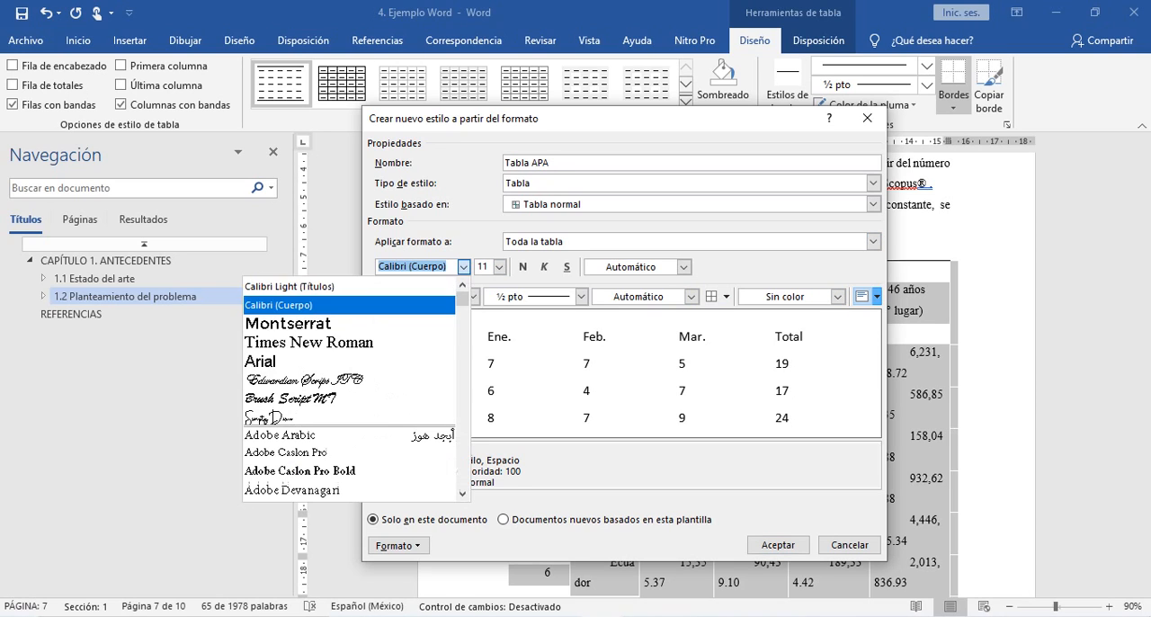
click(309, 341)
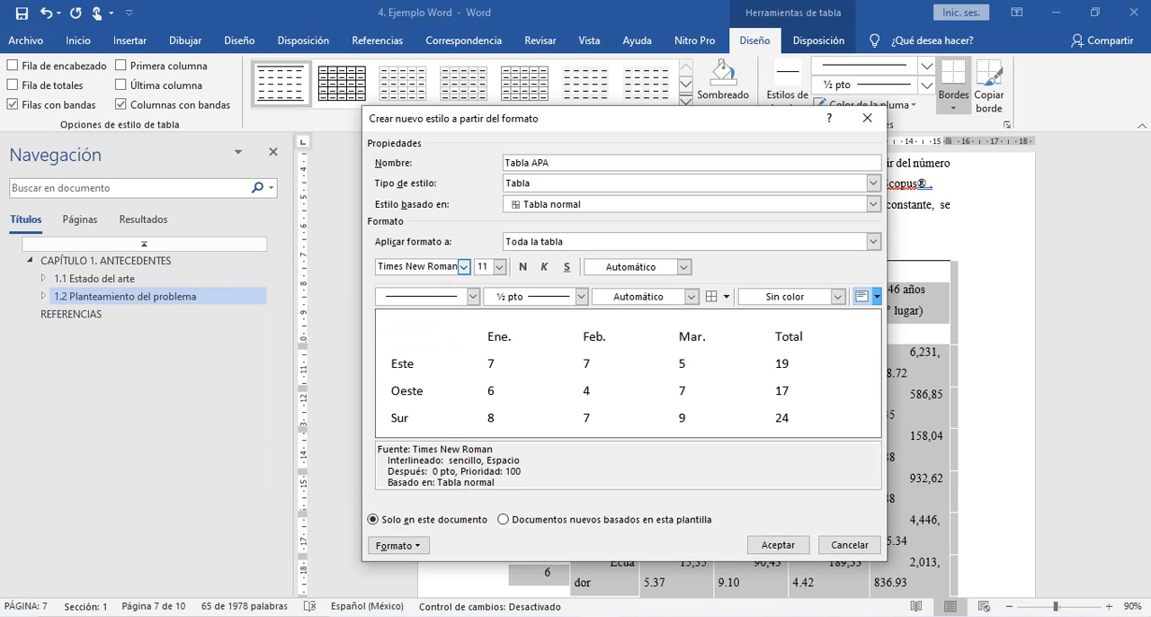
click(498, 266)
click(484, 327)
click(398, 545)
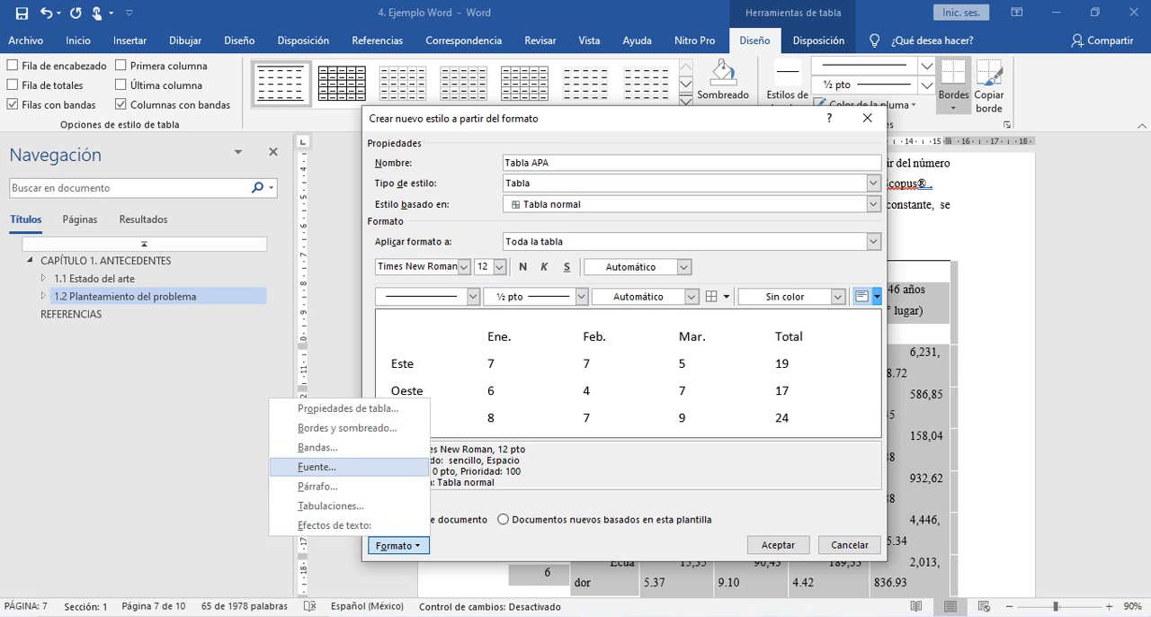
click(317, 486)
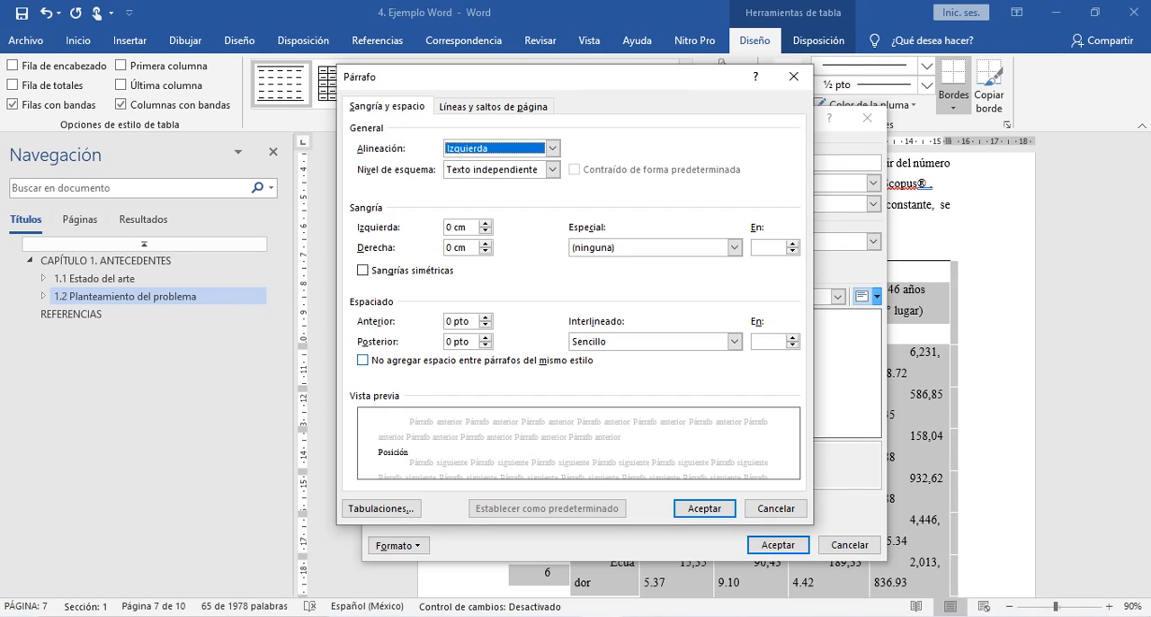
click(776, 509)
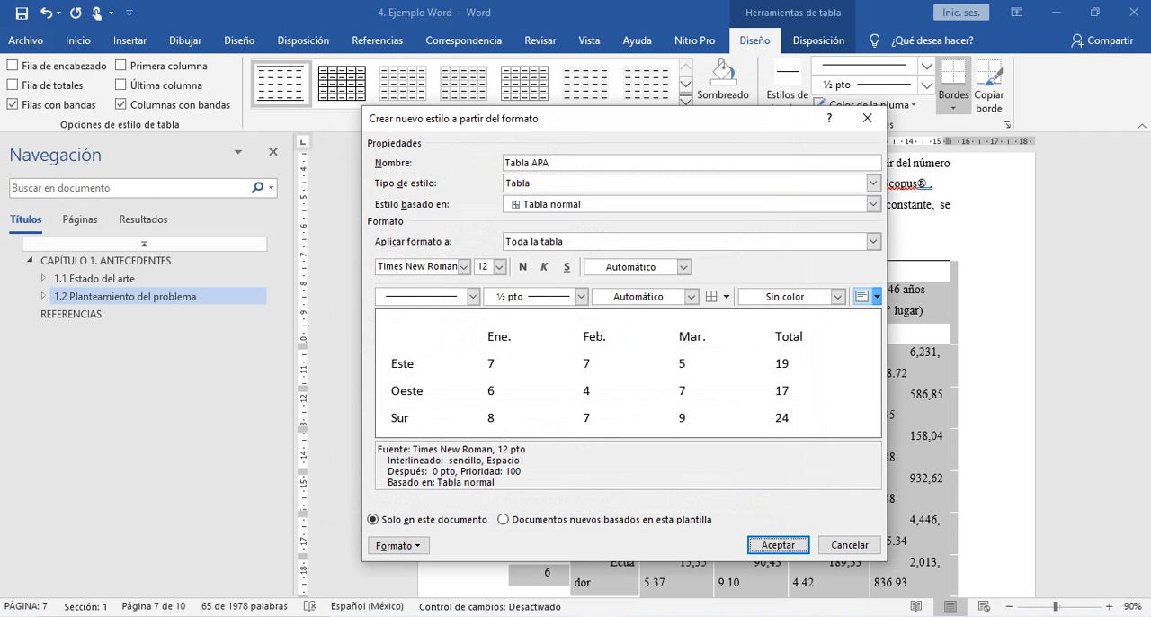
- Apply bold to the header row (Con encabezado) of the Tabla APA style
click(874, 241)
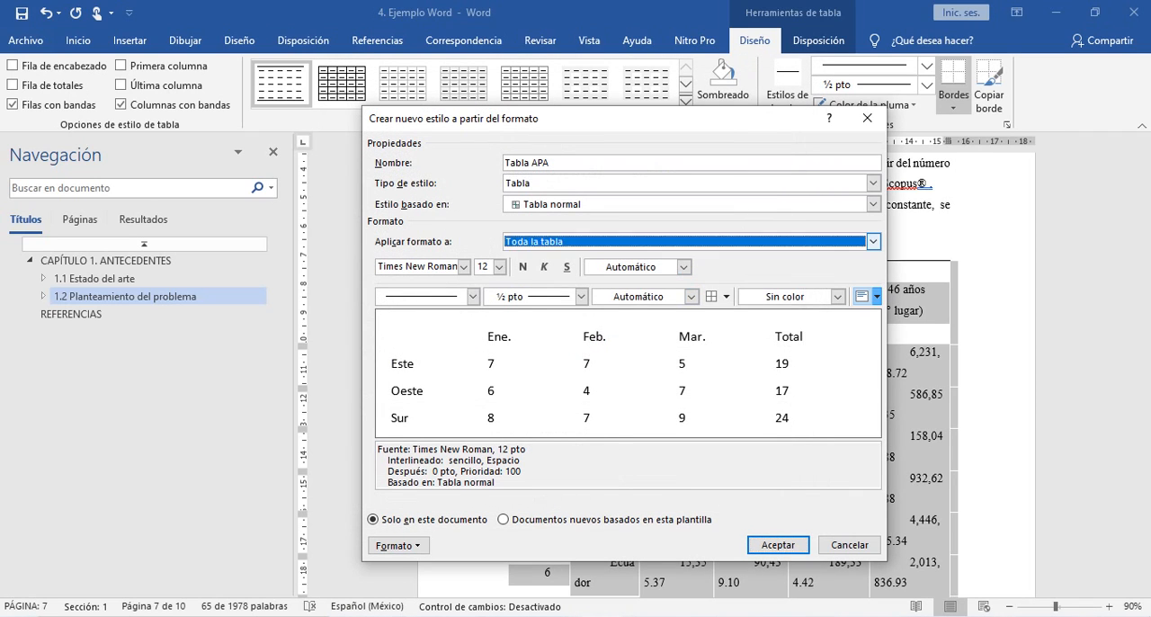
click(873, 241)
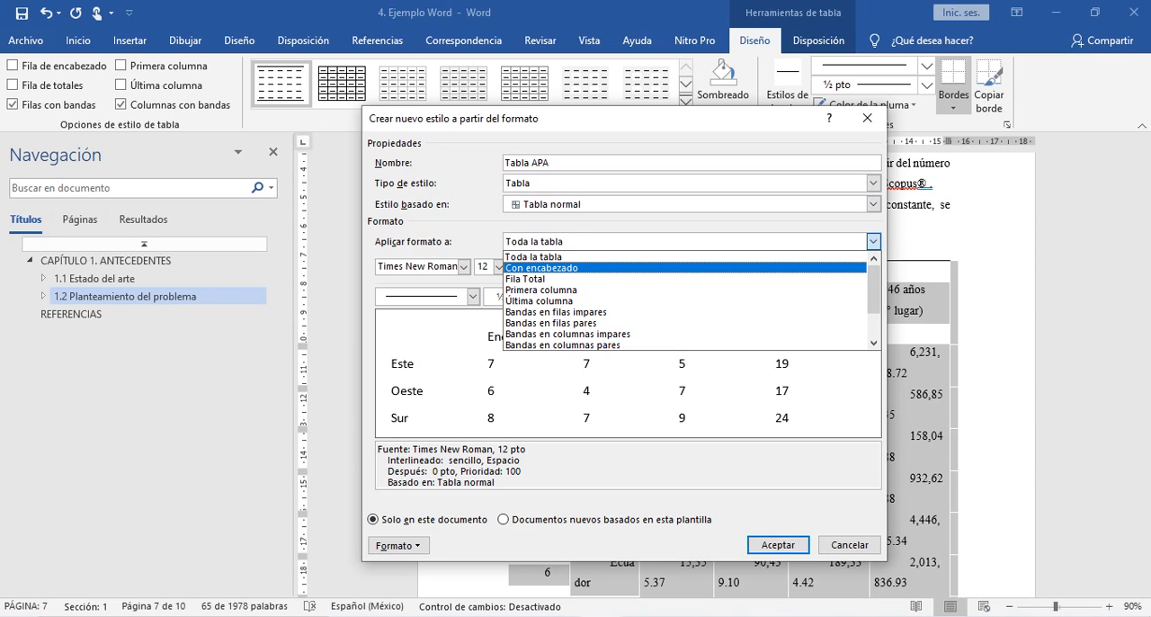
key(Return)
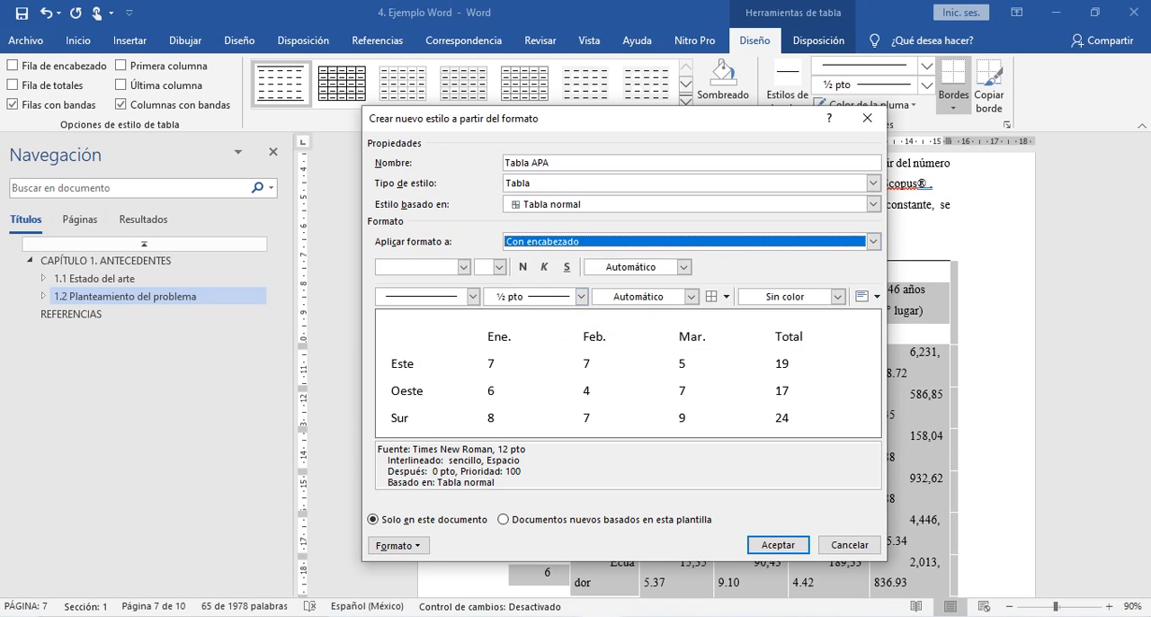
click(522, 266)
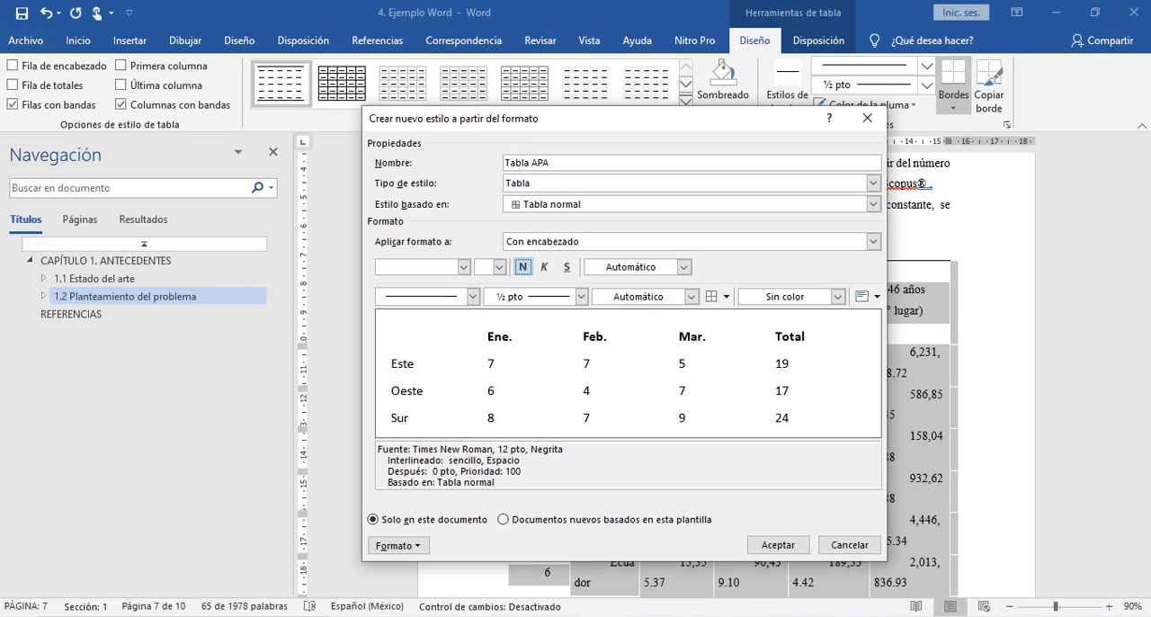
- Check the header of Table 1 in the answer-key image and set the style's header row alignment to top left
key(alt+Tab)
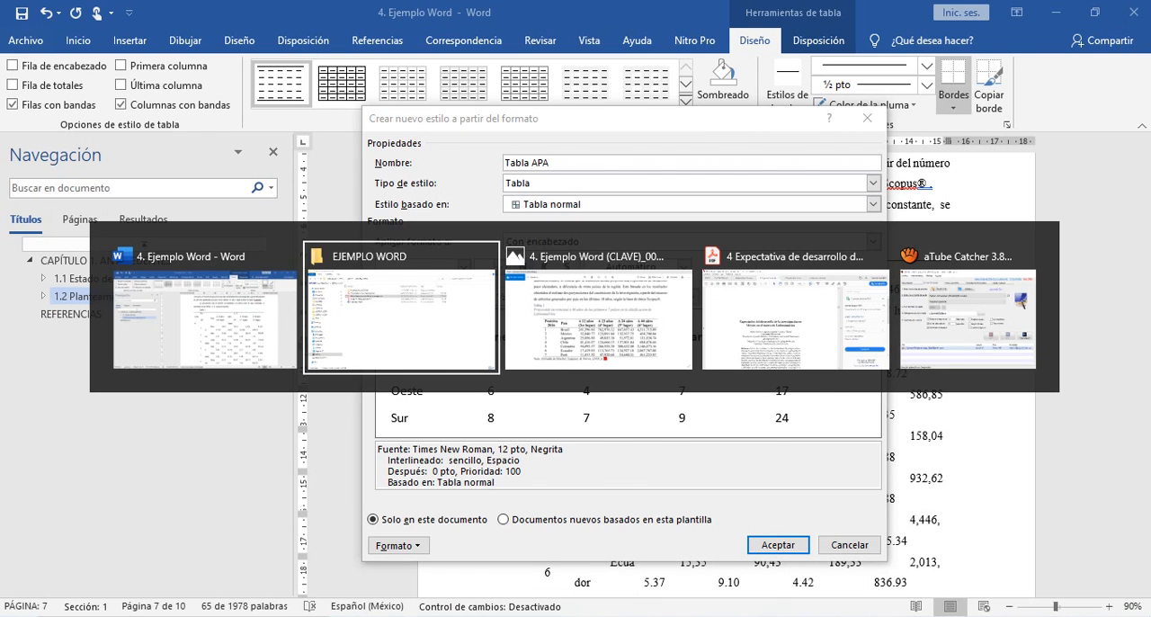
key(alt+Tab)
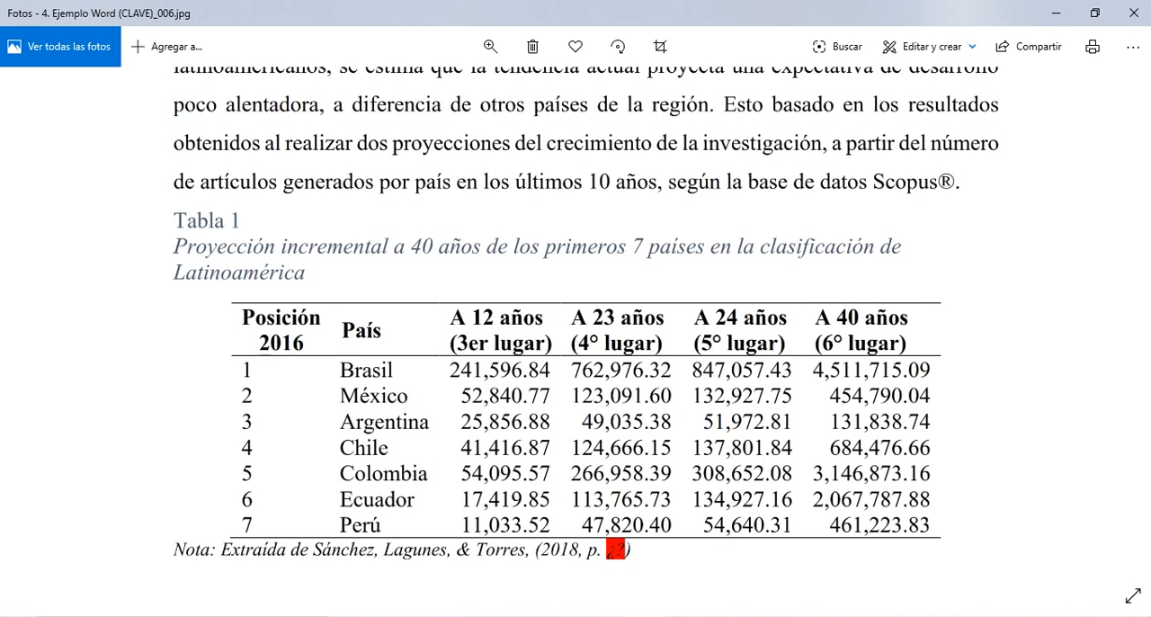
key(alt+Tab)
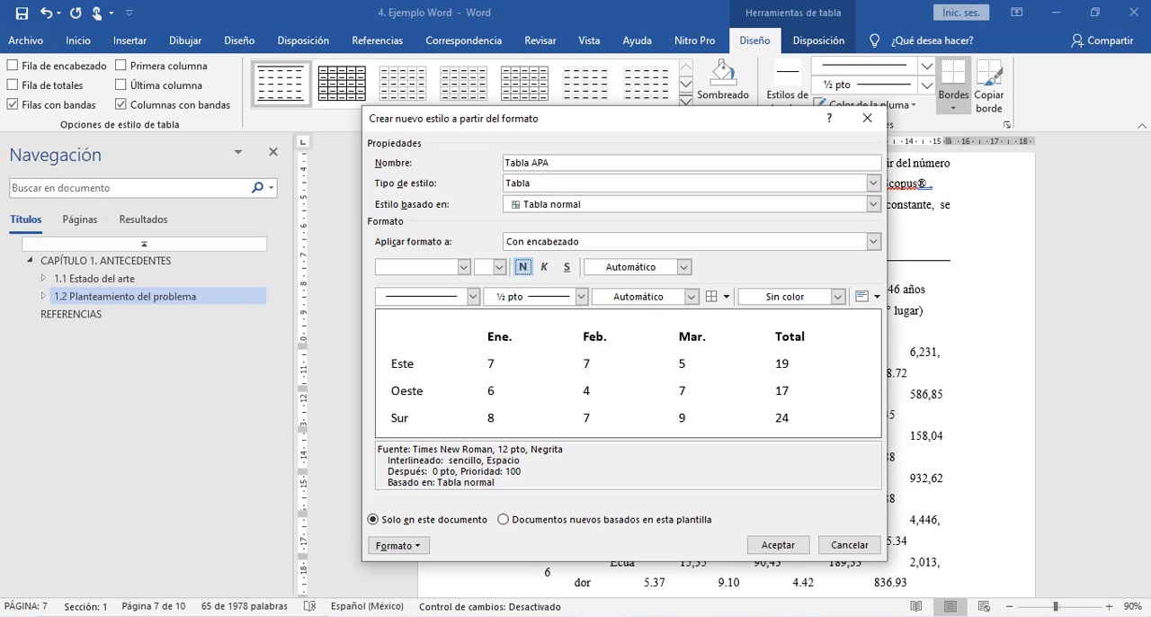
click(875, 296)
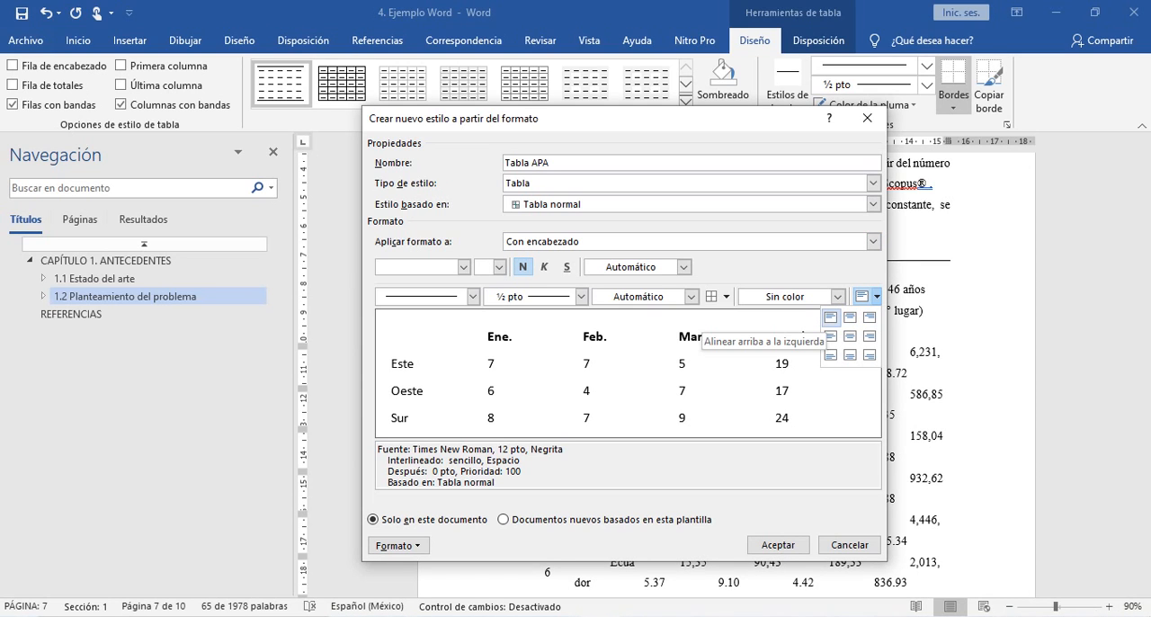
click(831, 317)
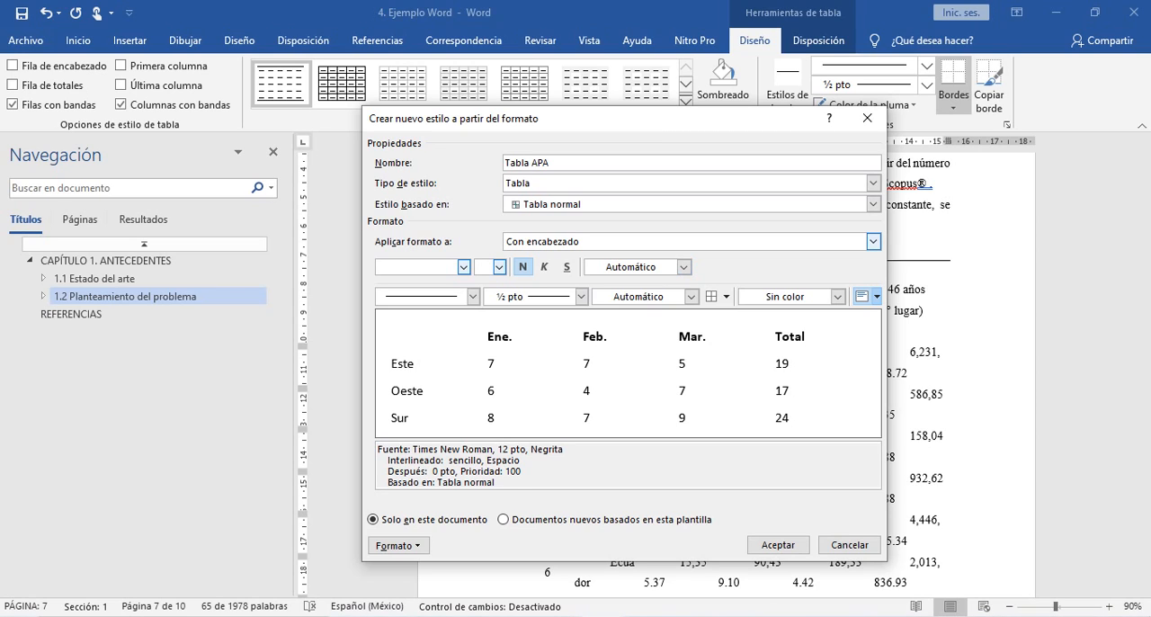
- Set the alignment of the style's first column (Primera columna) to top left
click(874, 241)
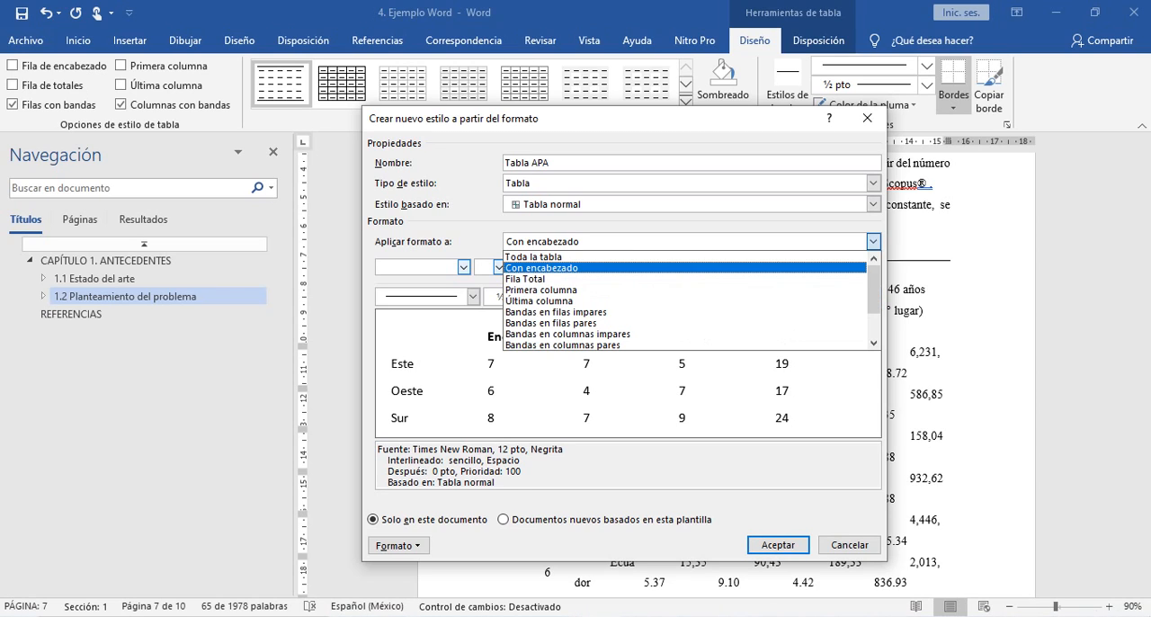
key(Down)
key(Down)
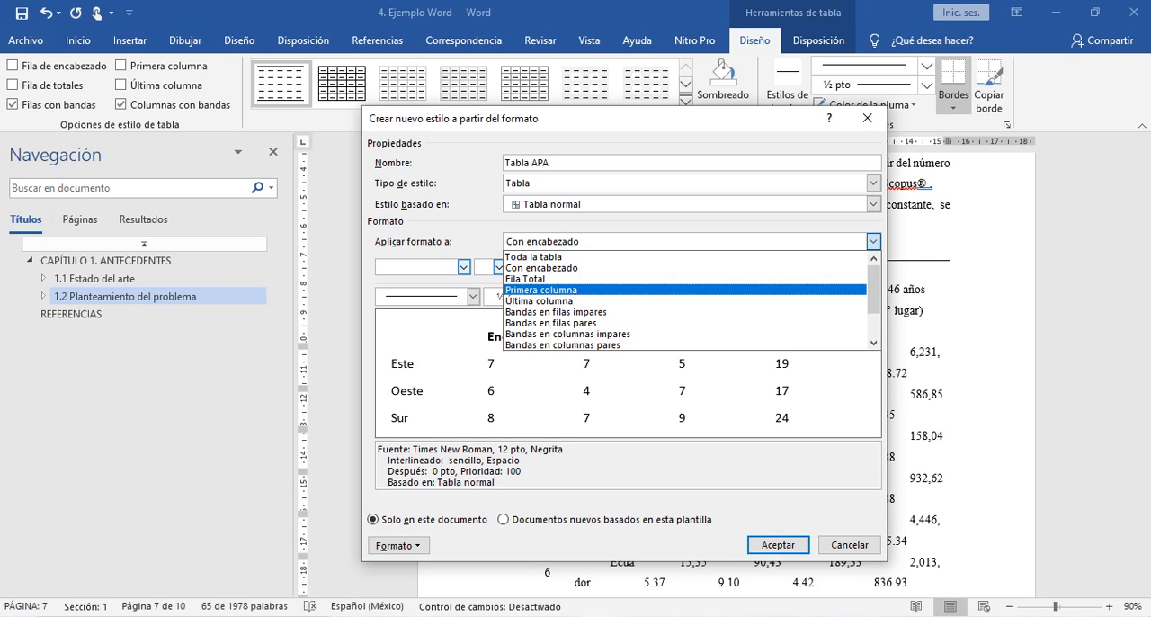
key(Return)
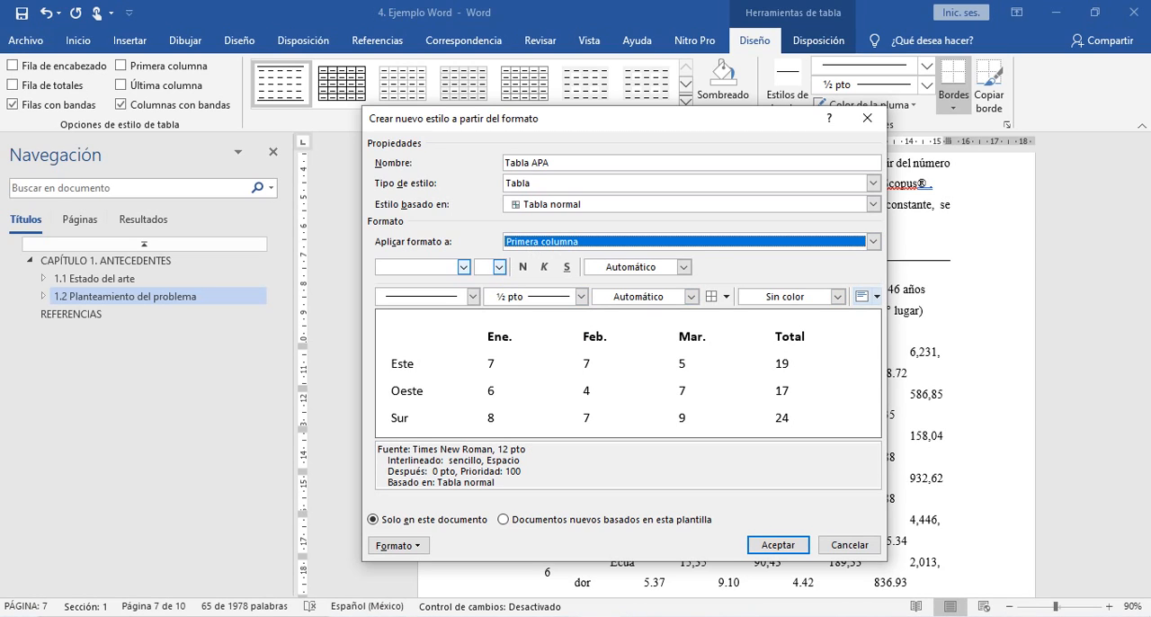
click(868, 296)
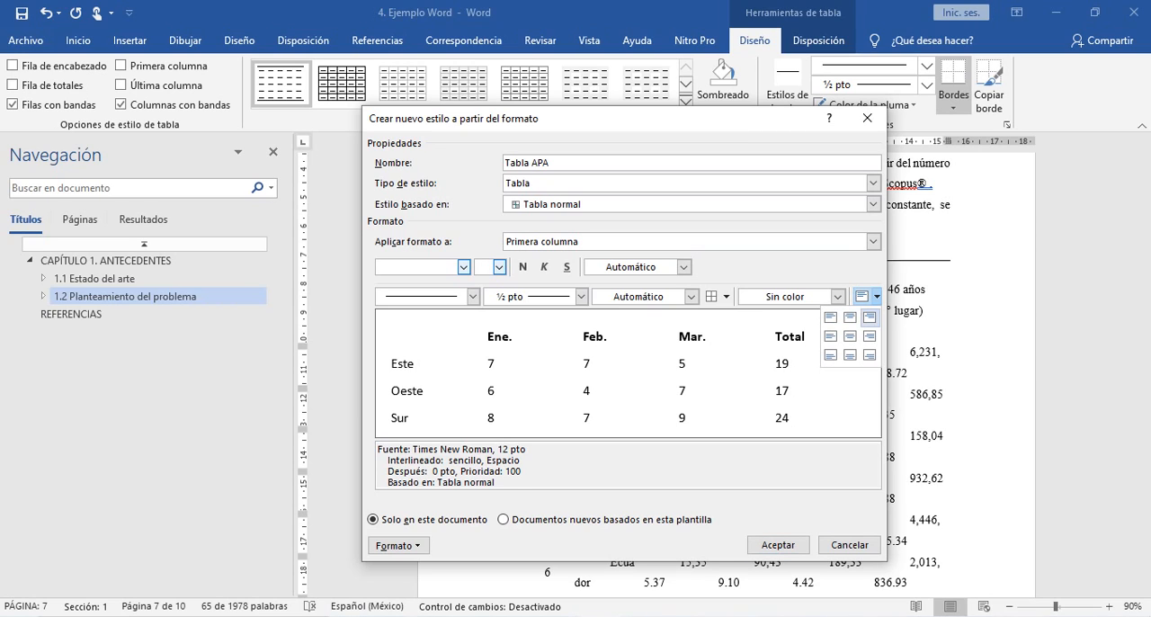
click(830, 317)
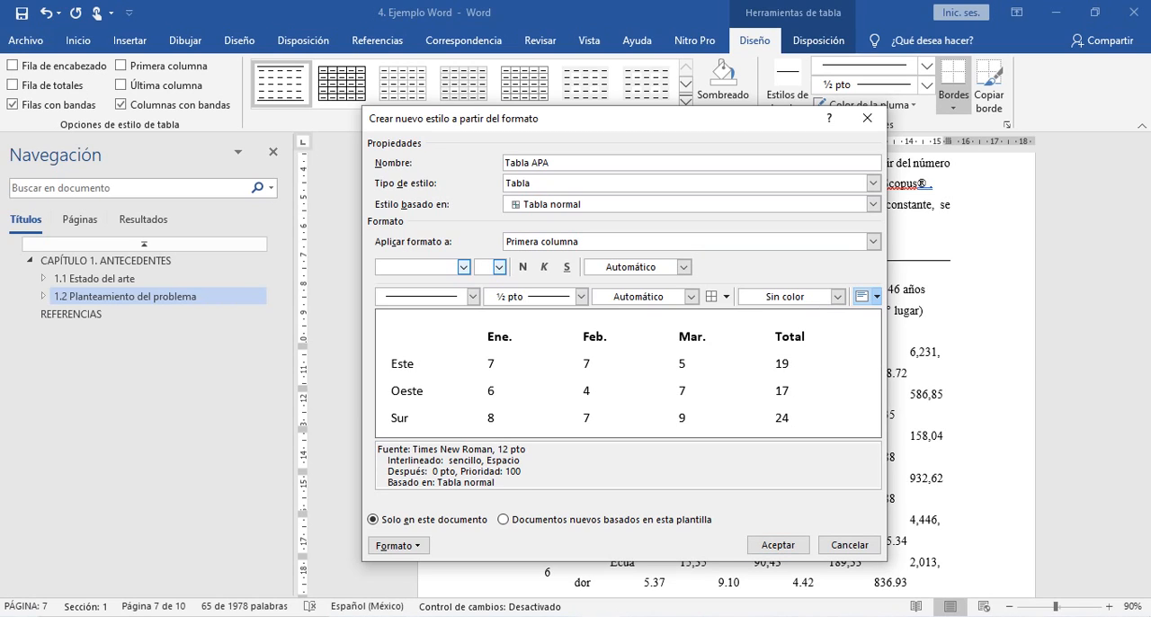
- Set the alignment of the style's whole table (Toda la tabla) to top centre
click(873, 241)
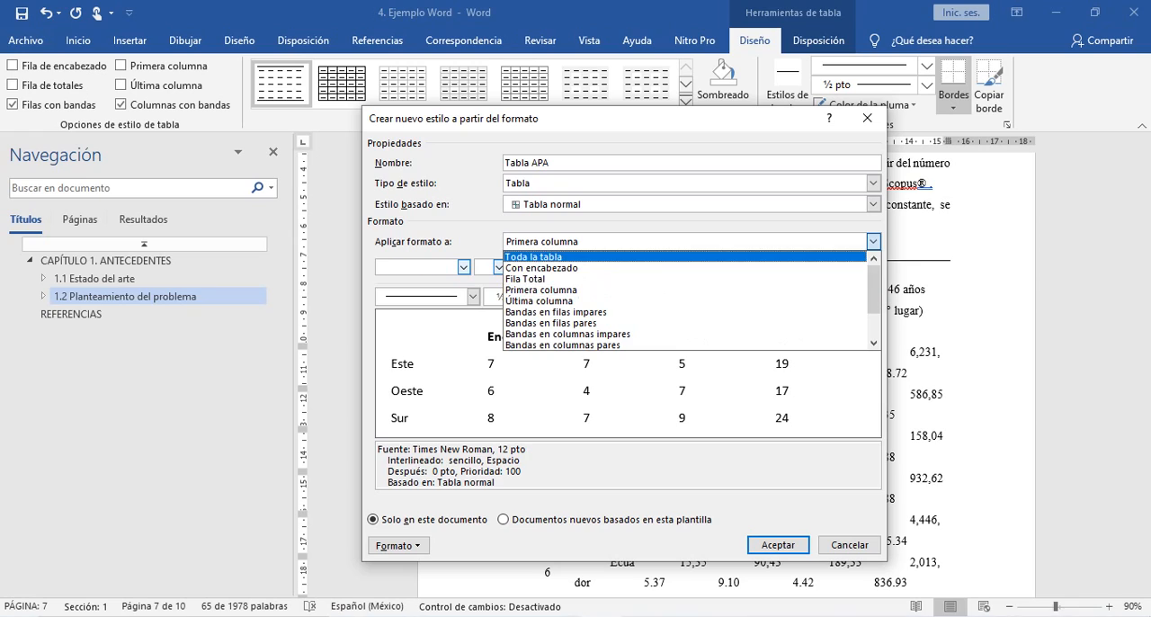
click(809, 257)
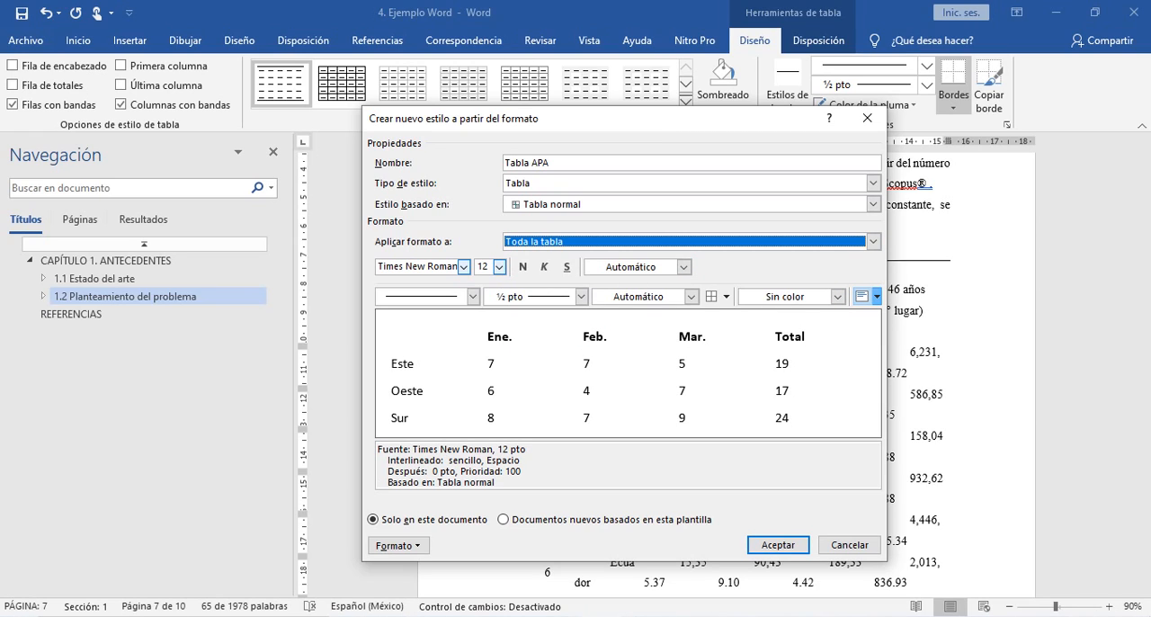
click(877, 296)
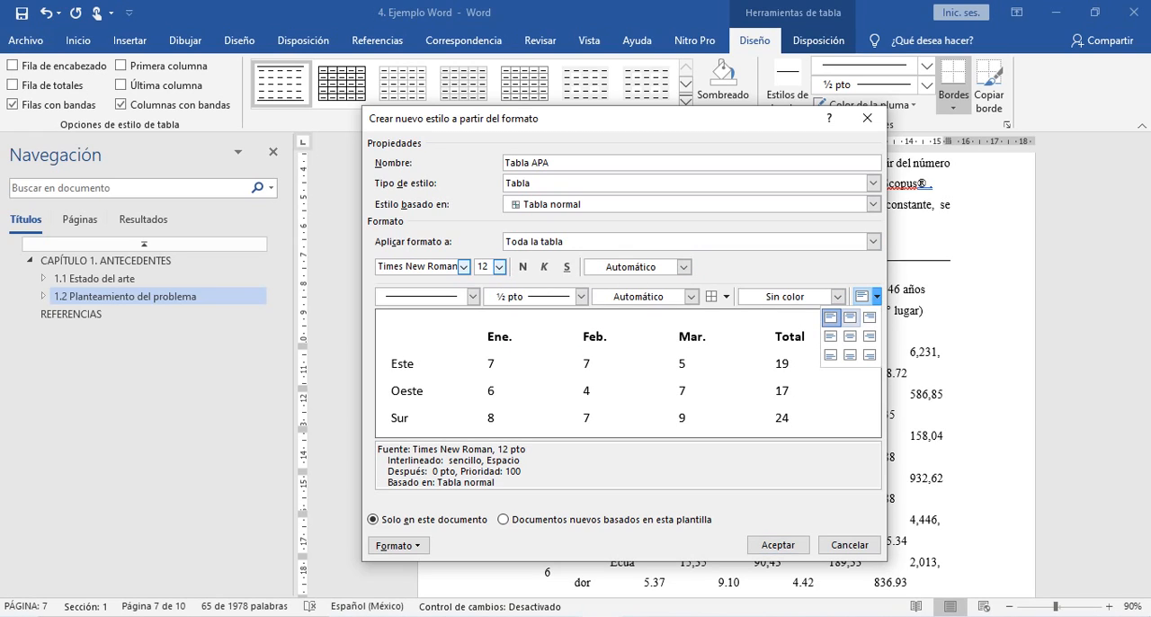
click(851, 316)
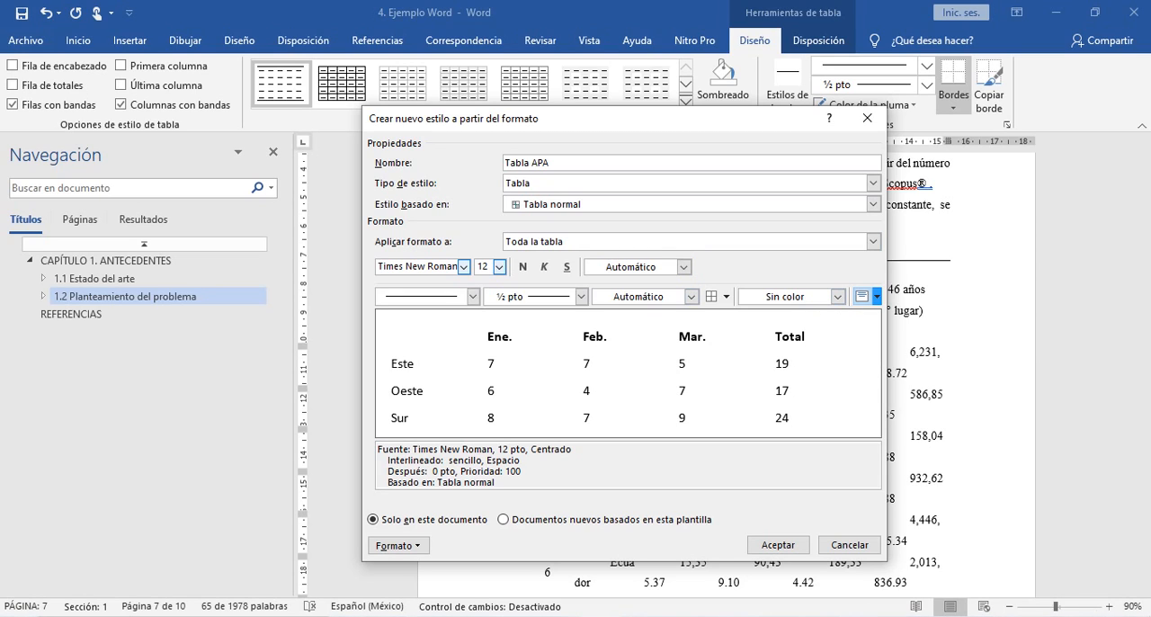
- Review the Tabla APA style's first-column (Primera columna) formatting and make the header row (Con encabezado) the part being formatted
click(872, 241)
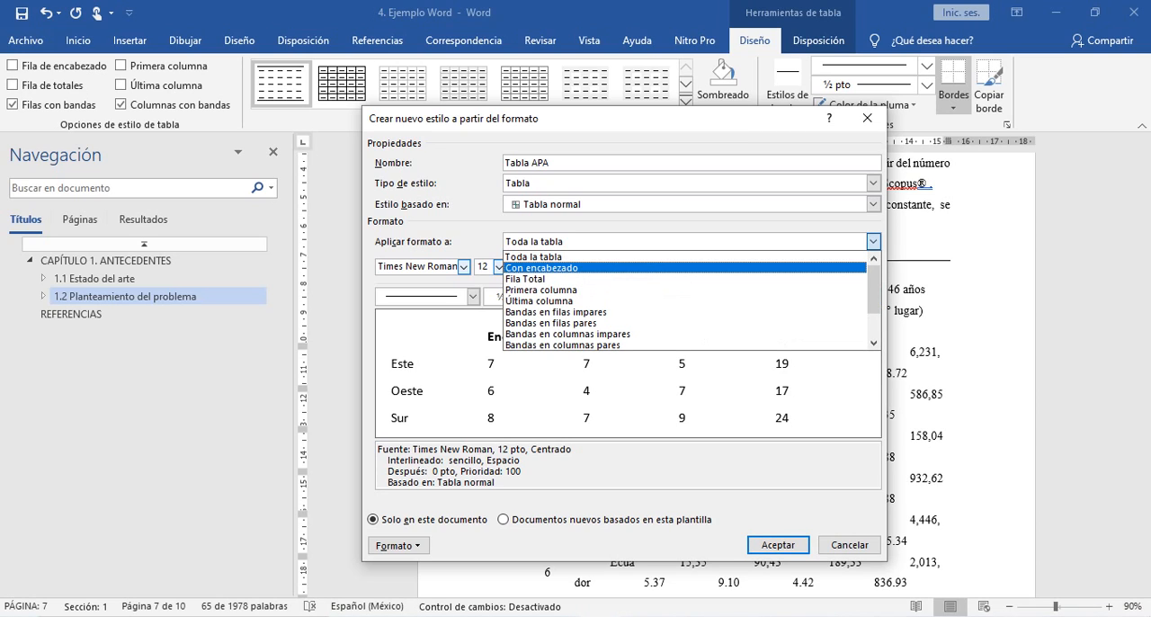
key(Down)
key(Down)
key(Return)
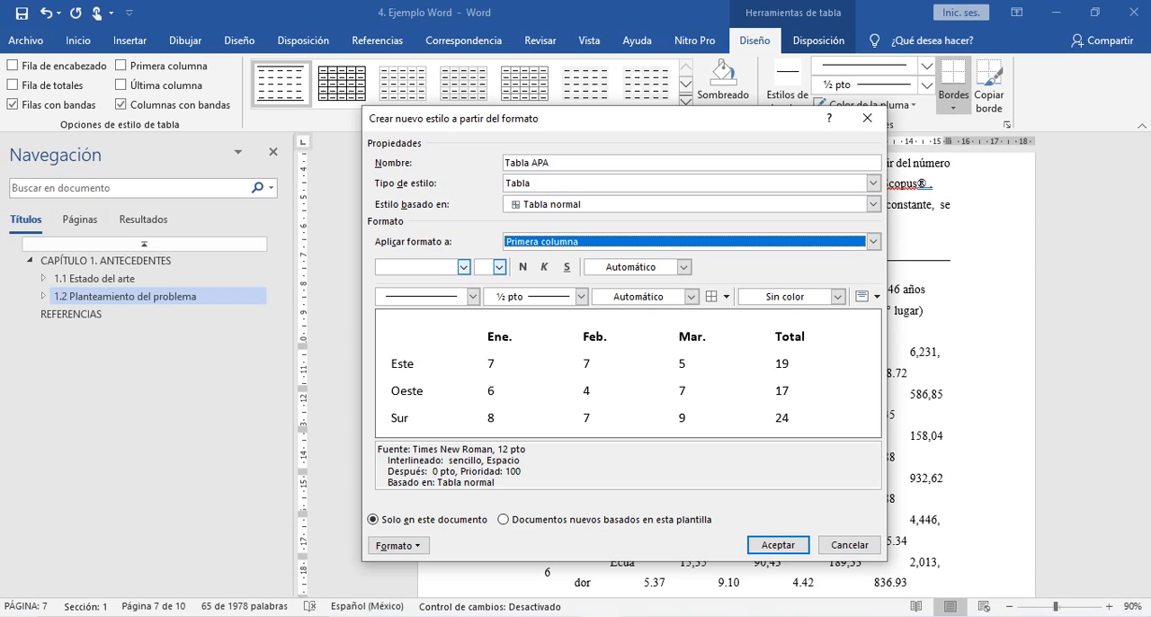
click(872, 241)
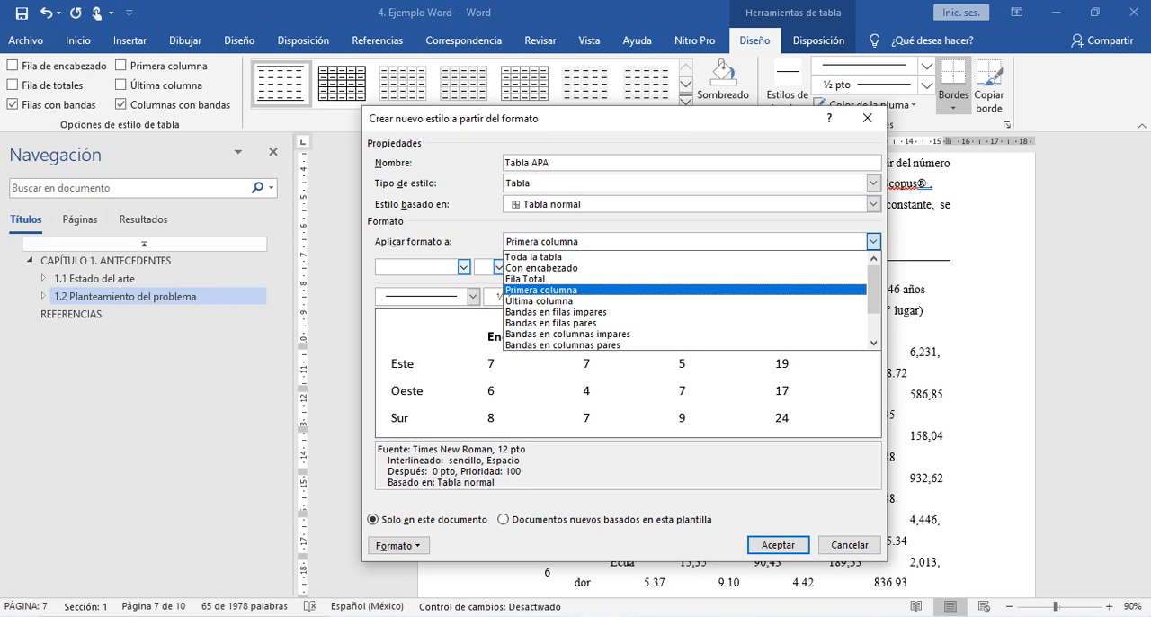
key(Up)
key(Up)
key(Up)
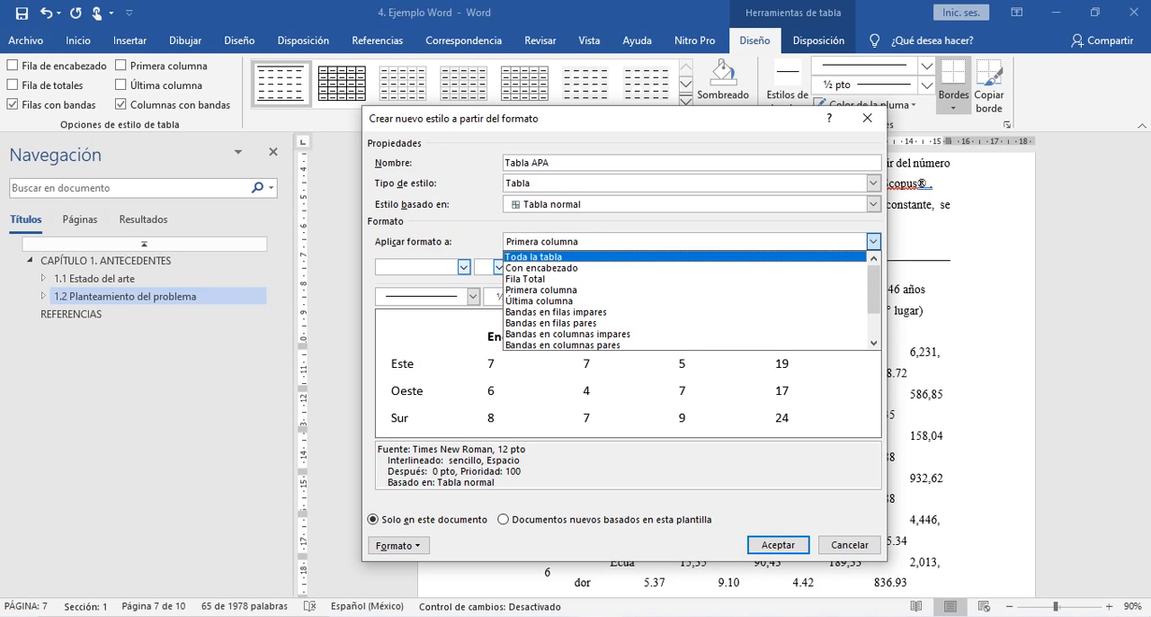
key(Down)
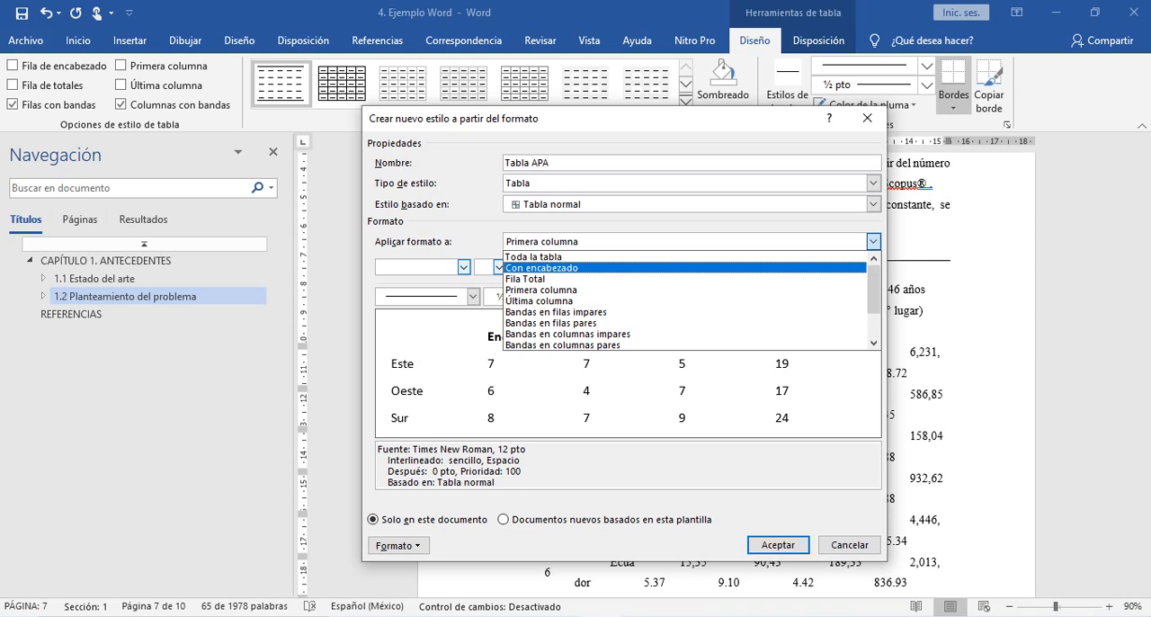
key(Return)
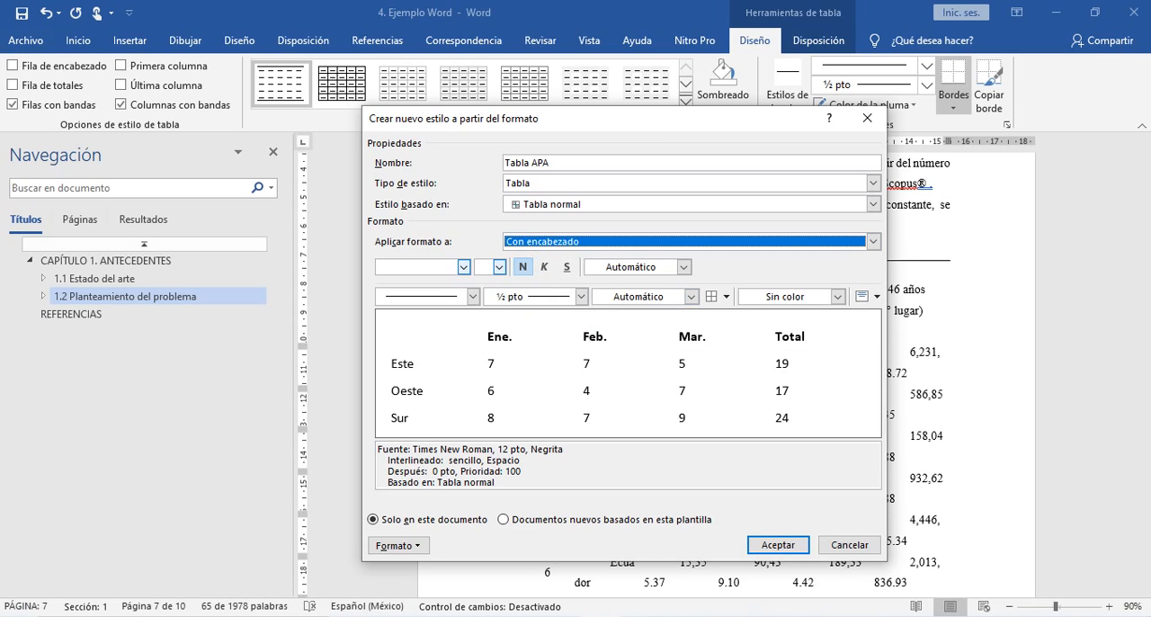
click(725, 296)
key(Down)
key(Down)
key(Down)
key(Down)
key(Down)
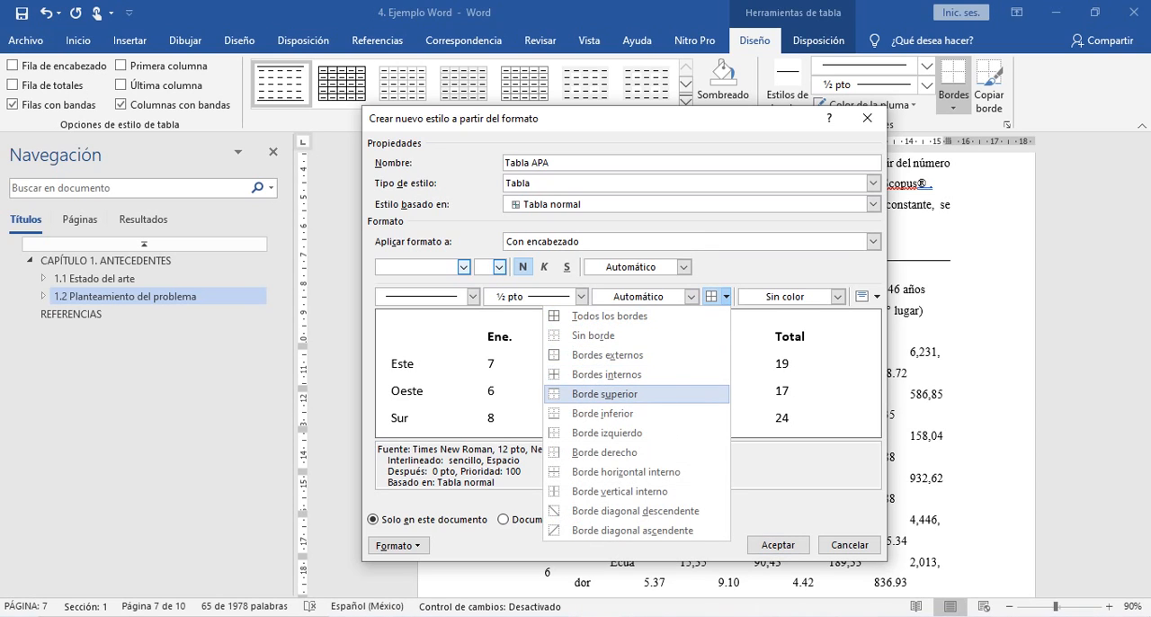
key(Return)
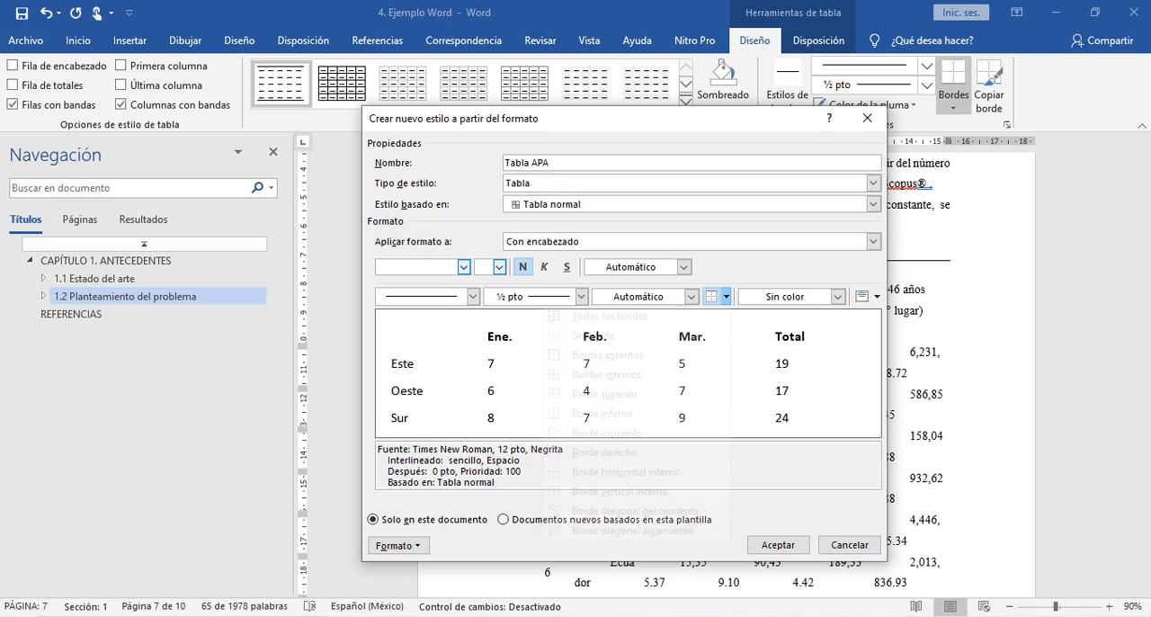
key(Down)
key(Down)
key(Down)
key(Up)
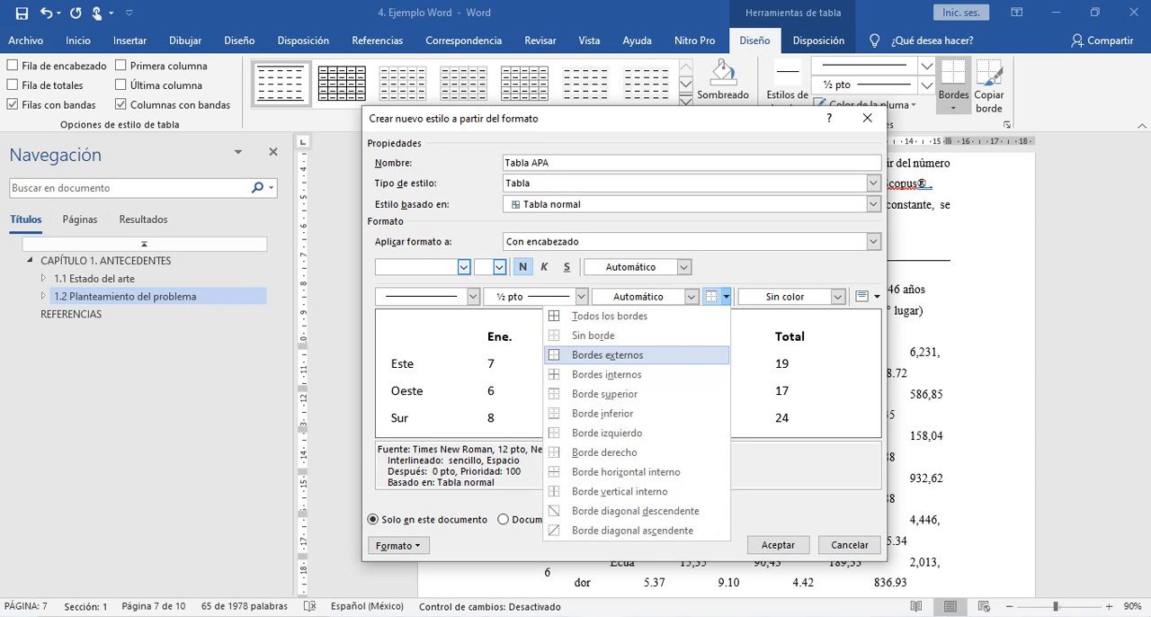
key(Down)
key(Down)
key(Down)
key(Return)
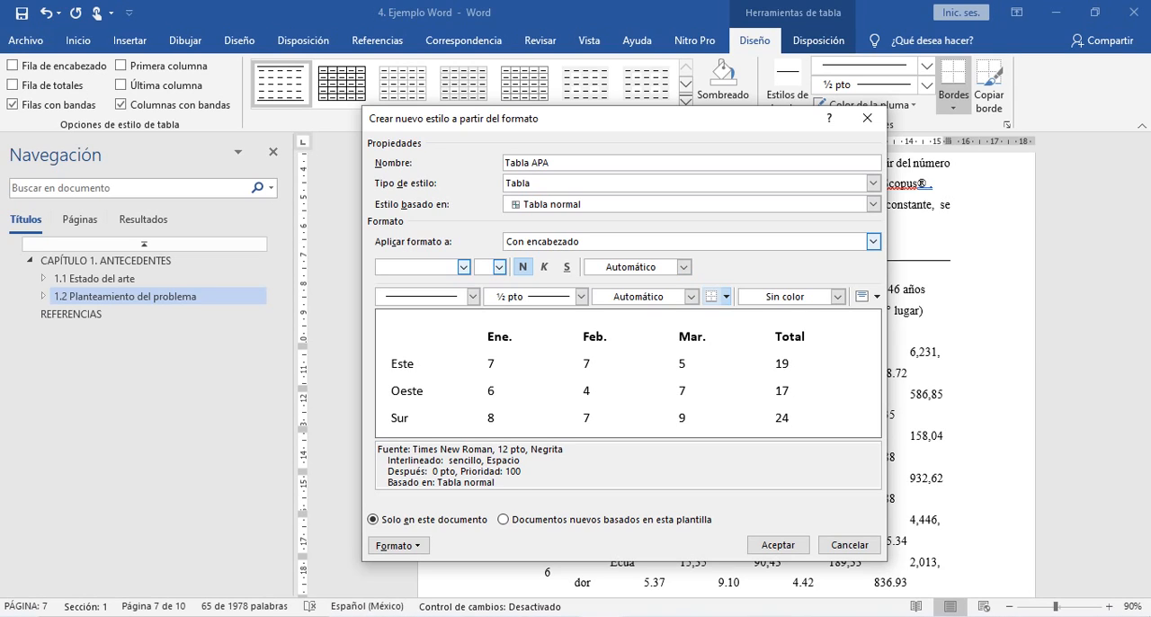
- Reapply top-left alignment to the style's header row and give it a solid ½ pt bottom border in the automatic colour
click(875, 296)
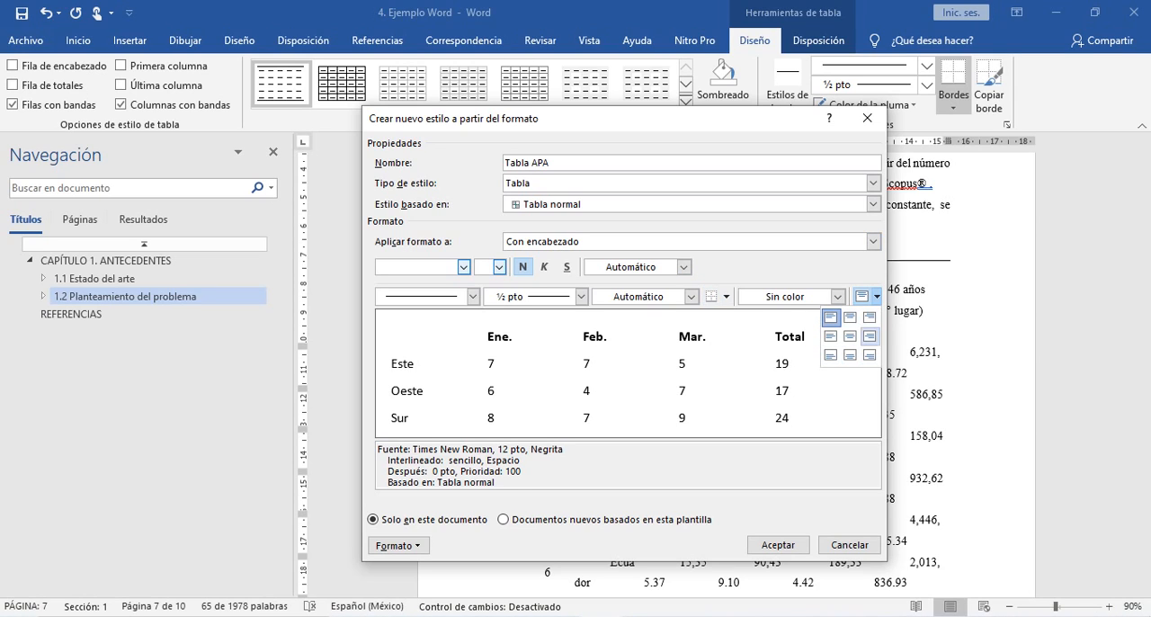
click(830, 316)
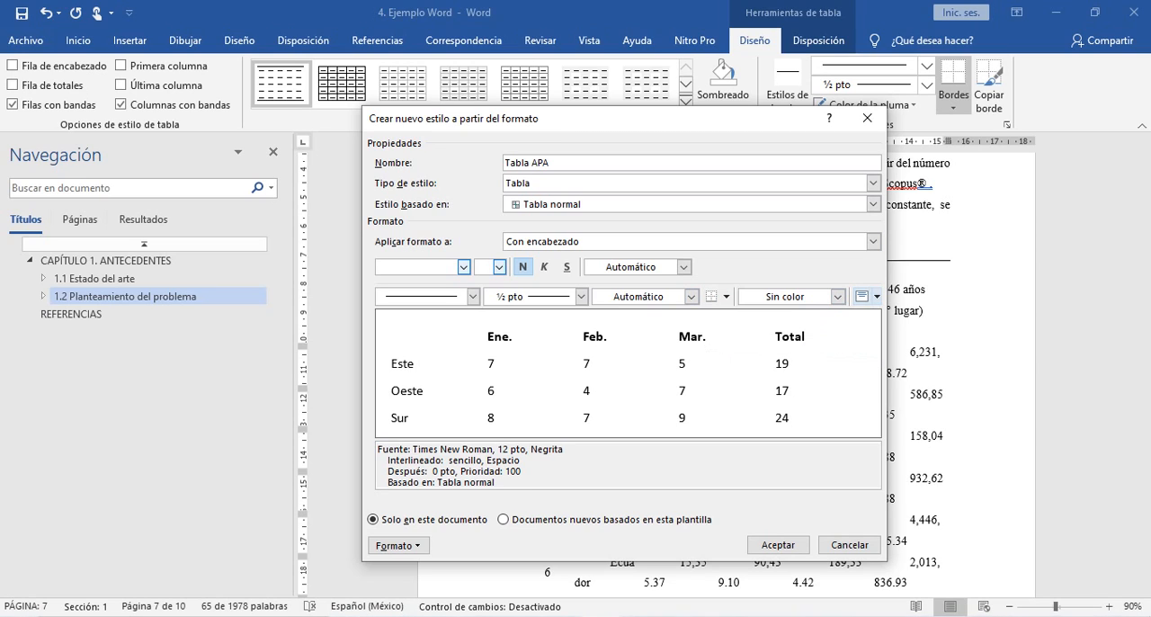
click(473, 296)
click(413, 333)
click(837, 297)
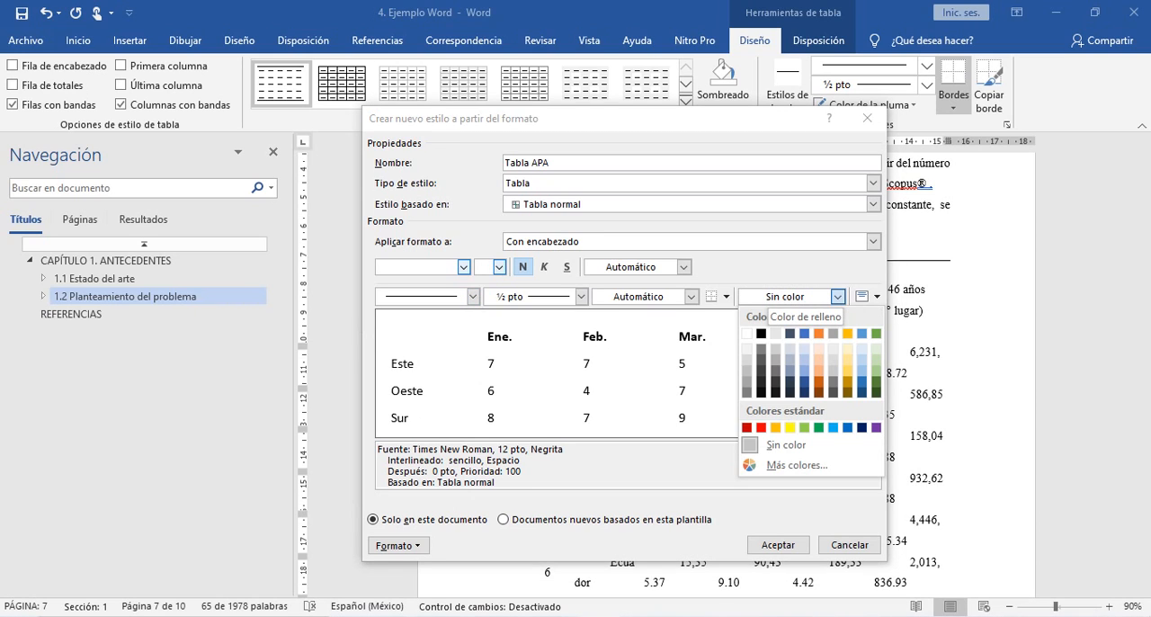
click(837, 297)
click(691, 296)
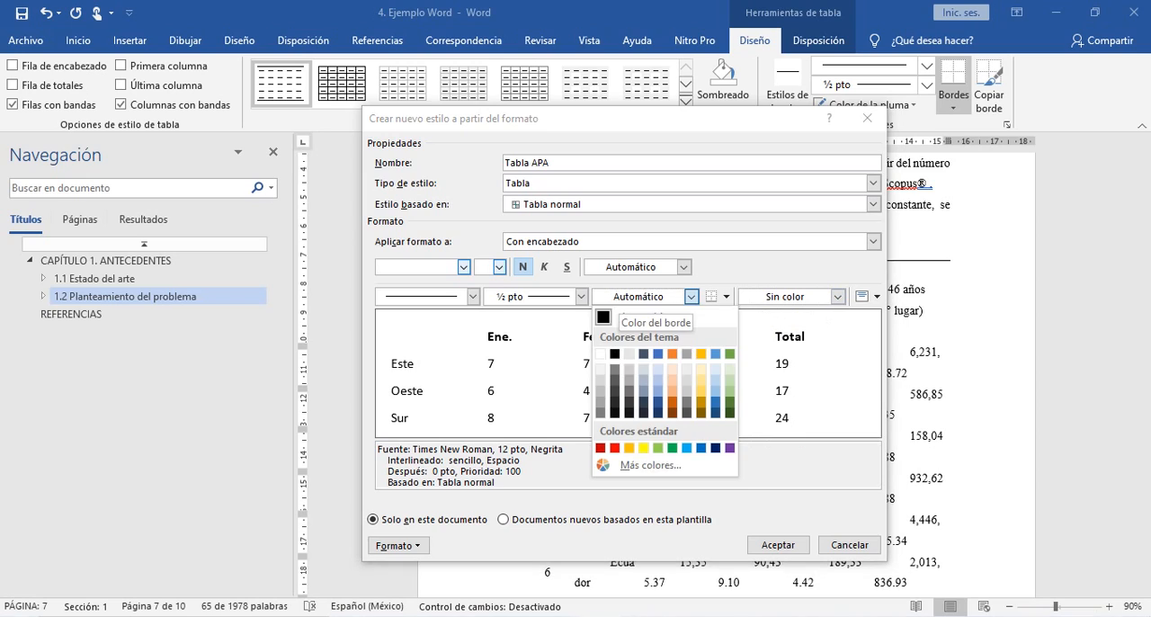
click(691, 297)
click(712, 297)
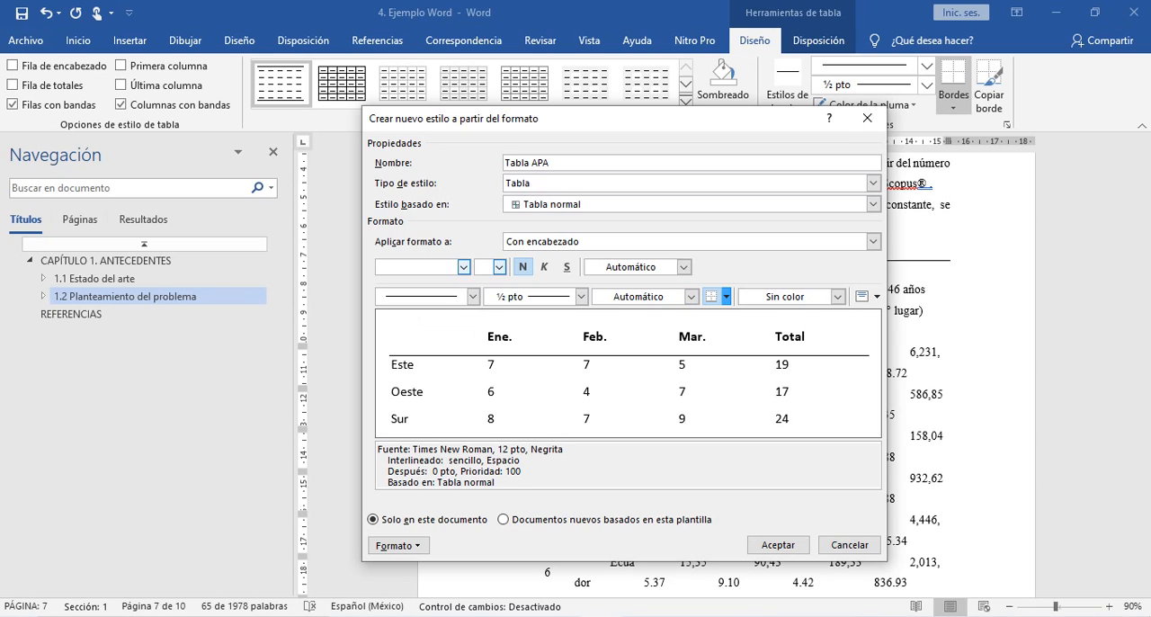
- Add a solid ½ pt top border (Borde superior) to the header row of the Tabla APA style
click(473, 296)
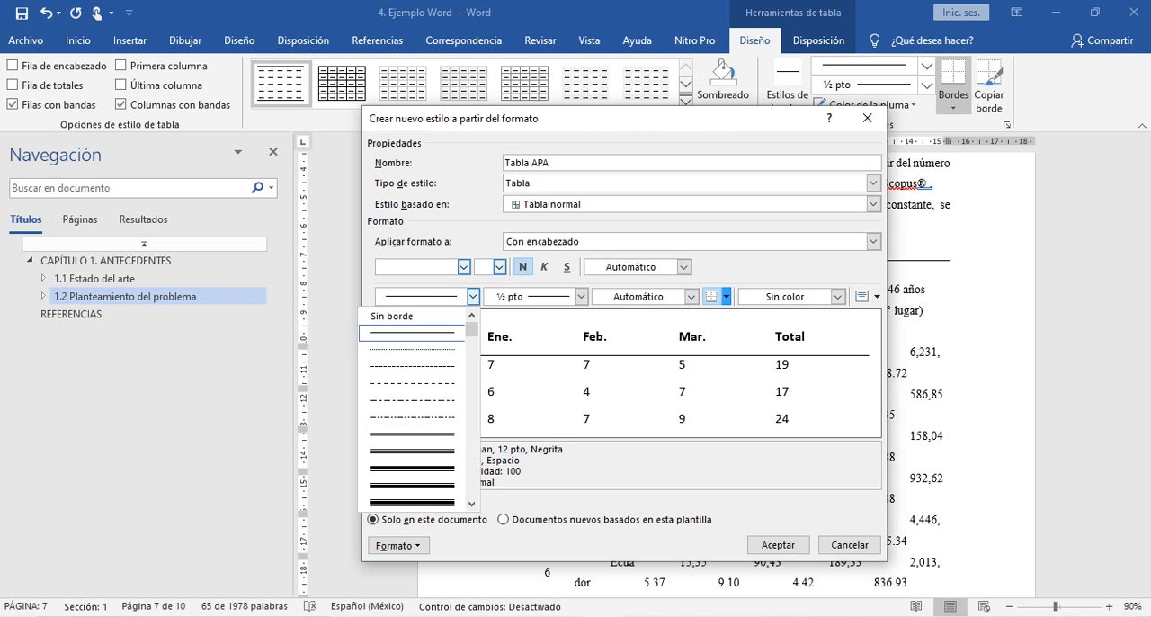
click(472, 296)
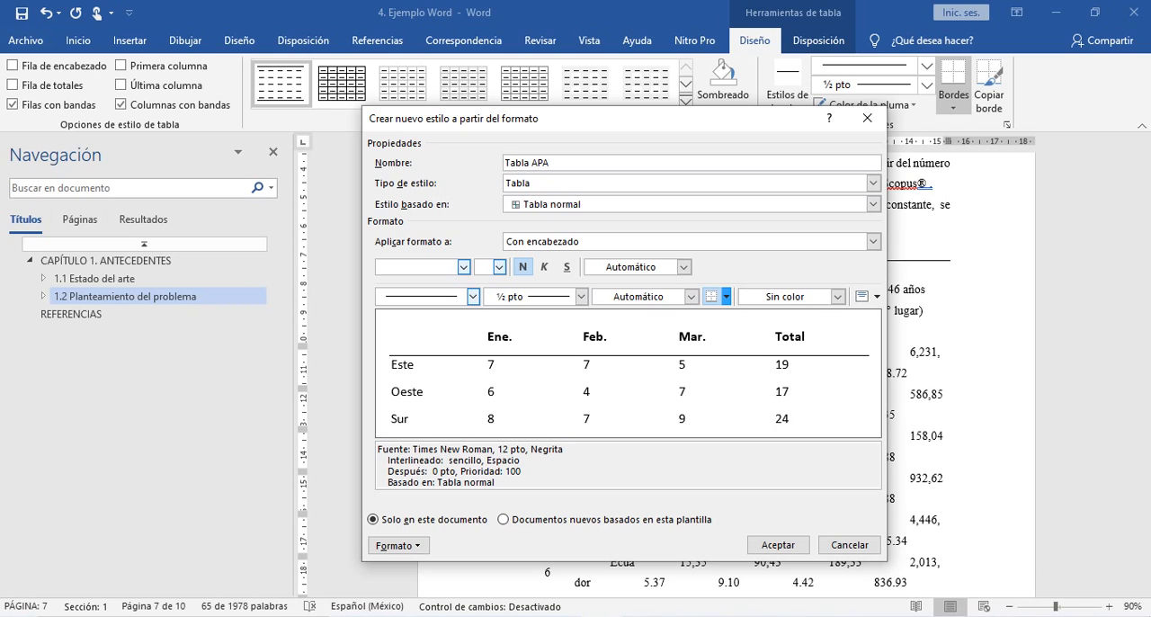
click(725, 296)
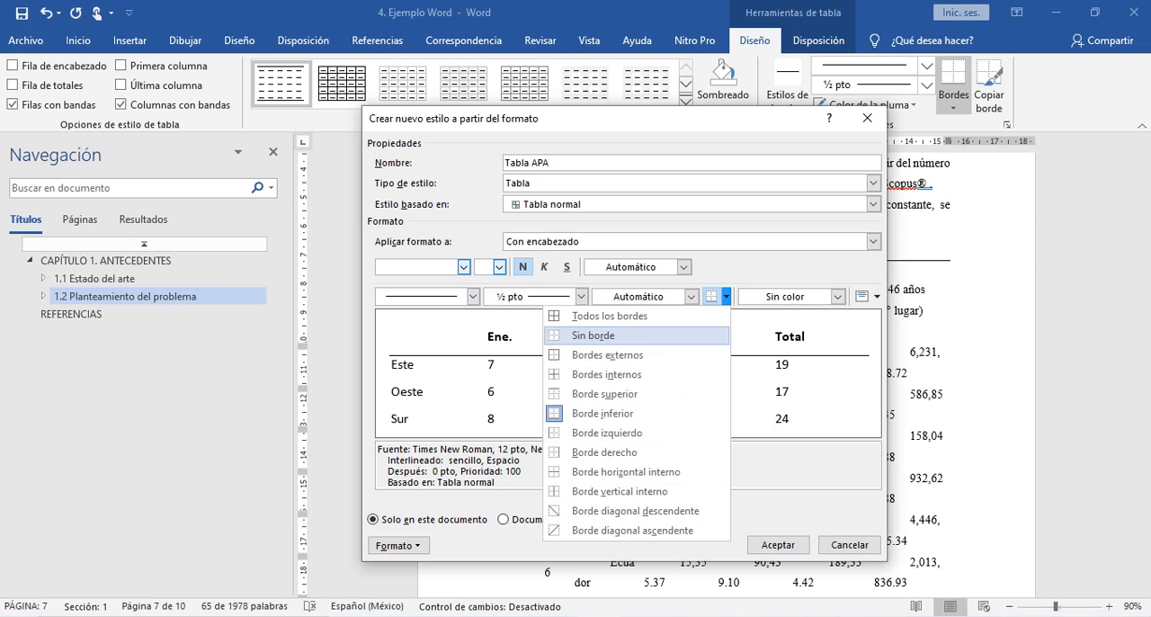
key(Down)
key(Down)
key(Down)
key(Return)
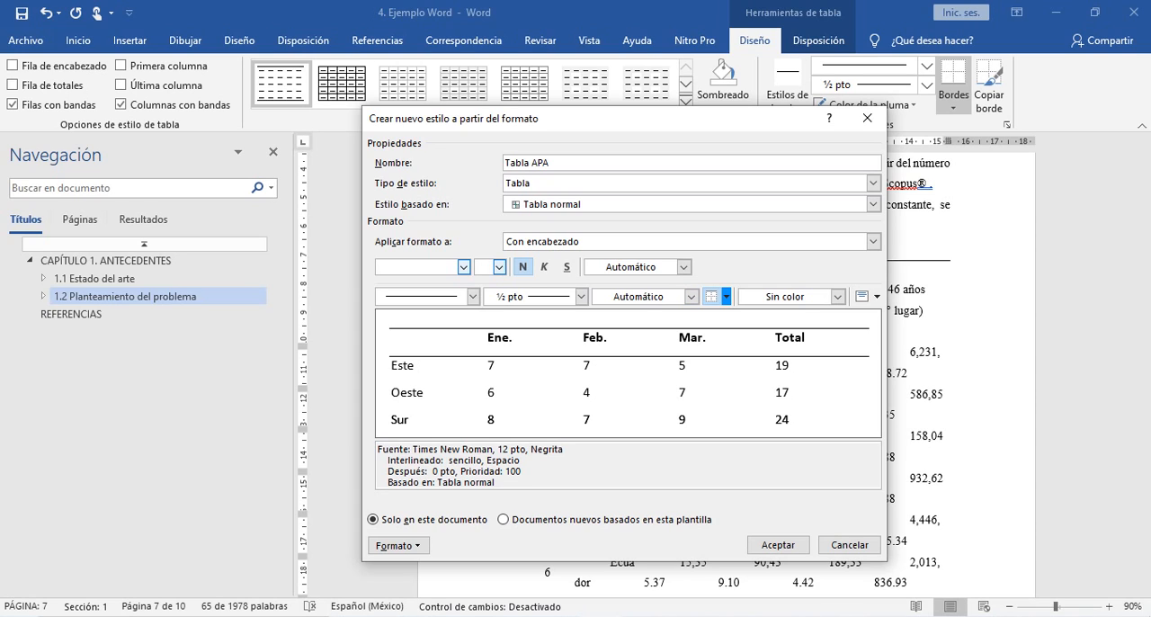
click(727, 297)
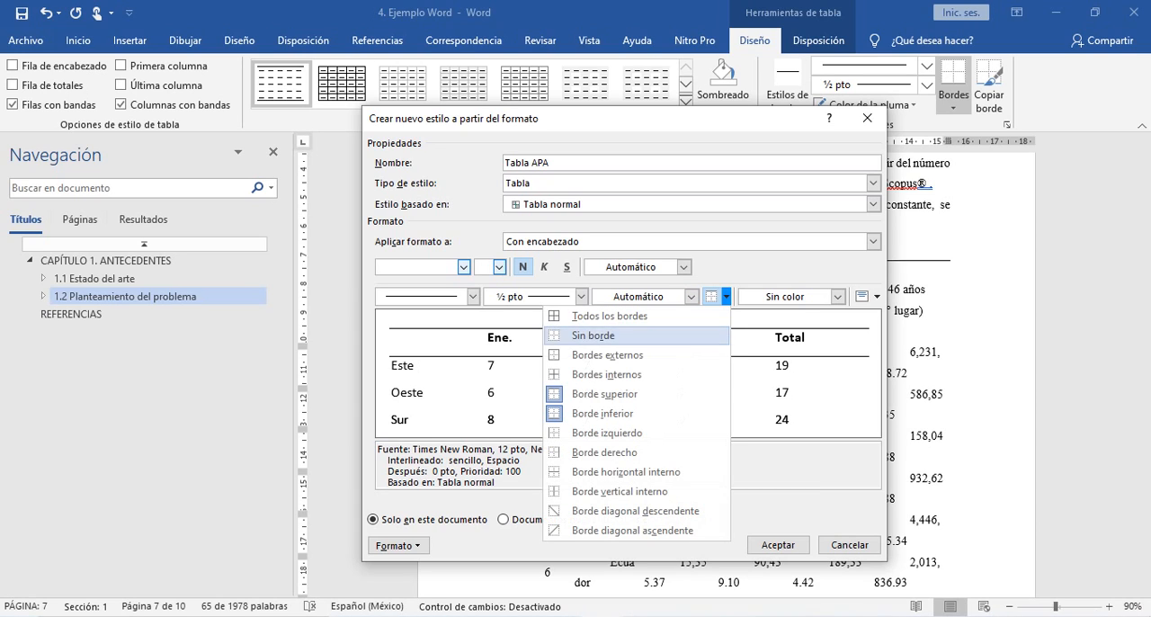
click(872, 241)
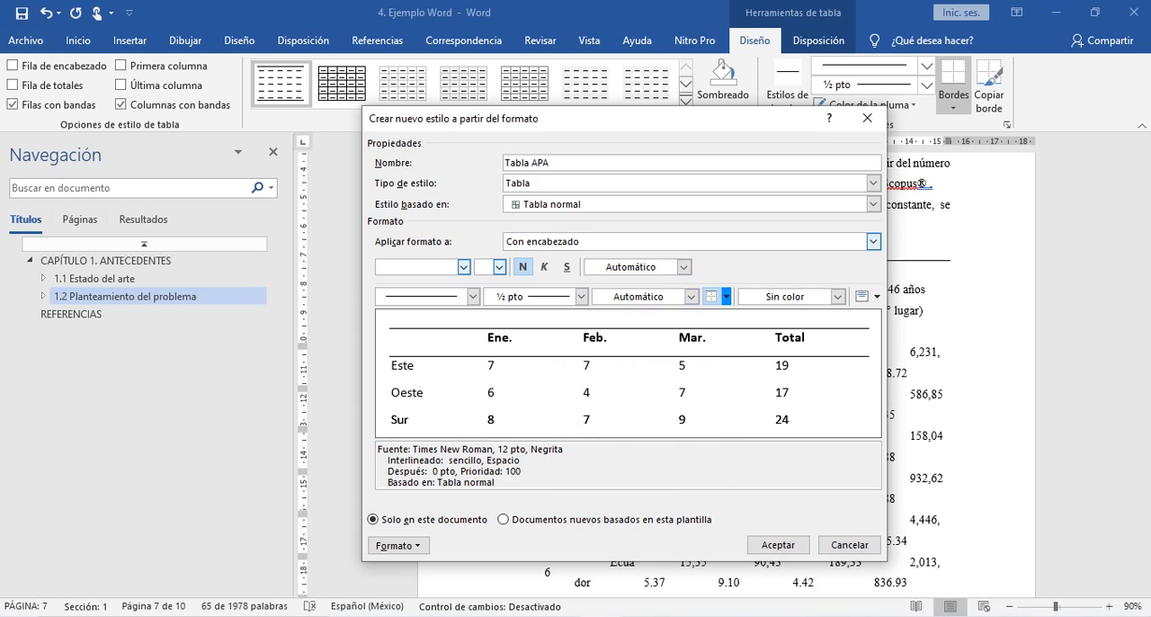
click(872, 241)
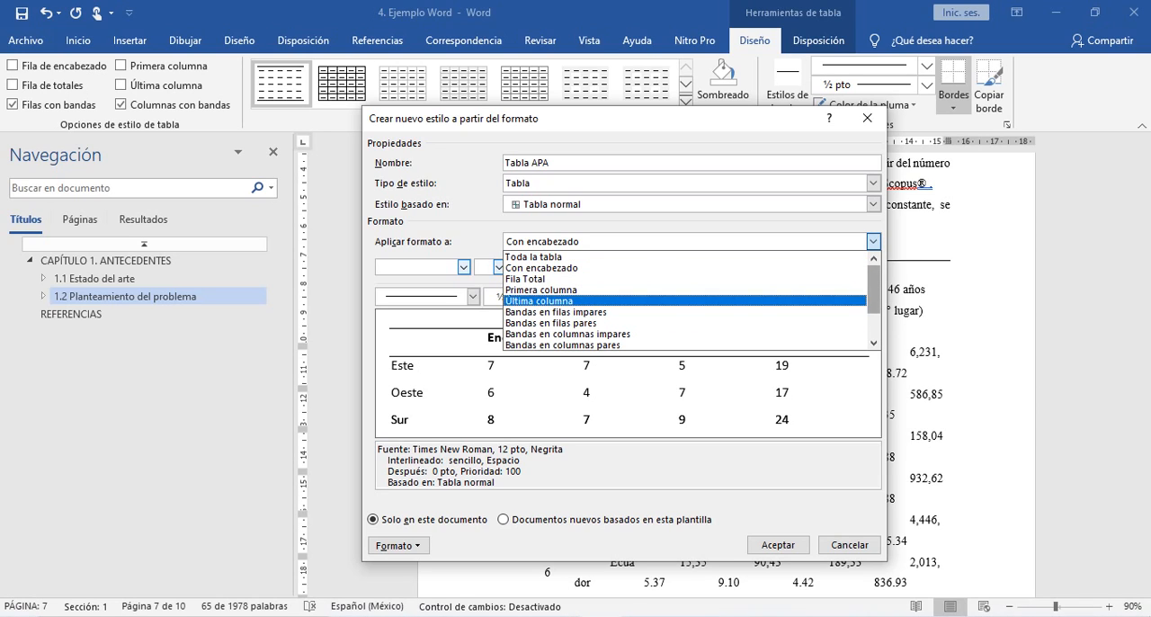
drag(874, 300, 873, 326)
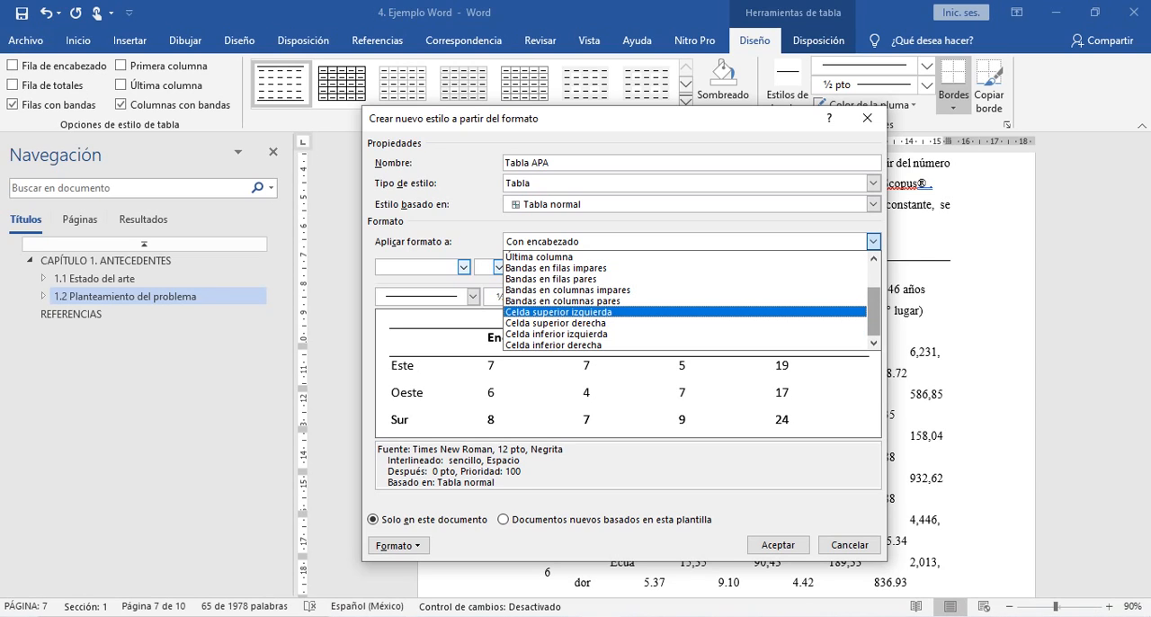
mouse_move(874, 312)
mouse_down()
mouse_move(873, 289)
mouse_move(873, 313)
mouse_up()
click(873, 241)
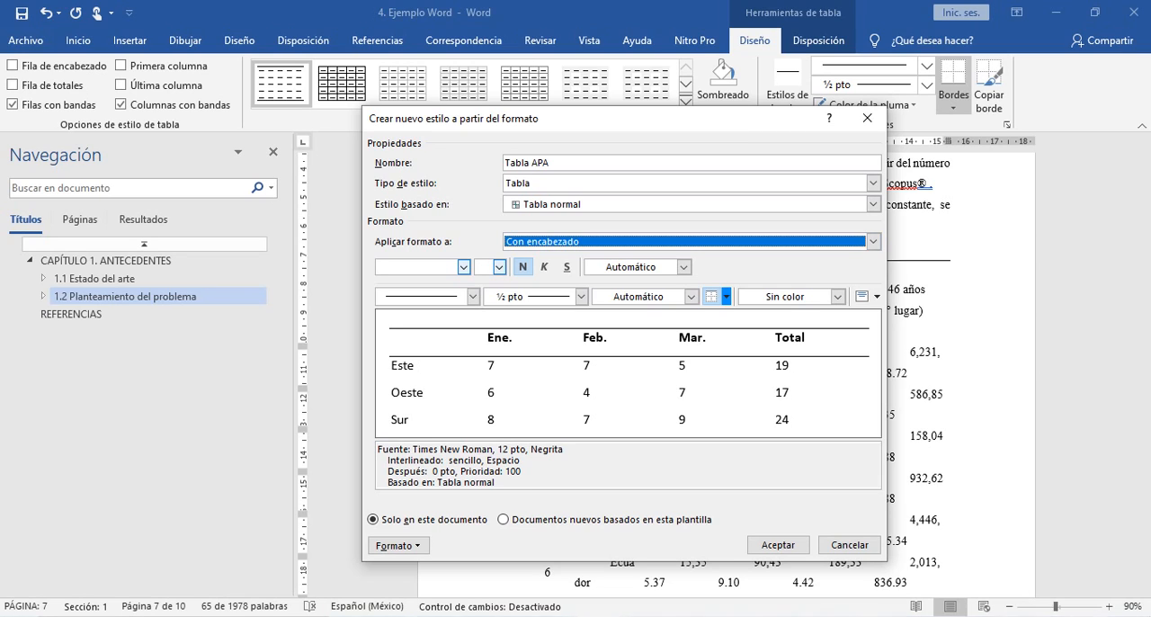
- Recheck the header row's solid line style and borders, and save the new Tabla APA style
click(473, 296)
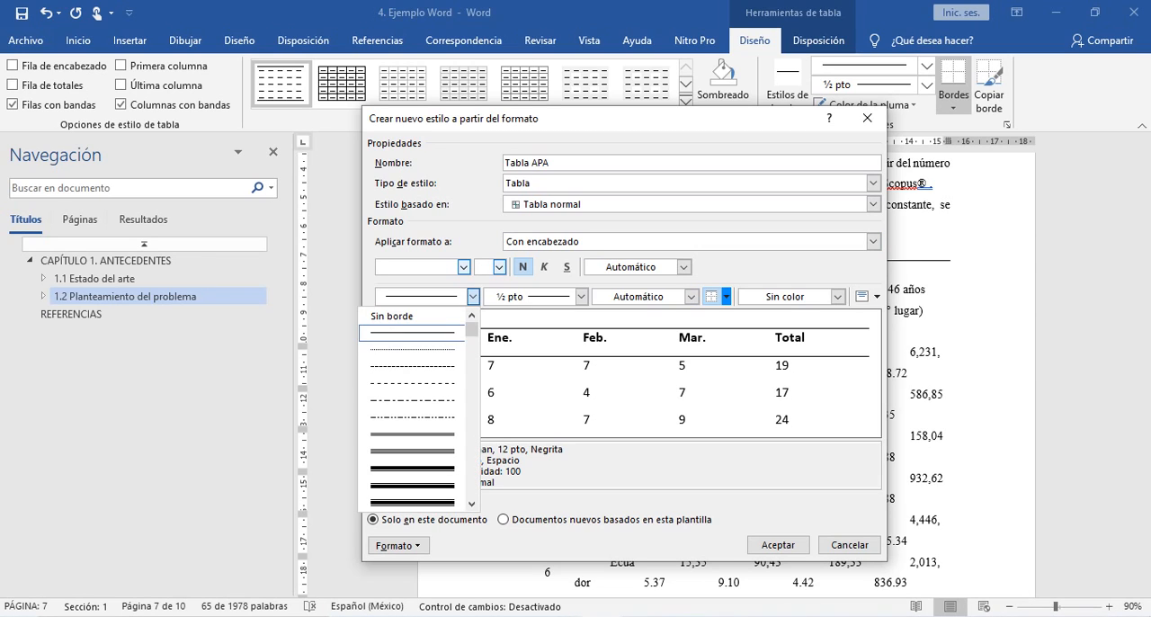
click(412, 333)
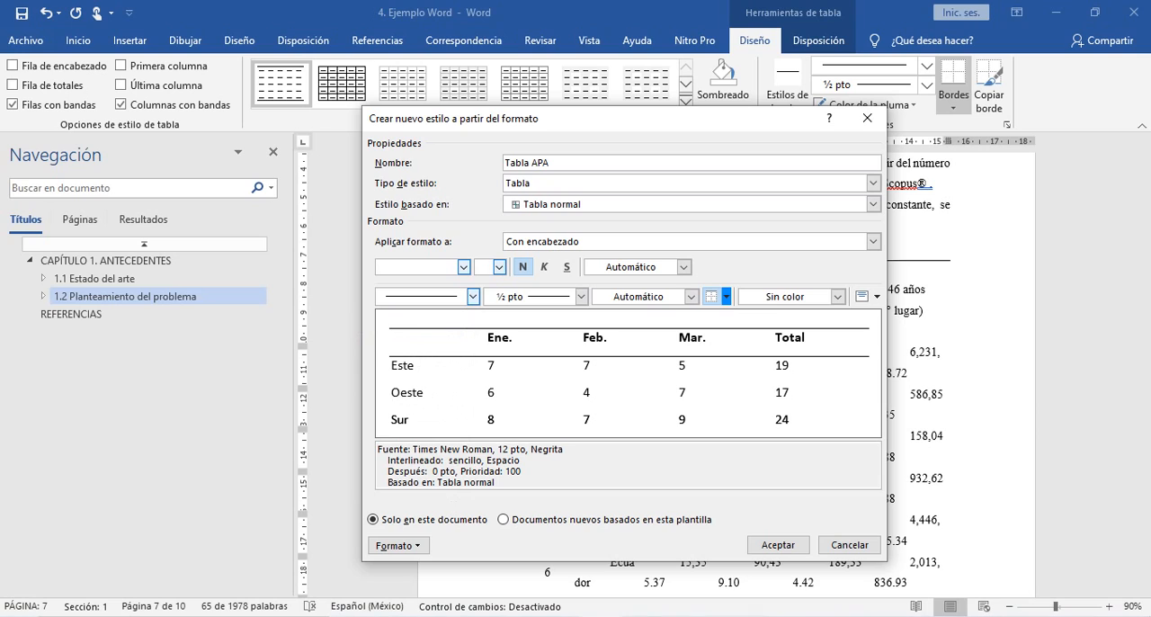
click(726, 296)
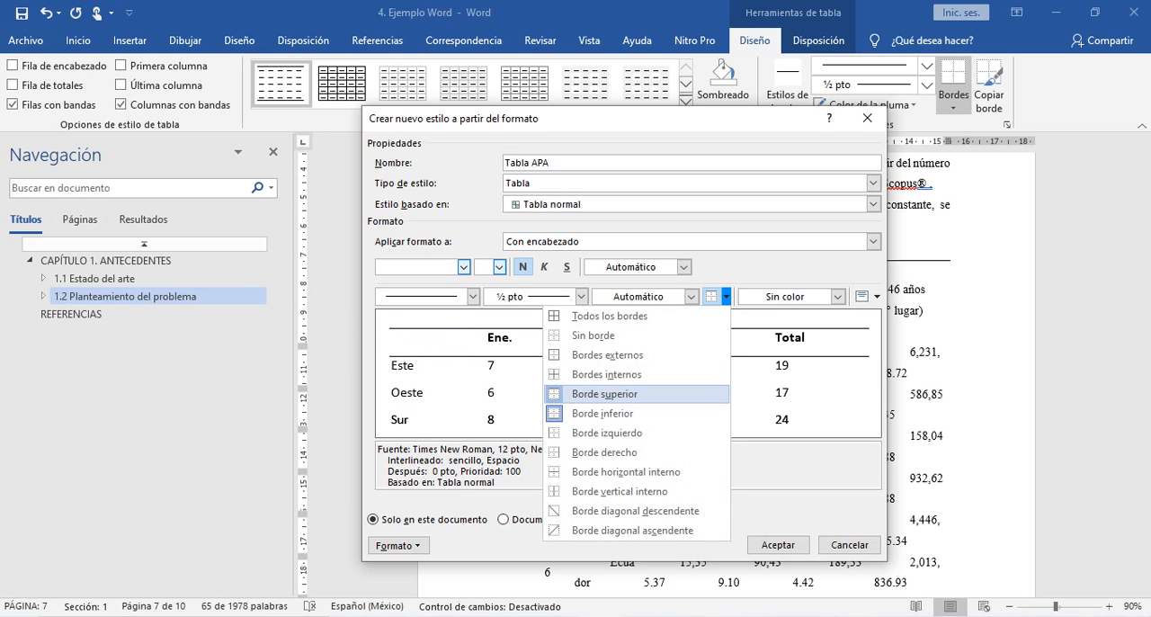
click(602, 412)
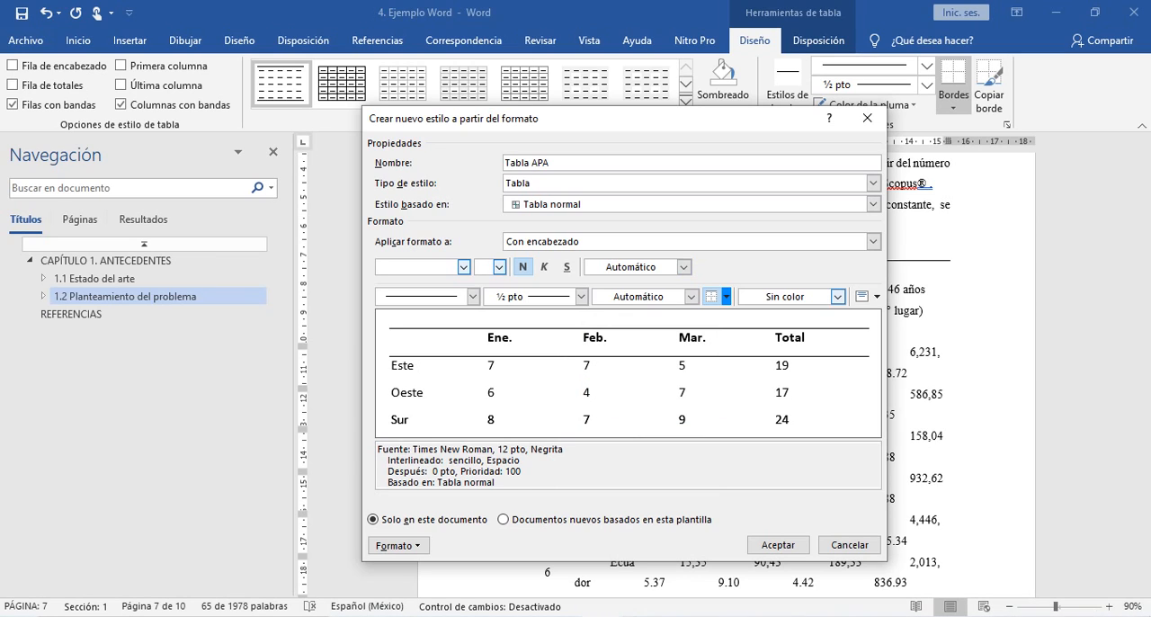
click(872, 241)
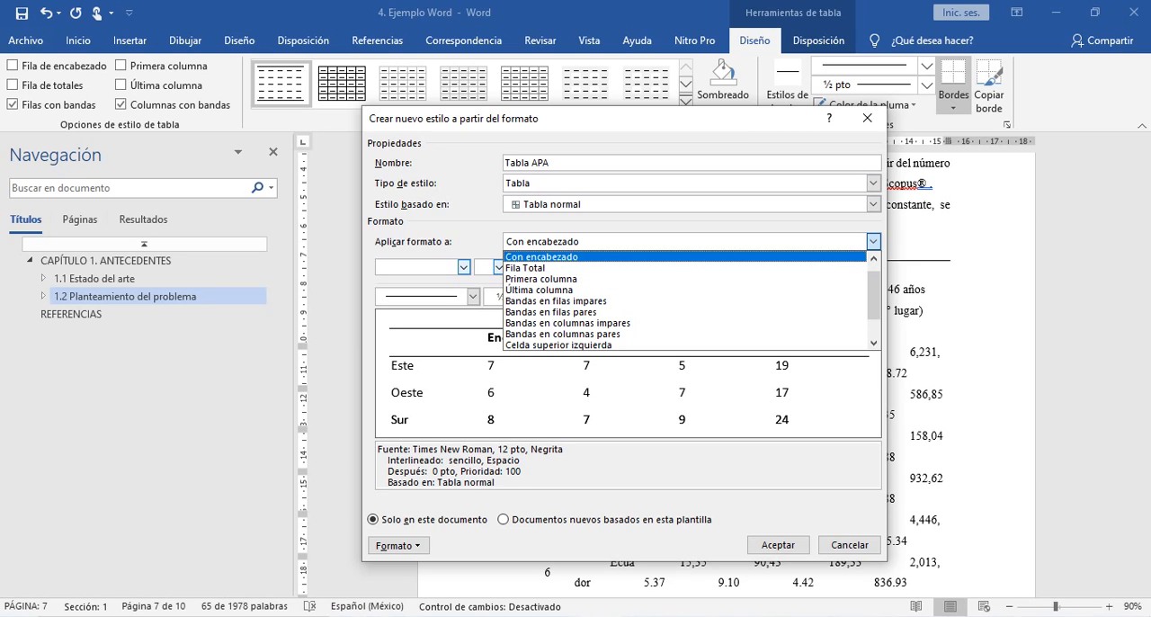
click(541, 258)
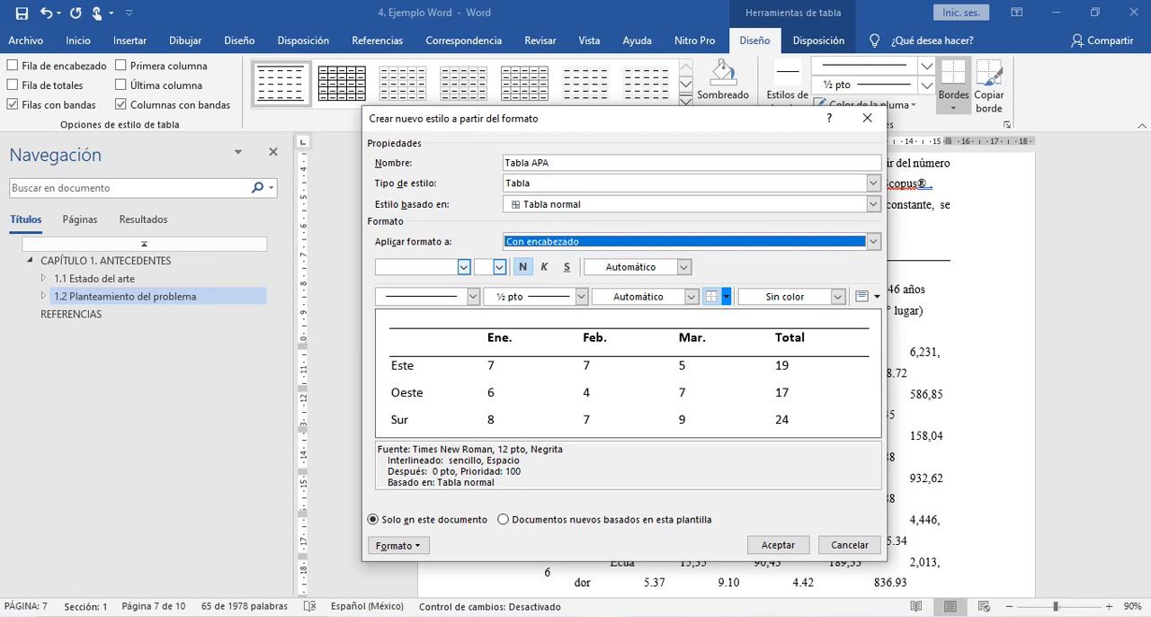
click(778, 544)
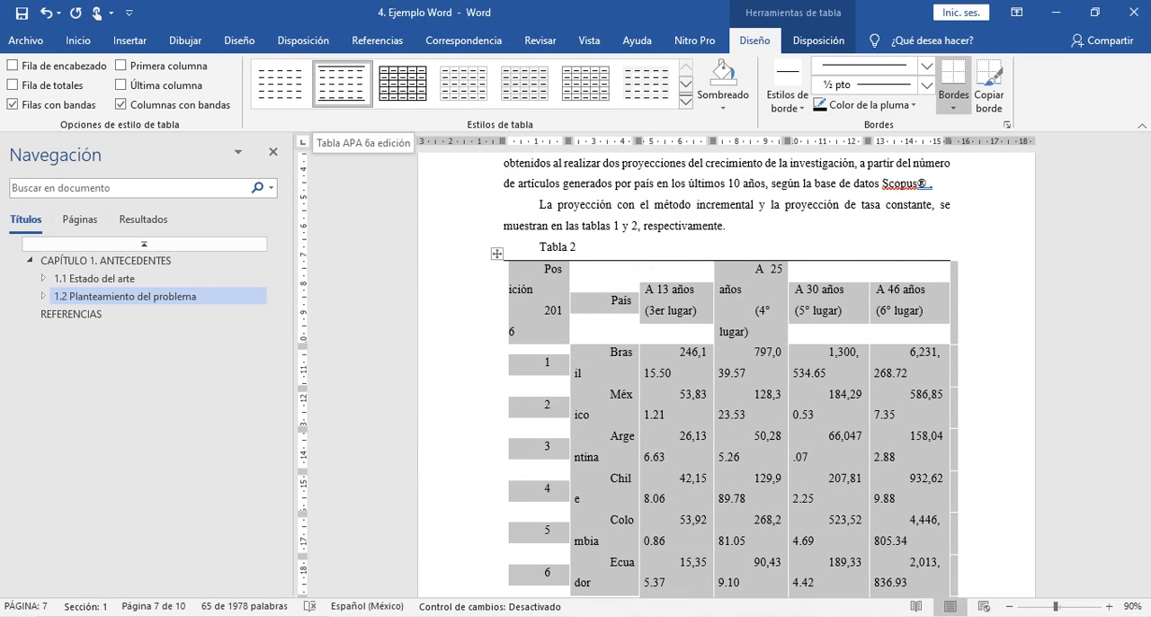
- Examine the layout and borders of Tabla 2 from its header to its last row
click(534, 289)
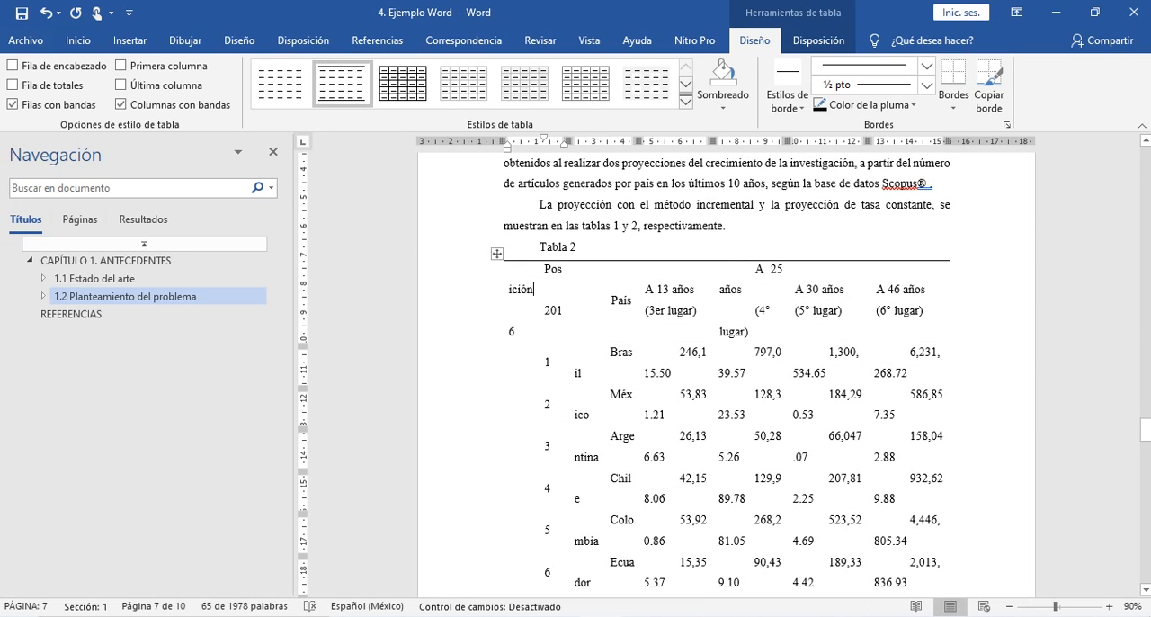
click(498, 254)
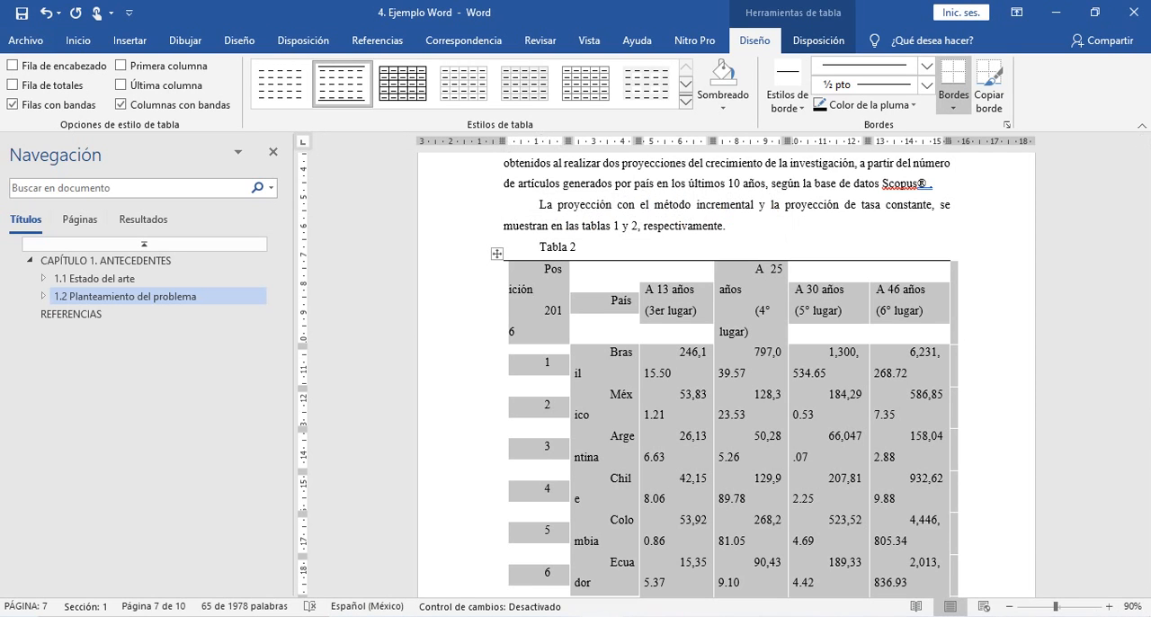
scroll(581, 285, down, 6)
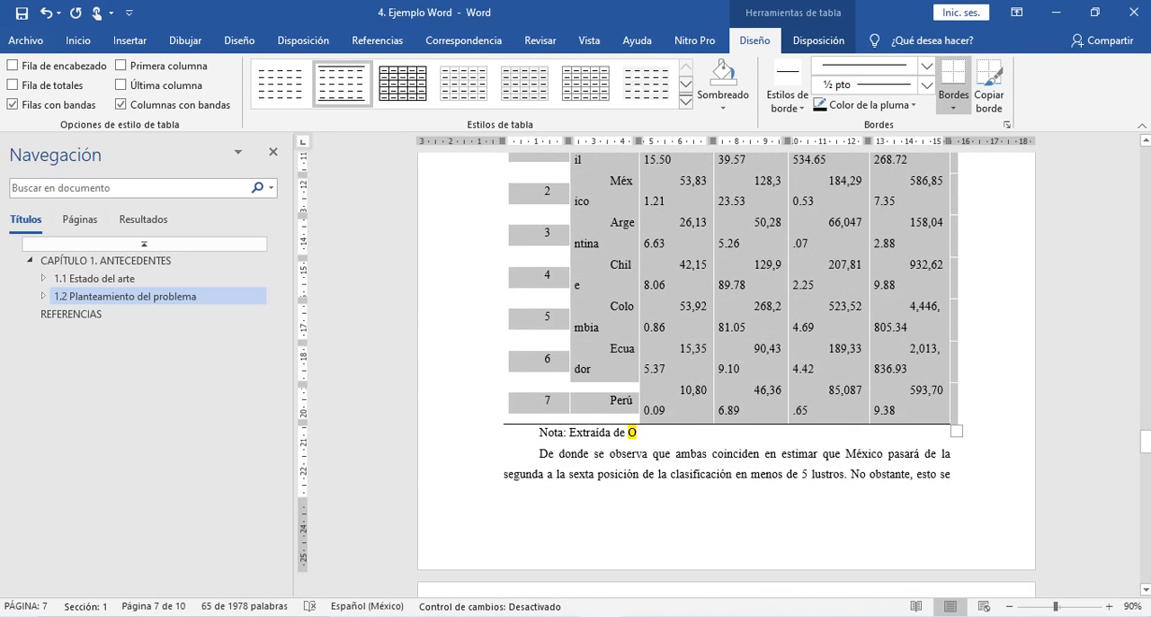
click(582, 285)
scroll(581, 285, up, 7)
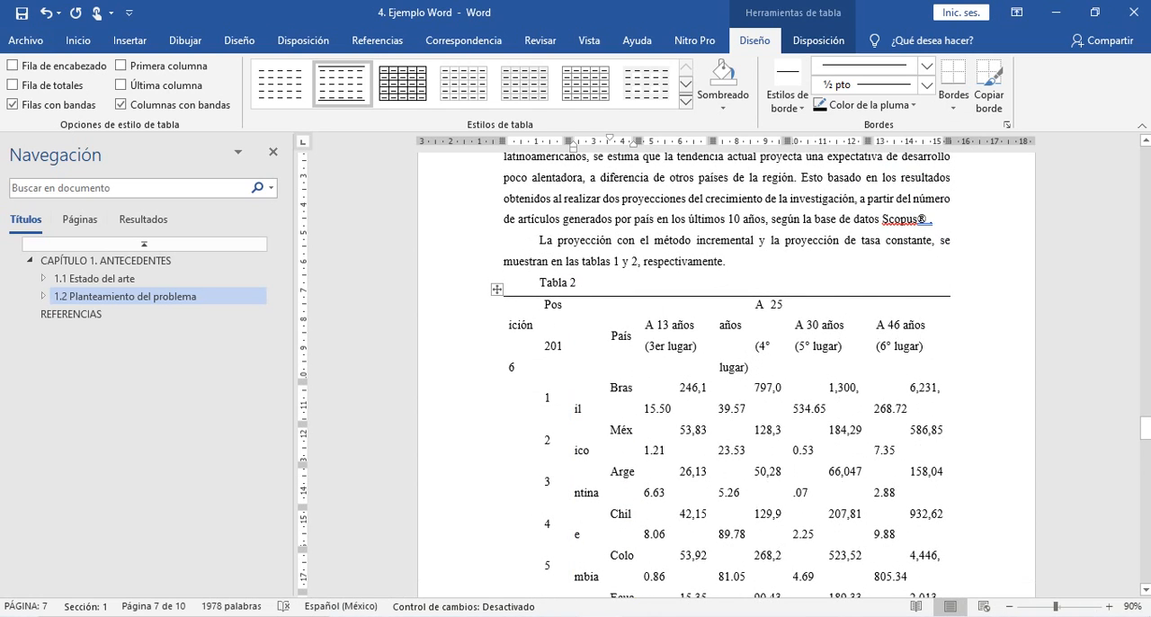
- Inspect Tabla 2 and review the settings of the Tabla APA 6a edición table style it uses, accepting them as they are
click(498, 290)
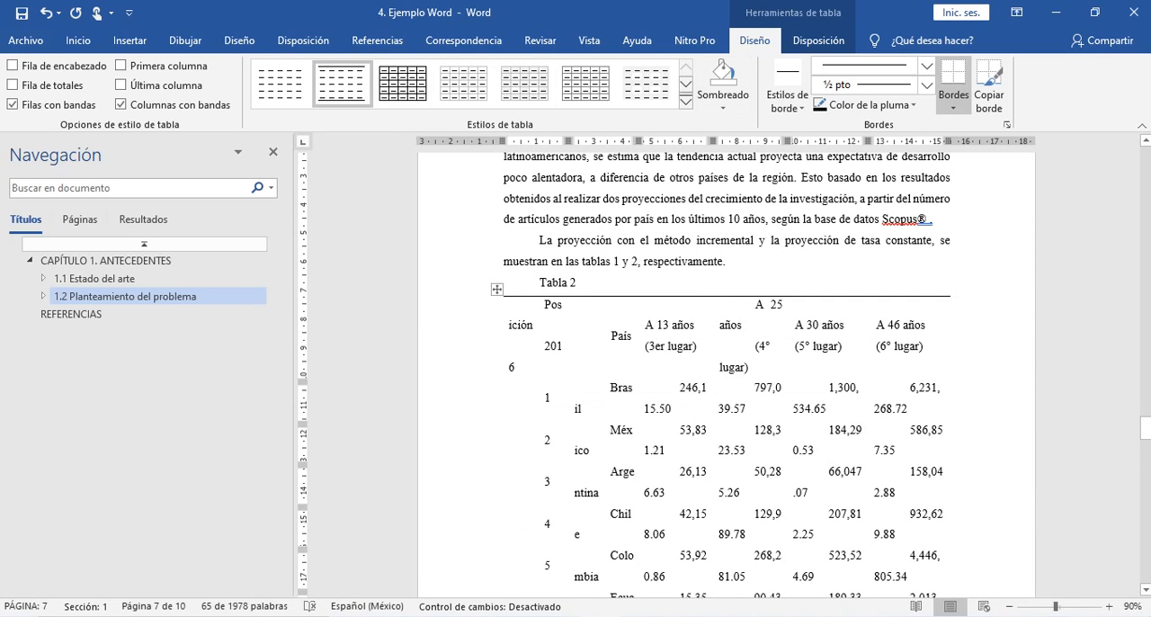
click(625, 337)
scroll(625, 337, down, 4)
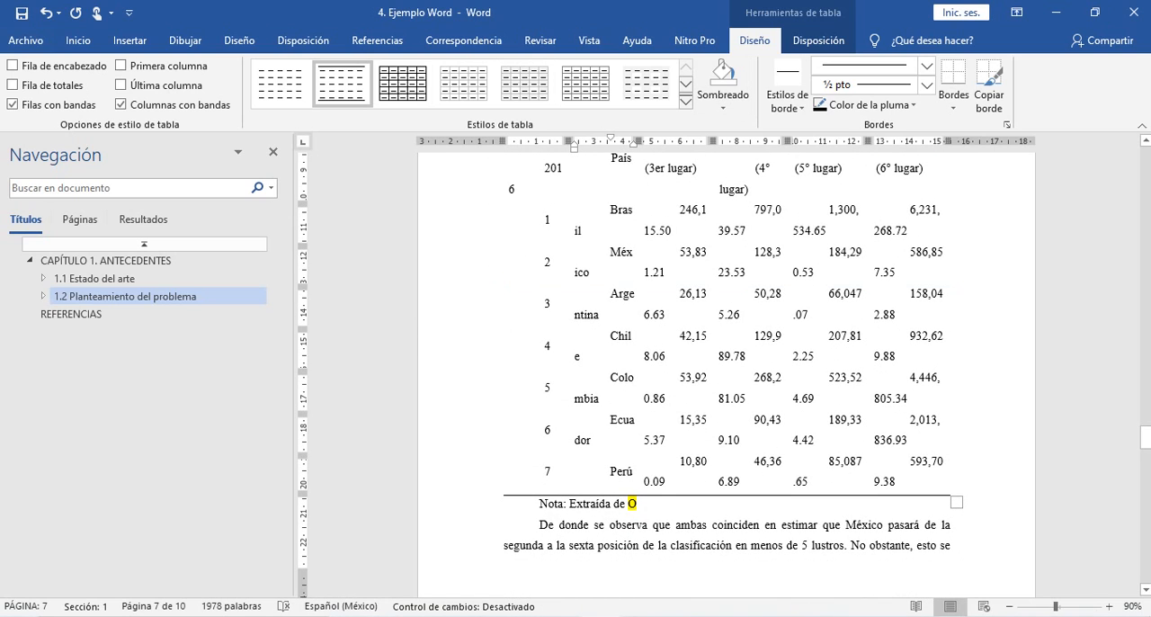
scroll(630, 360, up, 3)
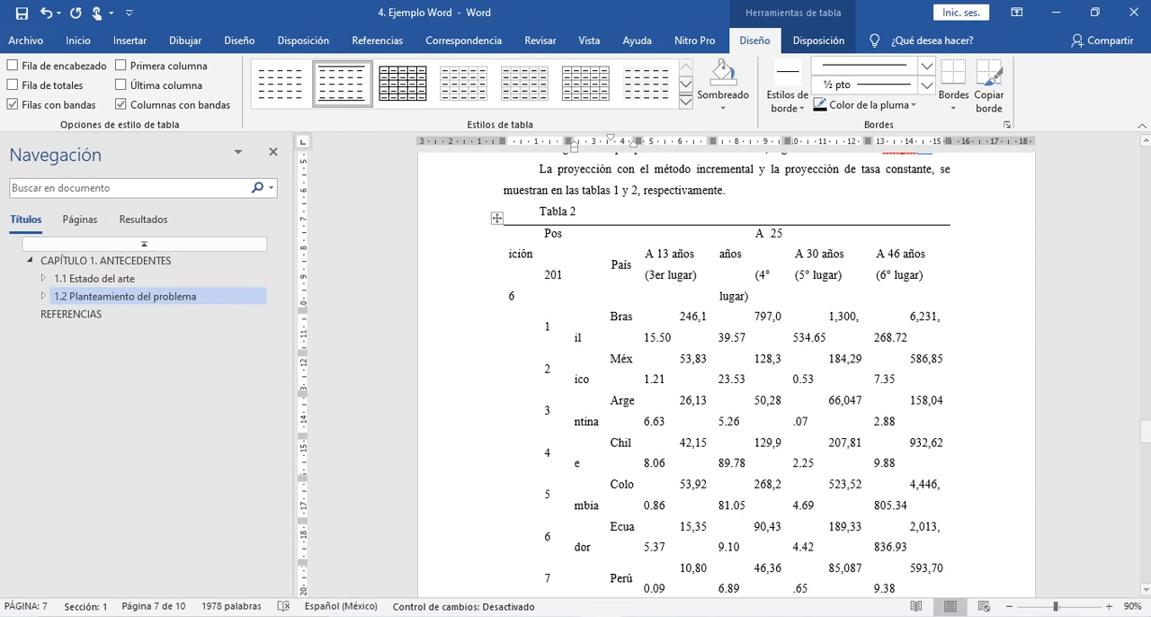
right_click(363, 82)
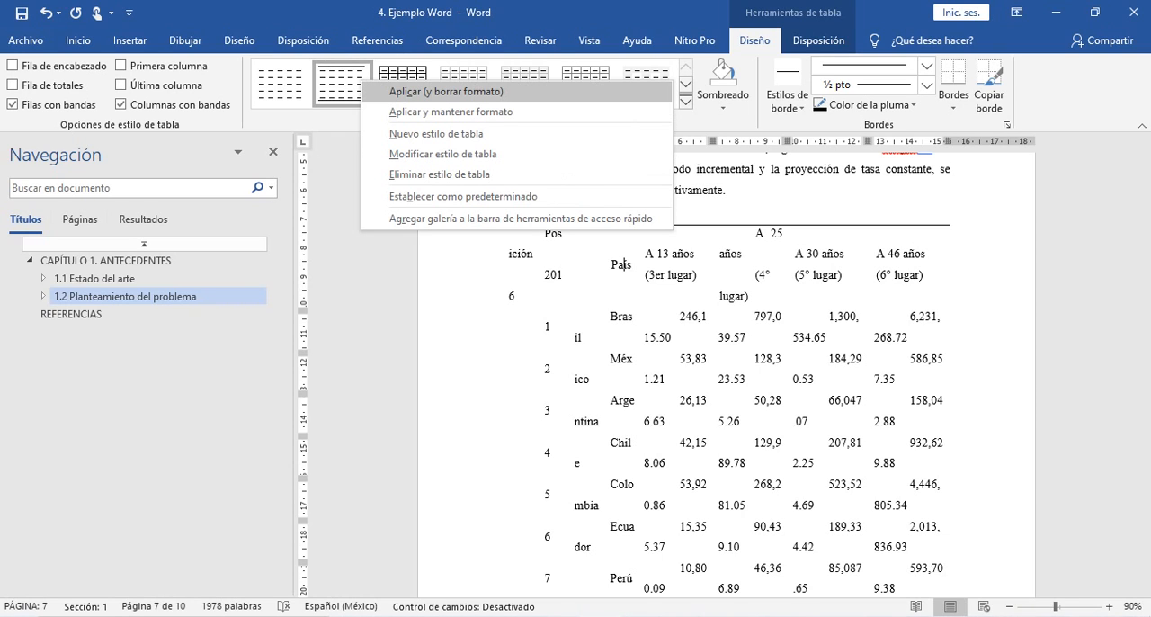
click(443, 154)
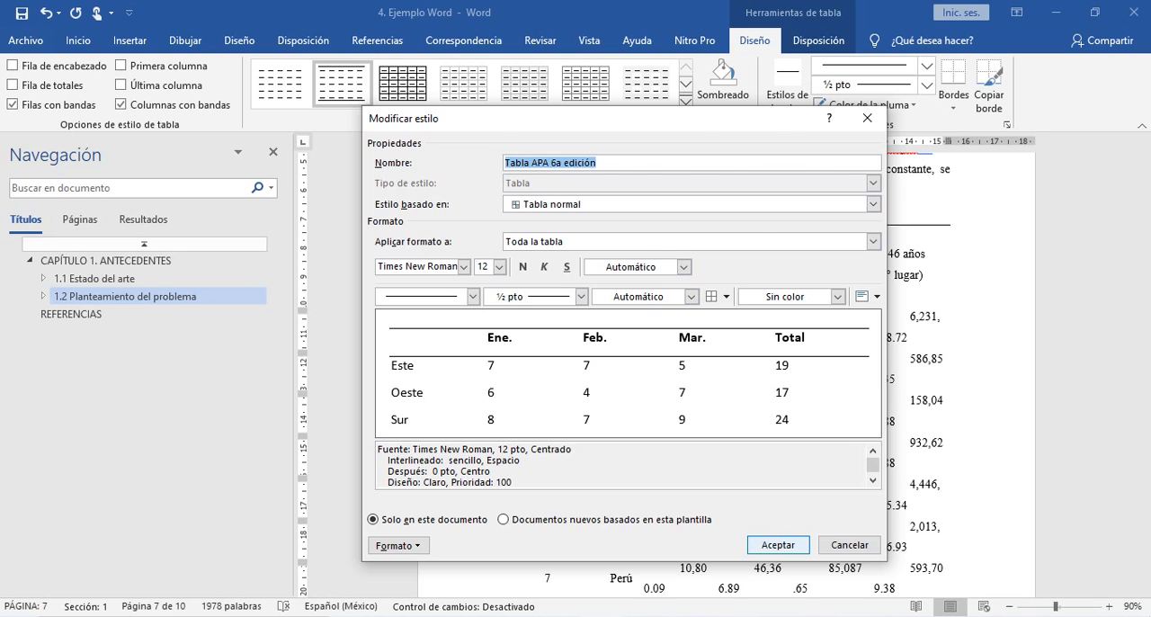
click(778, 545)
- Apply the Tabla APA style to Tabla 2 and open the style's definition at its whole-table formatting (Toda la tabla)
click(612, 264)
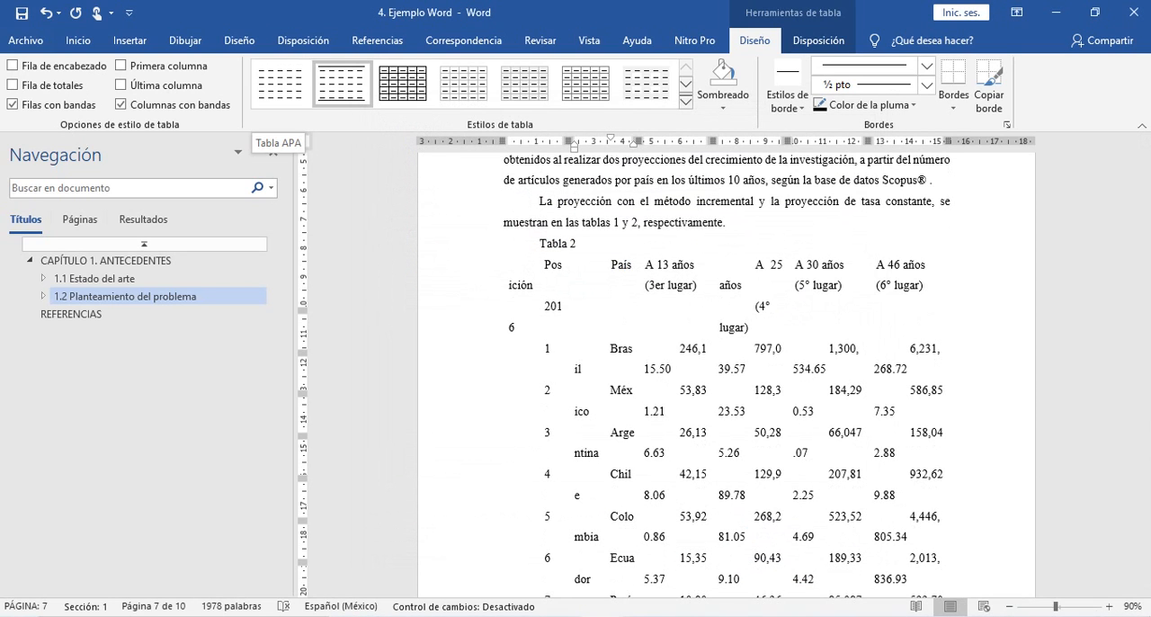
click(282, 83)
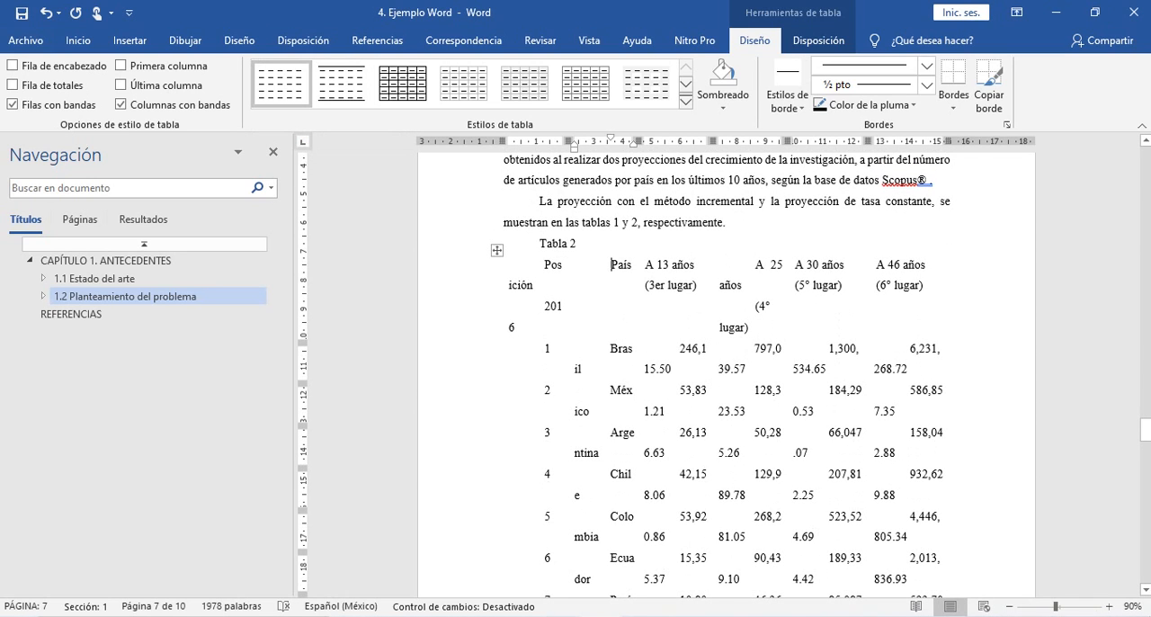
click(498, 251)
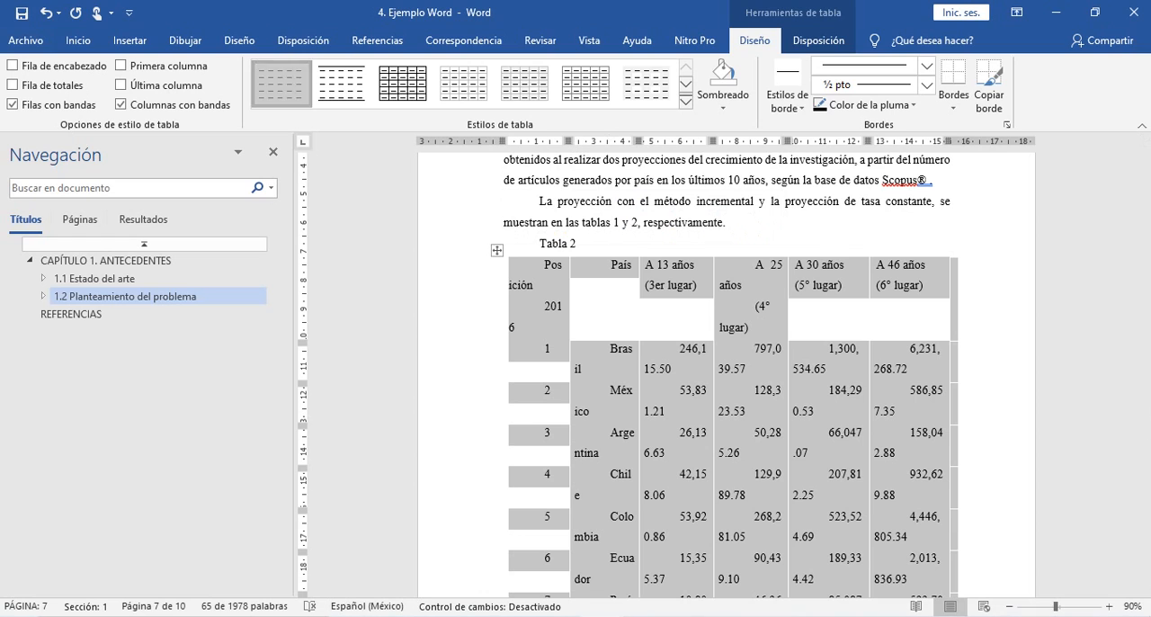
right_click(296, 96)
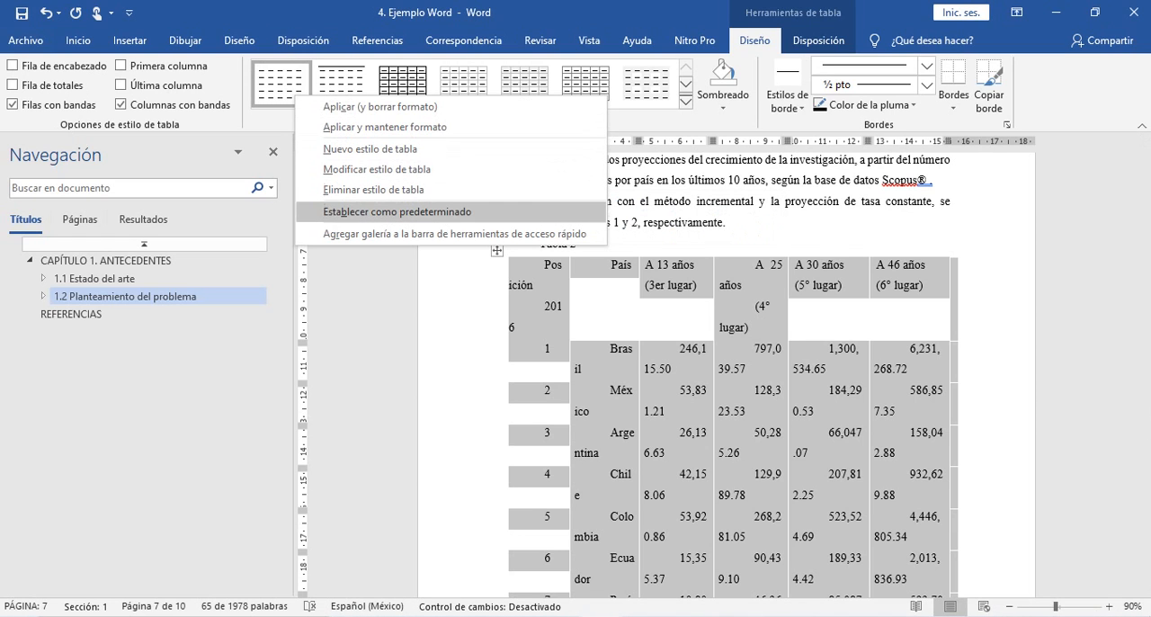
click(377, 169)
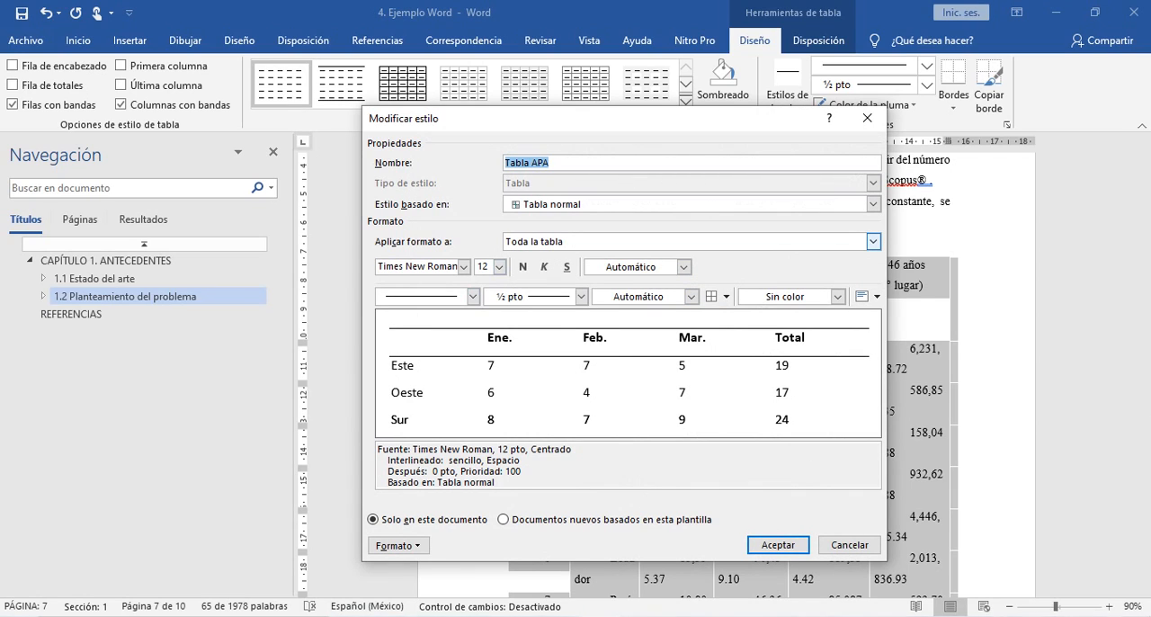
click(873, 241)
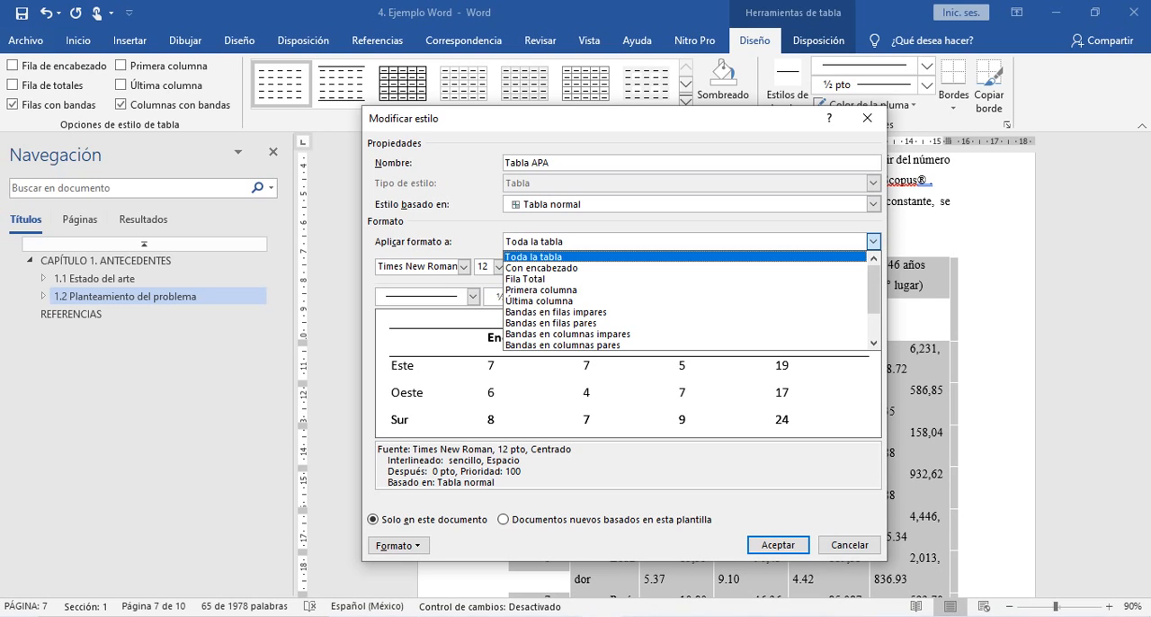
click(567, 258)
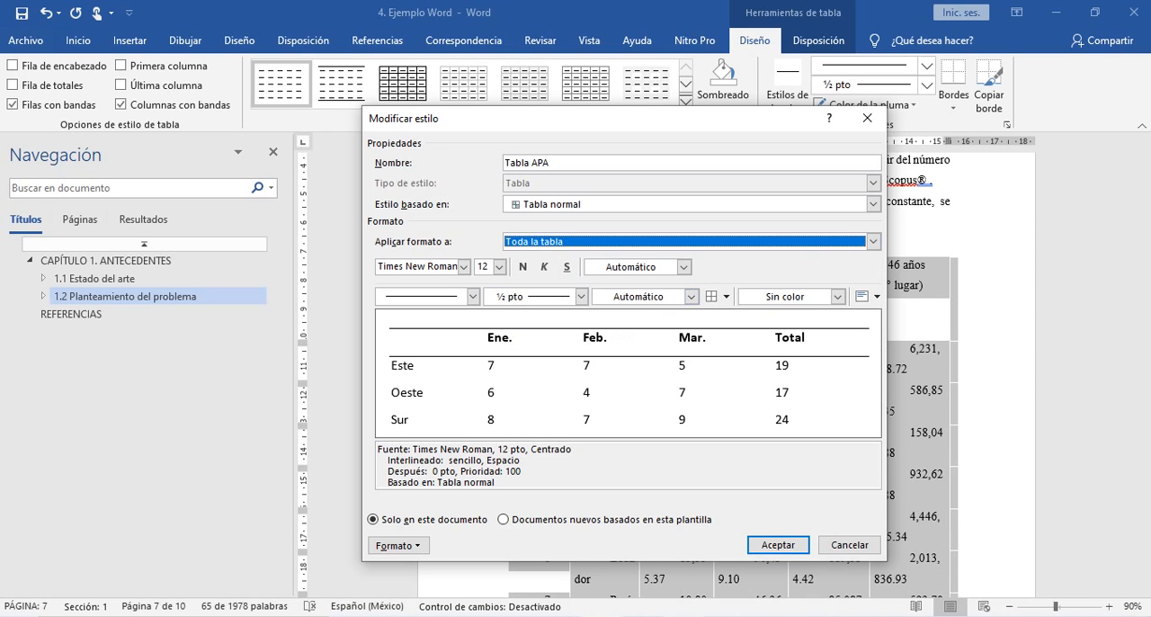
key(alt+Tab)
click(685, 404)
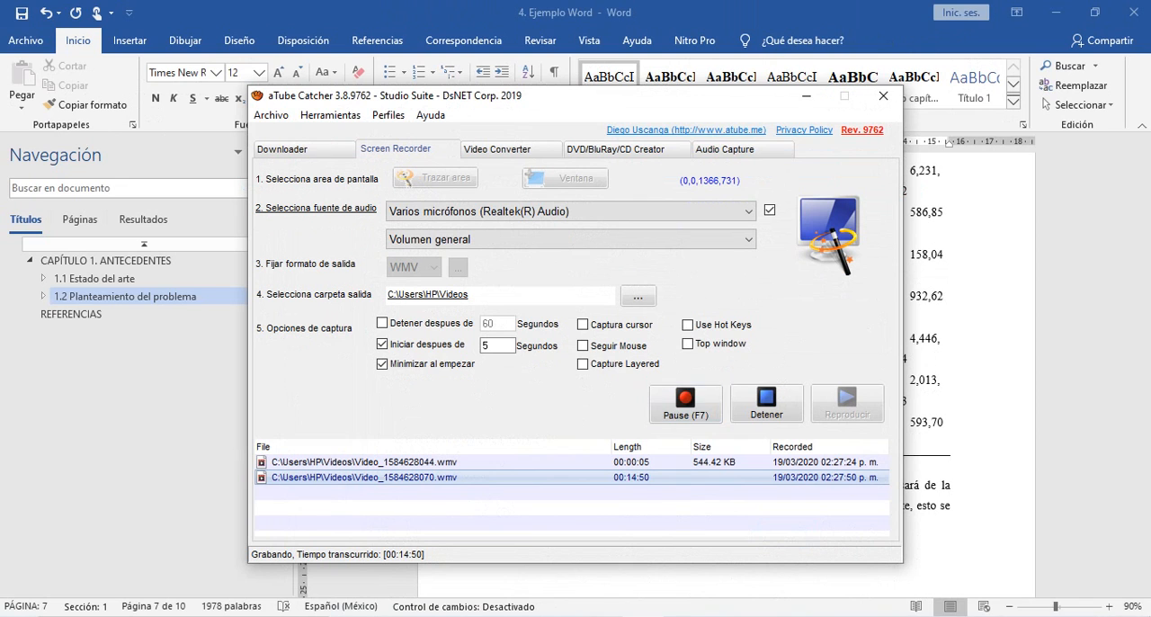
click(807, 95)
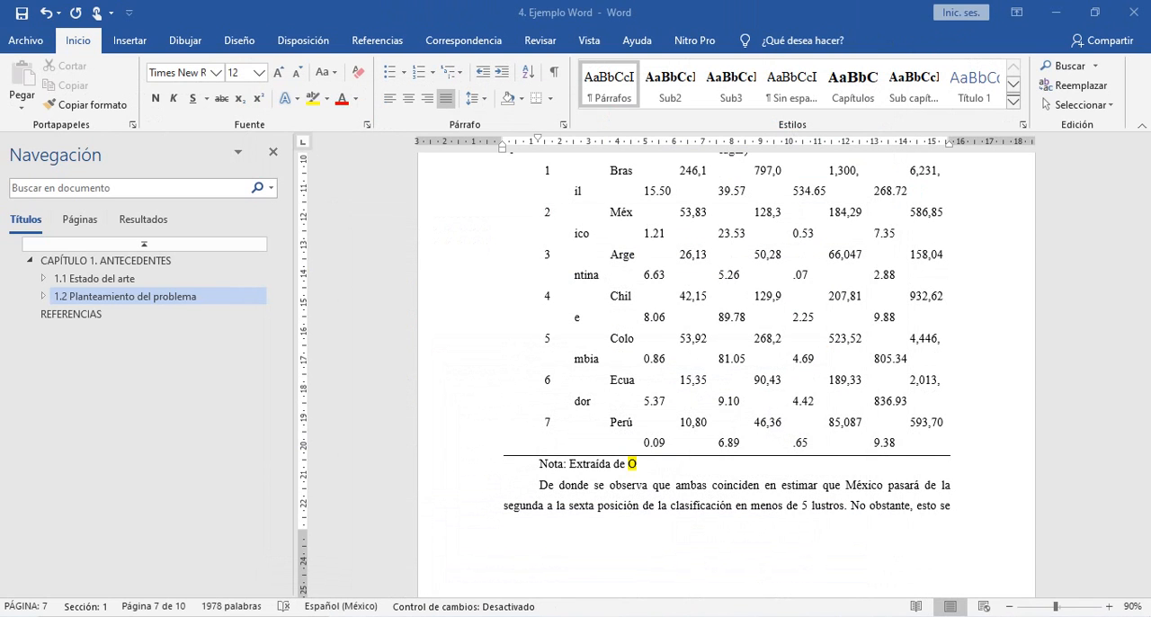
- Select Tabla 2, review the Tabla APA style's definition once more, and accept it
scroll(726, 375, up, 4)
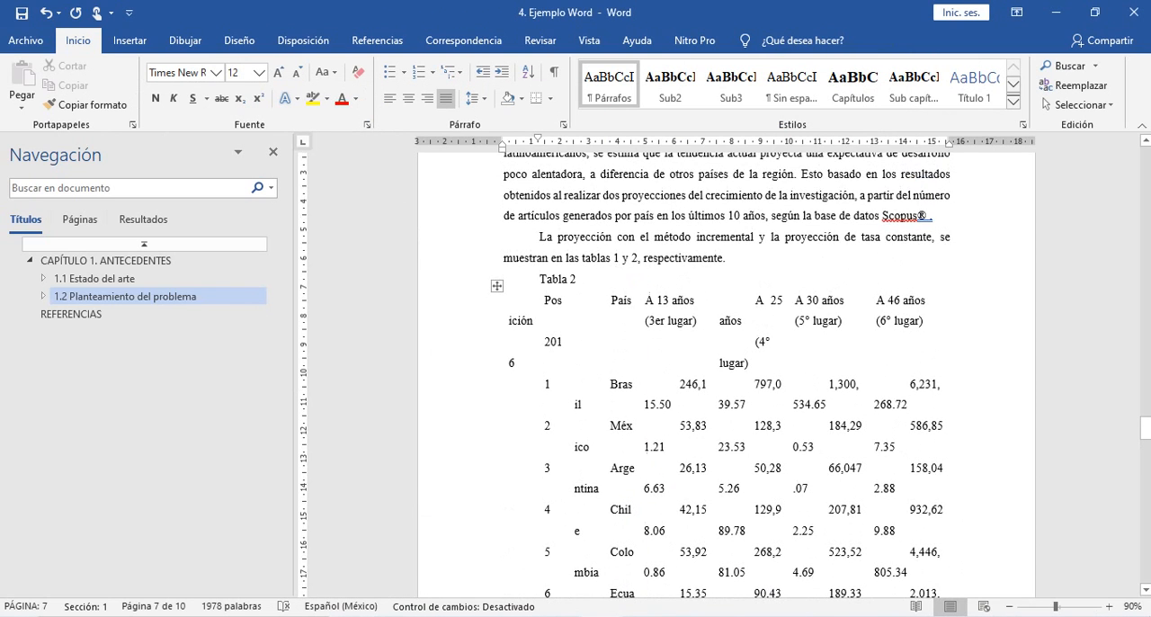
scroll(726, 375, up, 1)
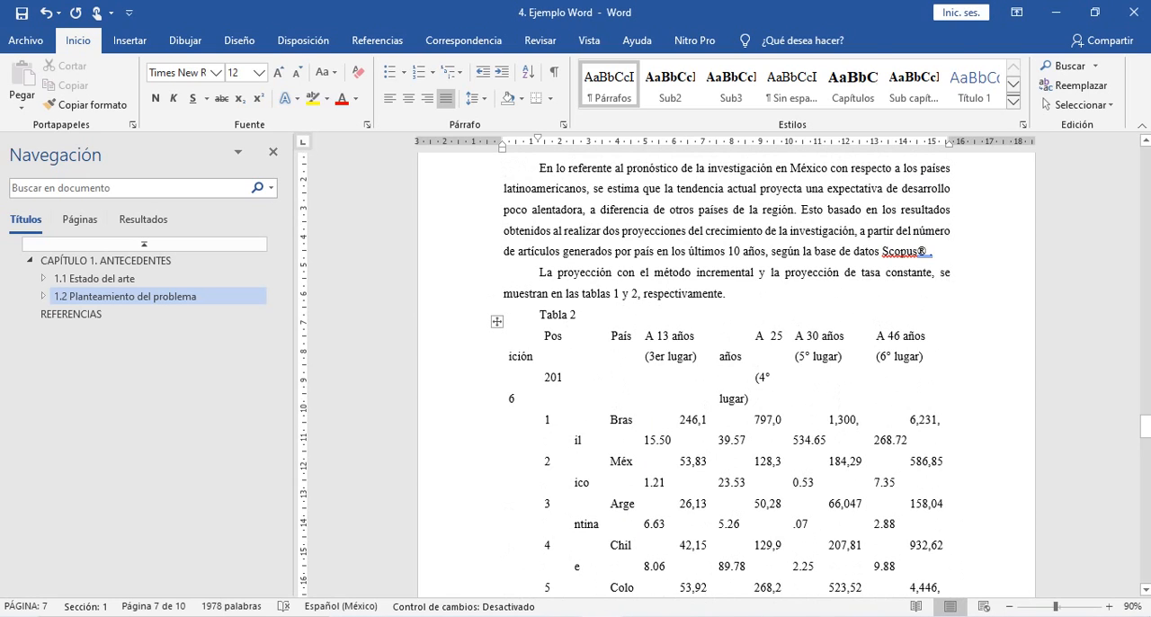
click(498, 322)
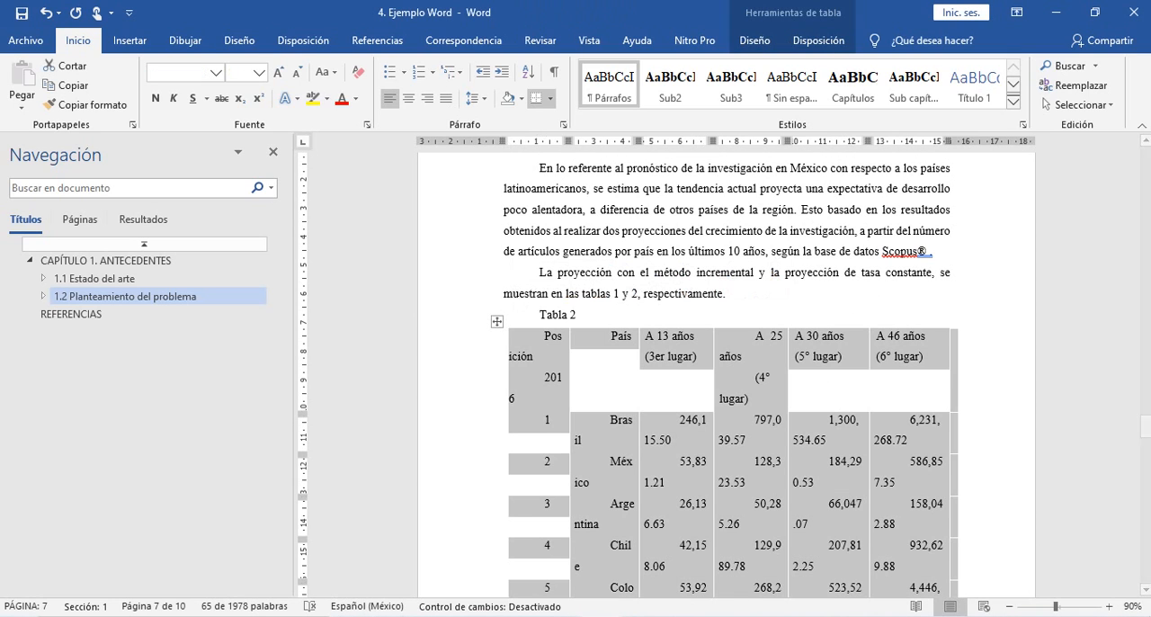
click(754, 41)
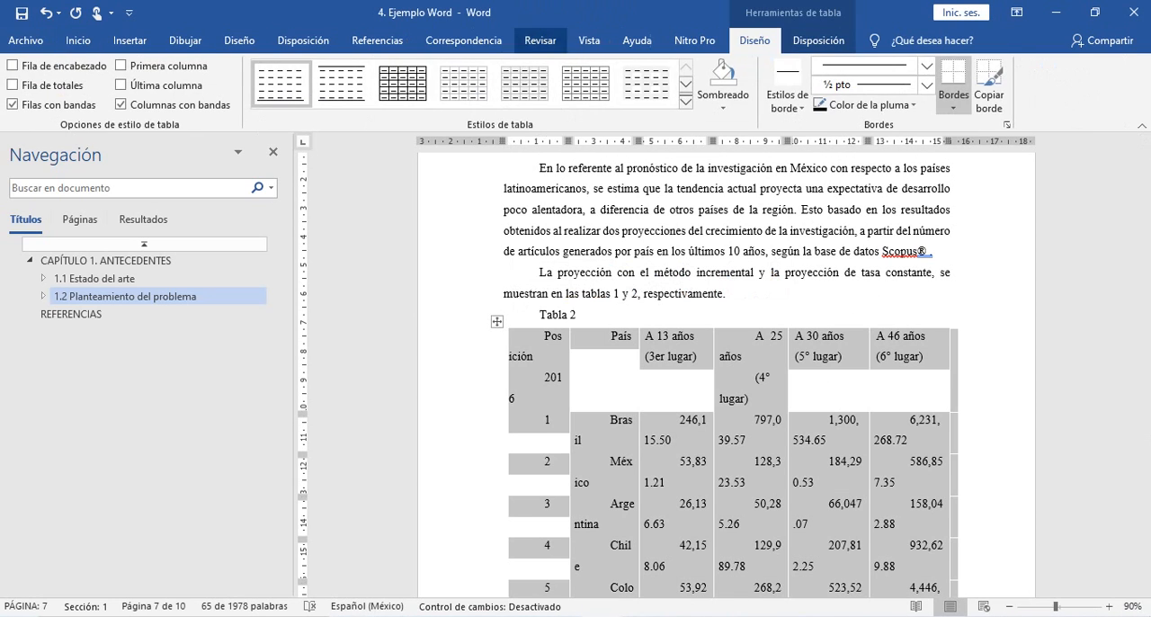
right_click(291, 81)
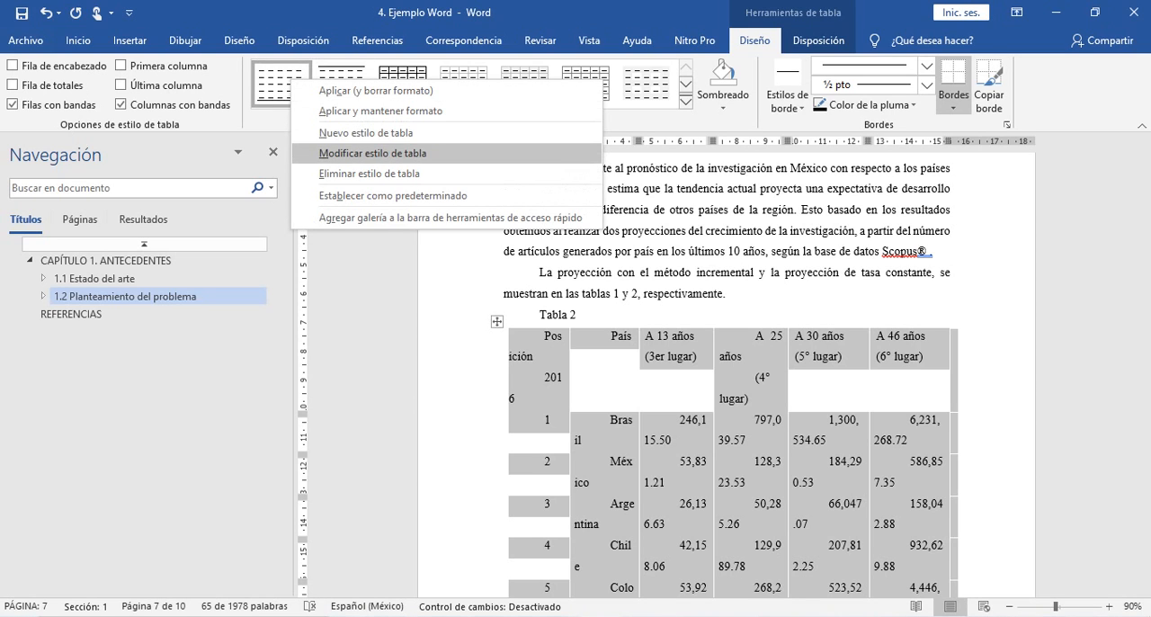
key(Return)
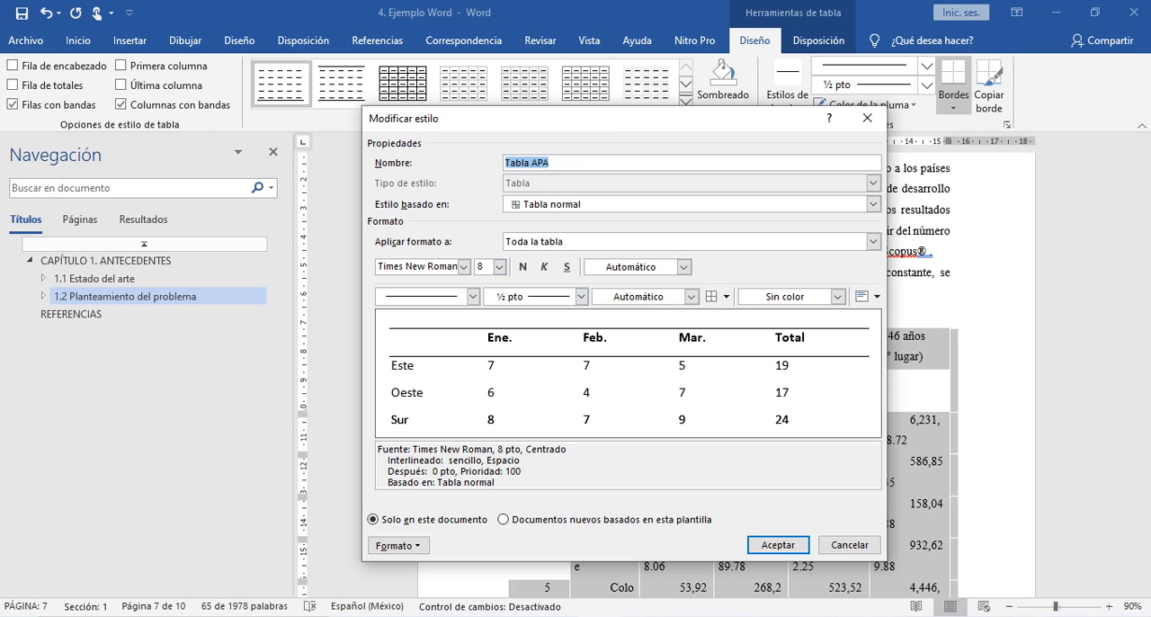
click(778, 545)
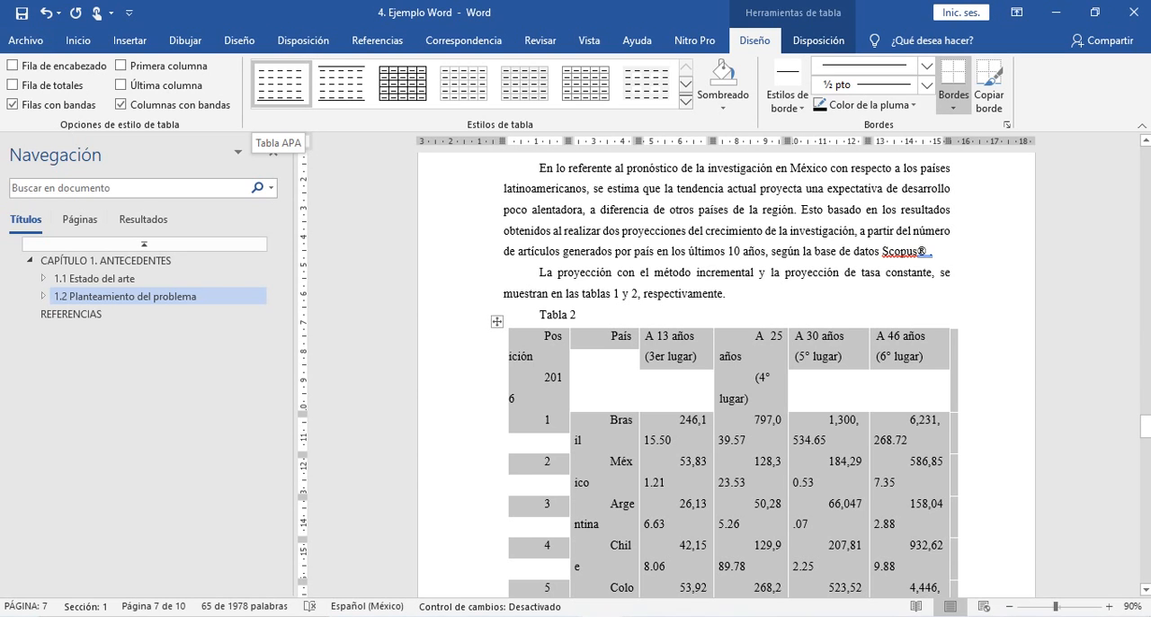
- Examine Tabla 2 and its source note, followed by the caption, grid and source note of Tabla 1
scroll(727, 378, down, 6)
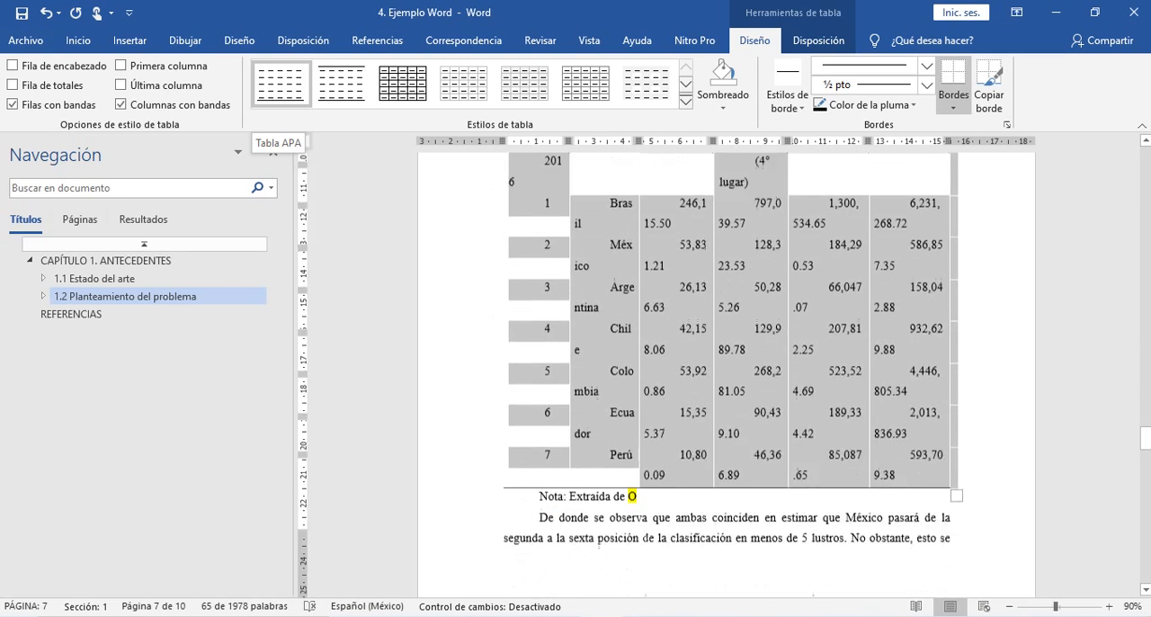
click(639, 321)
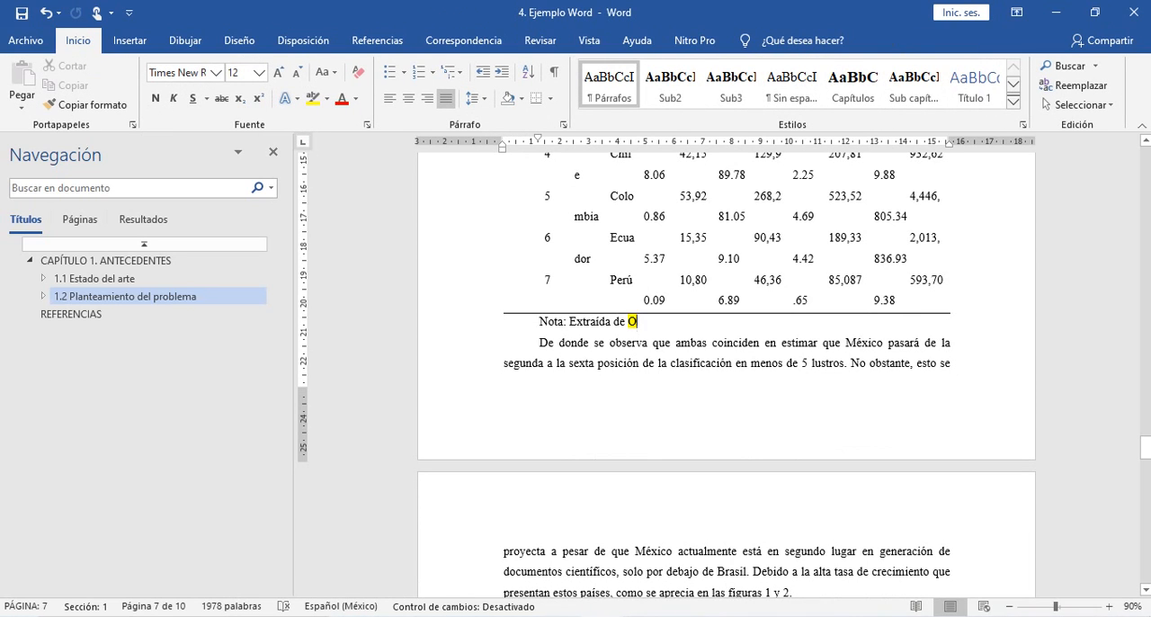
scroll(727, 377, up, 4)
scroll(727, 378, up, 10)
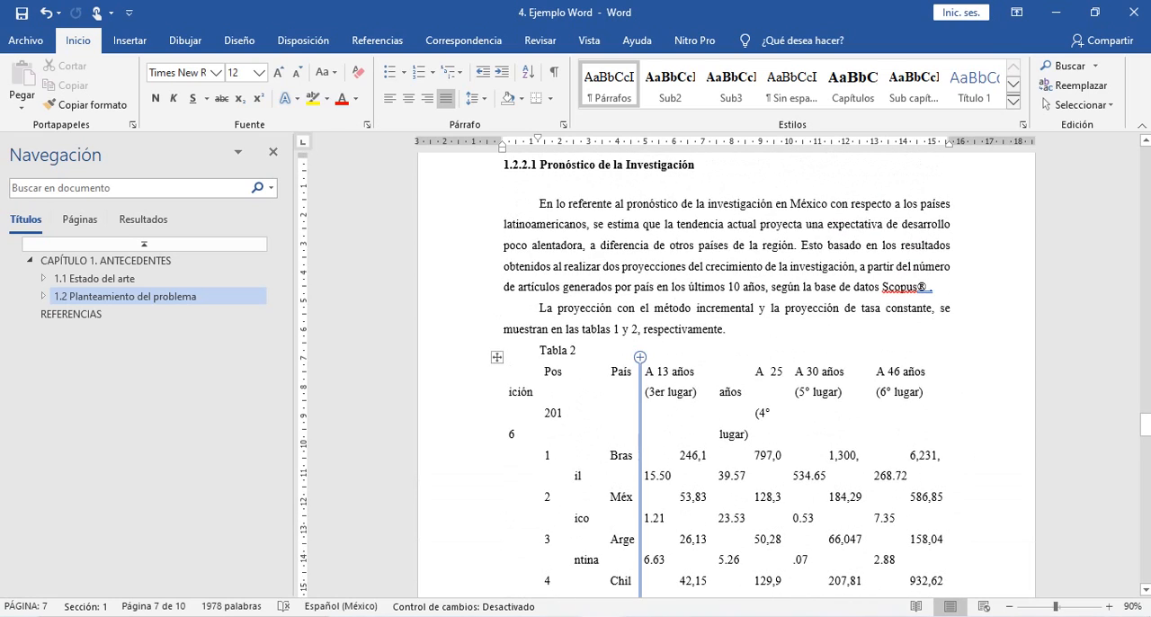
scroll(727, 378, up, 5)
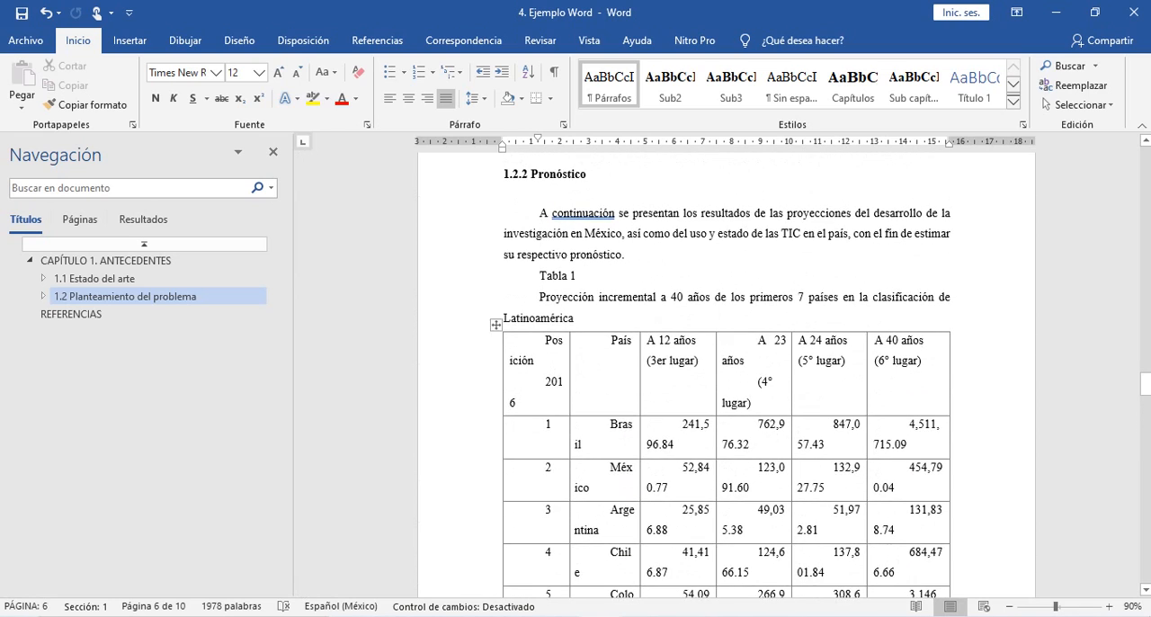
scroll(727, 378, down, 1)
drag(544, 227, 674, 245)
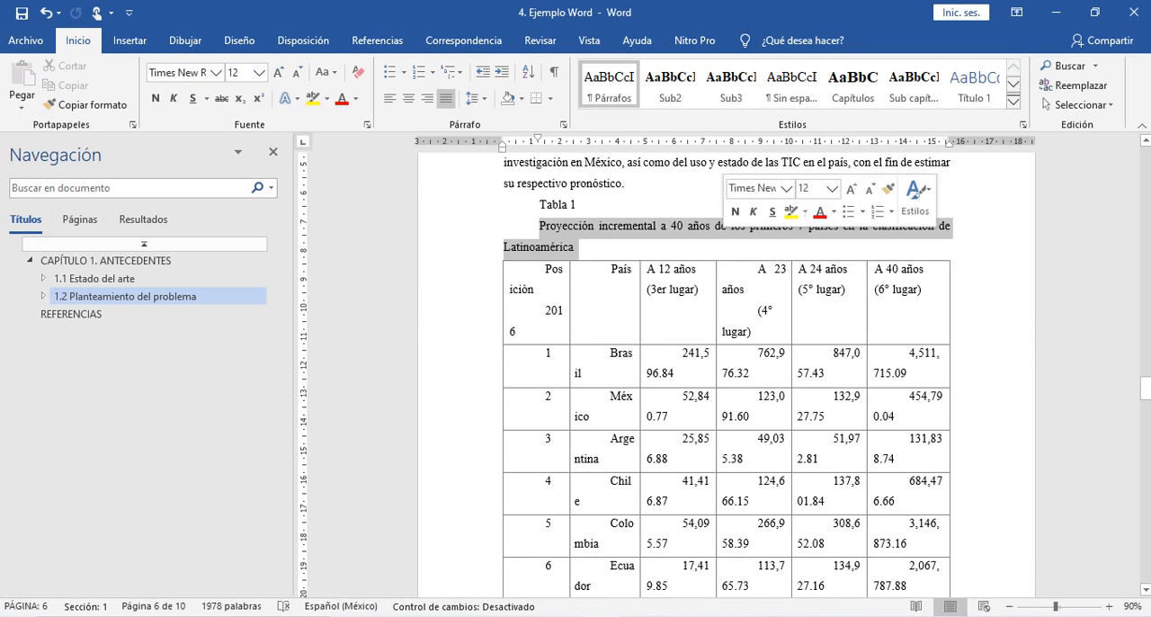
scroll(727, 378, down, 1)
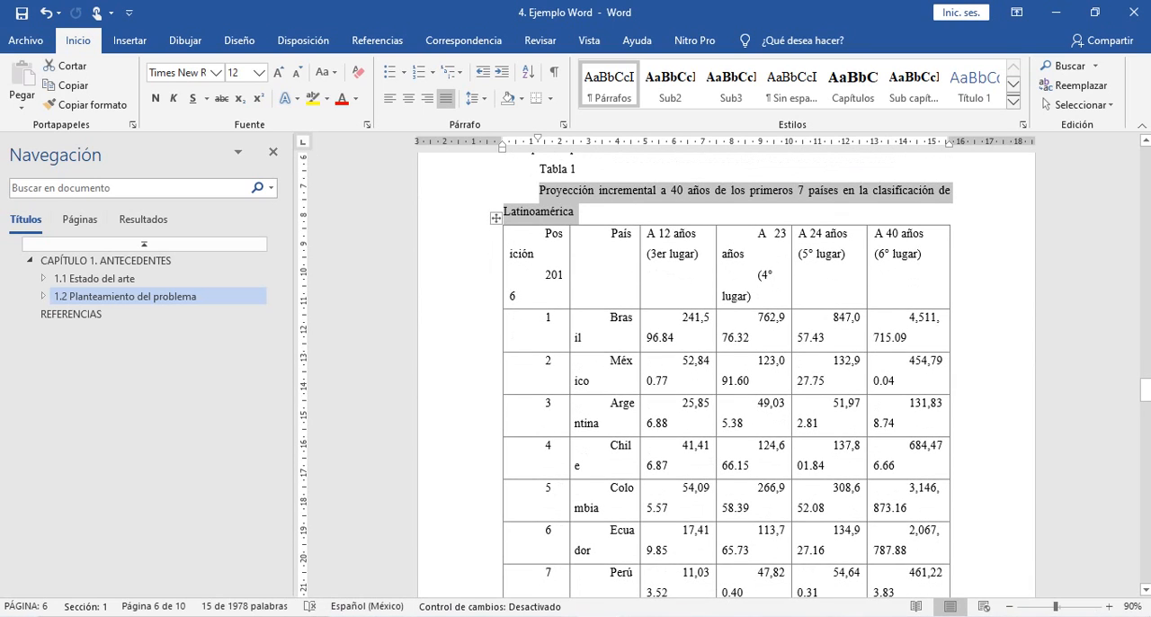
scroll(727, 374, down, 6)
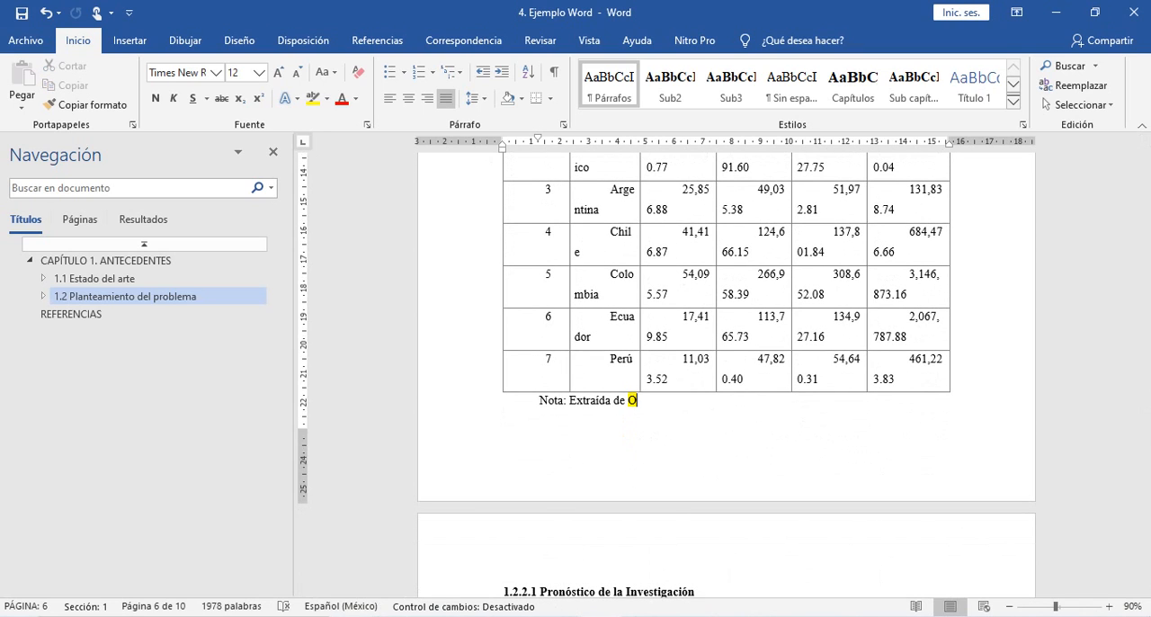
- Switch to File Explorer and open the second page image in the 4. Ejemplo Word (CLAVE) folder
key(alt+Tab)
key(Up)
key(Up)
key(Up)
key(Up)
key(Up)
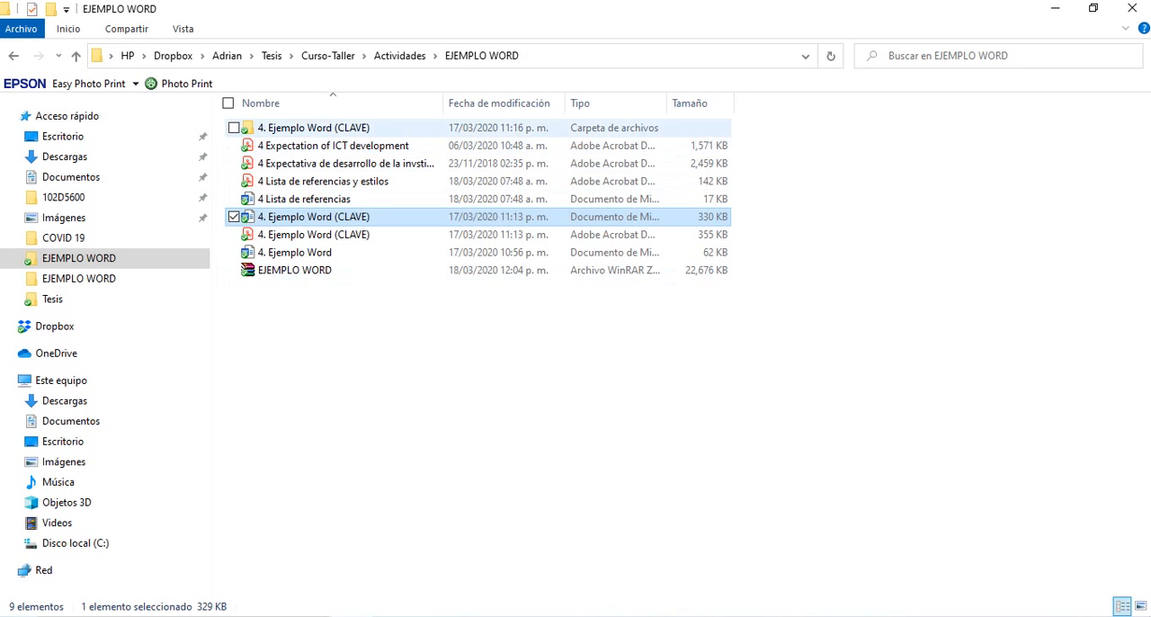
key(Return)
key(Right)
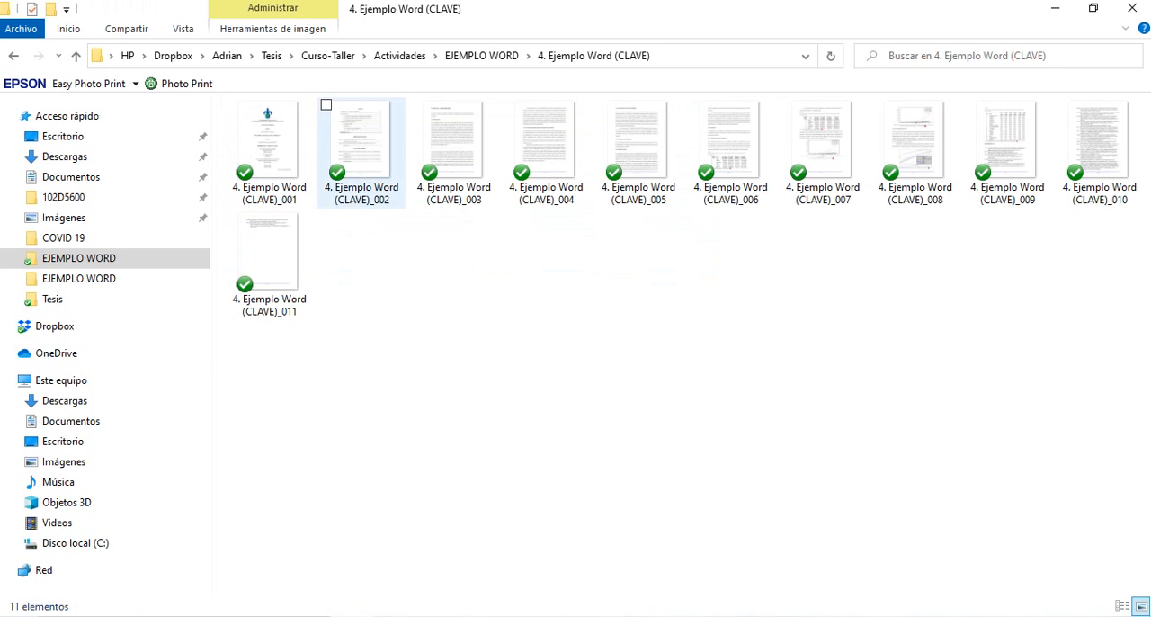
key(Return)
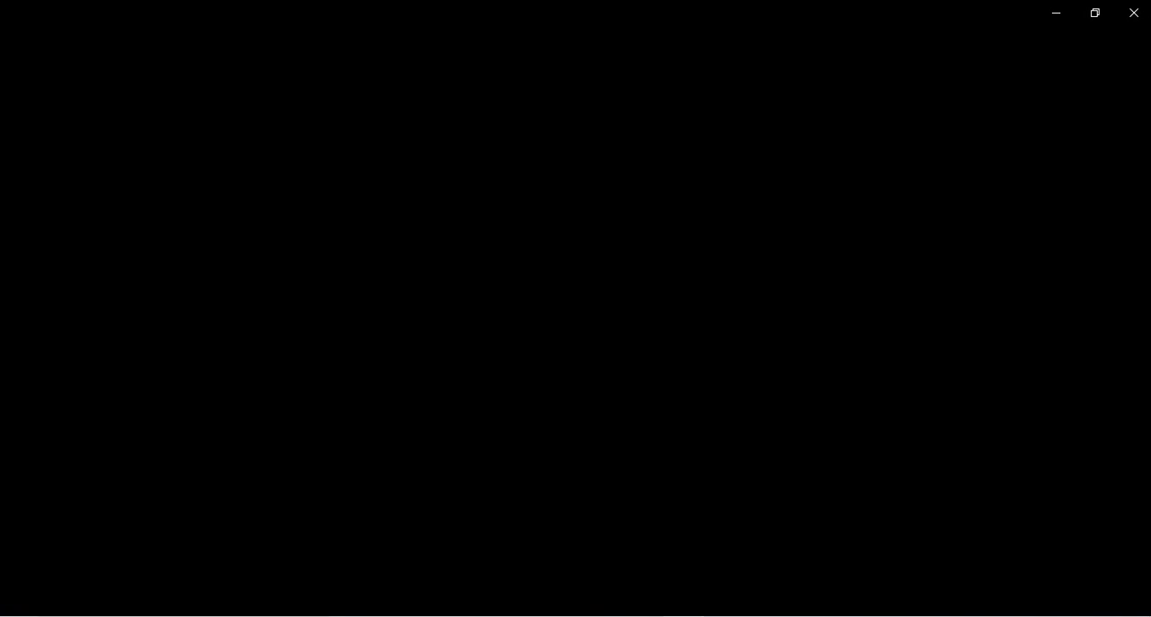
- Go to page image 4. Ejemplo Word (CLAVE)_006 and enlarge Tabla 1 to examine its formatting and source note
key(Right)
key(Right)
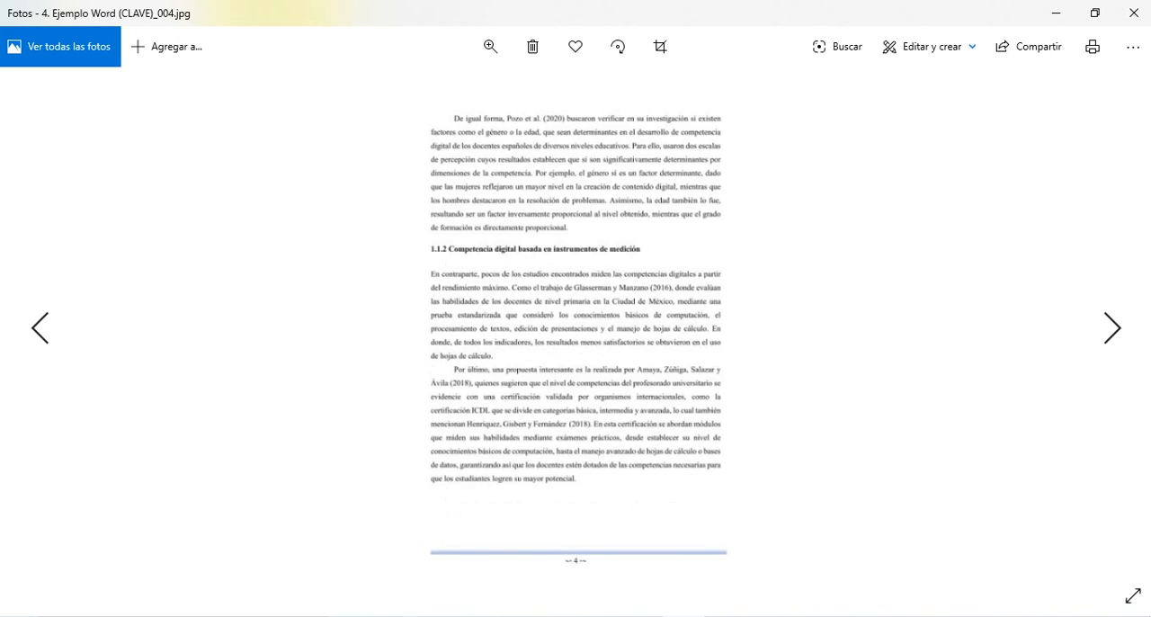
key(Right)
key(Right)
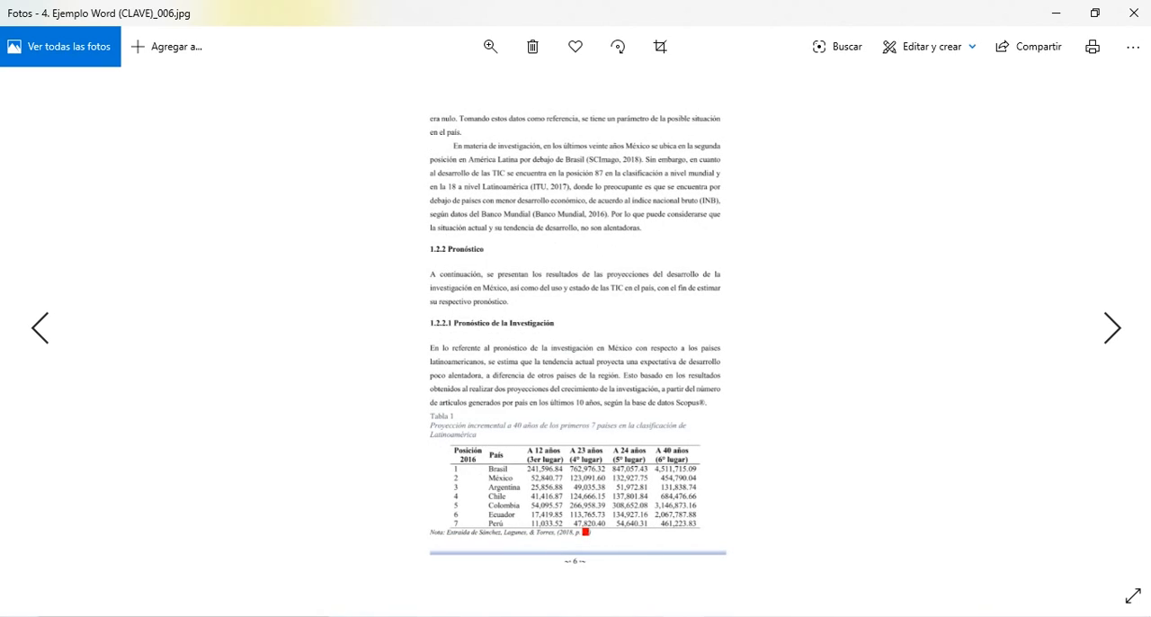
scroll(576, 587, up, 5)
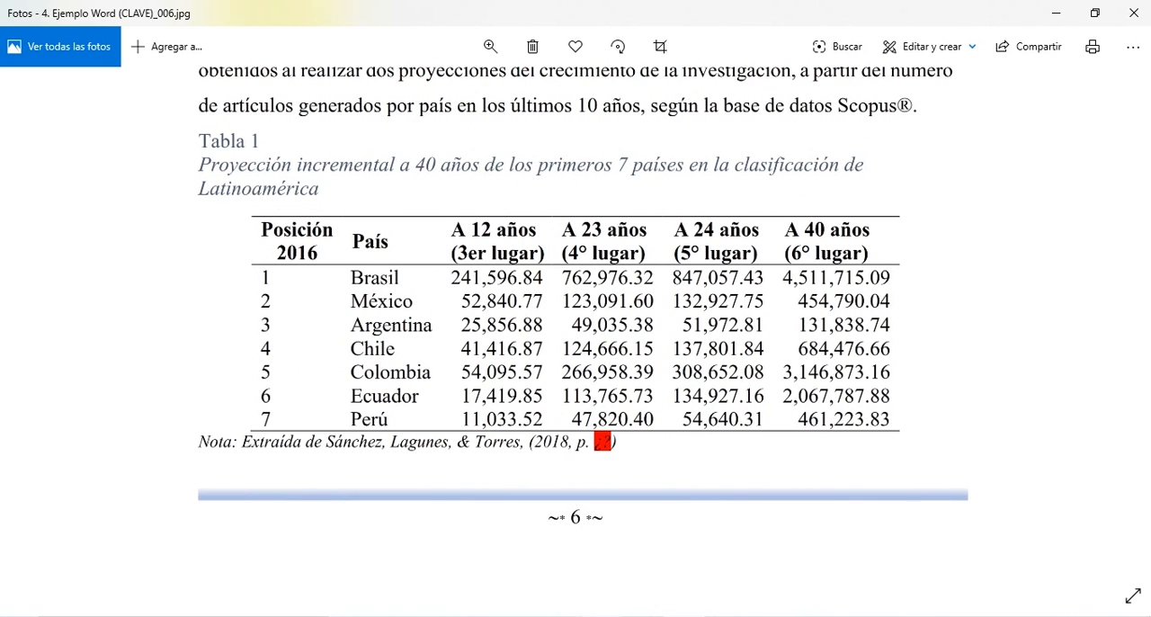
- Switch to Acrobat Reader, open 4 Expectativa de desarrollo de la invstigación.pdf, and examine the chapter's title, authors and abstract
click(558, 616)
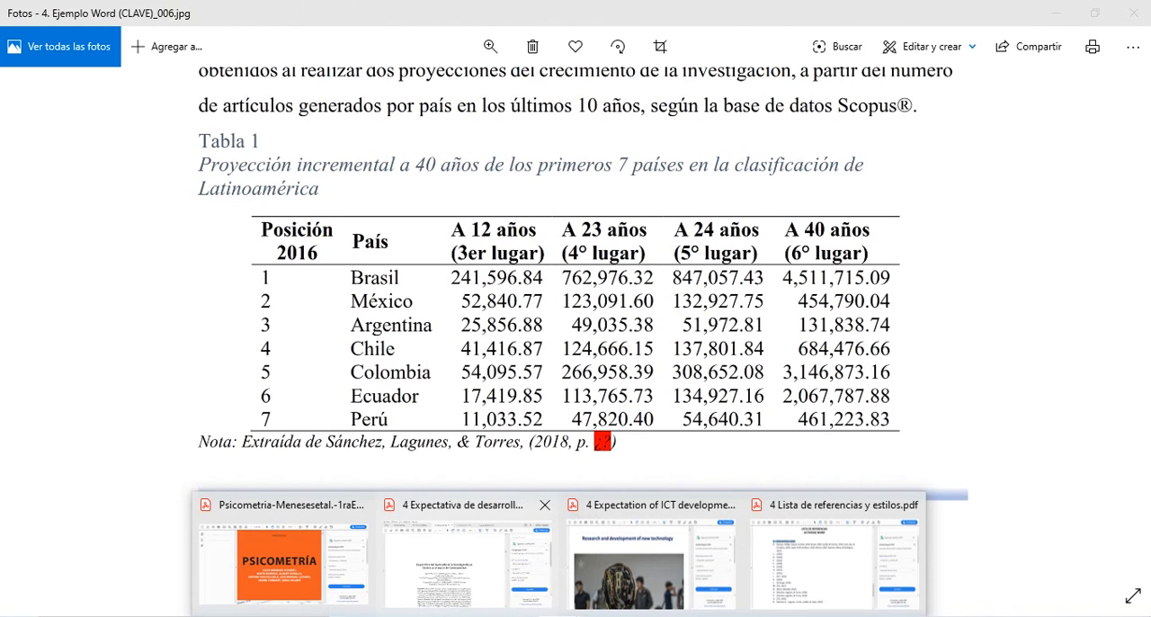
mouse_move(649, 557)
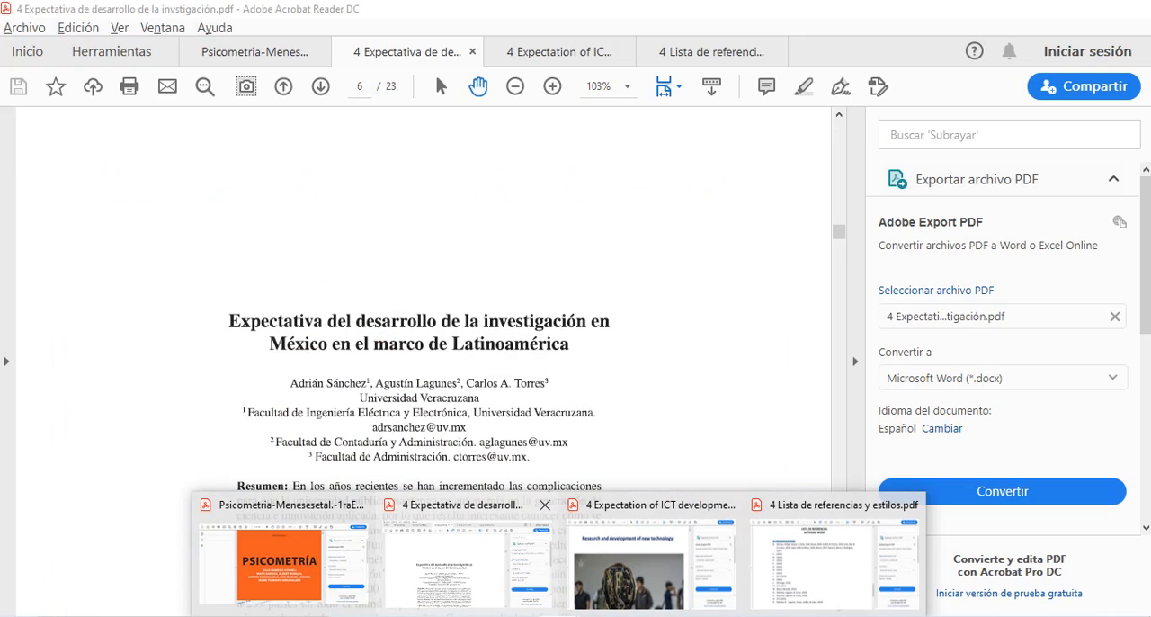
click(468, 564)
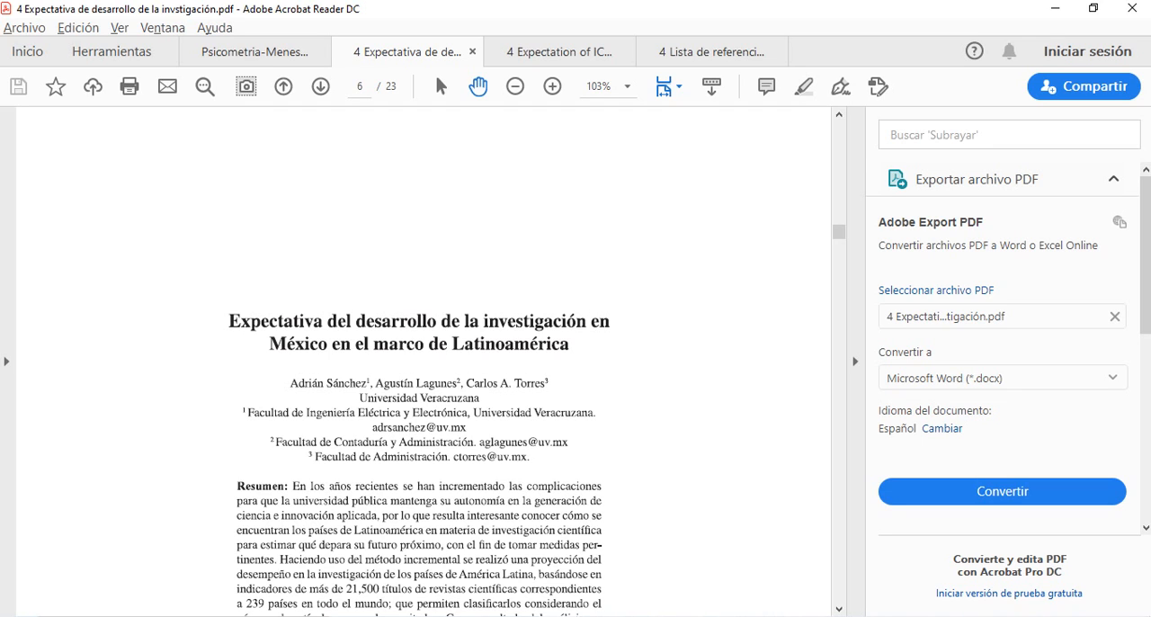
scroll(424, 362, up, 5)
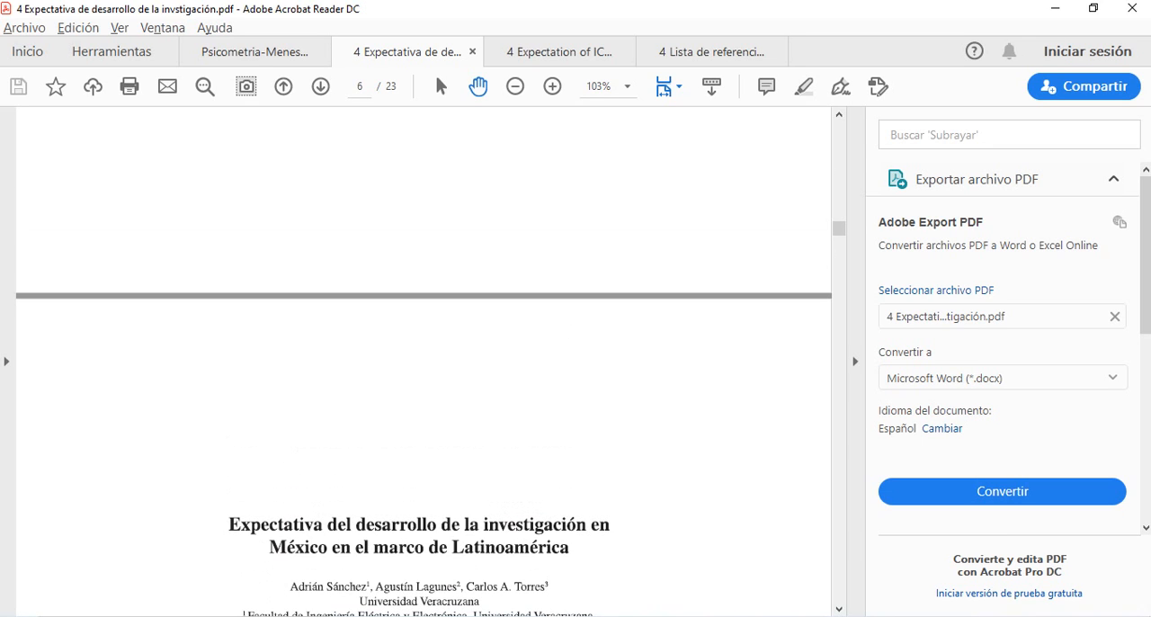
scroll(424, 362, up, 4)
scroll(423, 362, down, 7)
scroll(424, 362, down, 17)
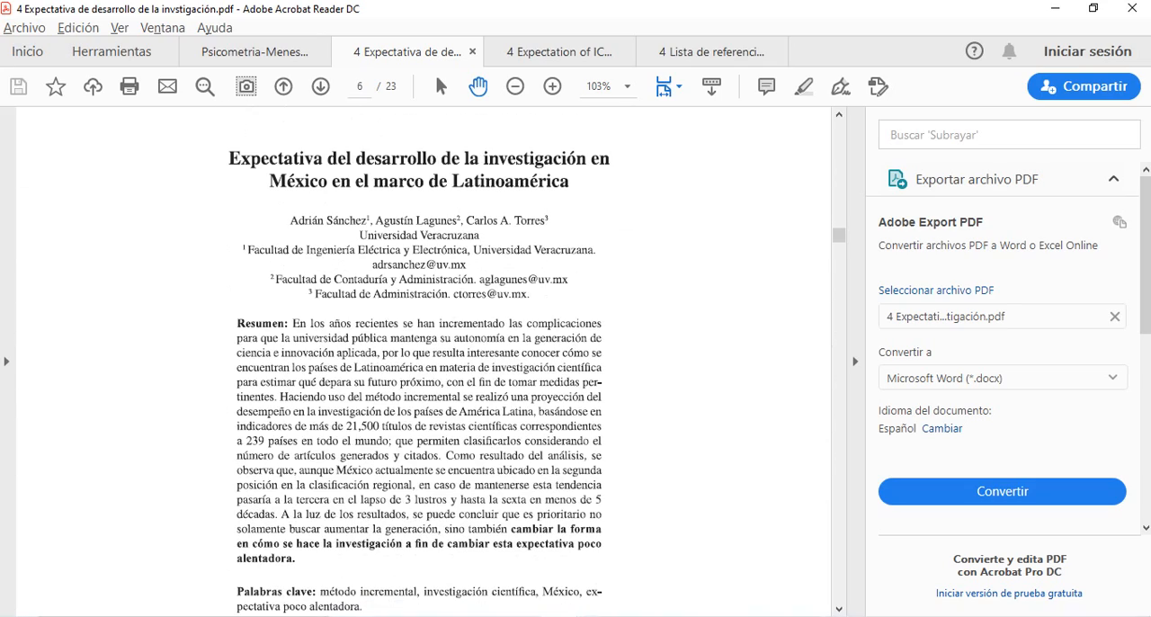
- Look through the rest of the PDF chapter, including its closing references and the author index
scroll(424, 361, down, 18)
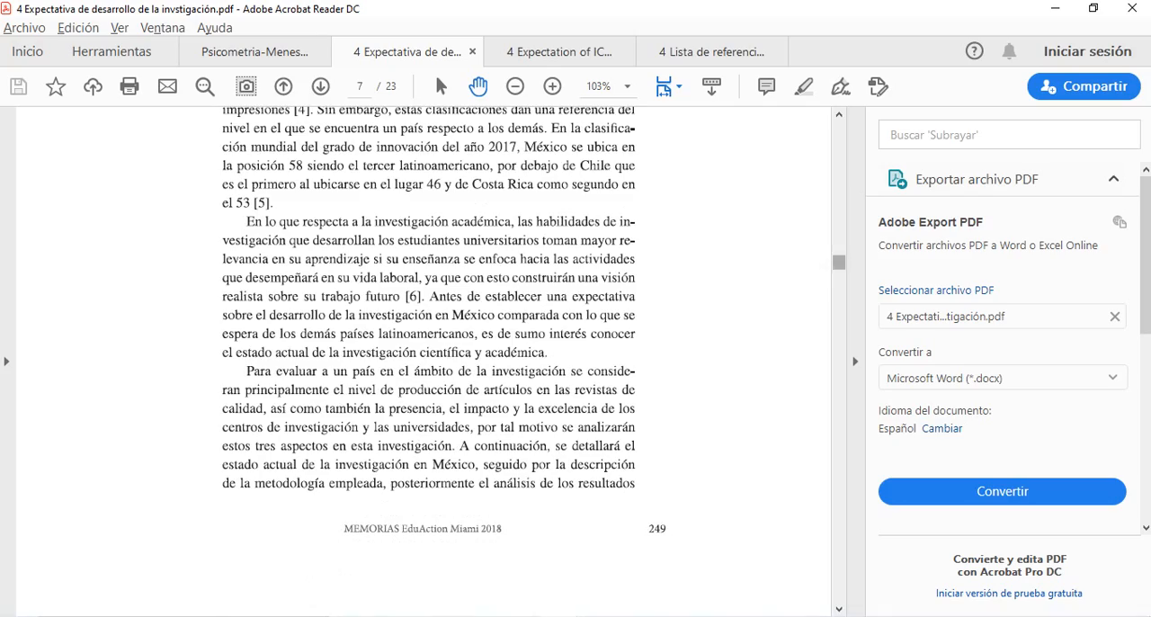
scroll(423, 361, down, 20)
scroll(424, 361, down, 20)
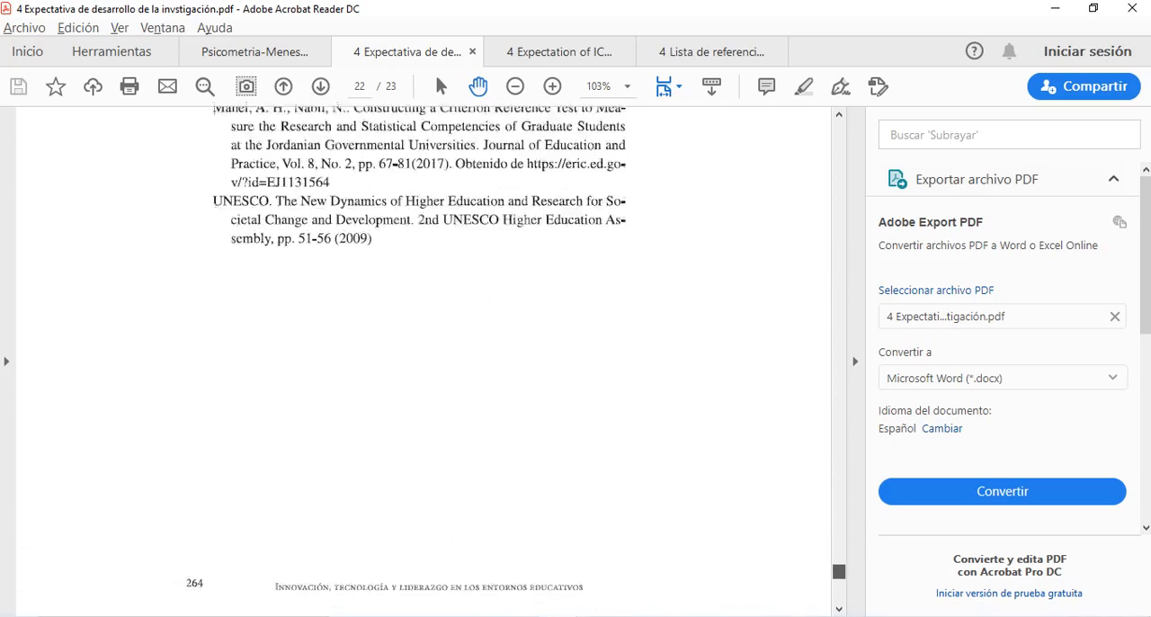
scroll(423, 362, down, 12)
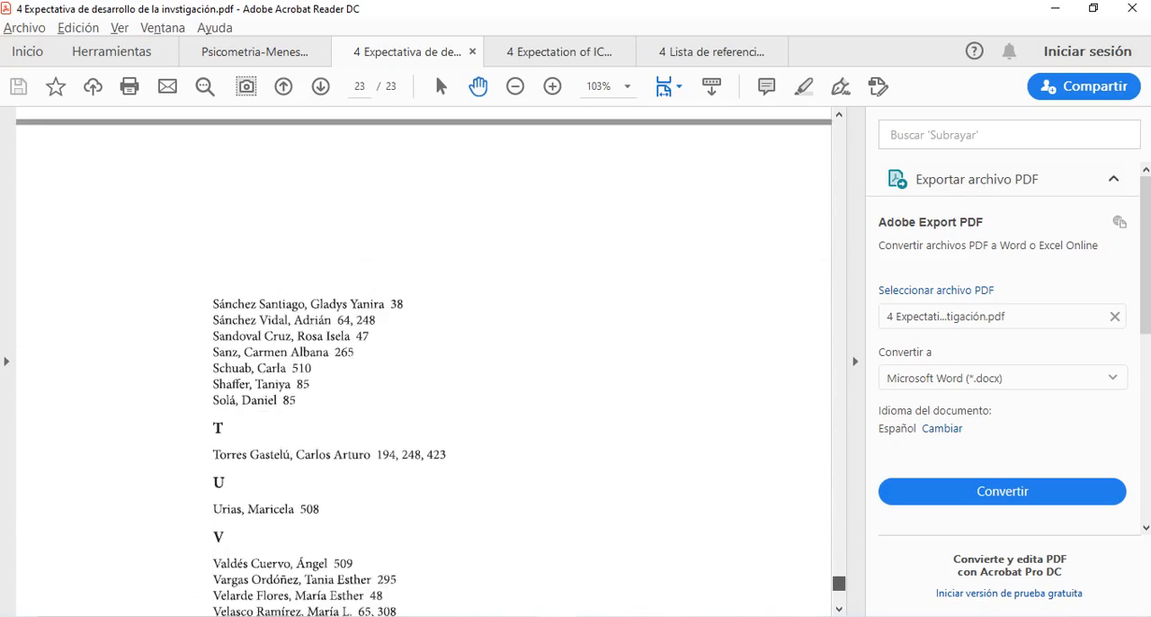
scroll(424, 362, up, 20)
scroll(424, 361, up, 20)
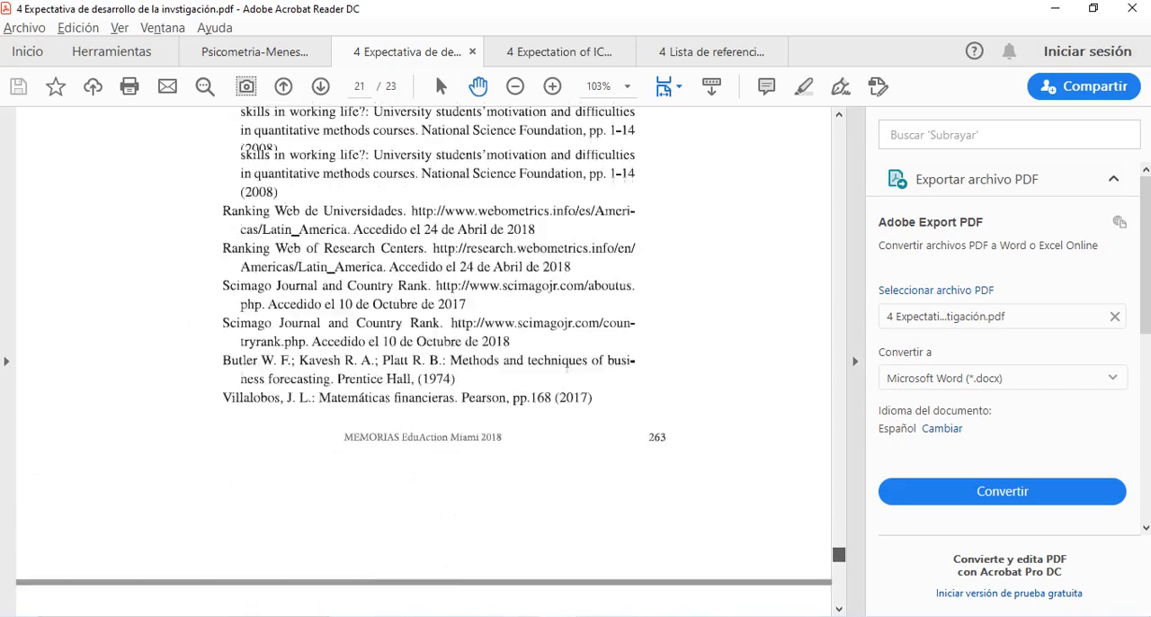
- Return to the PDF's first page and examine the book cover with its title, publisher and editors
scroll(423, 361, up, 15)
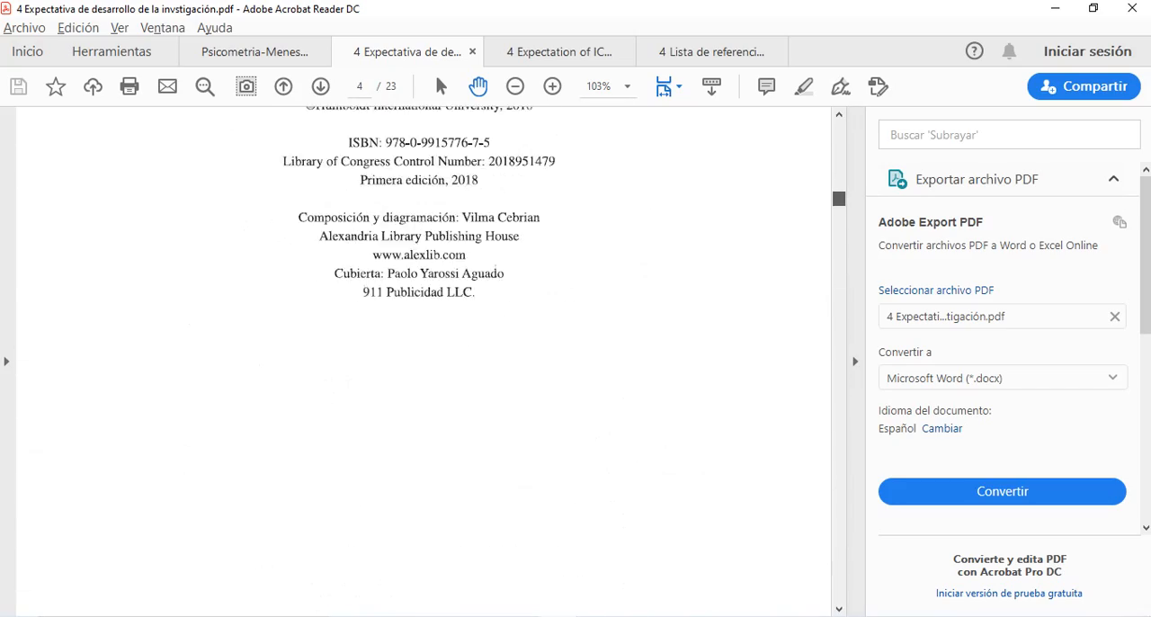
scroll(424, 361, up, 12)
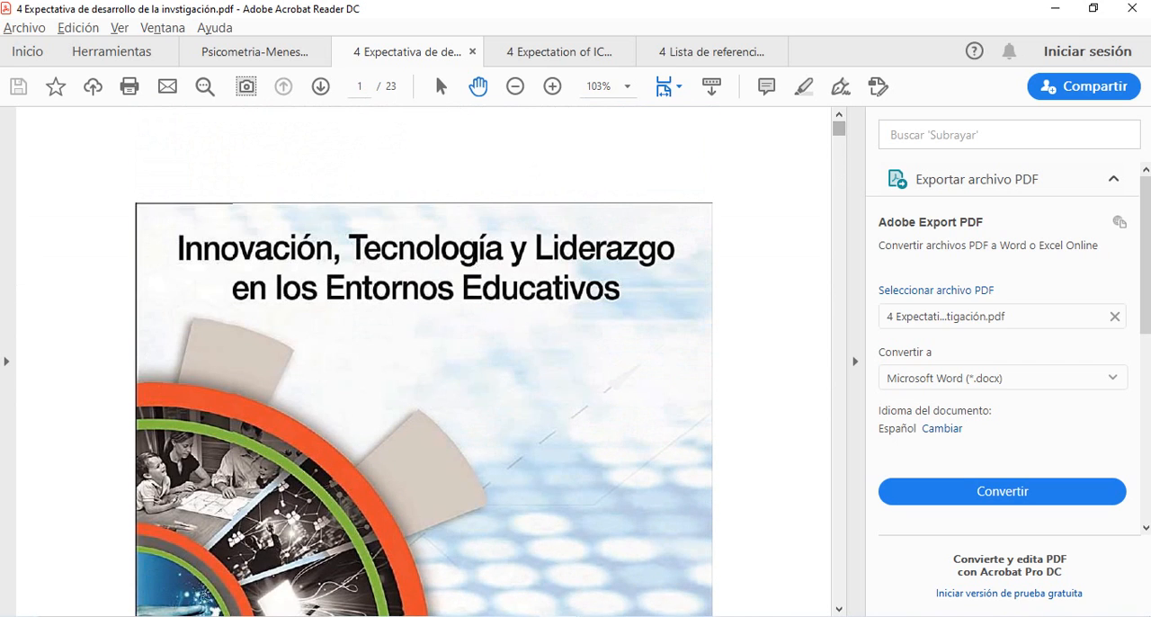
scroll(423, 362, down, 6)
scroll(423, 361, down, 6)
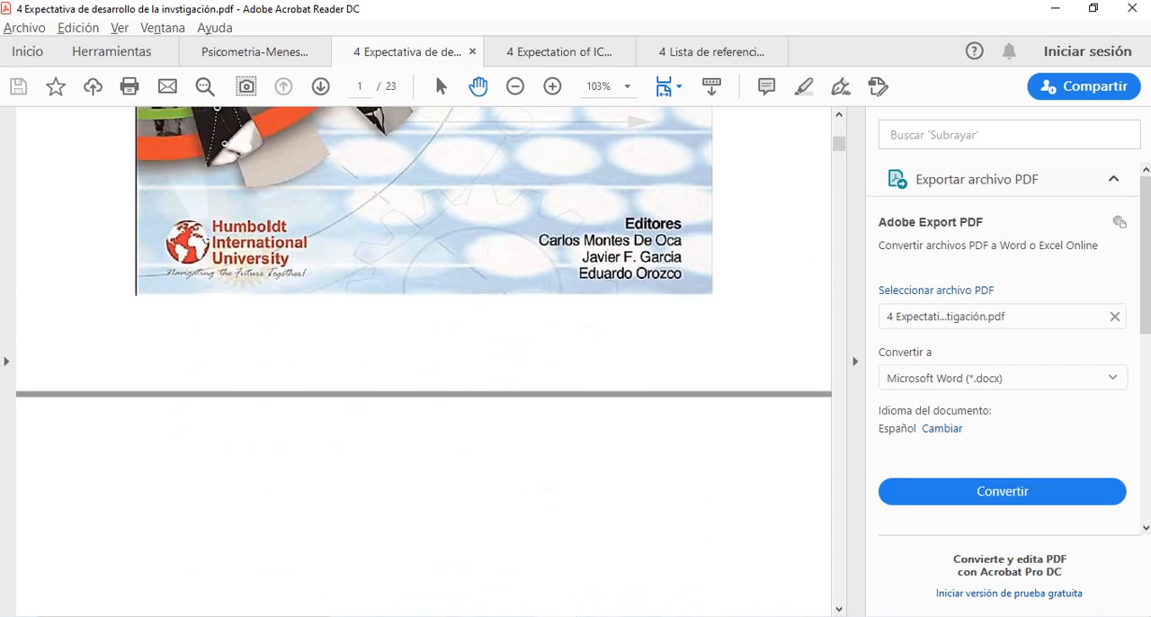
- Switch to Word, select the highlighted O in the first projection table's source note, and choose APA Sexta edición as the citation style
key(alt+Tab)
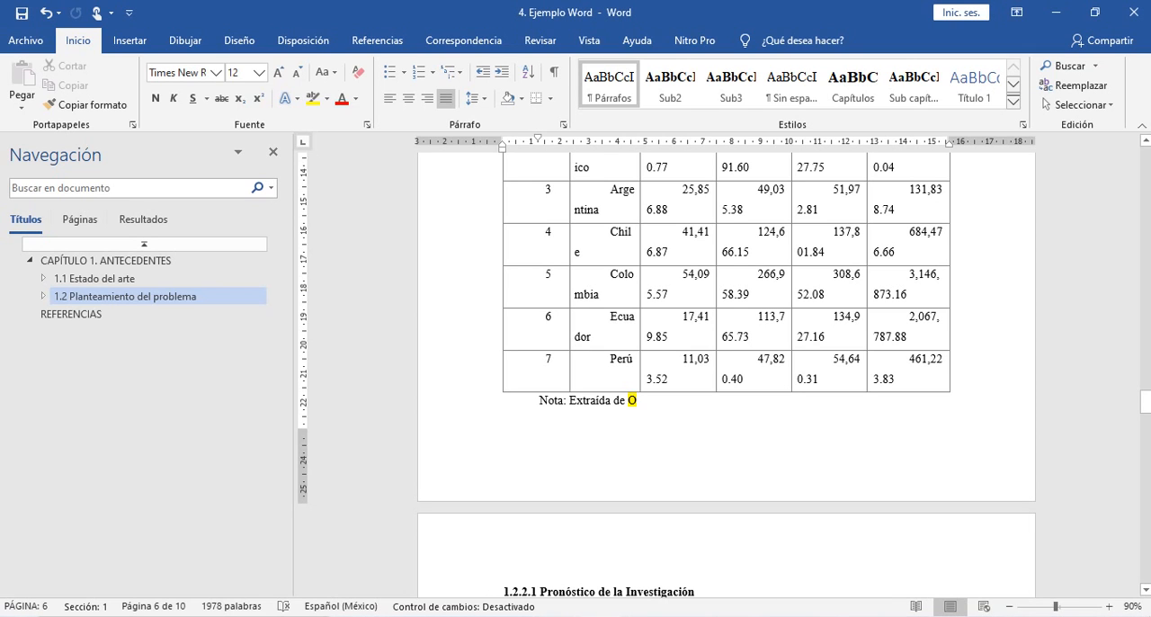
key(shift+Left)
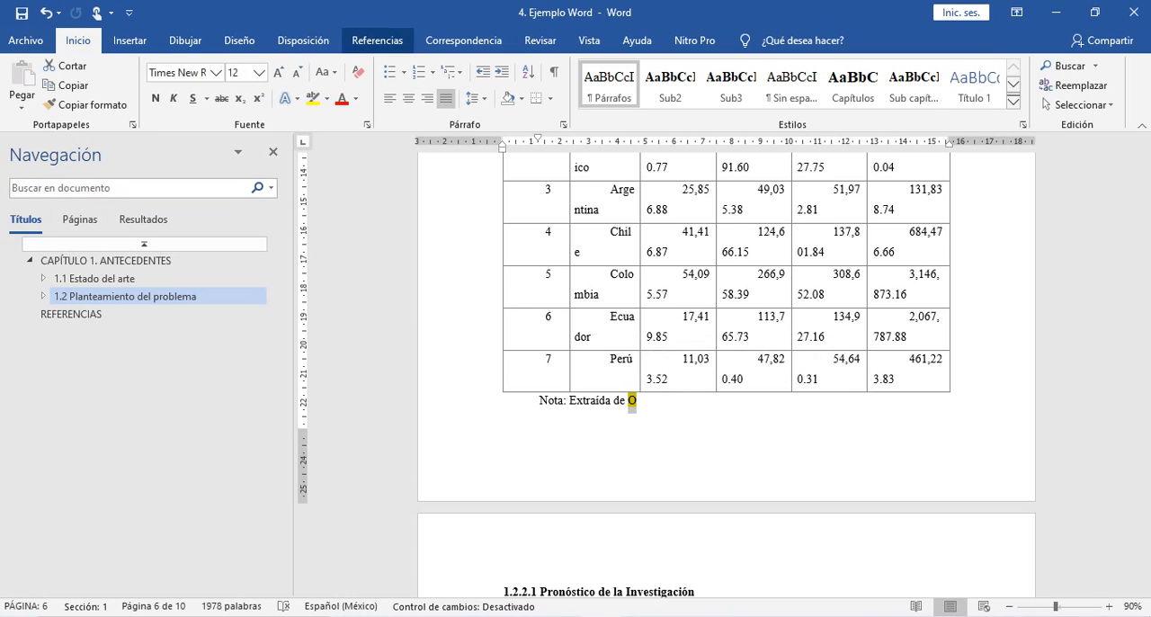
click(377, 40)
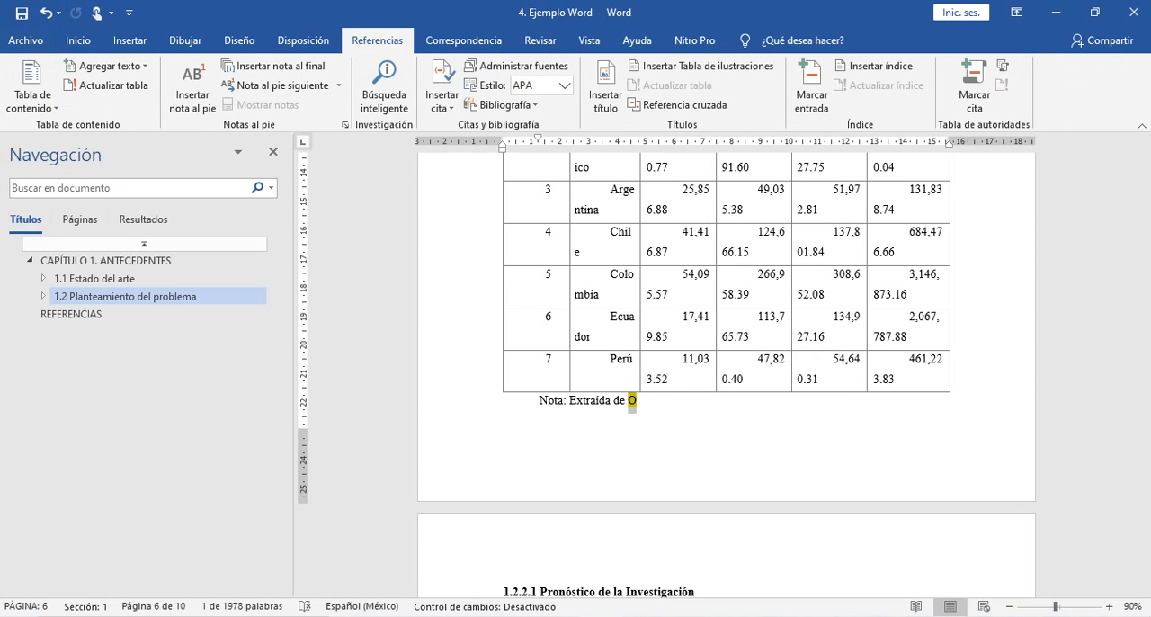
click(441, 99)
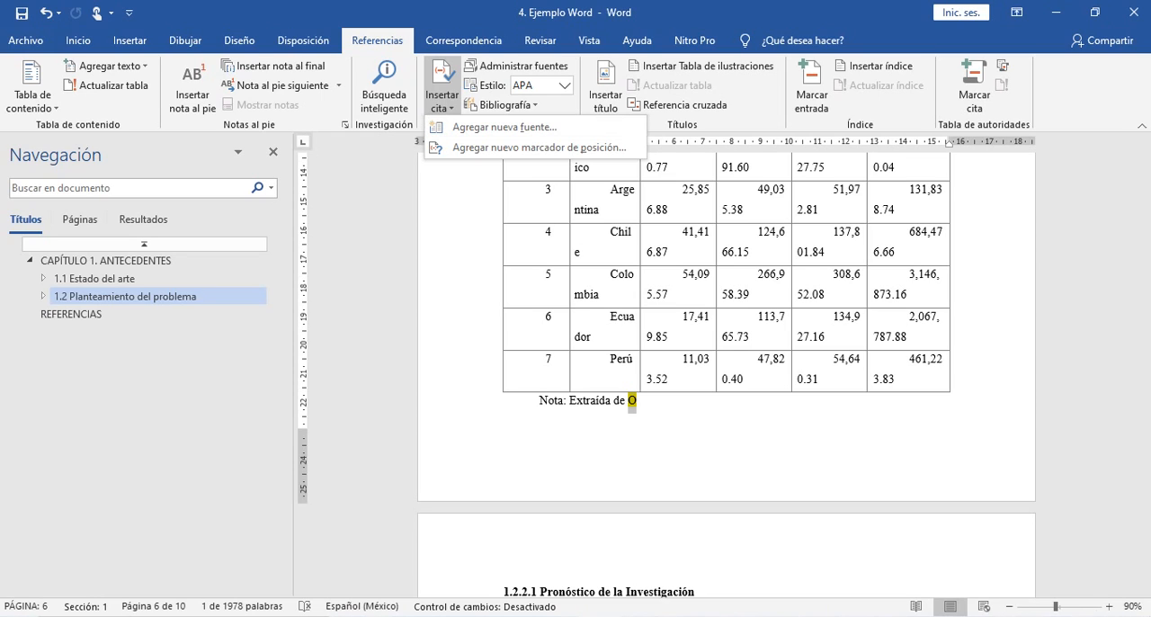
click(441, 99)
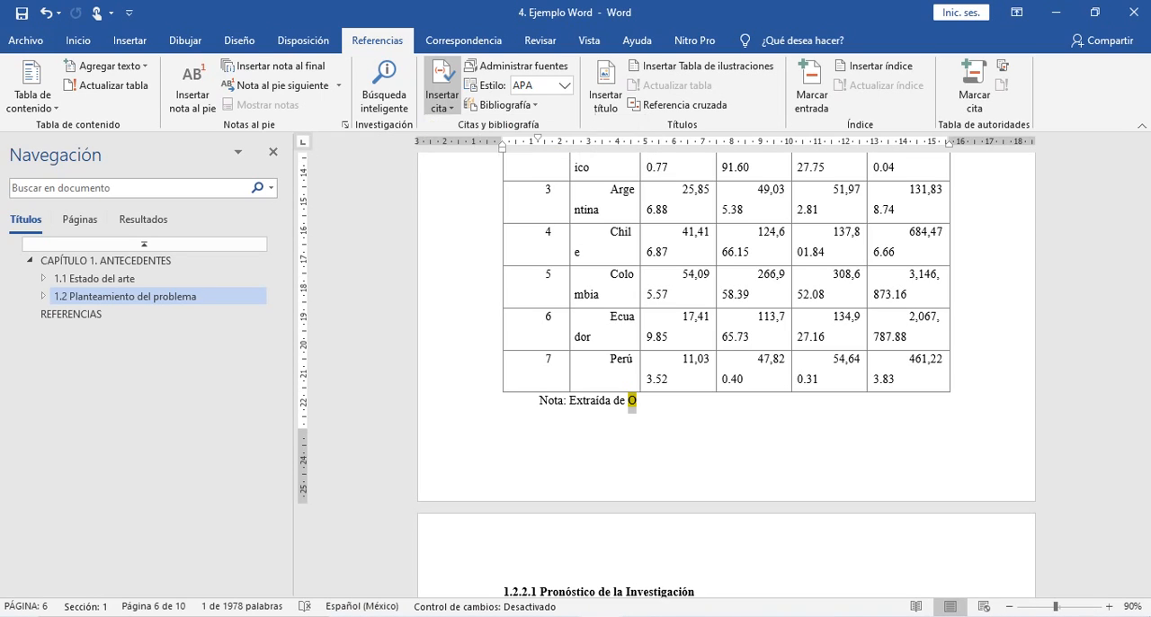
click(564, 85)
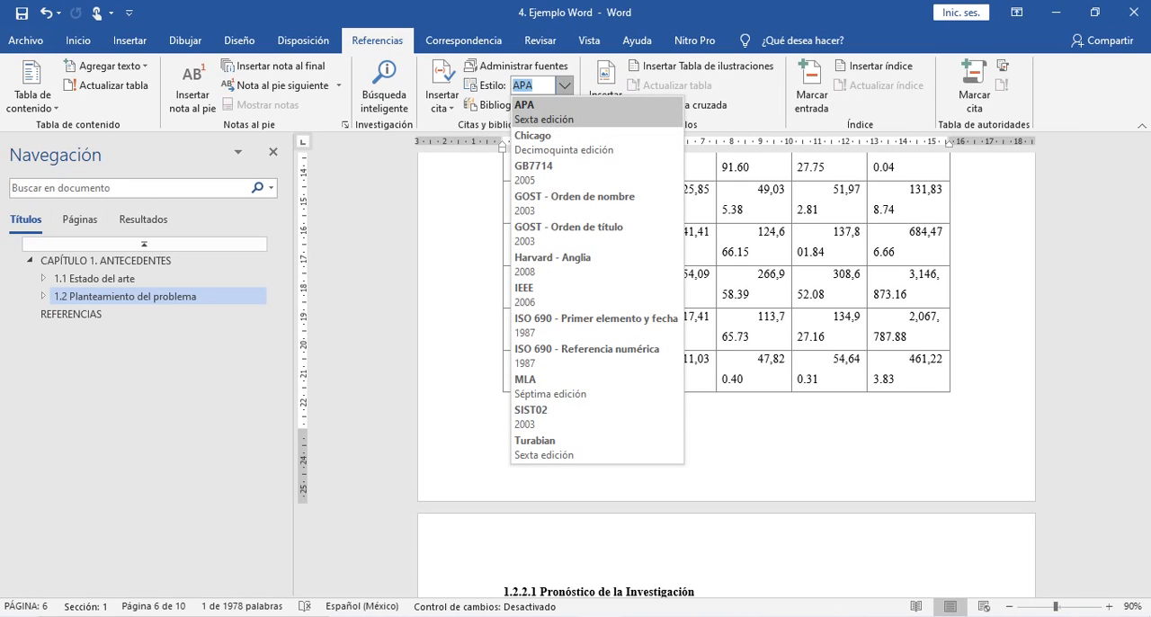
click(544, 111)
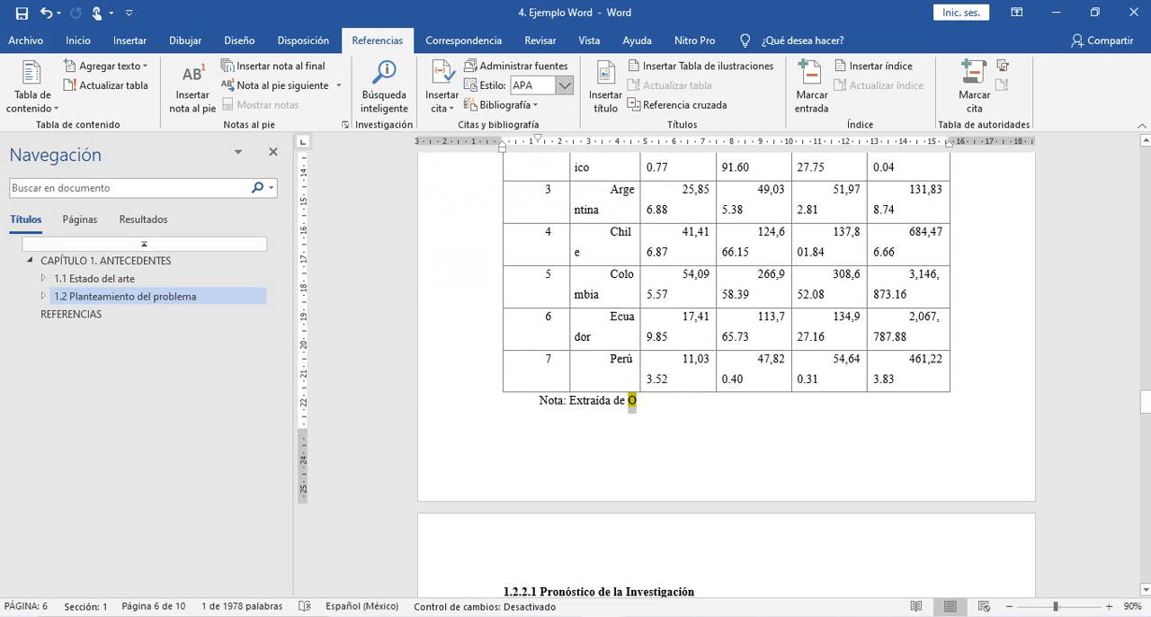
click(565, 85)
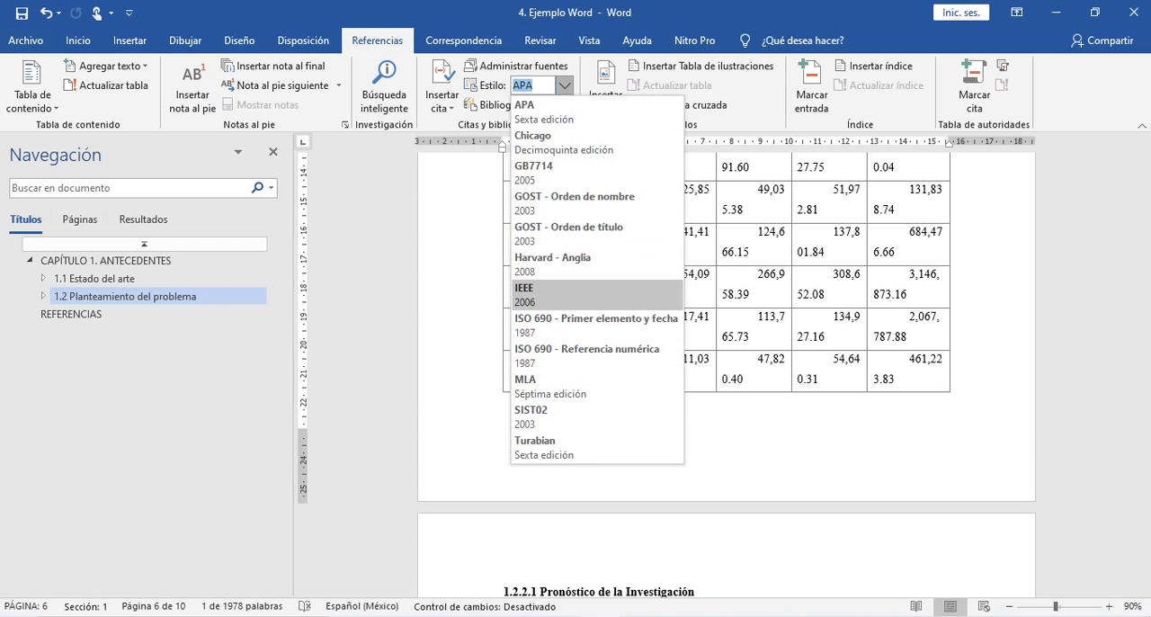
click(558, 112)
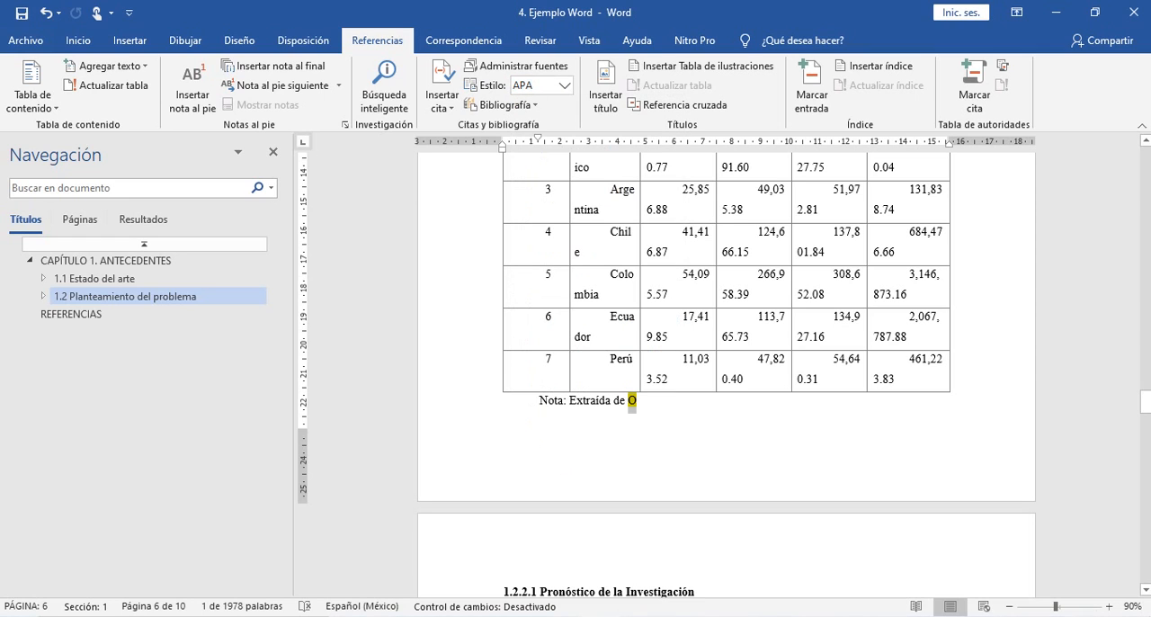
- Start a new citation source for the table note and set its source type to Sección de libro
click(441, 99)
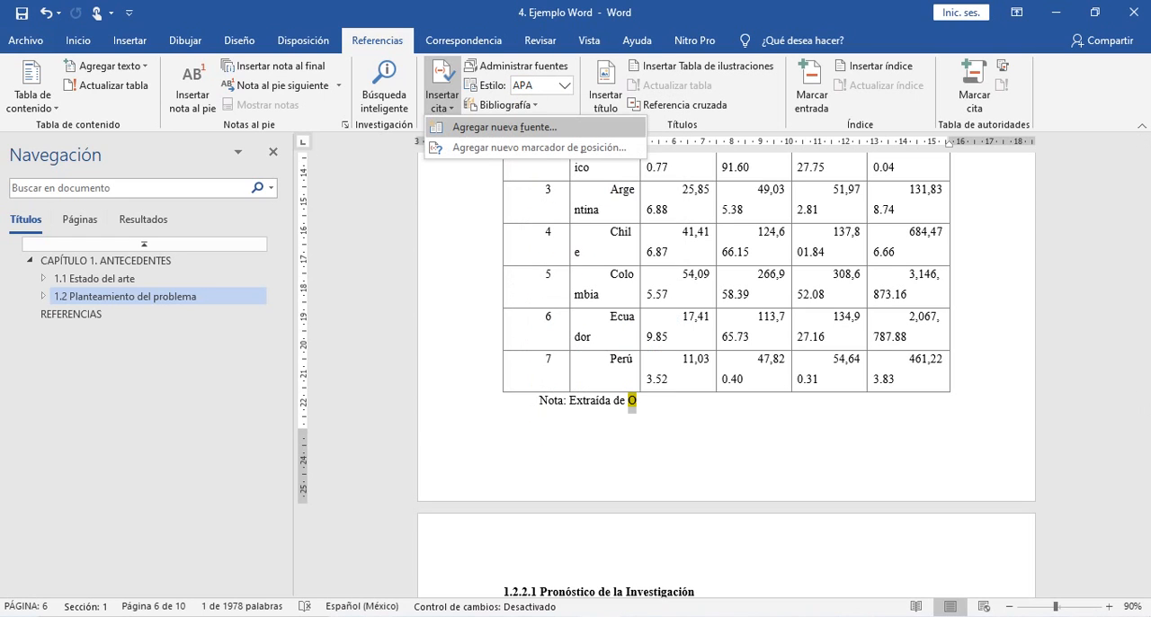
click(504, 127)
click(565, 212)
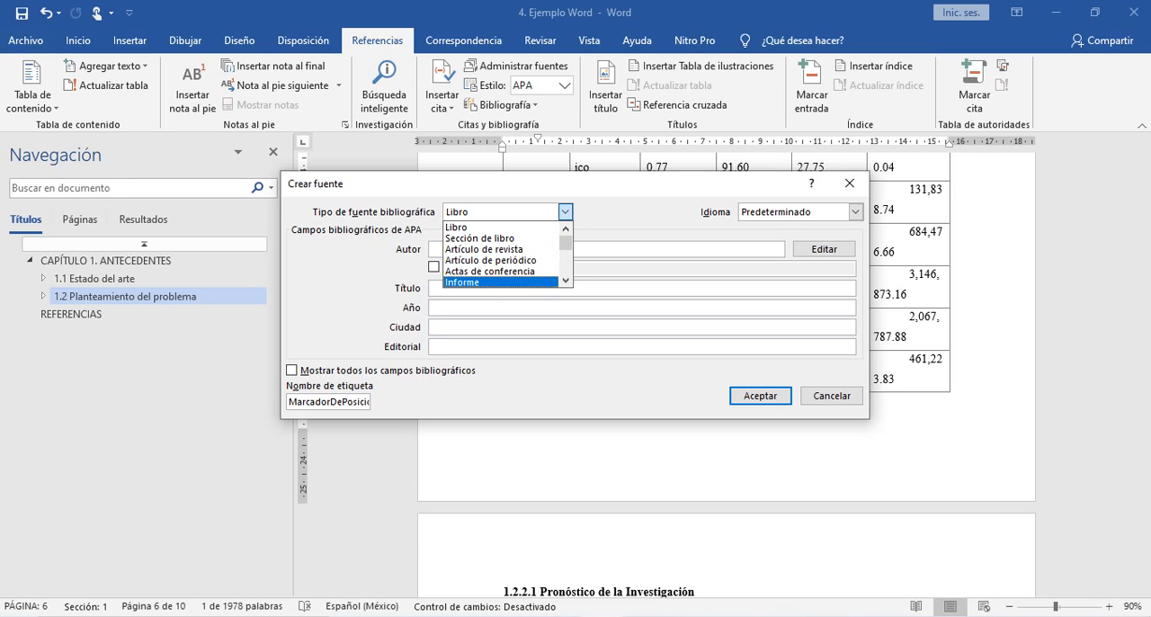
click(565, 280)
click(566, 280)
click(566, 280)
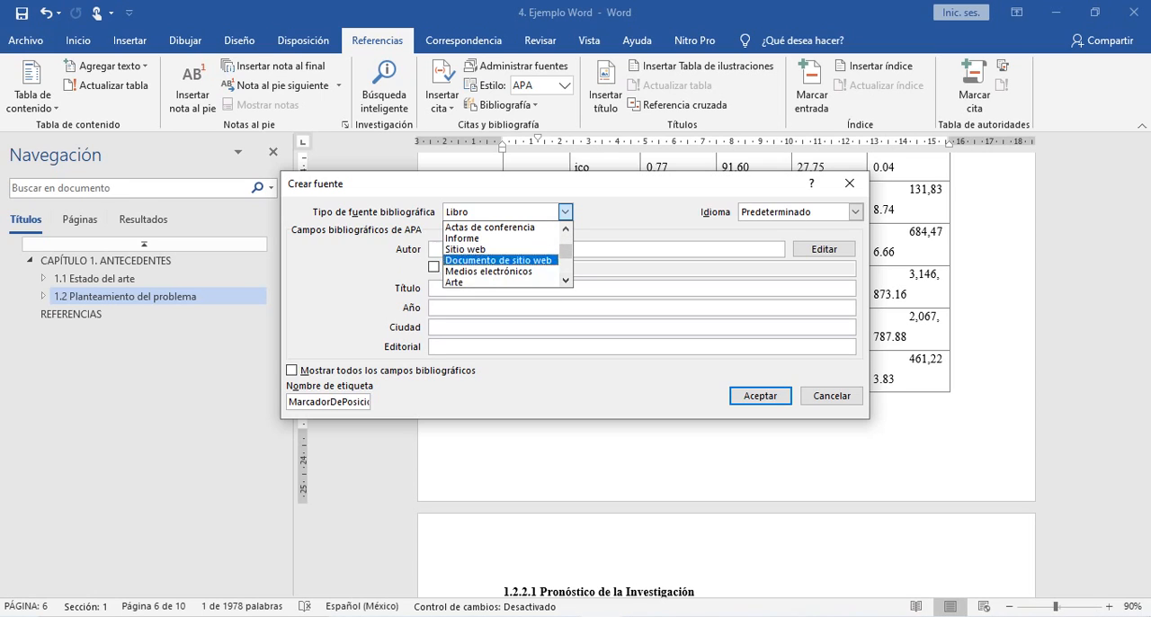
drag(566, 252, 565, 241)
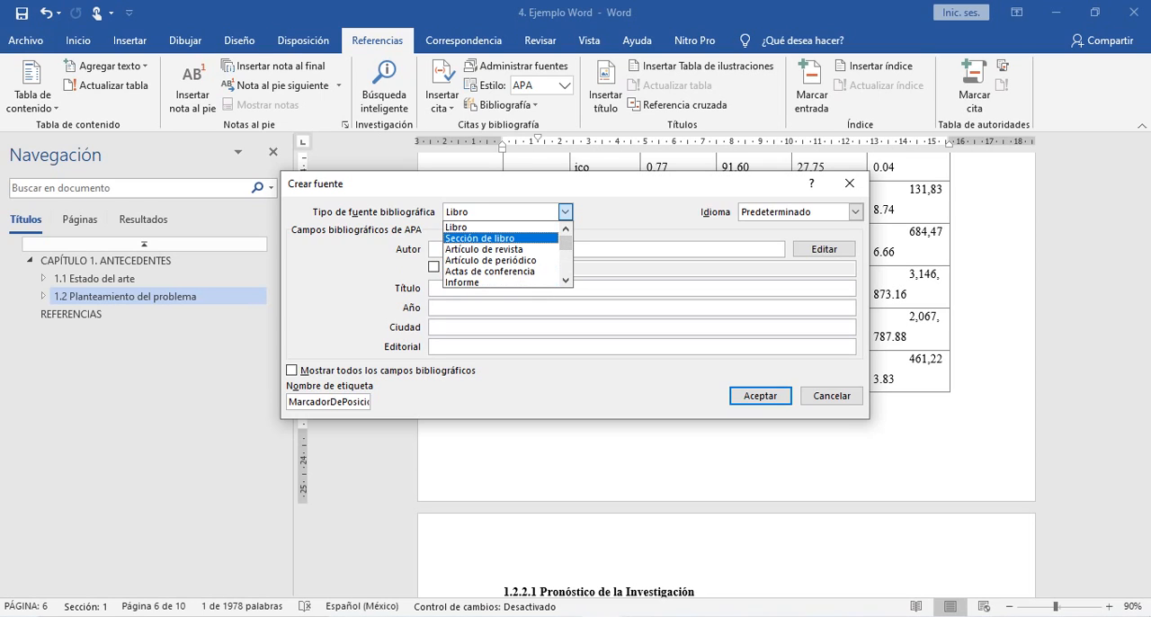
click(490, 237)
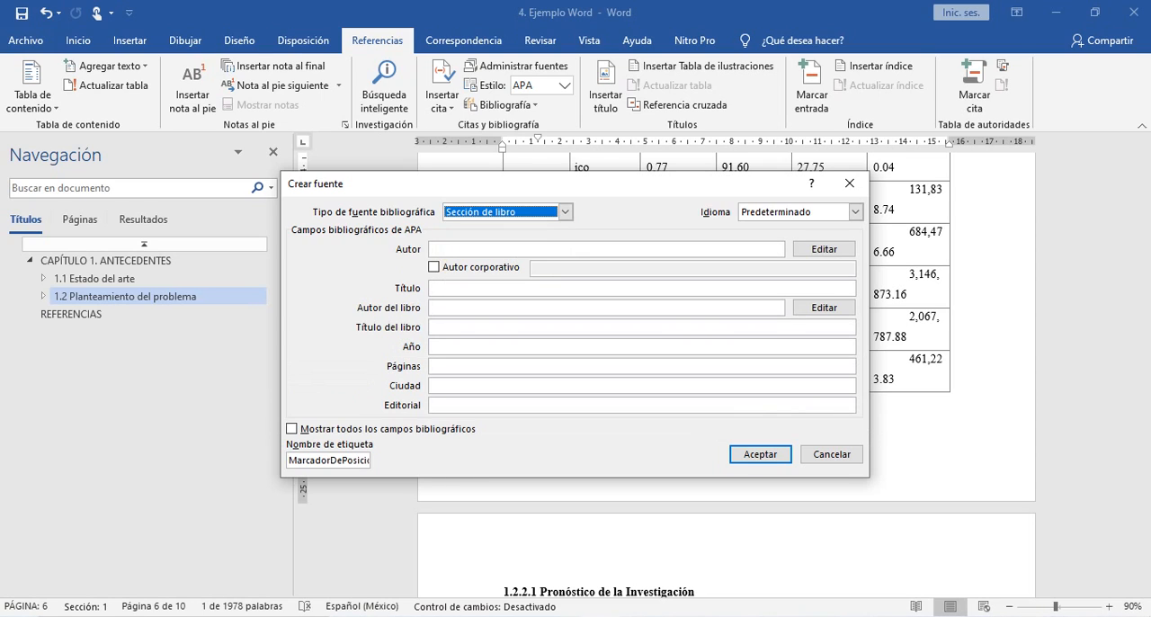
- Switch to the PDF in Acrobat Reader and check the book's title, publisher and editors on the cover
key(alt+Tab)
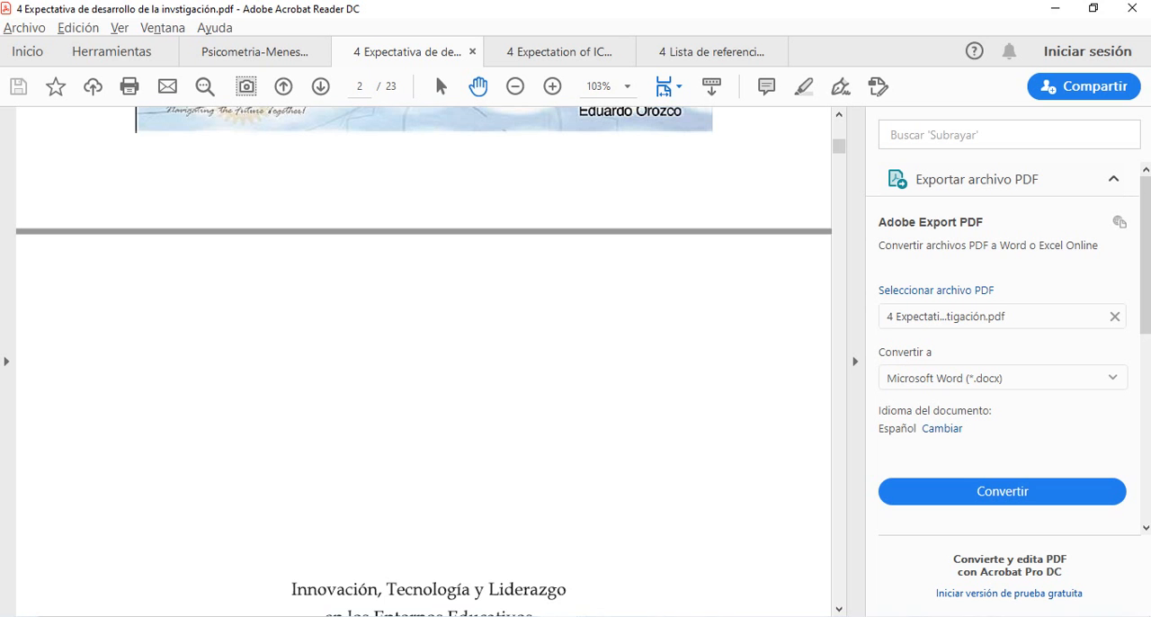
scroll(424, 360, up, 10)
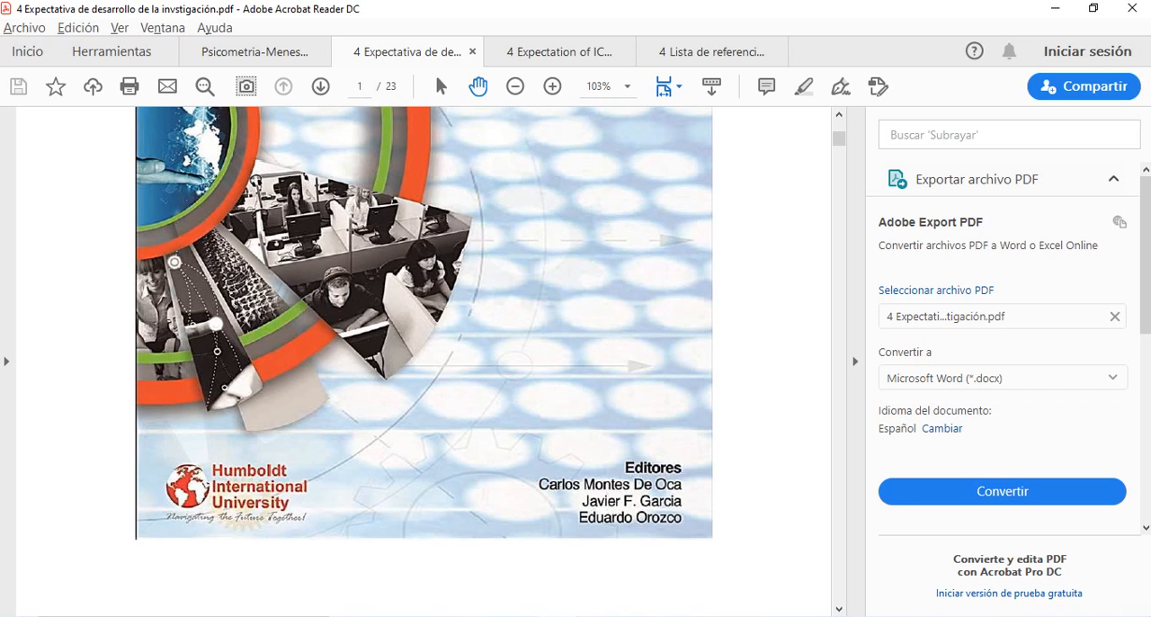
scroll(424, 360, down, 2)
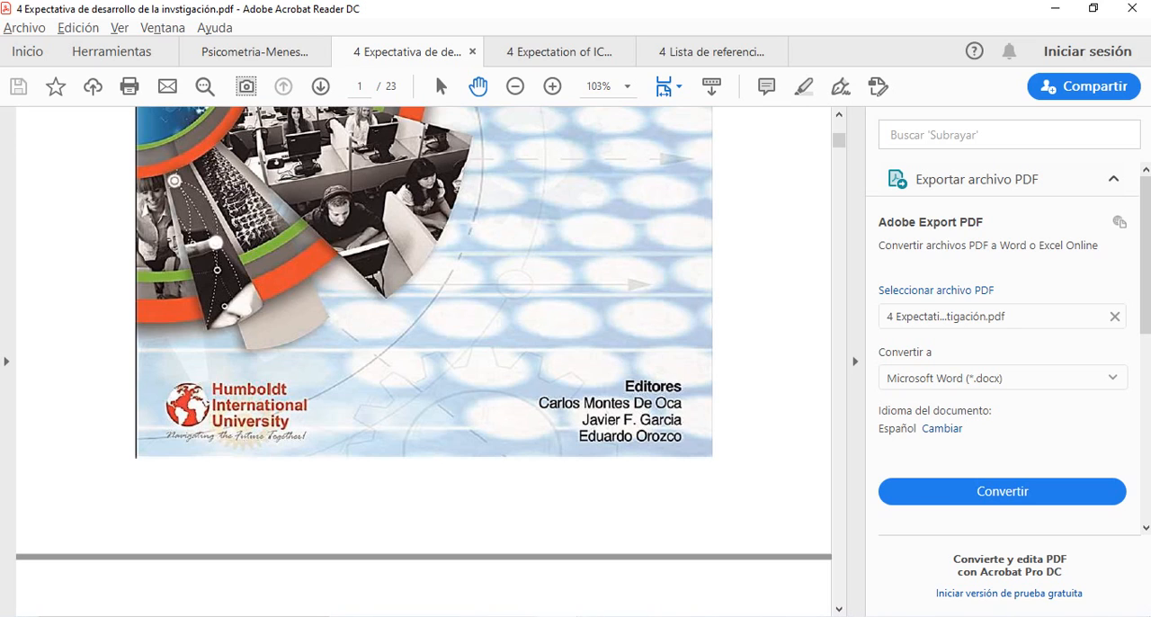
scroll(423, 360, down, 6)
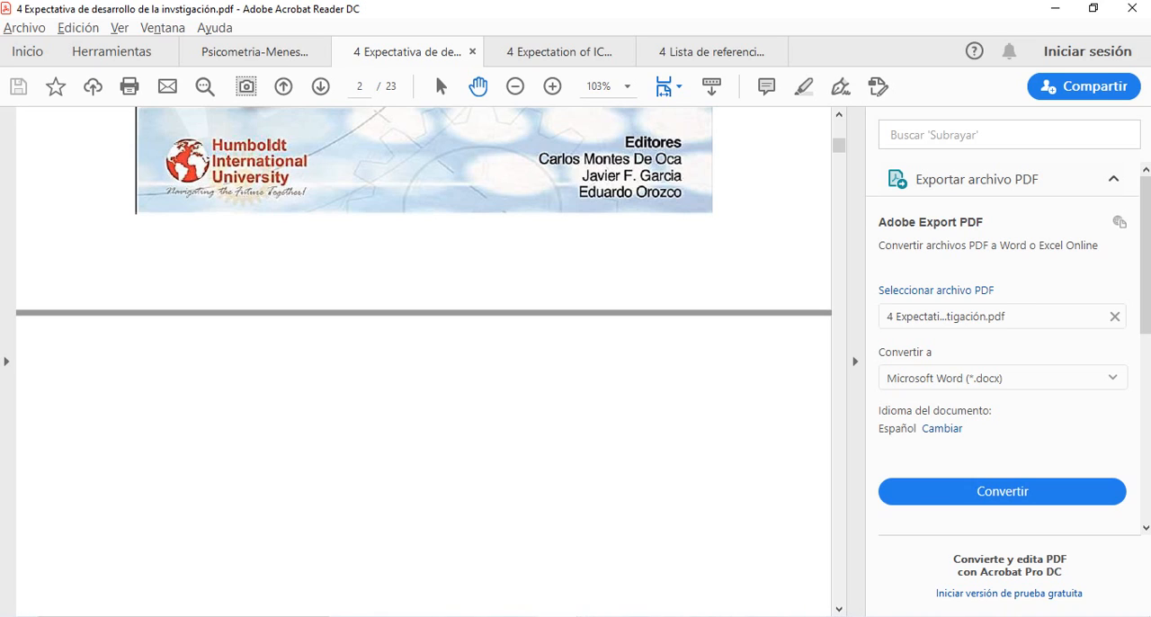
scroll(423, 360, down, 5)
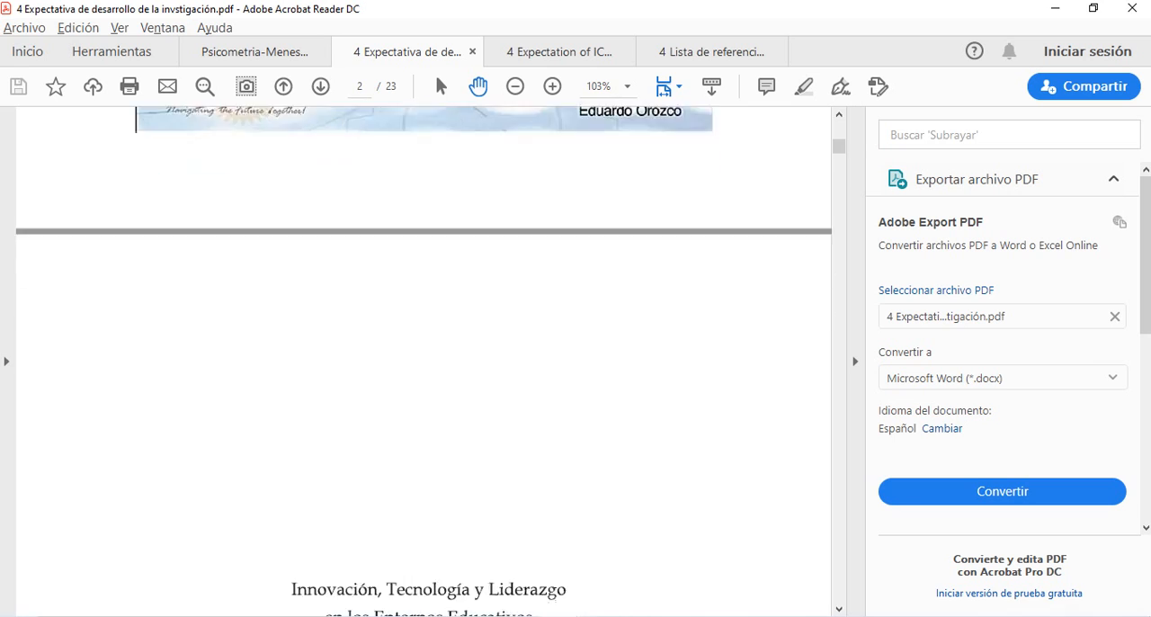
scroll(422, 360, up, 8)
scroll(423, 360, up, 7)
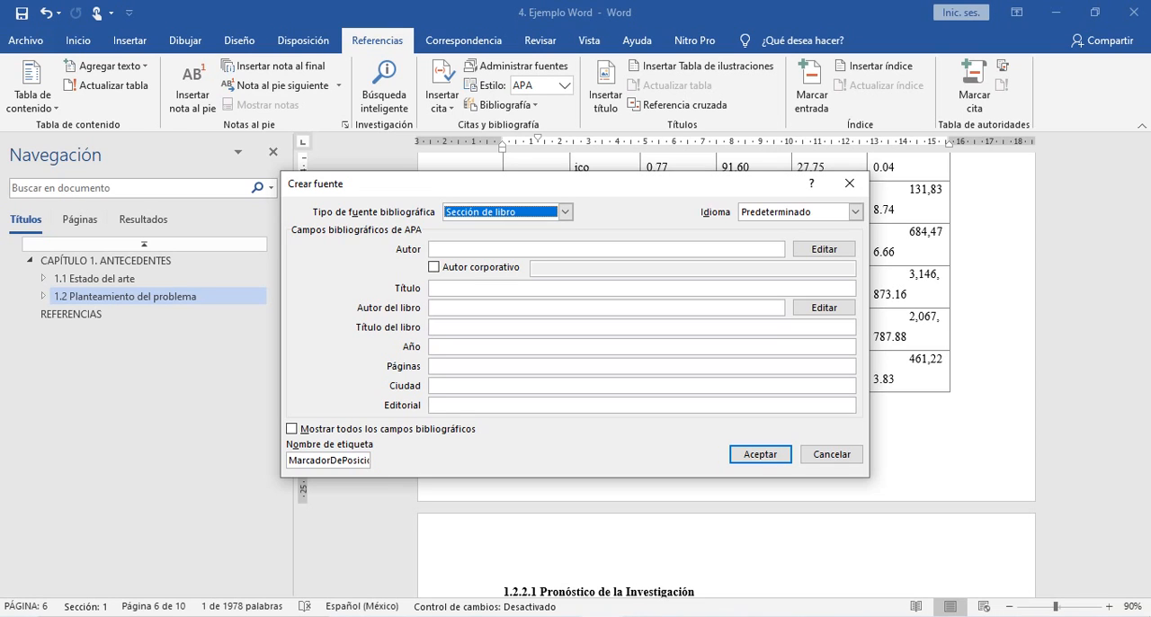
- Keep Sección de libro as the source type and check the book's title on the PDF cover in Acrobat Reader
click(565, 212)
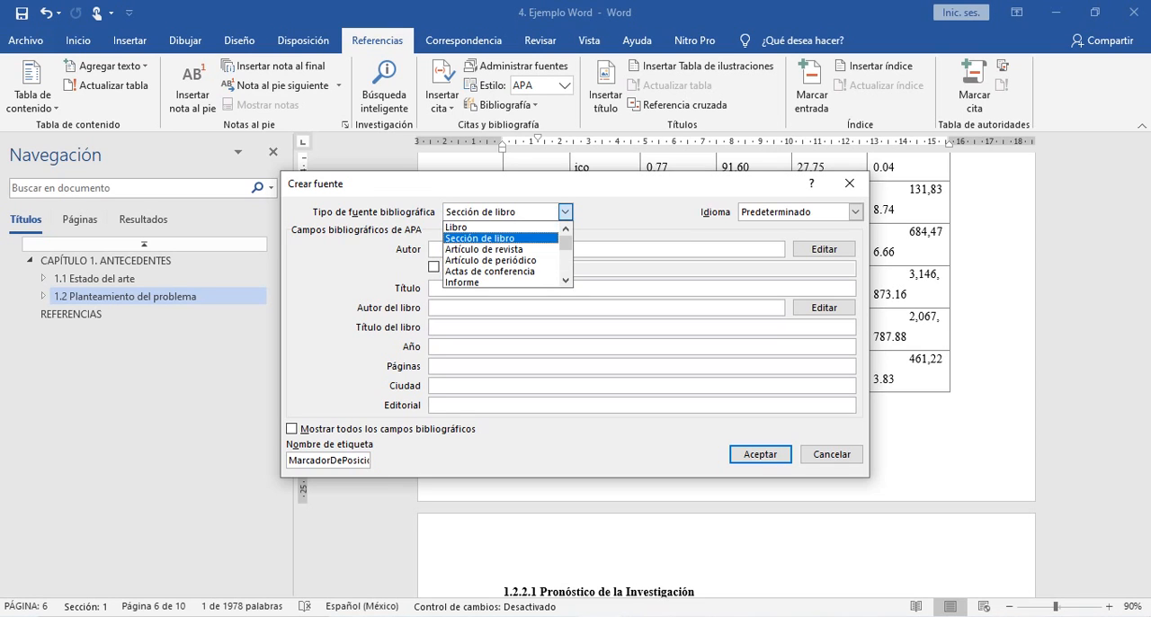
click(480, 238)
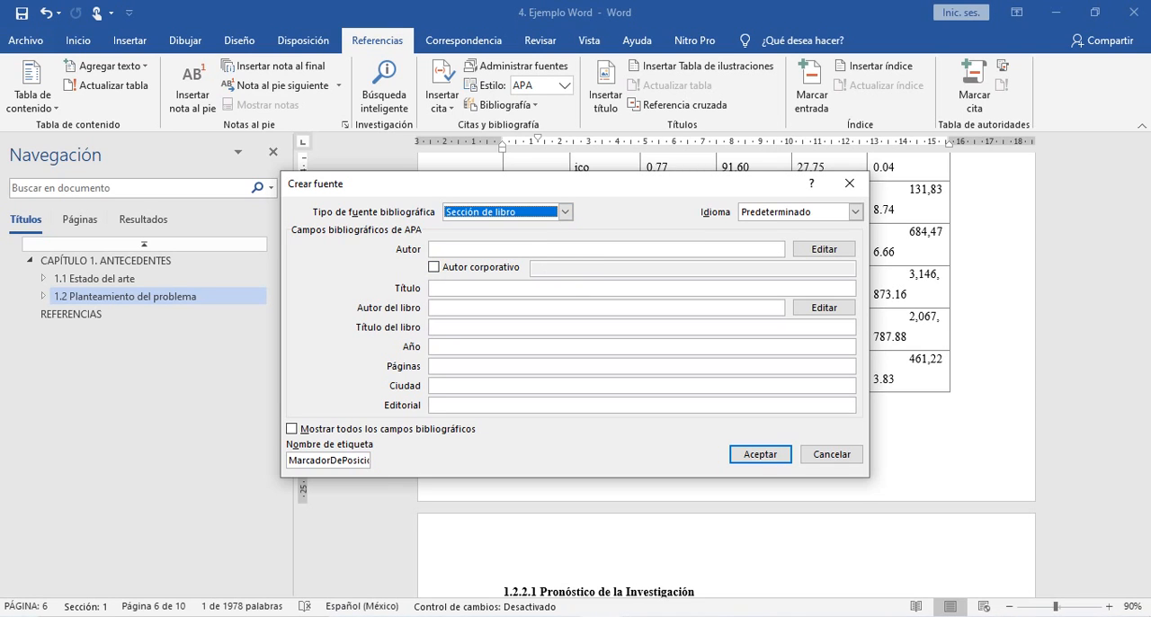
click(476, 288)
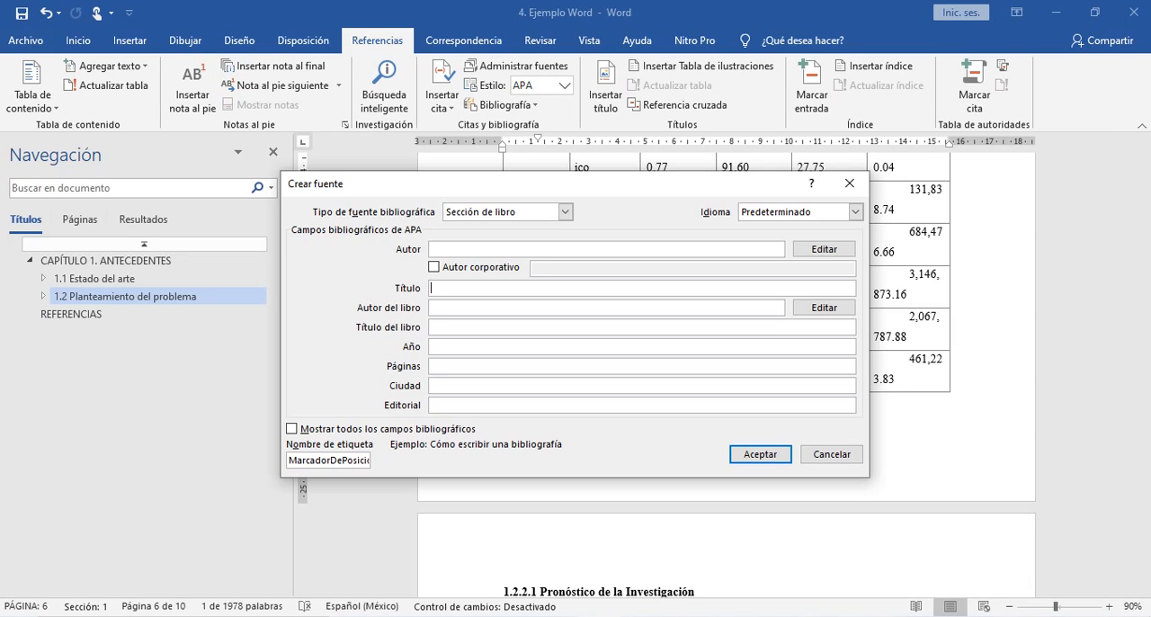
text(I)
key(BackSpace)
key(alt+Tab)
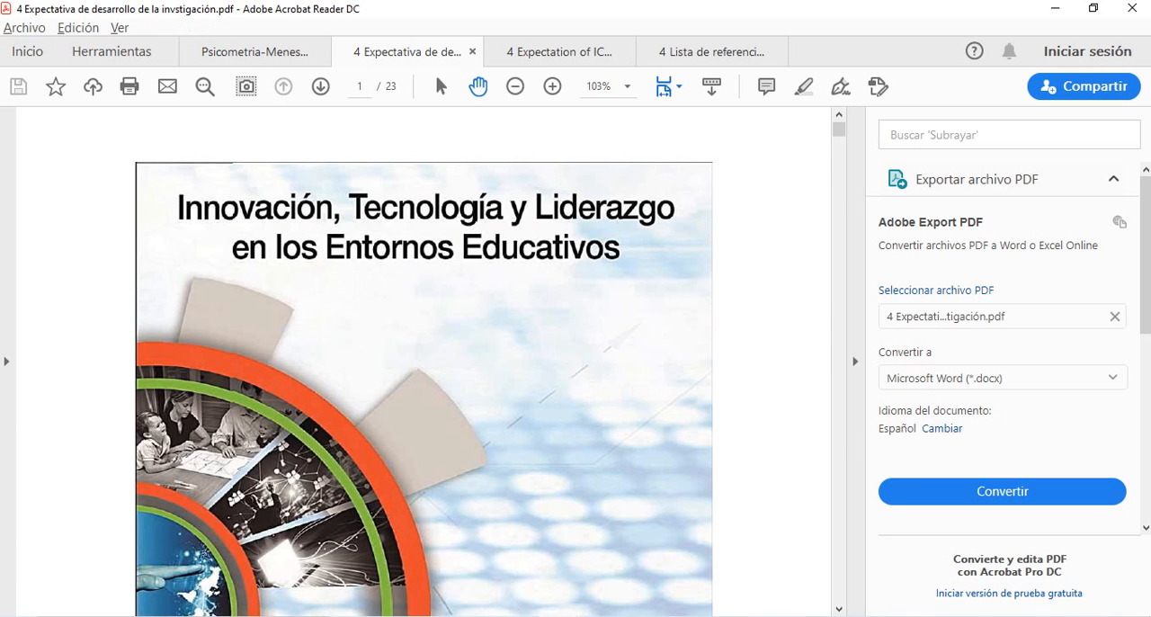
- Switch back to Word and enter "linivación, Tecnología y Liderazgo en los entornos educativos" as the book title, consulting the PDF cover for the wording
key(alt+Tab)
text(lini)
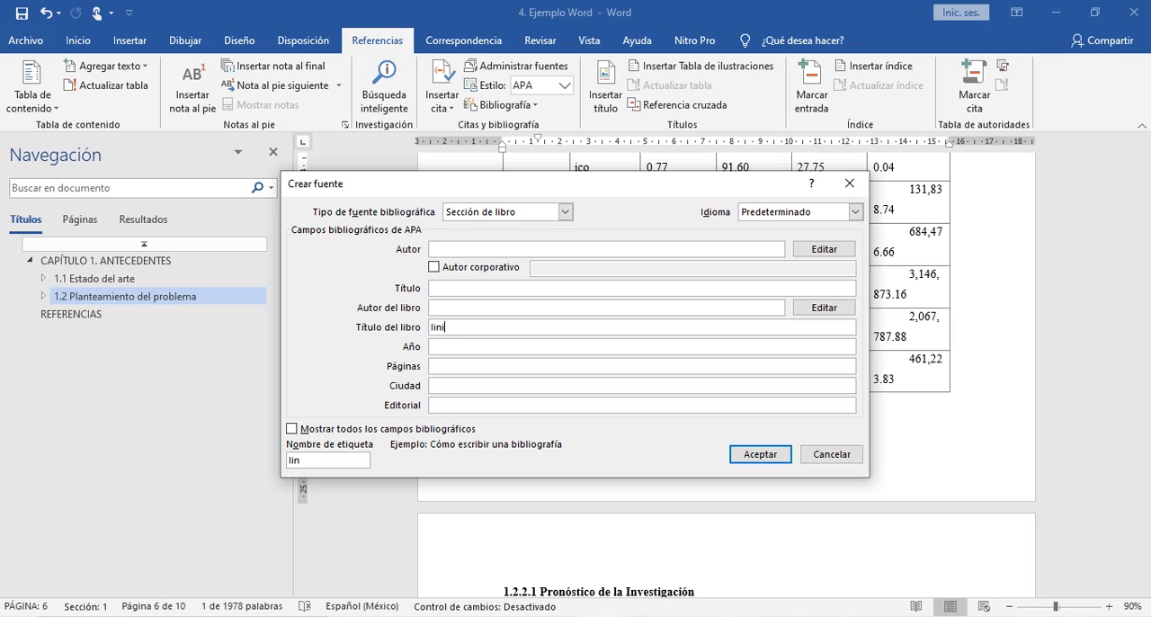
text(vación, Tecnología y Liderazgo)
key(alt+Tab)
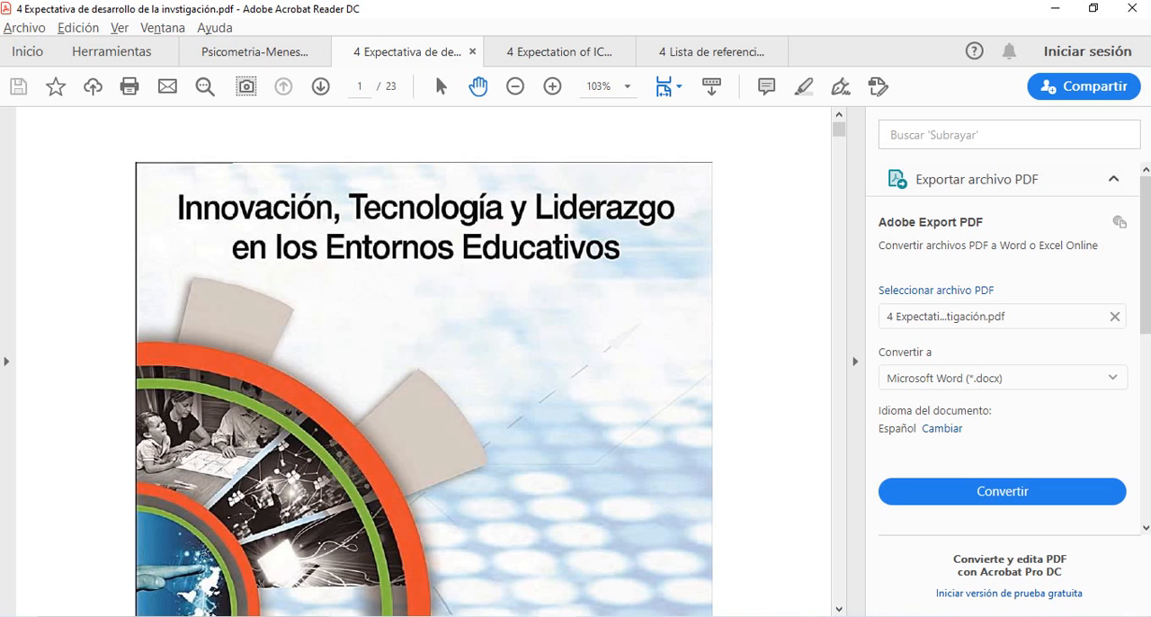
key(alt+Tab)
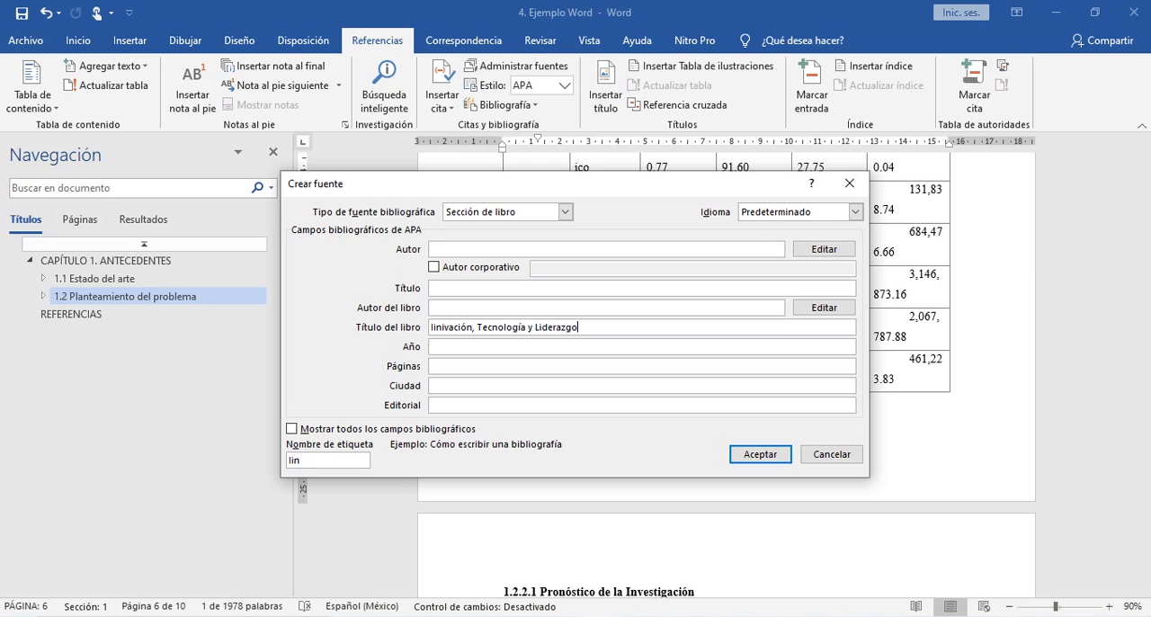
text(en los entornos educativos)
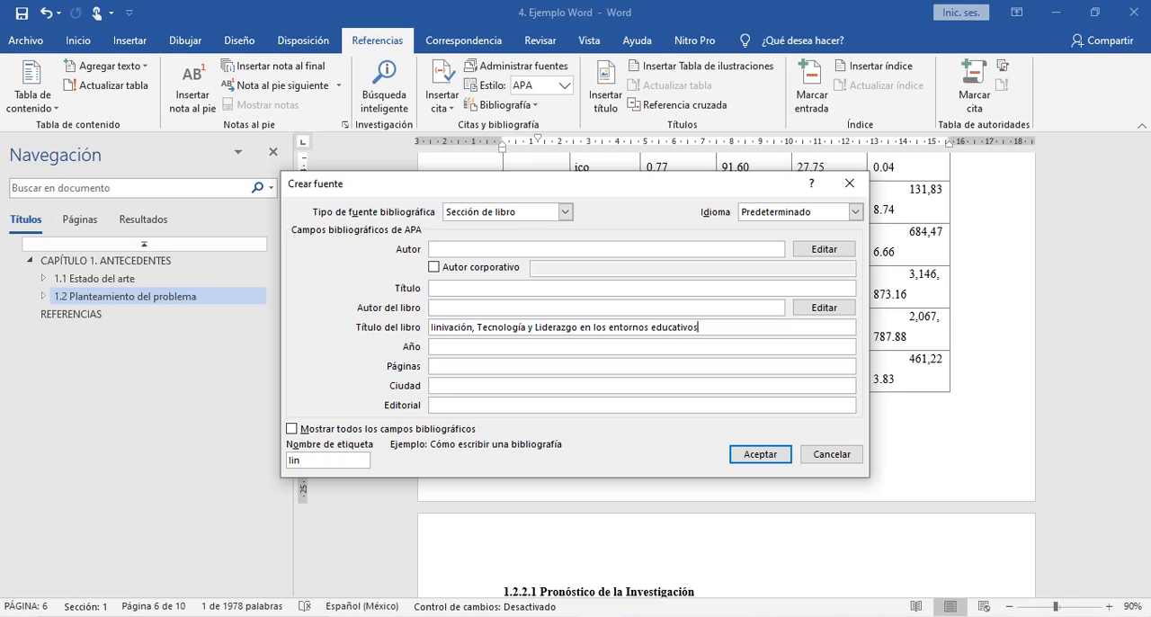
- Switch to the PDF in Acrobat Reader and check the editors' names at the foot of the book cover
click(432, 346)
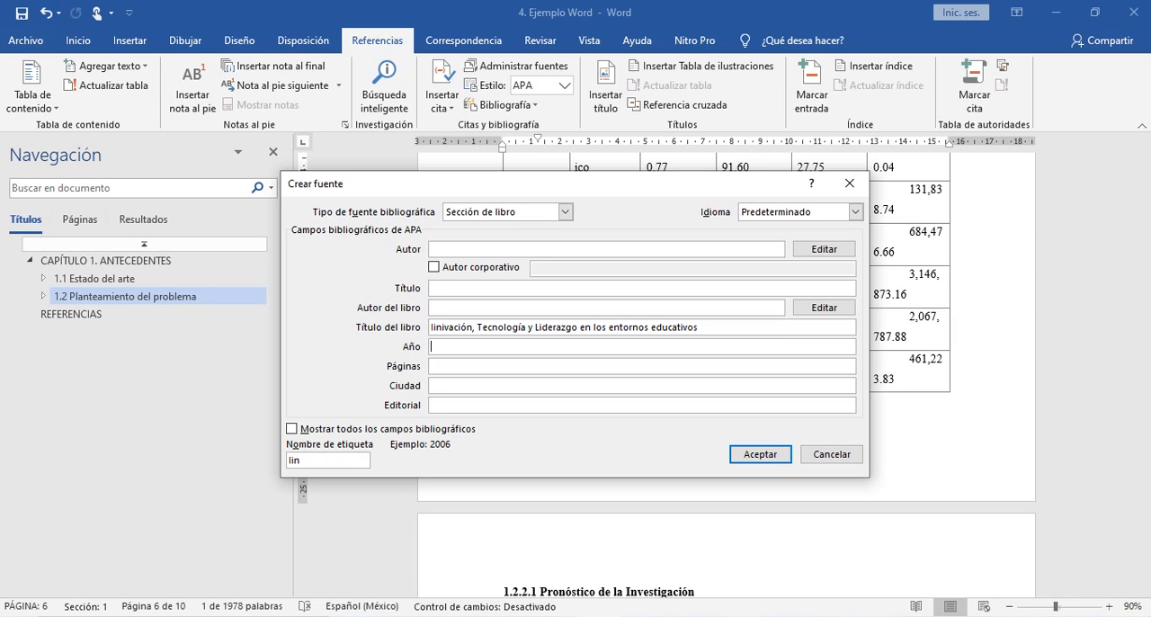
click(432, 308)
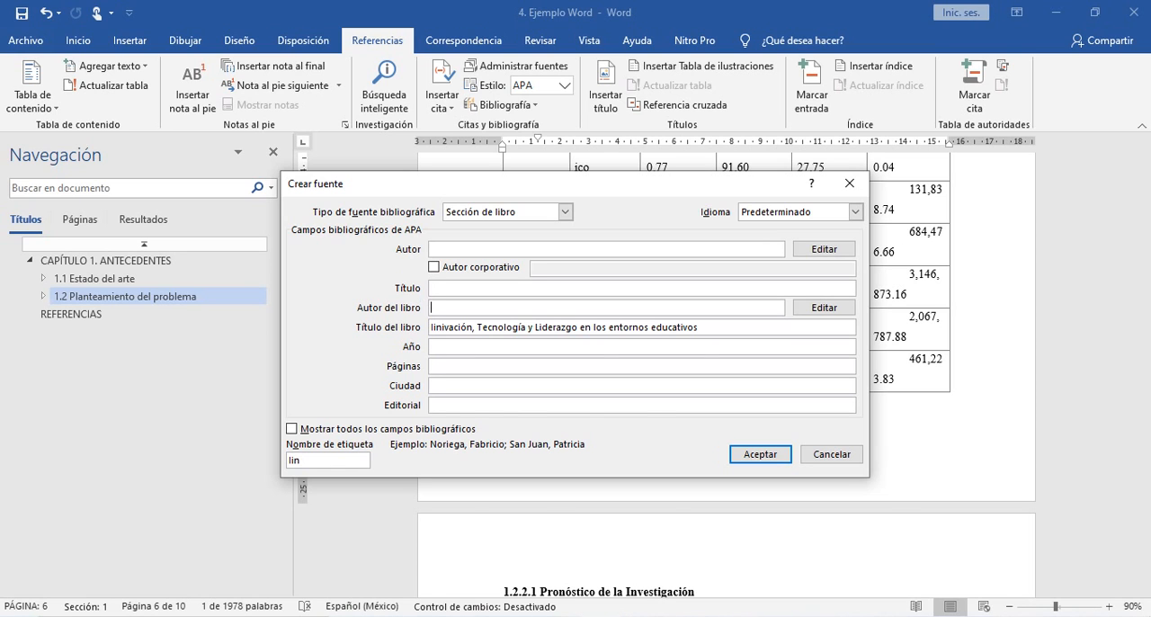
key(alt+Tab)
scroll(422, 360, down, 5)
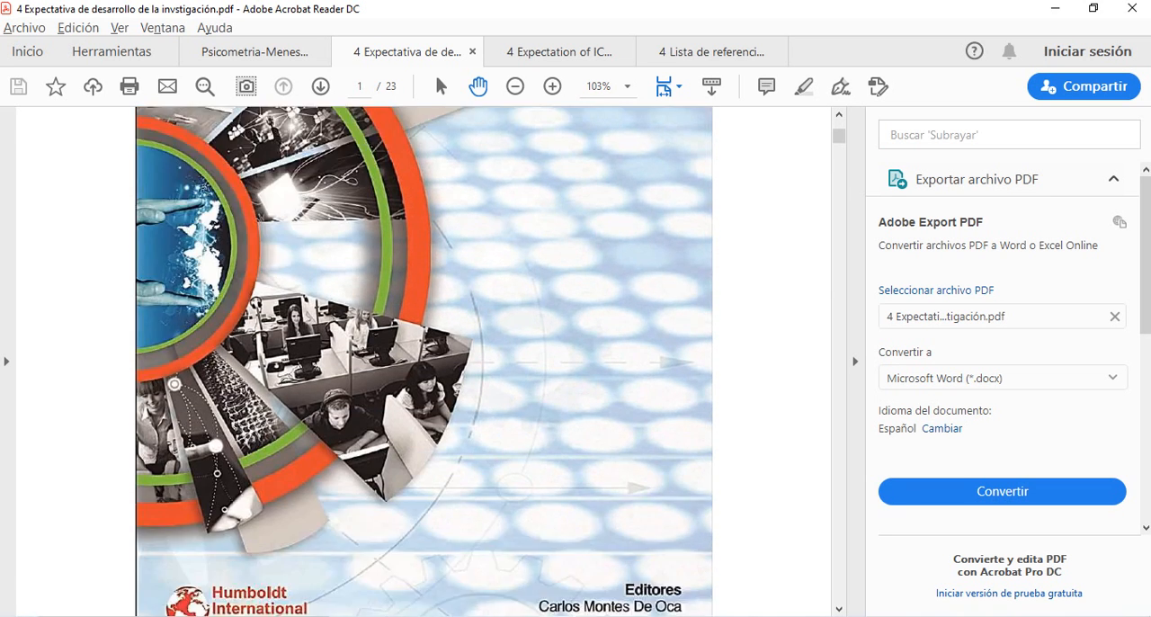
scroll(422, 359, down, 1)
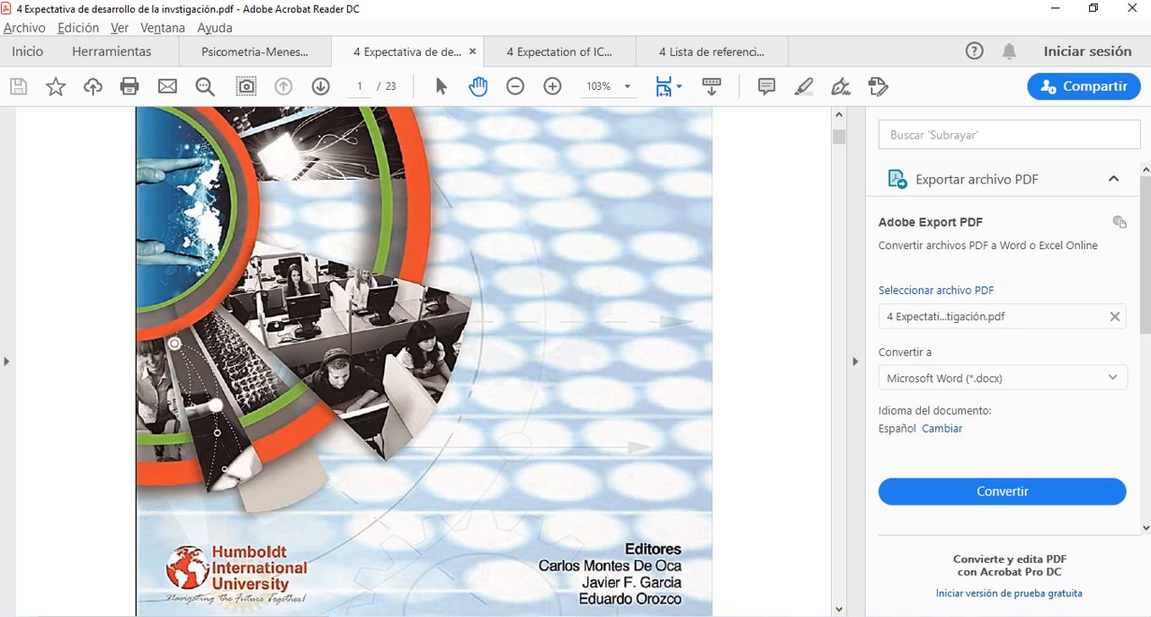
scroll(423, 360, down, 5)
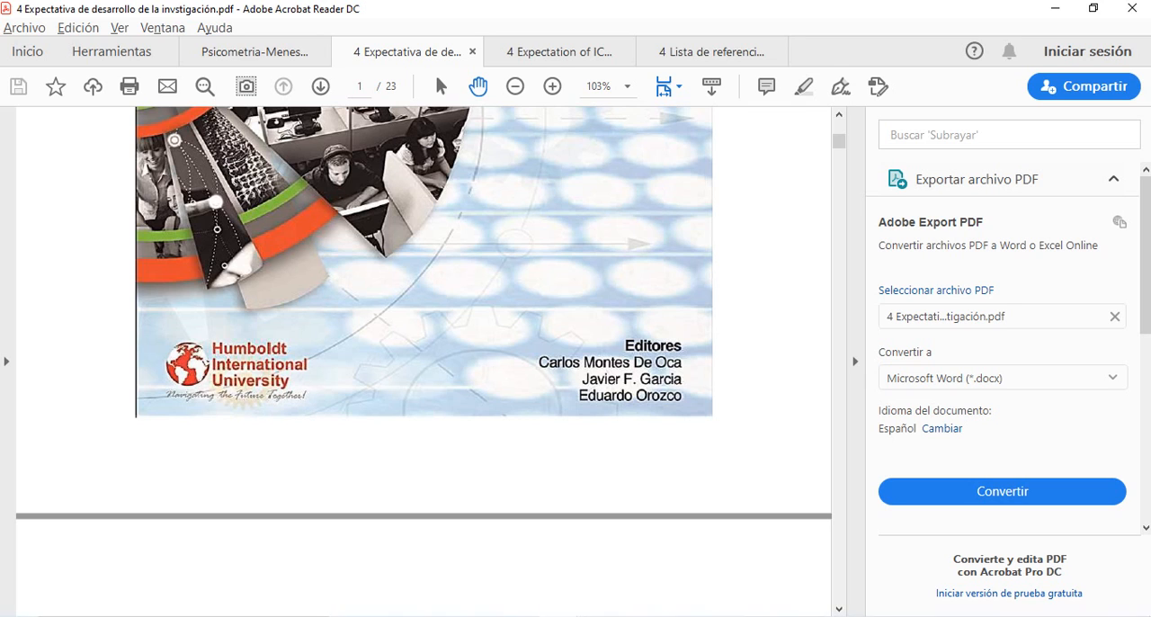
- Return to Word and add the first editor to the book authors, with the full surname and first-name initial, checking the PDF cover
key(alt+Tab)
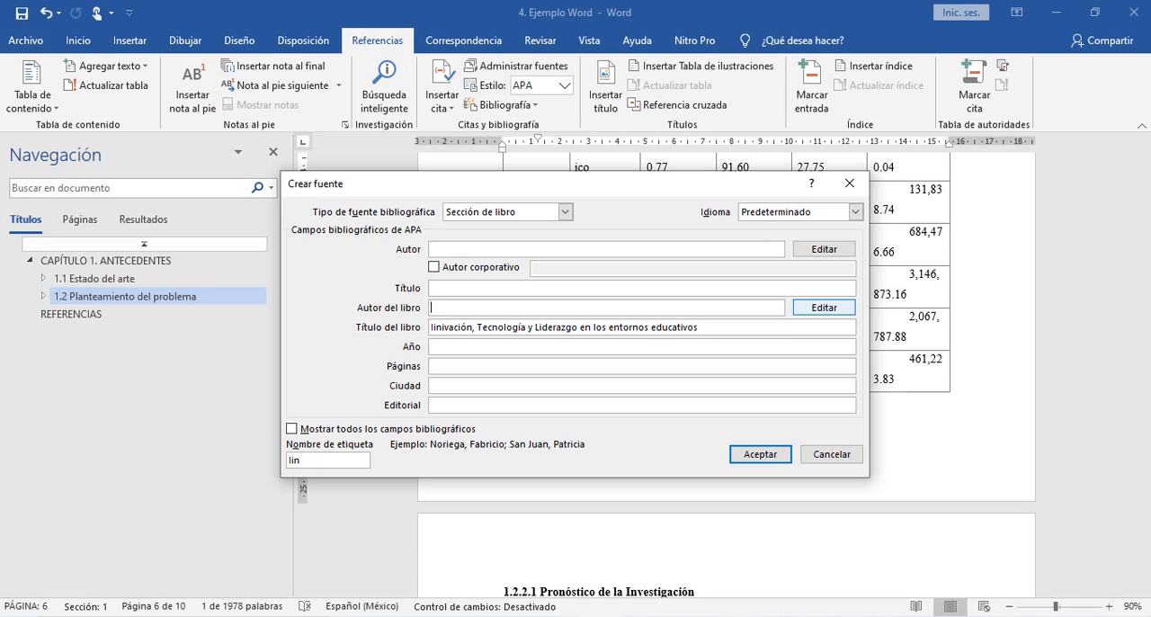
click(824, 307)
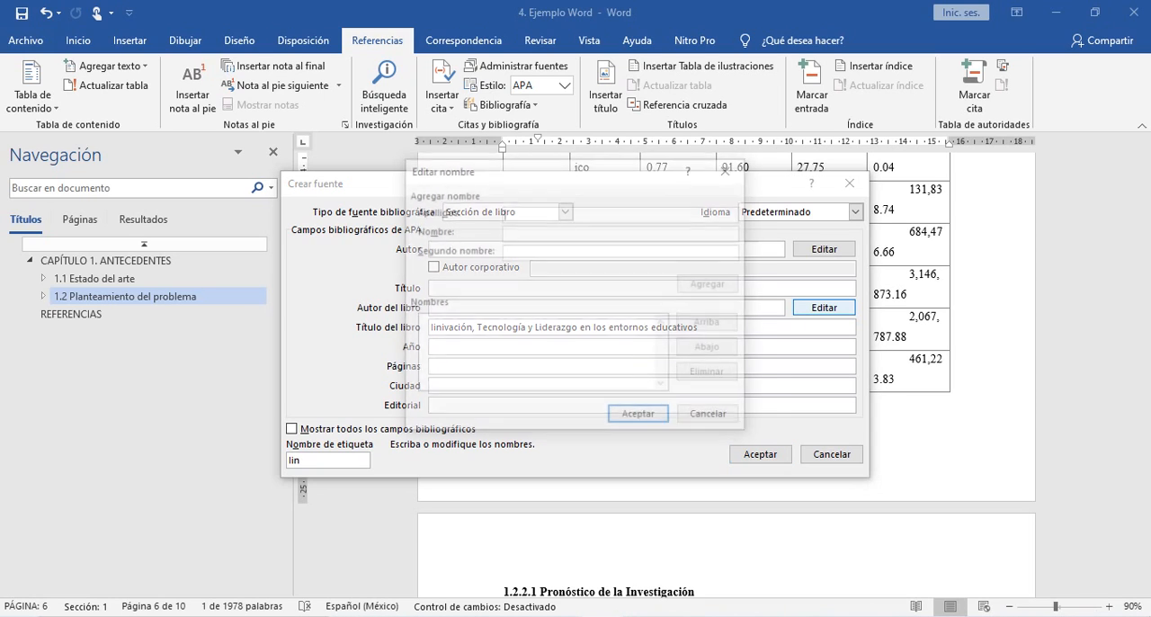
text(Mo)
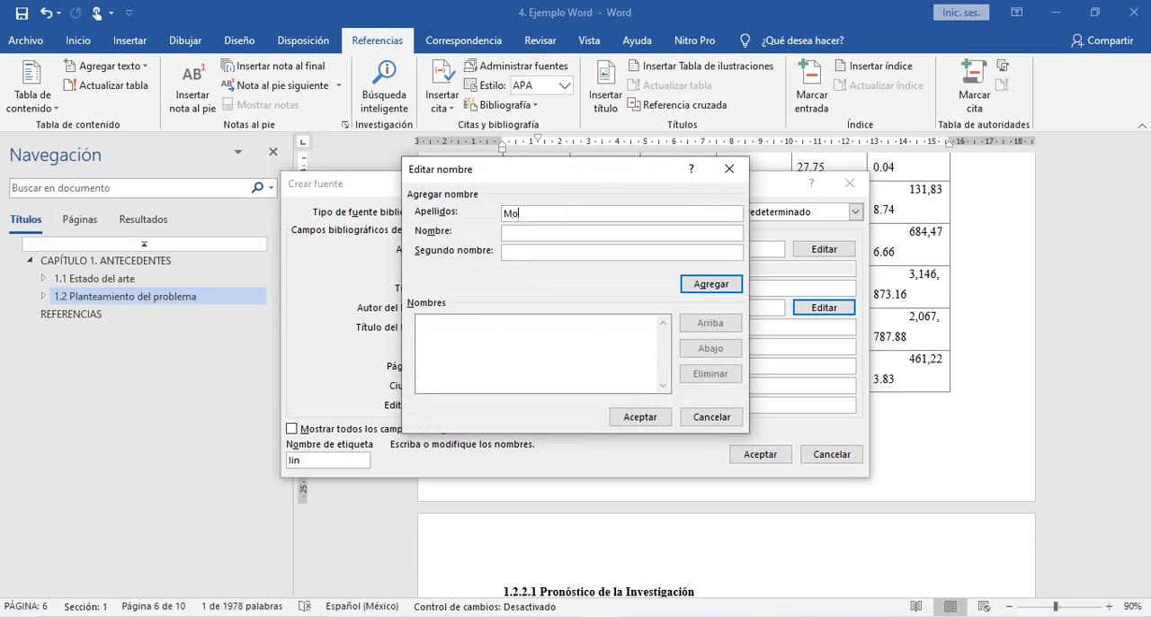
text(ntes ee Oca)
key(alt+Tab)
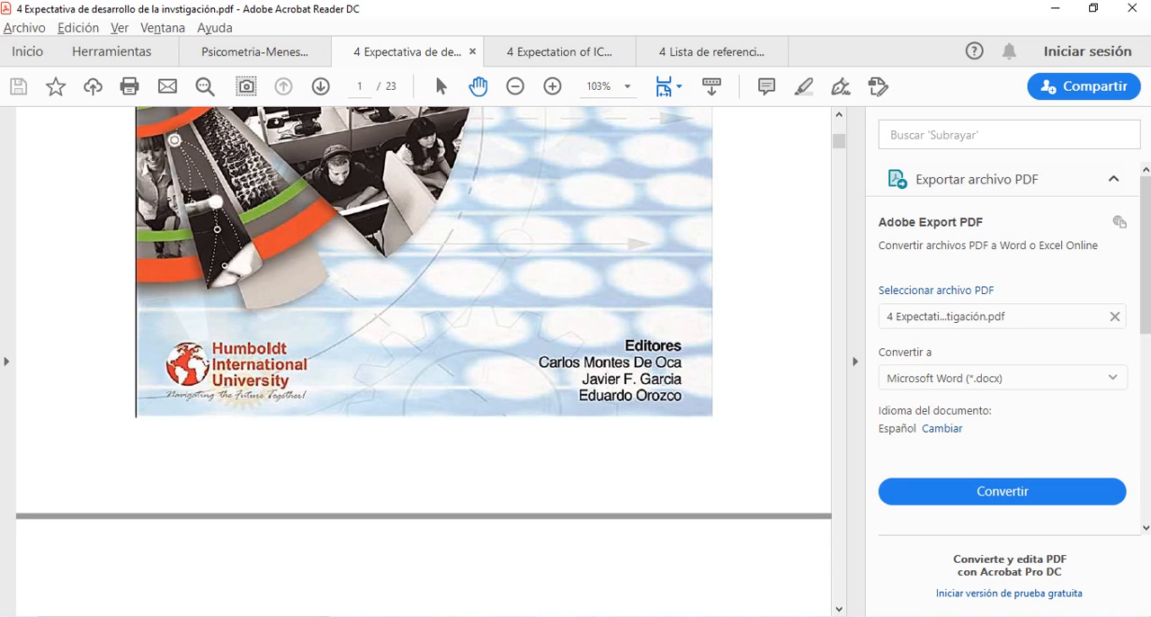
key(alt+Tab)
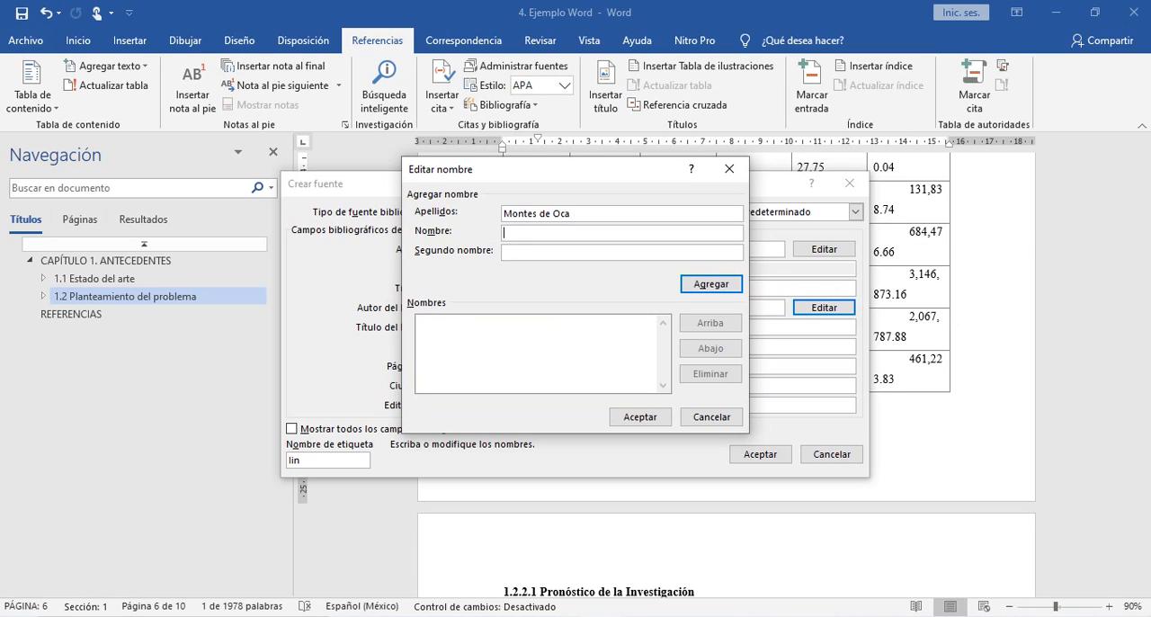
text(C.)
key(Return)
- Check the second editor on the PDF cover and add their surname with first- and middle-name initials to the book authors in Word
key(alt+Tab)
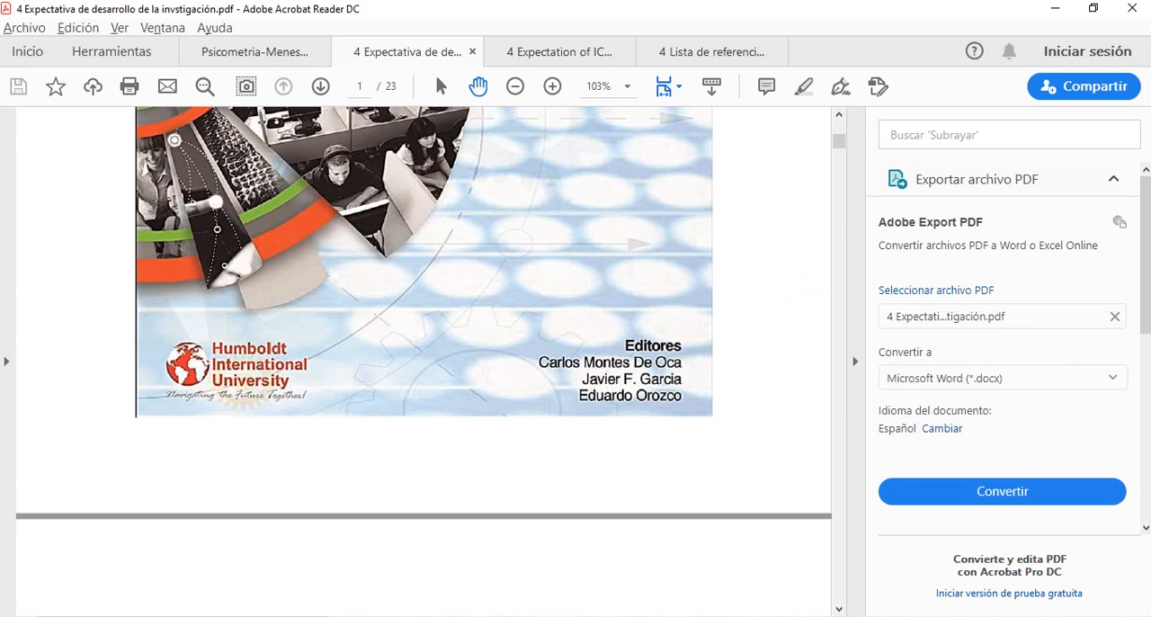
key(alt+Tab)
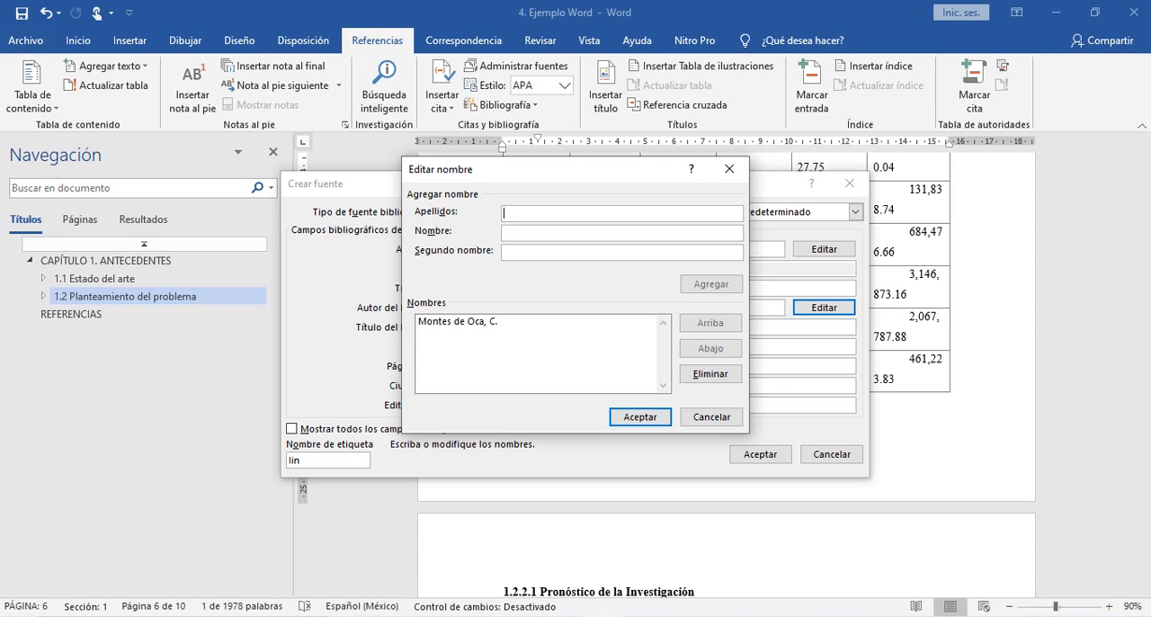
key(alt+Tab)
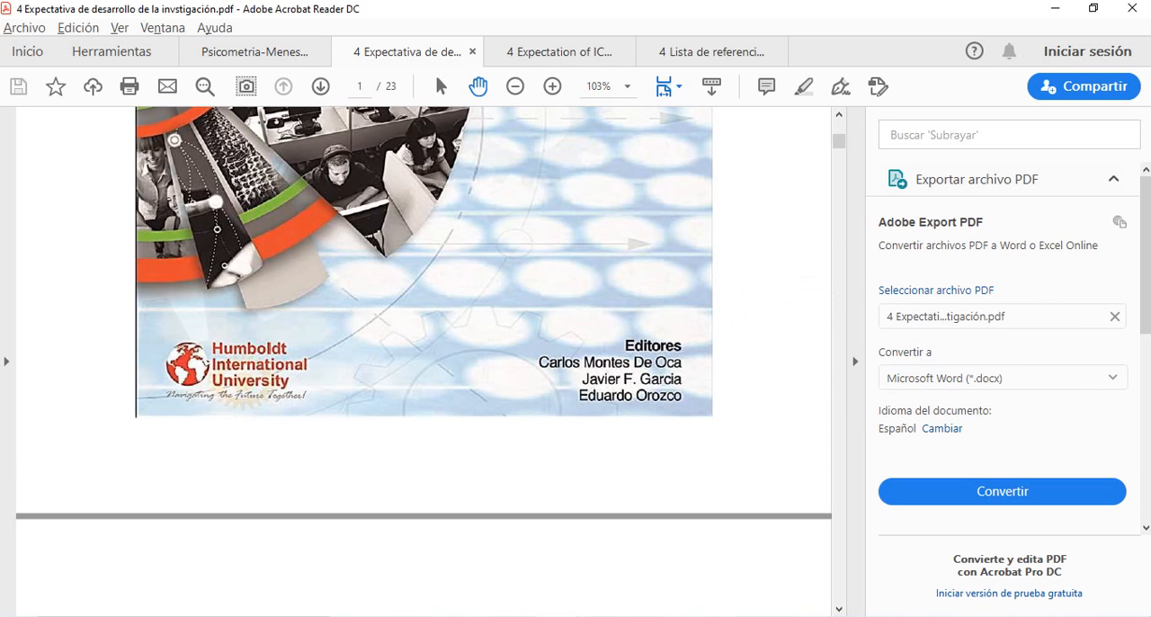
key(alt+Tab)
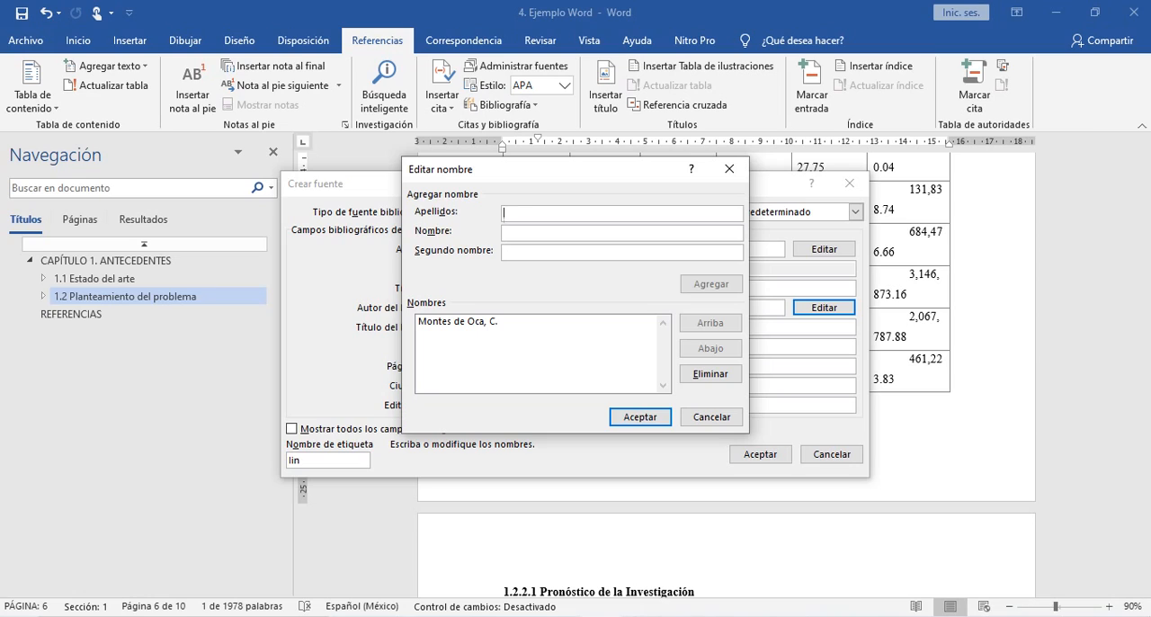
text(García)
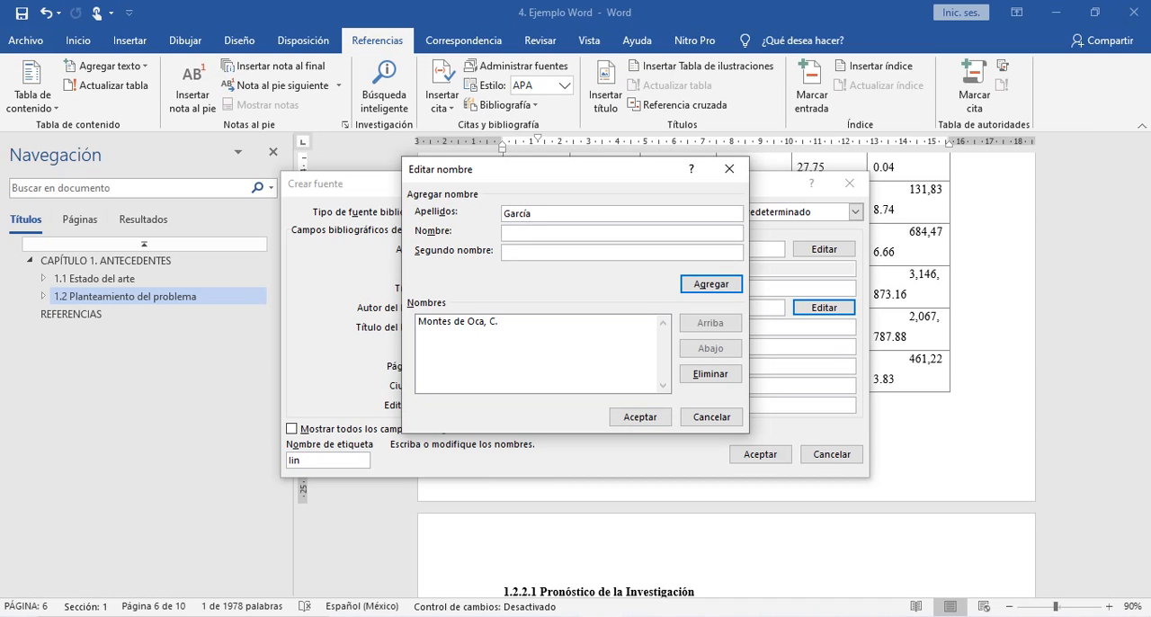
text(J.)
key(Tab)
text(F.)
key(Return)
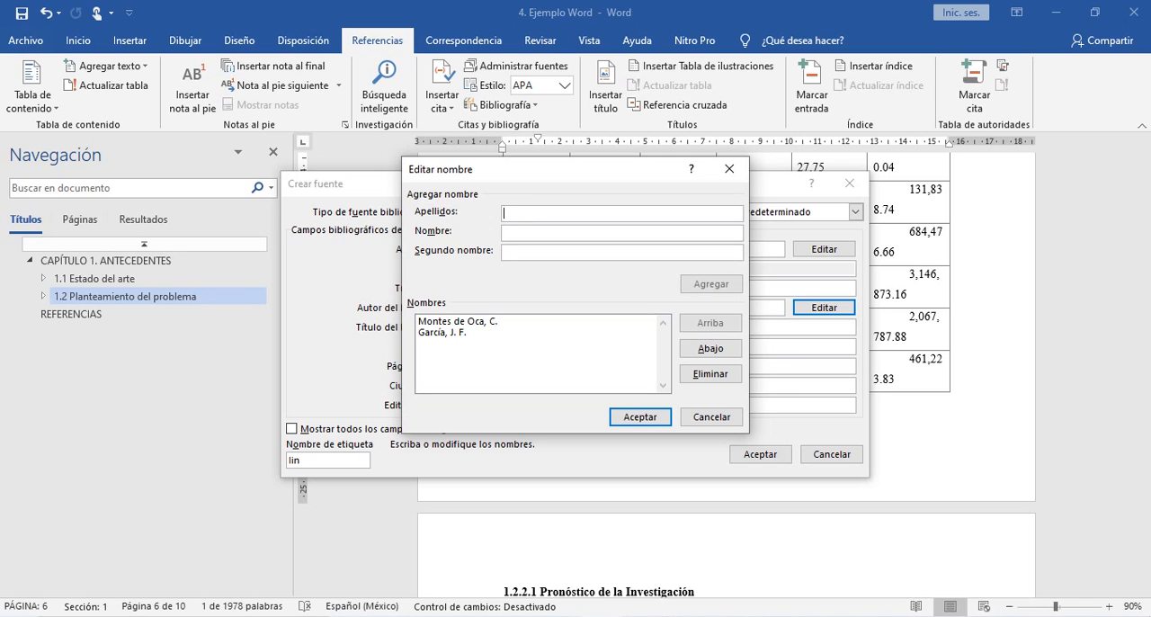
- Check the third editor on the PDF cover, add their surname and first-name initial in Word, and accept the list of book authors
key(alt+Tab)
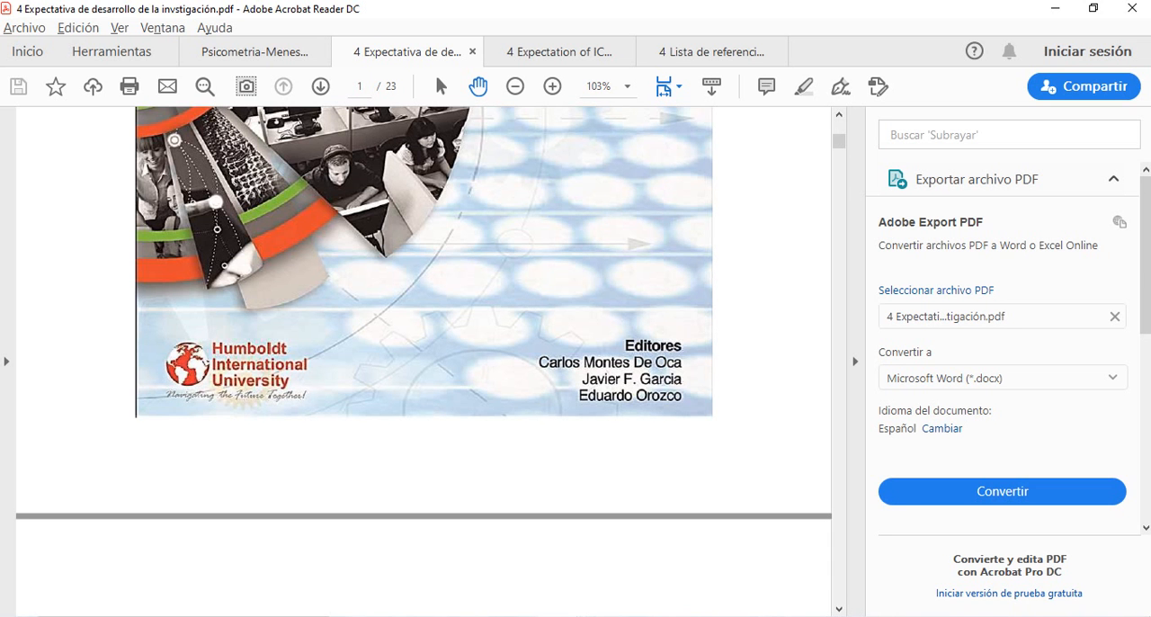
key(alt+Tab)
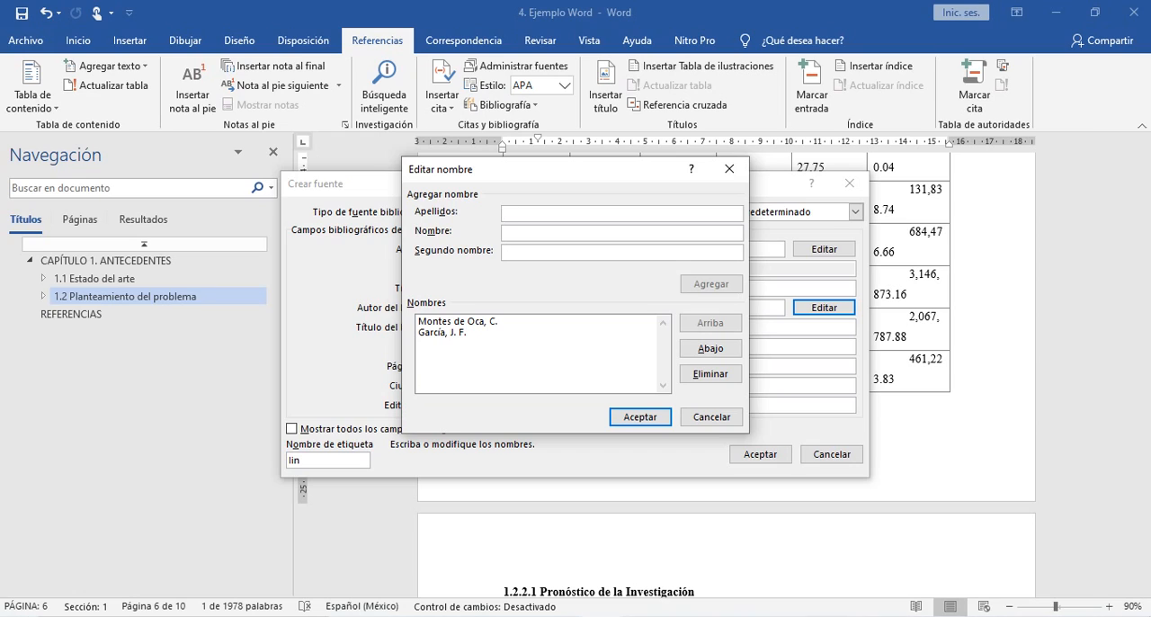
text(Orozco)
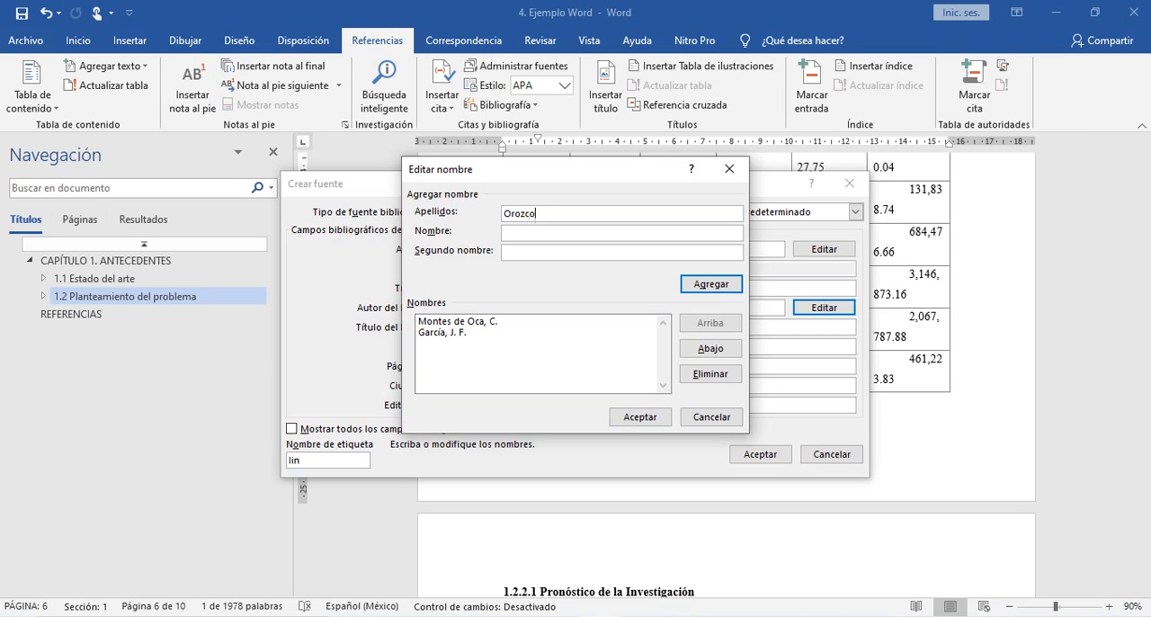
text(E.)
key(Return)
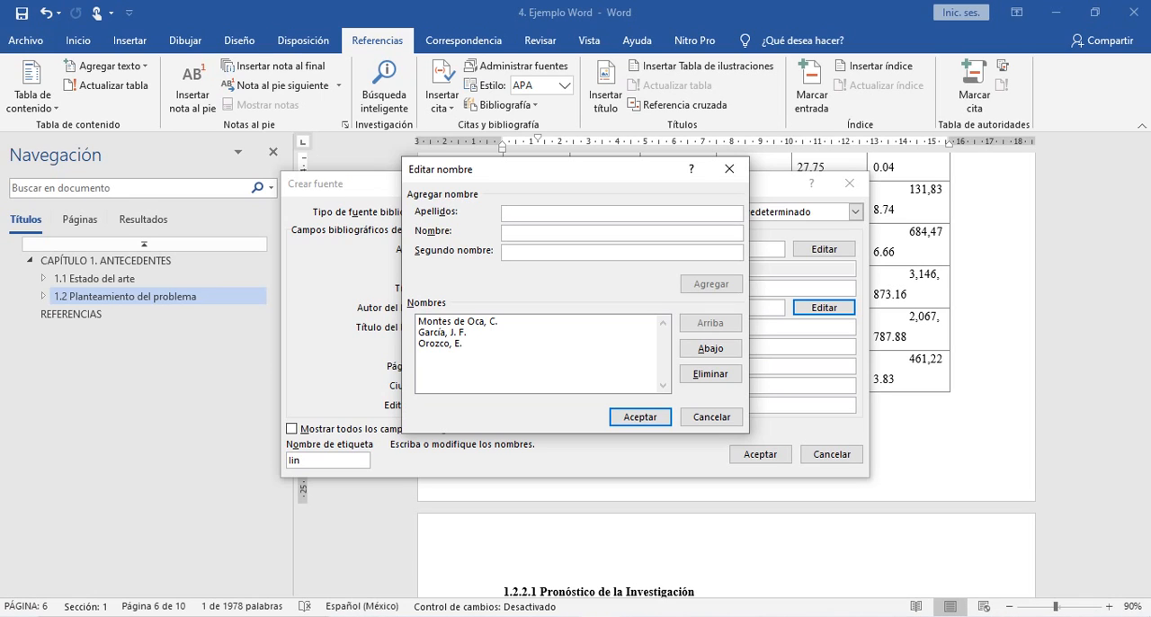
key(Return)
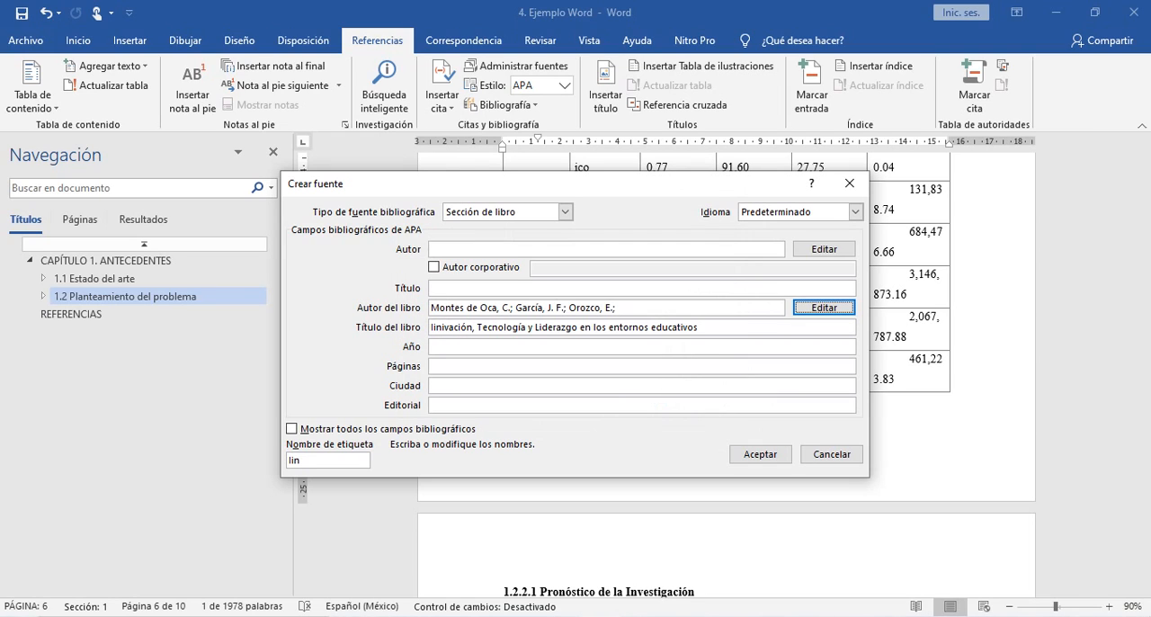
drag(439, 307, 617, 308)
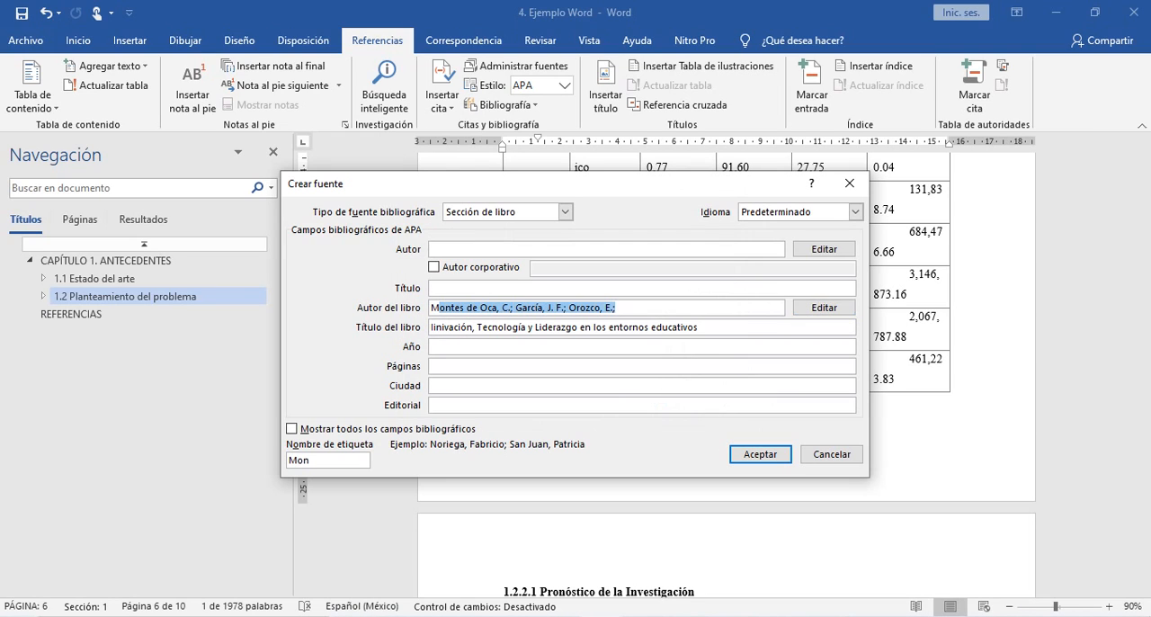
click(455, 307)
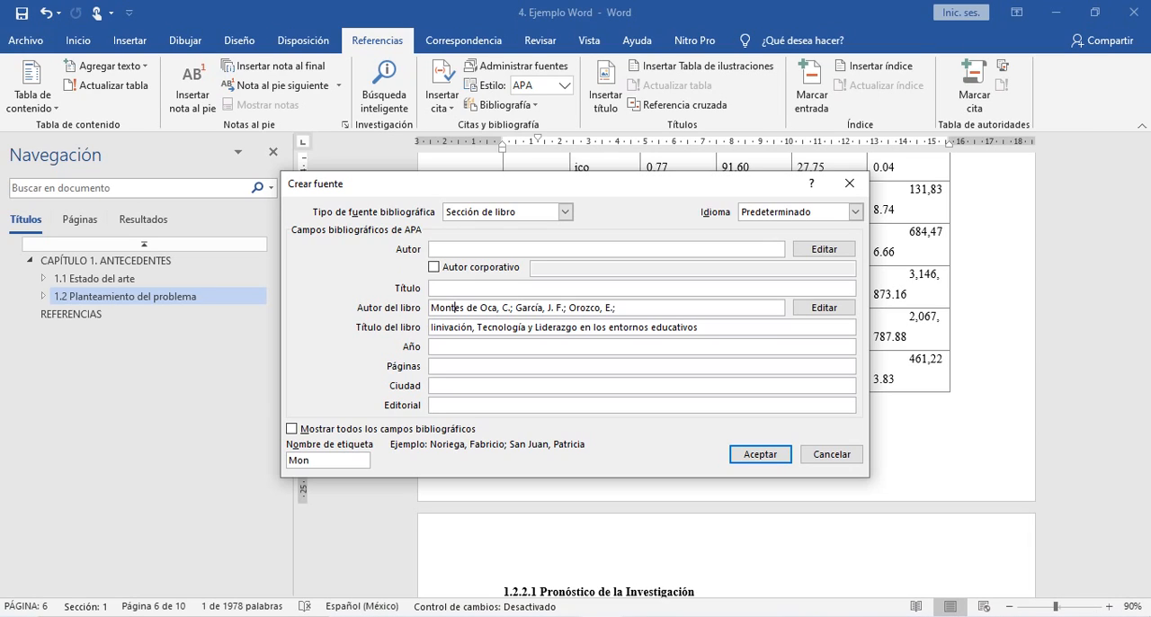
- Check the congress year on the PDF's title page and set the source's year to 2018 in Word
key(alt+Tab)
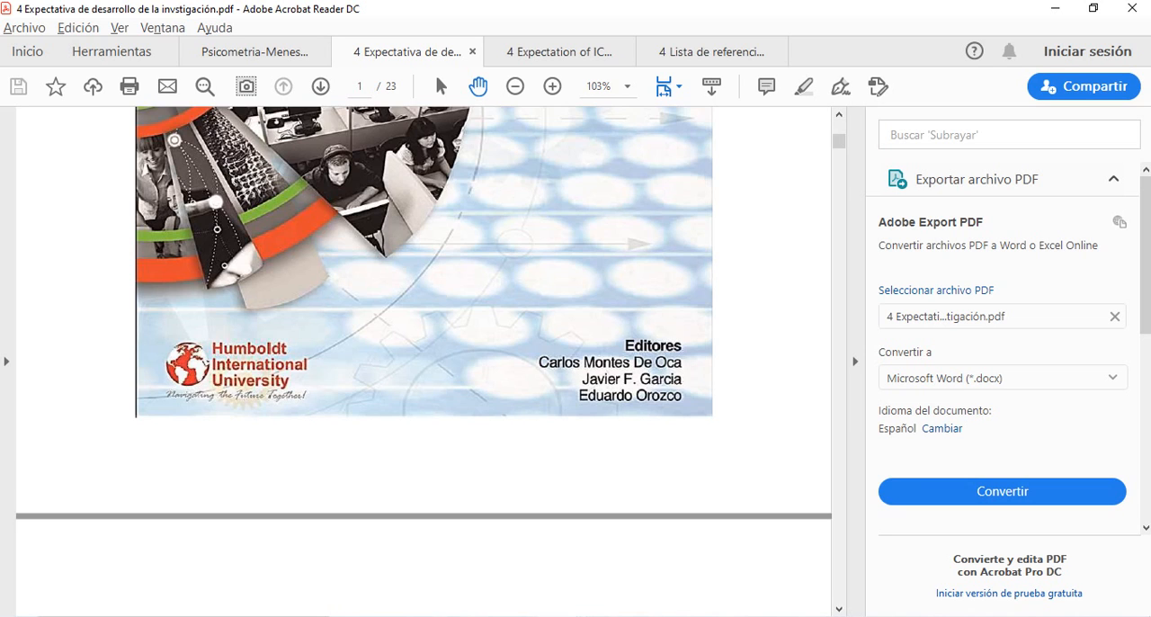
scroll(424, 359, down, 5)
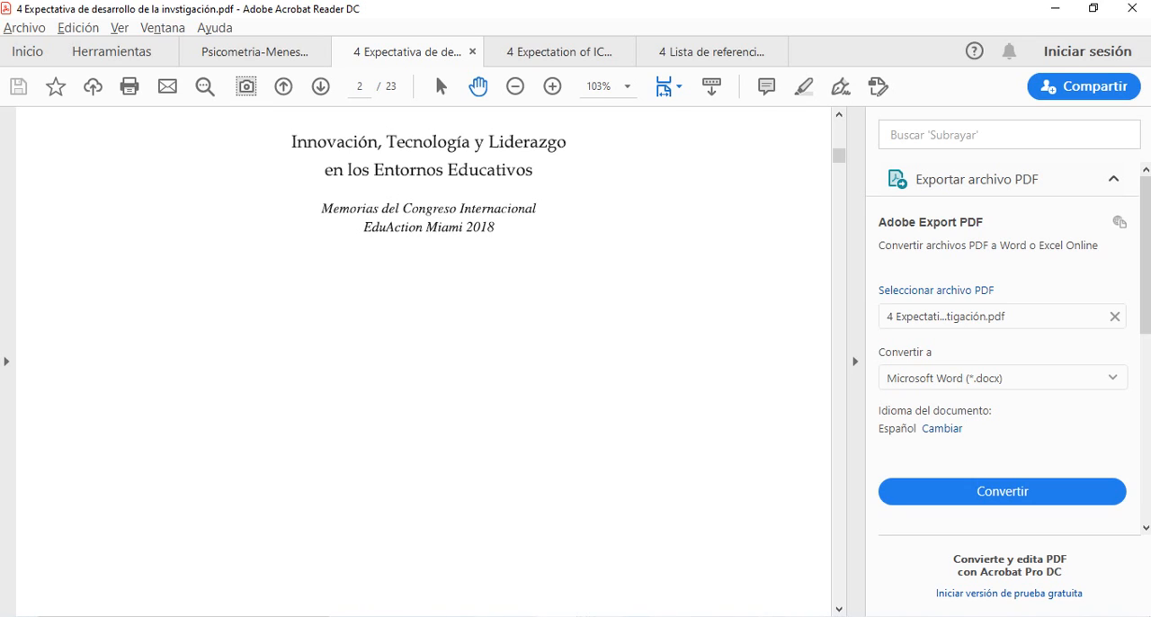
key(alt+Tab)
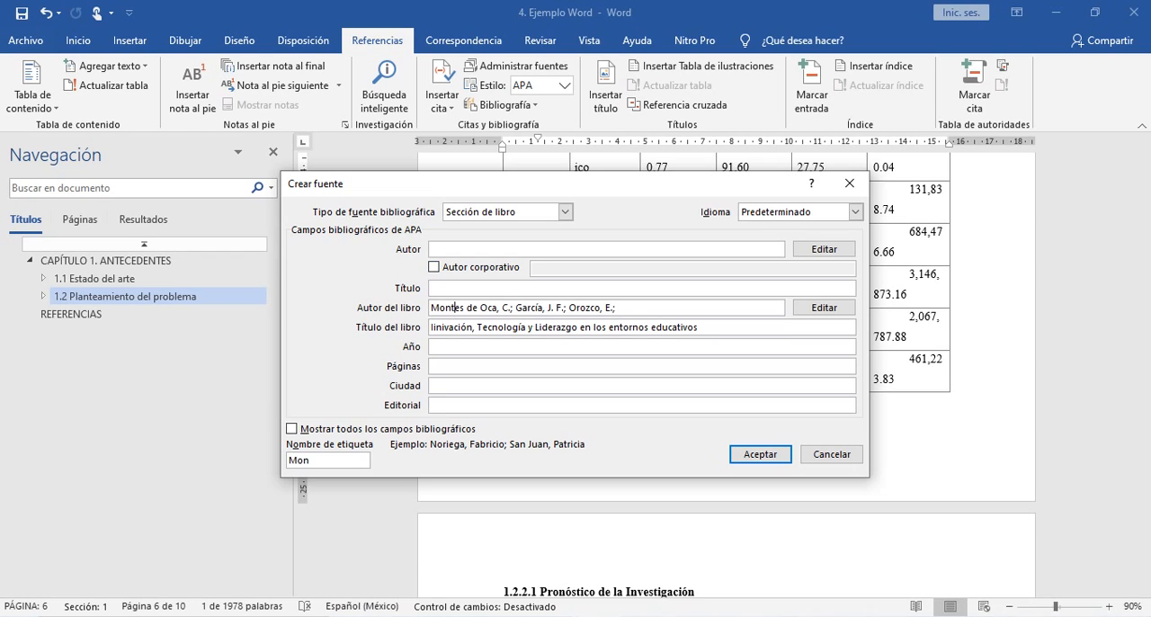
click(454, 347)
text(2018)
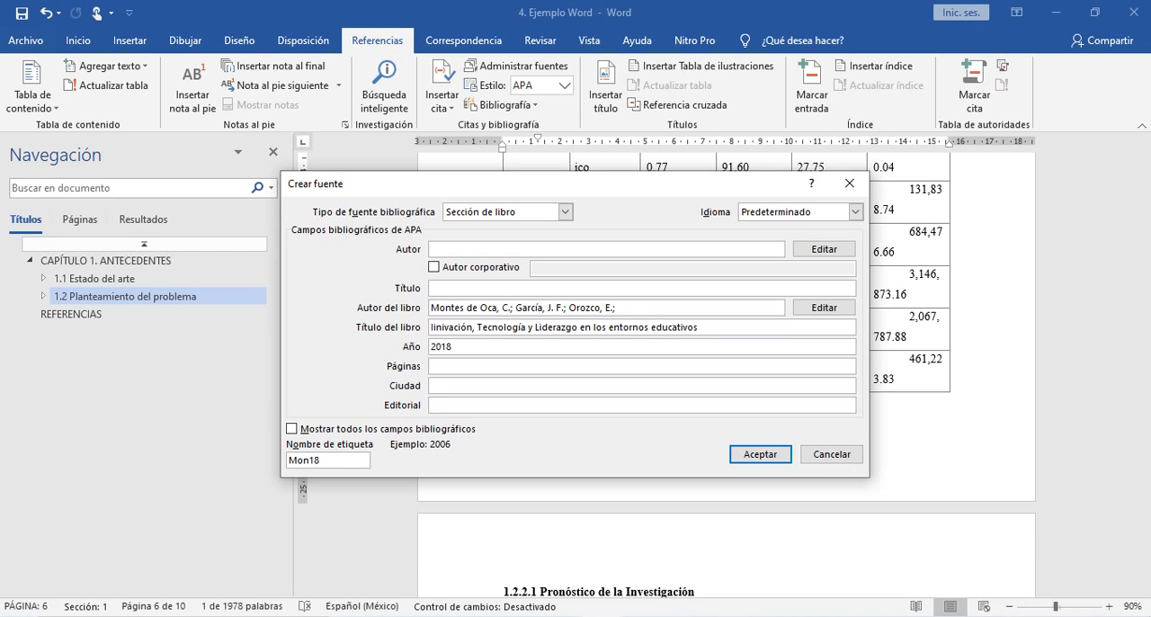
- Enter Miami as the source's city of publication, correcting its capitalization
click(449, 386)
text(MIami)
click(443, 386)
key(BackSpace)
text(iami)
key(Tab)
- Check the publisher's logo in the PDF and enter Humboldt International University as the publisher in Word
key(alt+Tab)
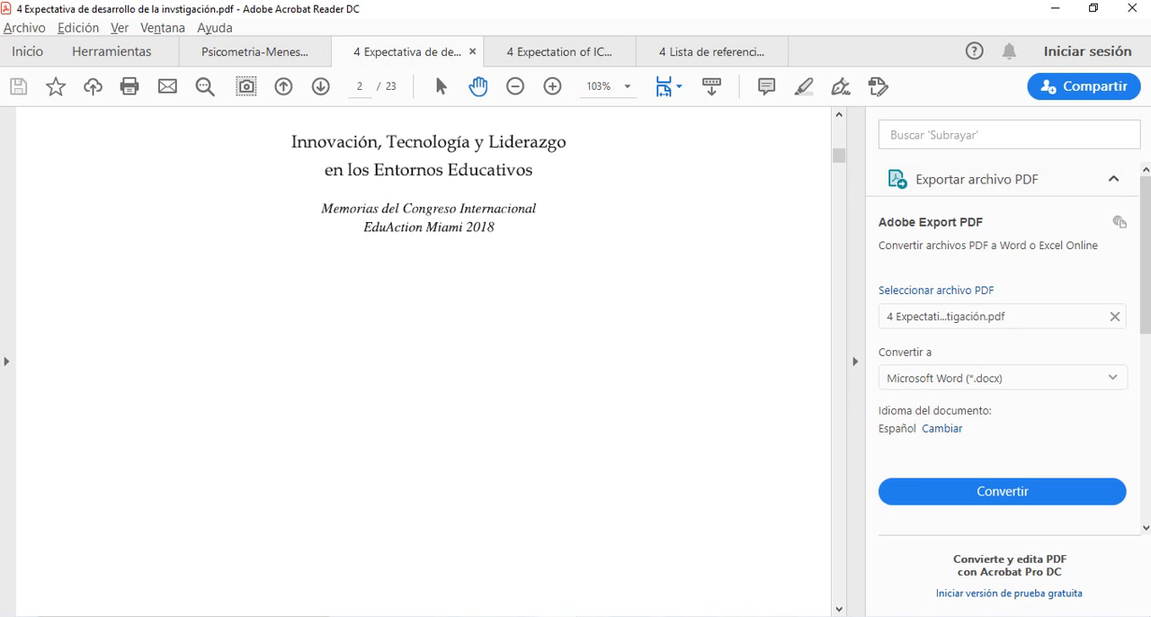
scroll(422, 359, down, 10)
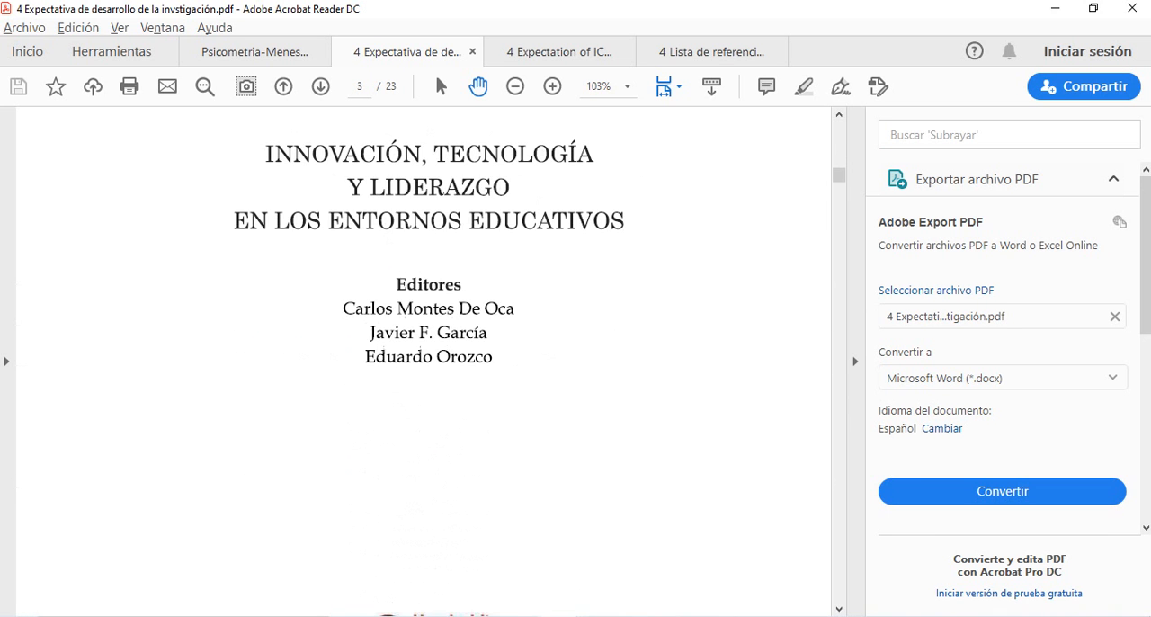
scroll(423, 360, down, 5)
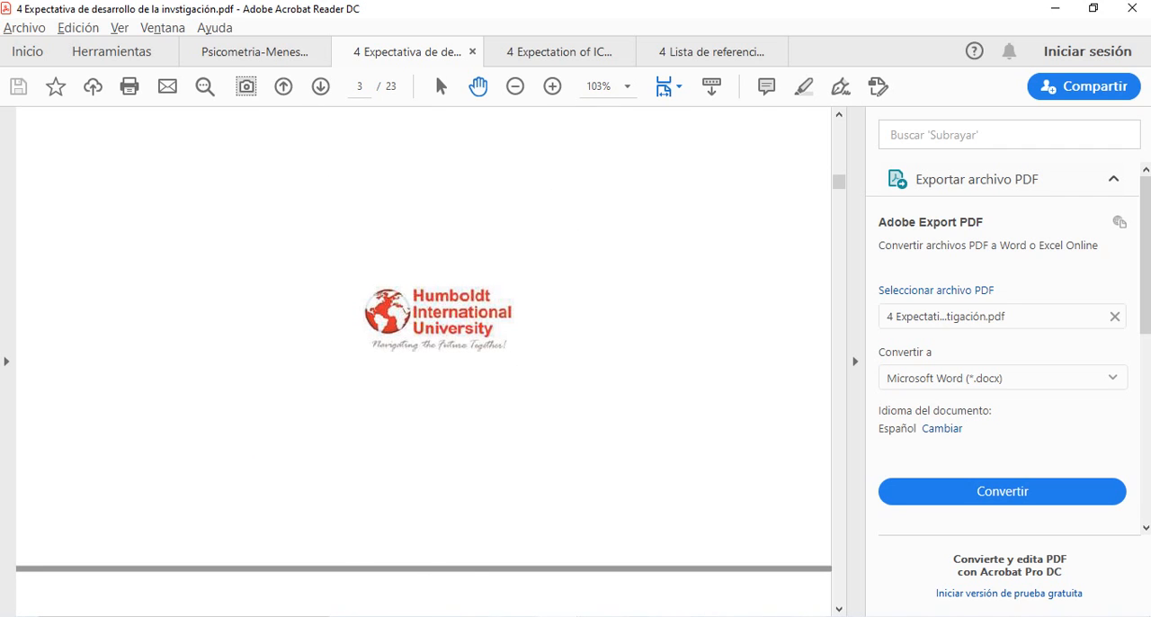
key(alt+Tab)
text(Hum)
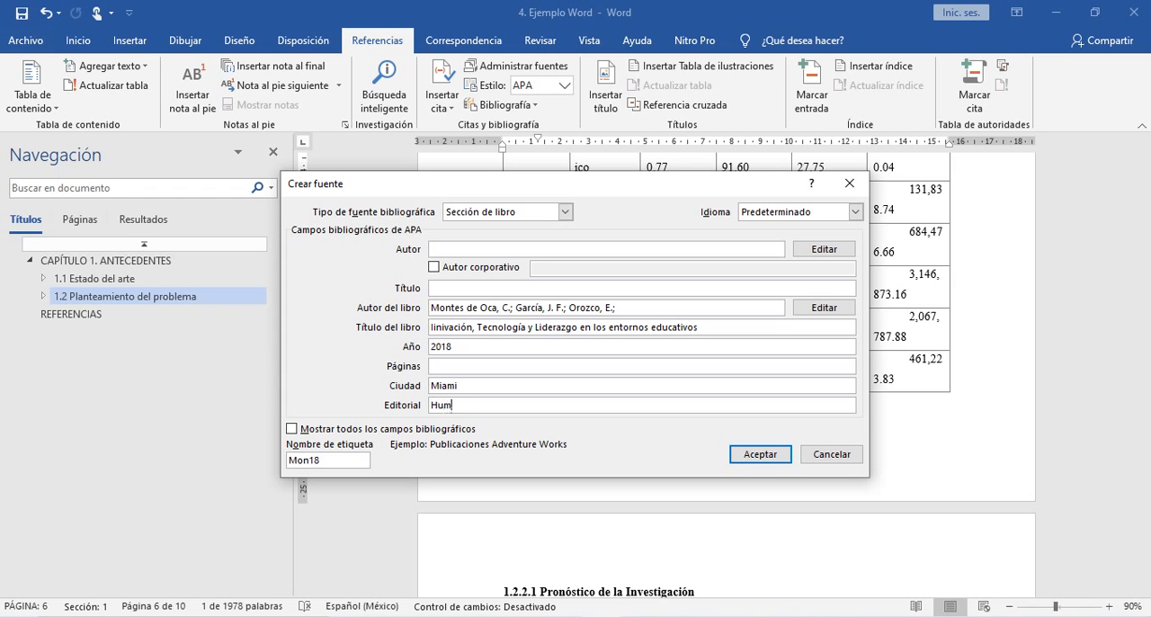
text(boldt International University)
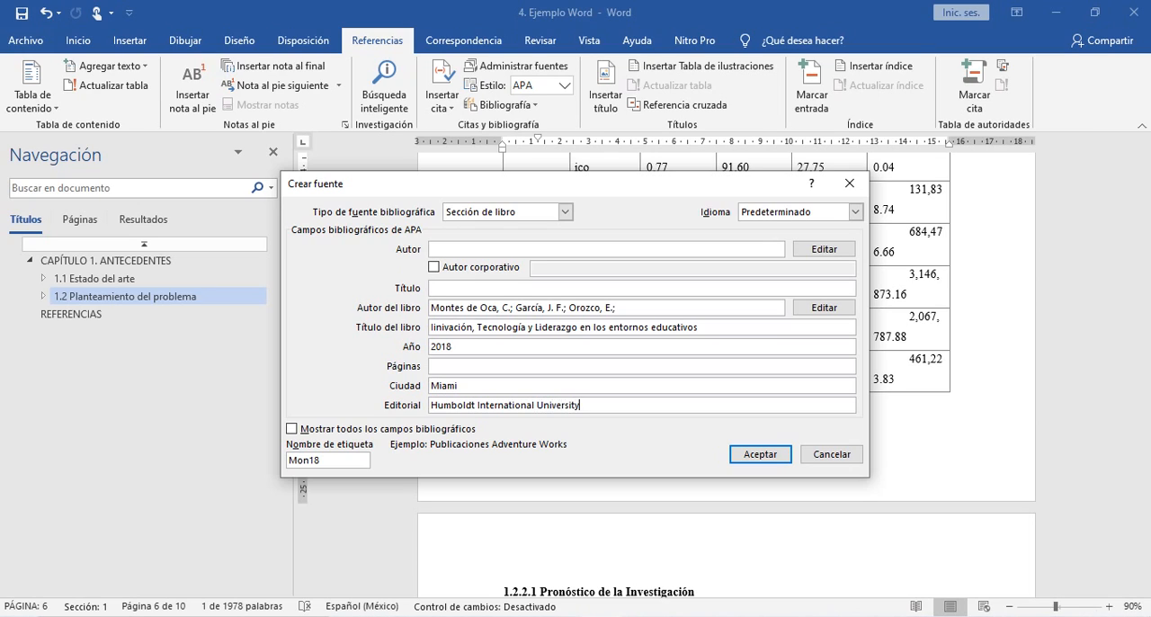
- Switch to the PDF and examine the copyright page, table of contents and chapter opening for the section's details
click(435, 366)
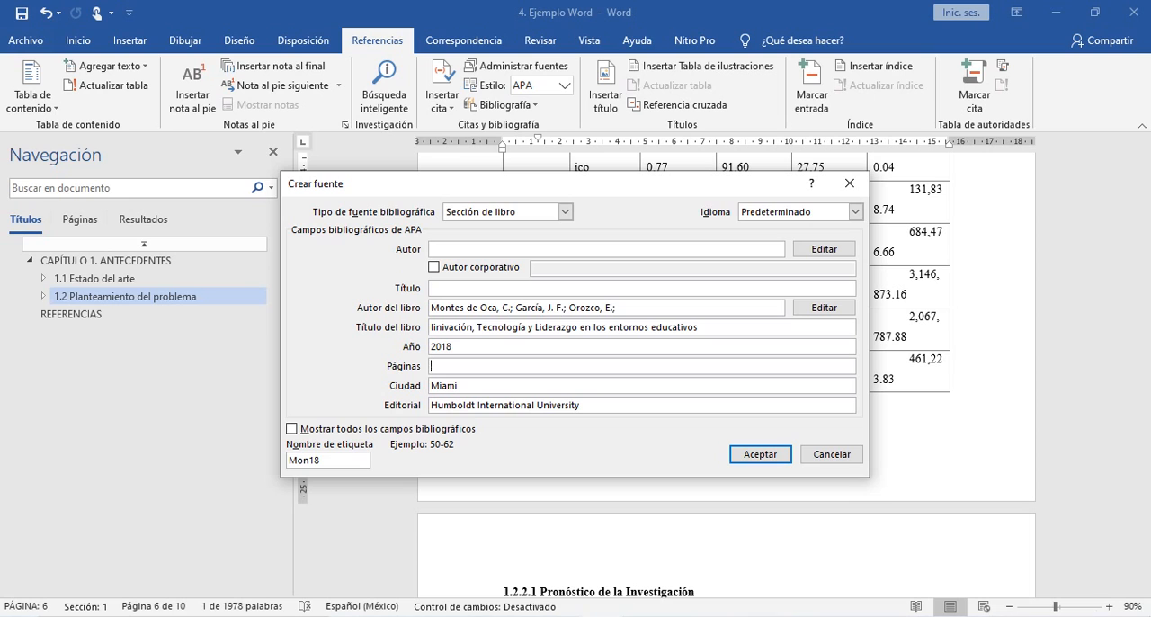
key(alt+Tab)
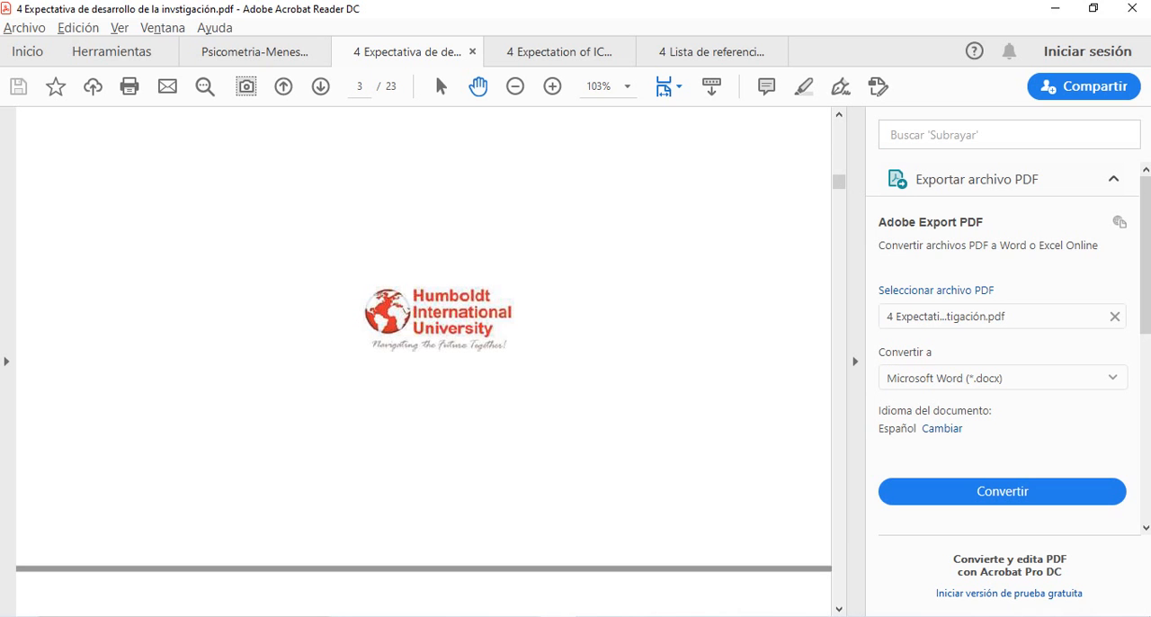
scroll(423, 362, down, 10)
scroll(423, 361, down, 3)
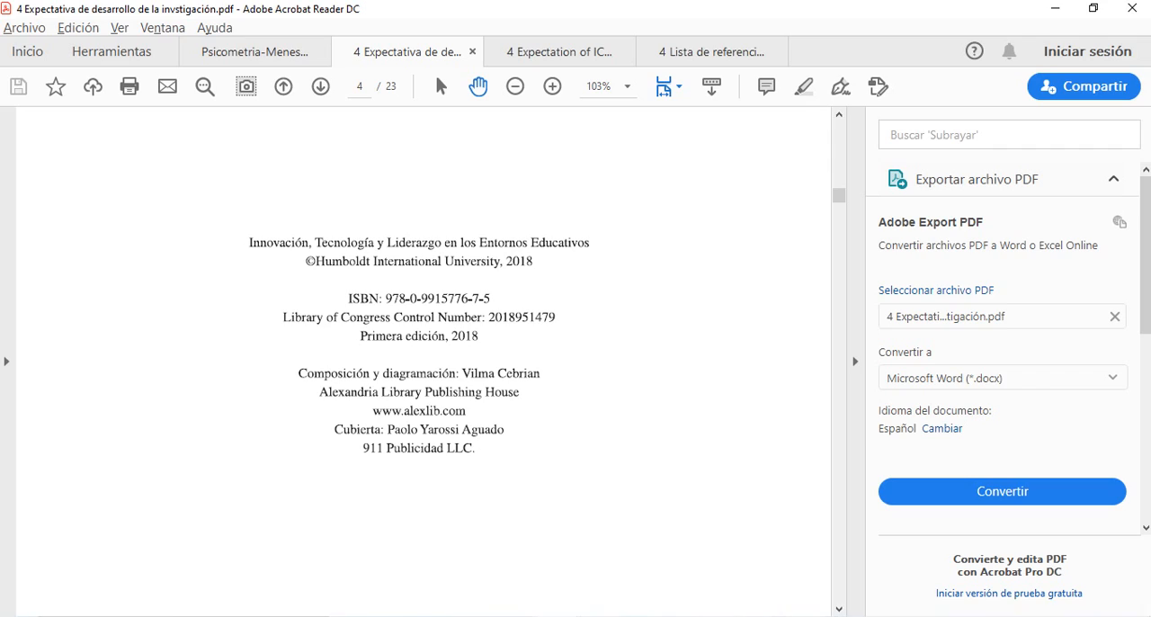
key(alt+Tab)
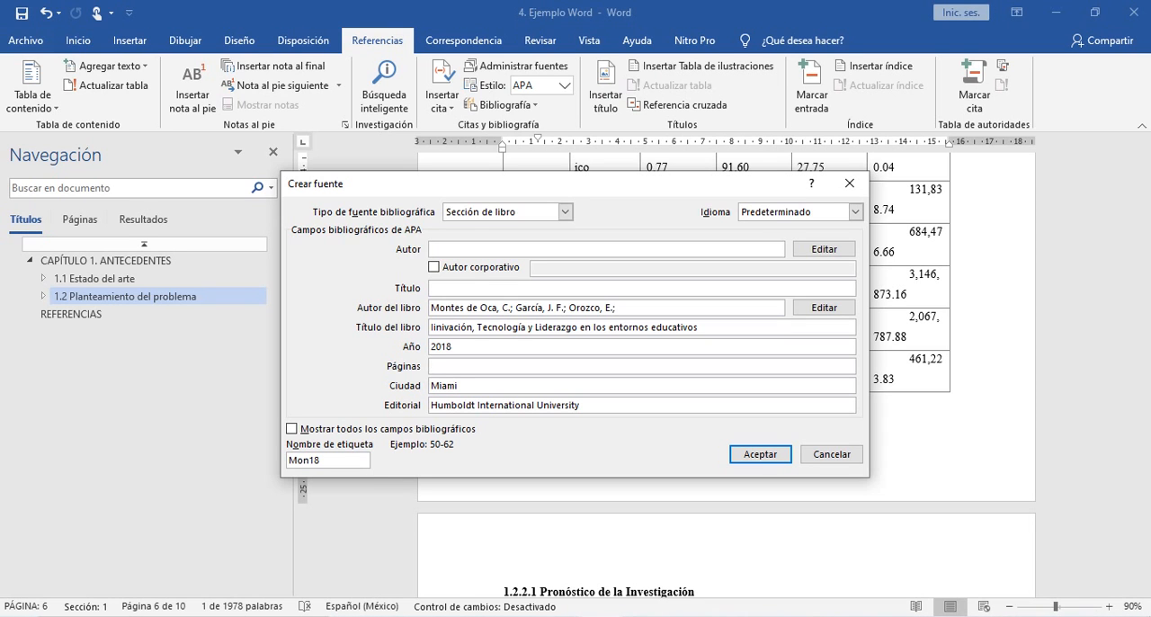
key(alt+Tab)
scroll(423, 360, down, 8)
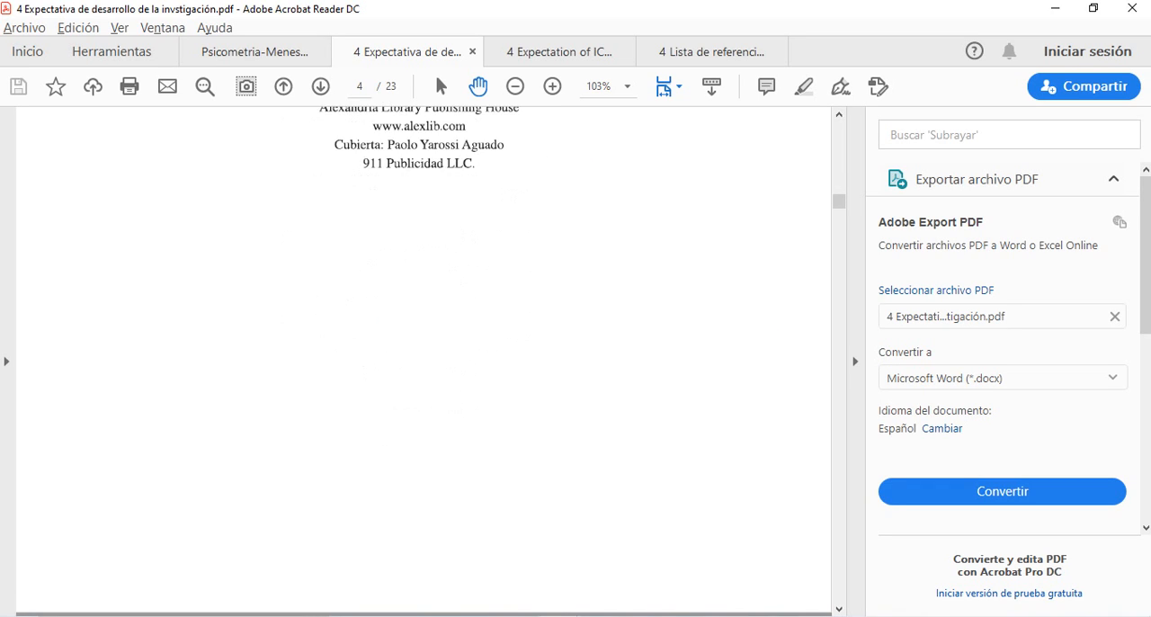
scroll(423, 360, down, 10)
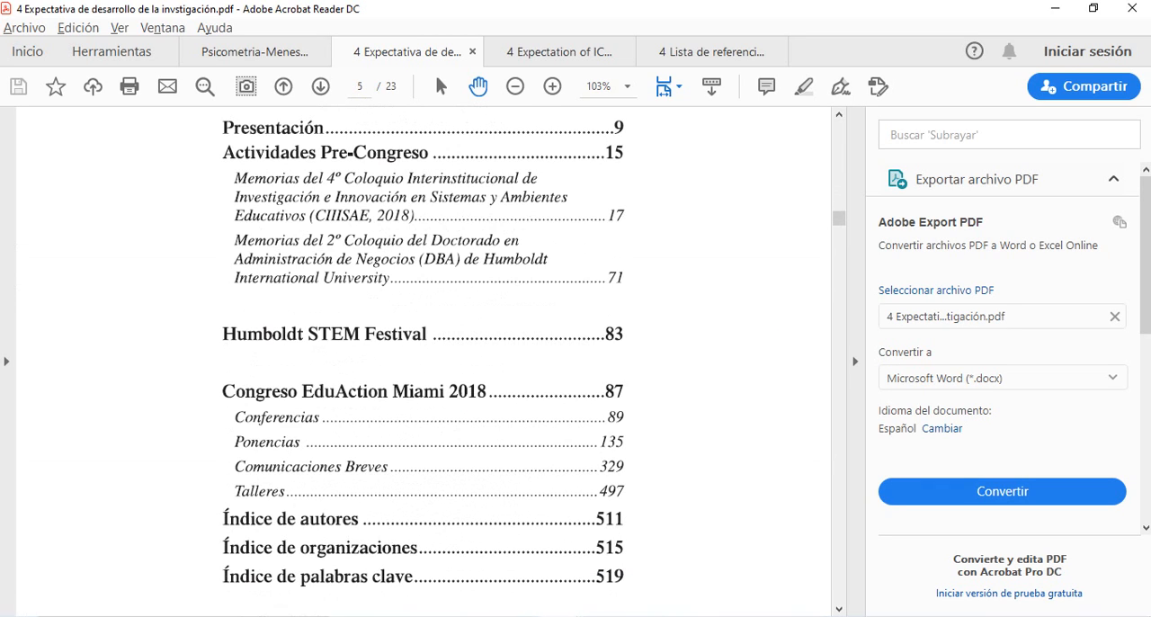
scroll(423, 359, down, 4)
scroll(423, 360, up, 1)
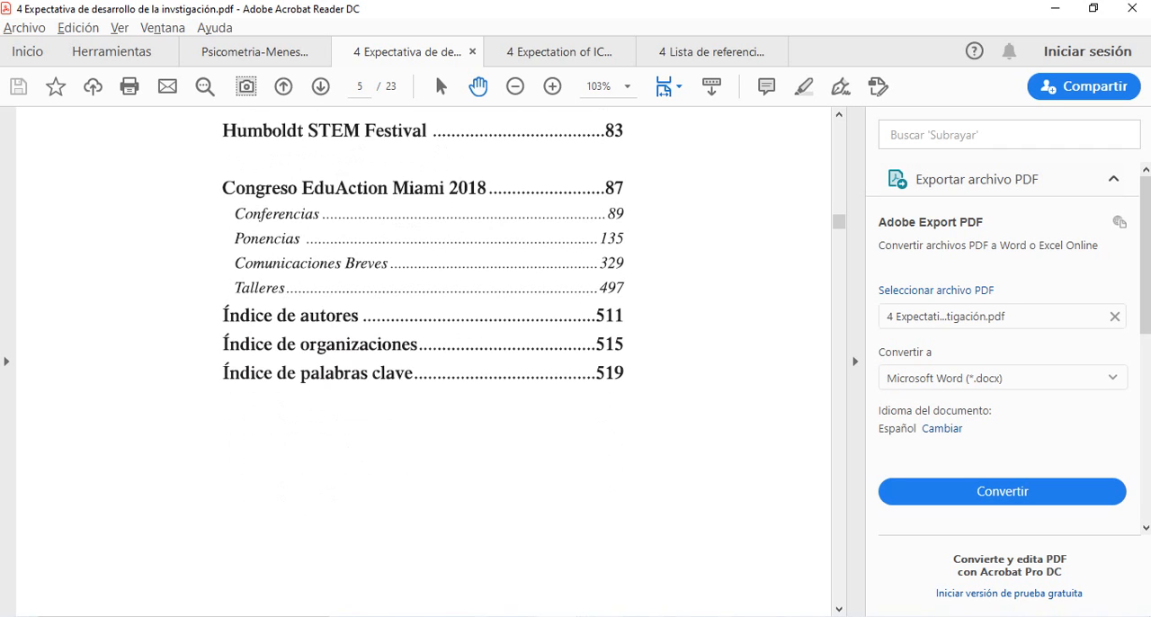
scroll(422, 360, down, 10)
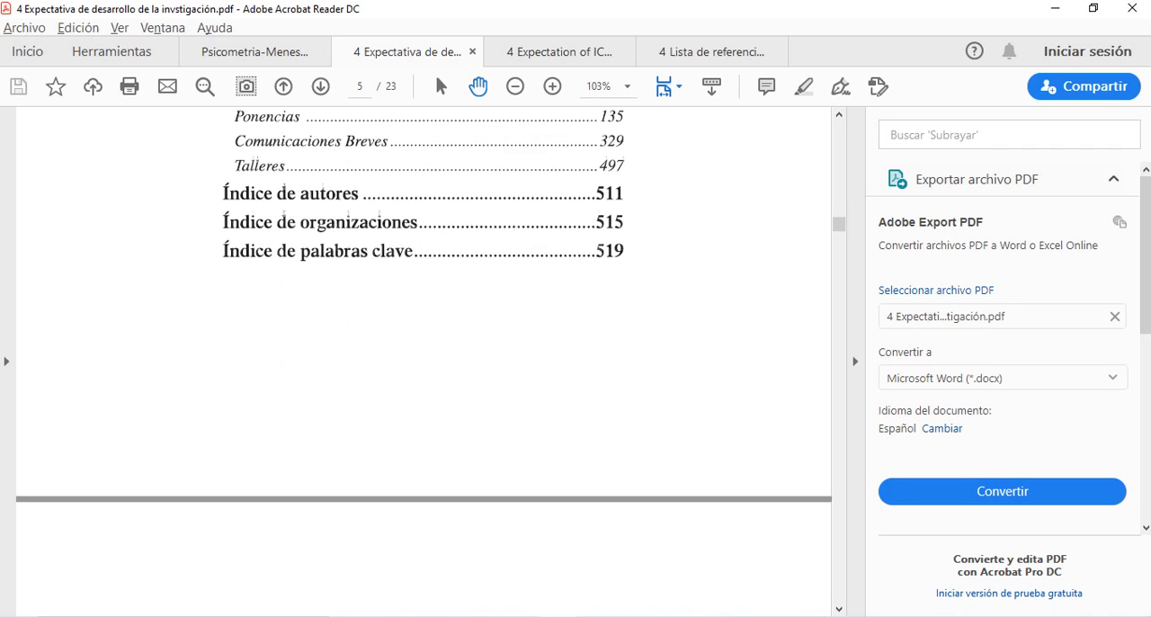
scroll(423, 359, down, 1)
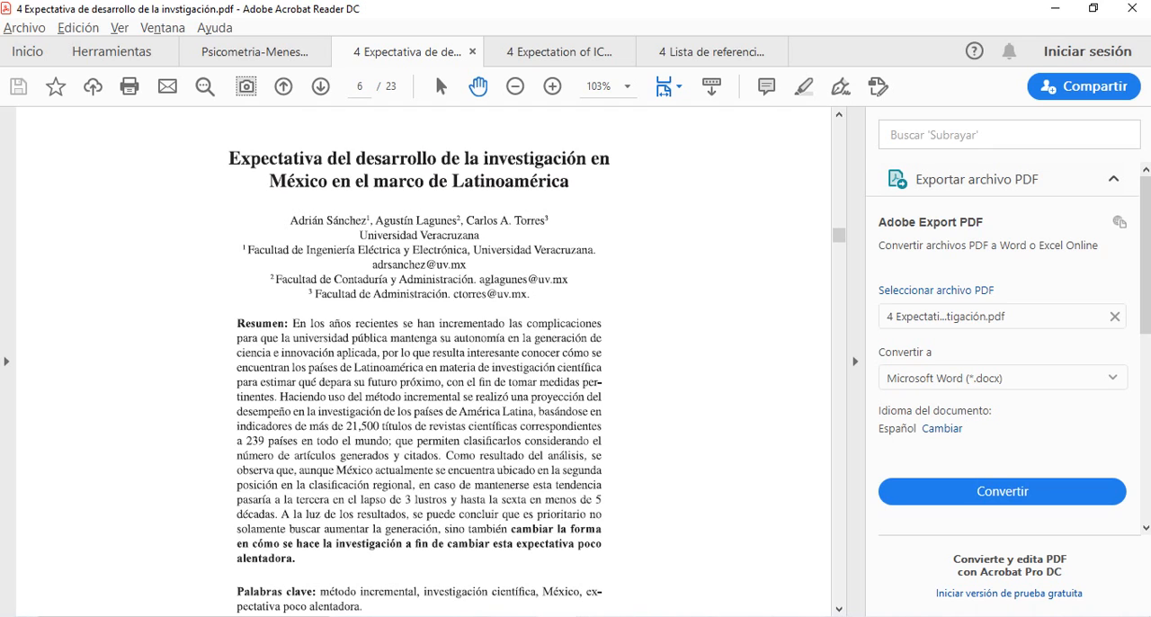
- Return to Word and enter the section title "Expectativa del desarrollo de la investigación en México en el marco de Latinoamérica"
key(alt+Tab)
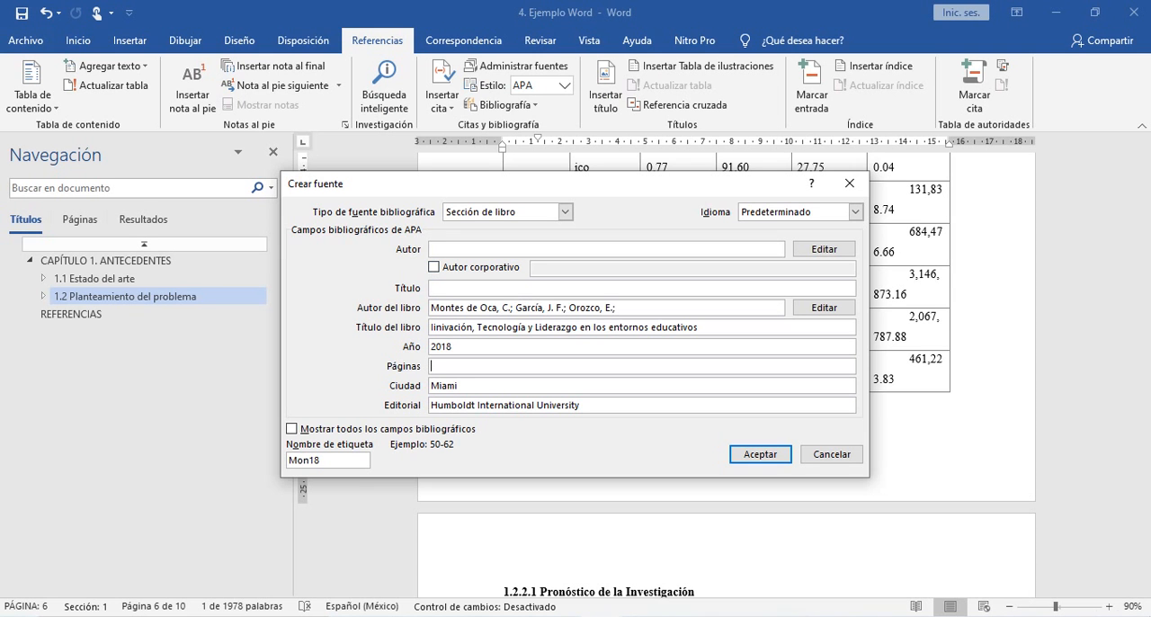
click(443, 288)
text(E)
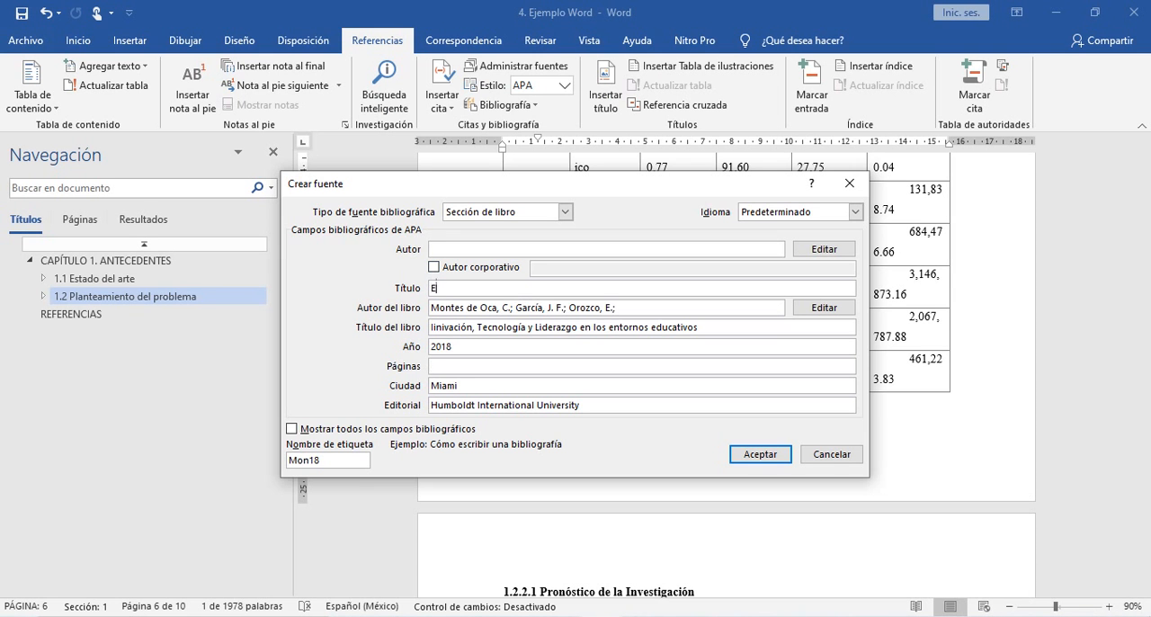
text(xpectativa del desaroool)
key(BackSpace)
key(BackSpace)
key(BackSpace)
key(BackSpace)
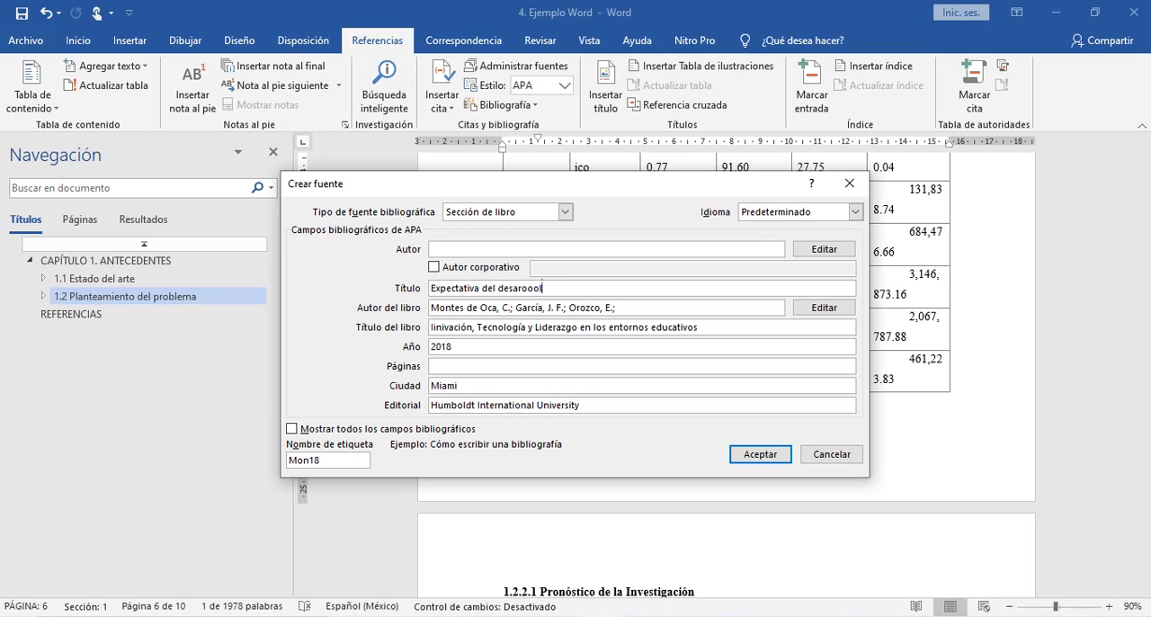
text(rollo de la investigación en )
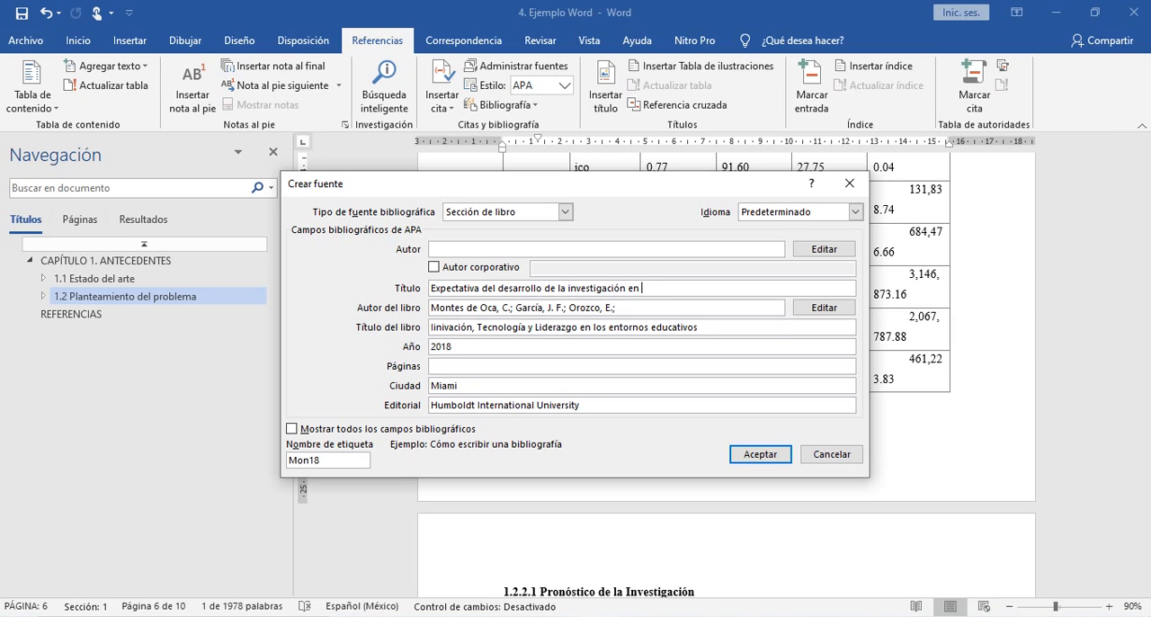
text(México en el marco de Lat)
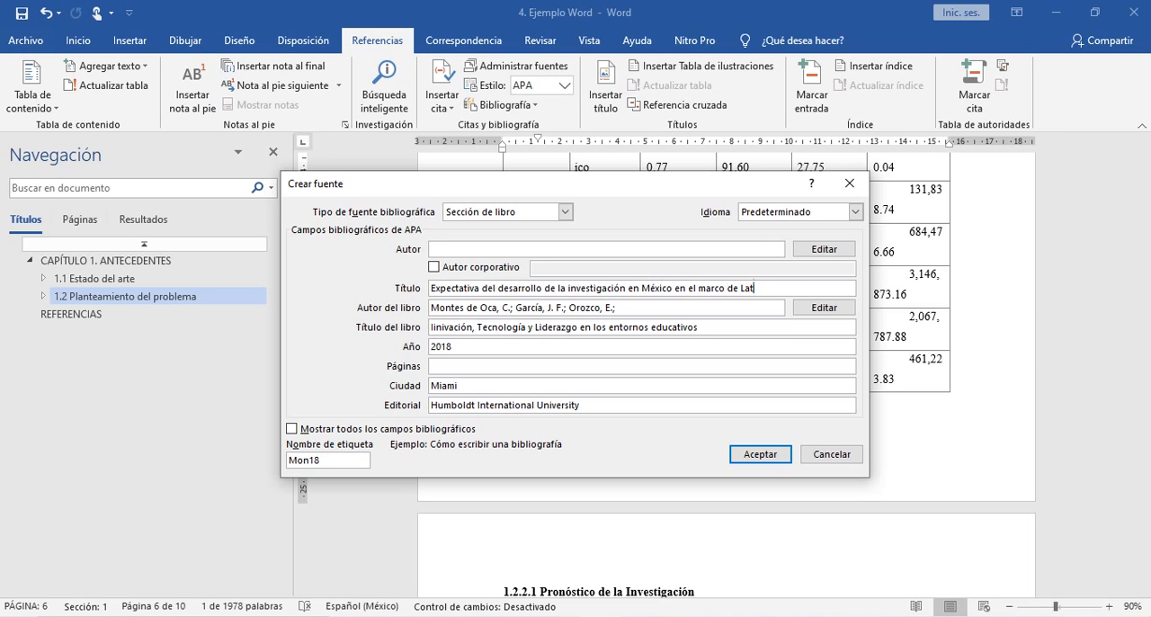
text(inoamérica)
- Check the chapter's authors in the PDF and add the first one in Word with surname and first-name initial
key(alt+Tab)
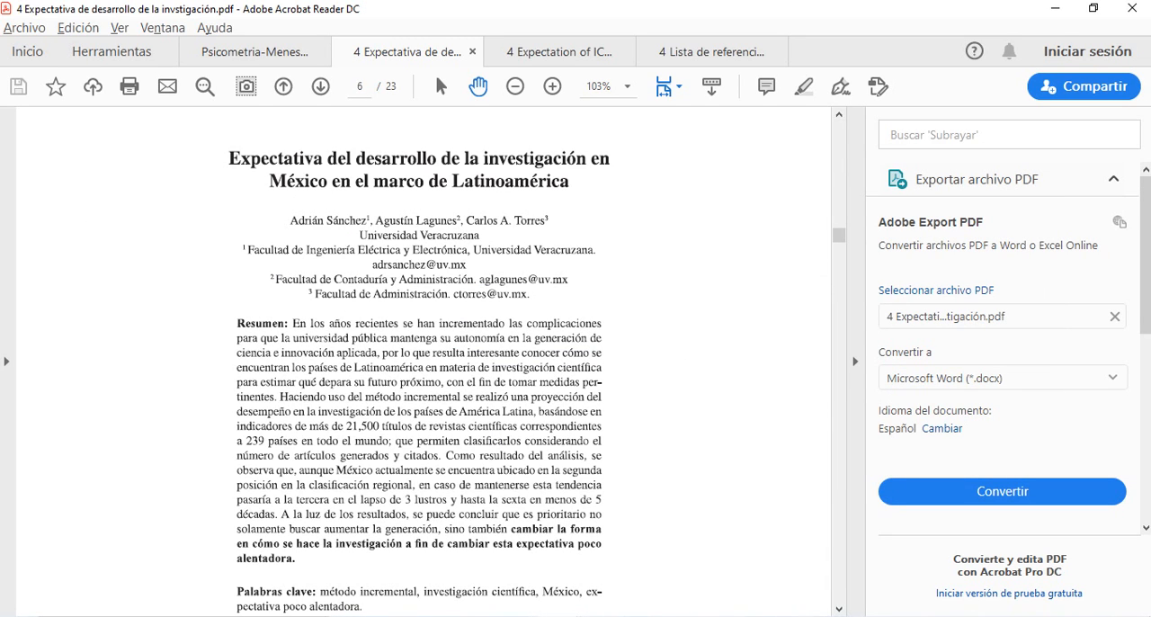
key(alt+Tab)
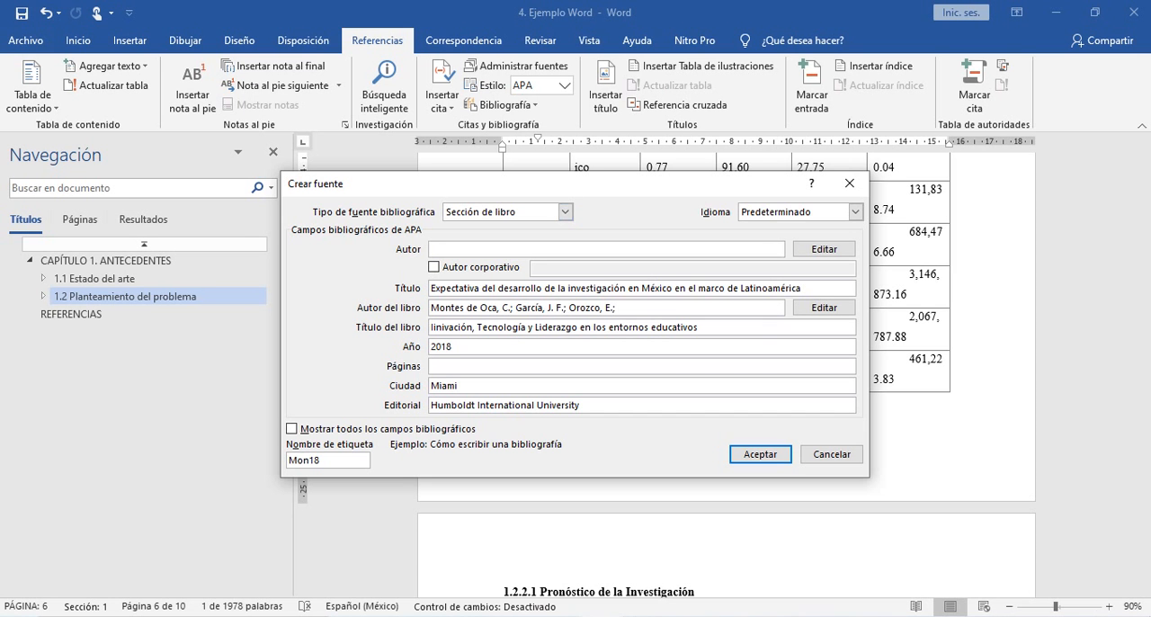
key(alt+Tab)
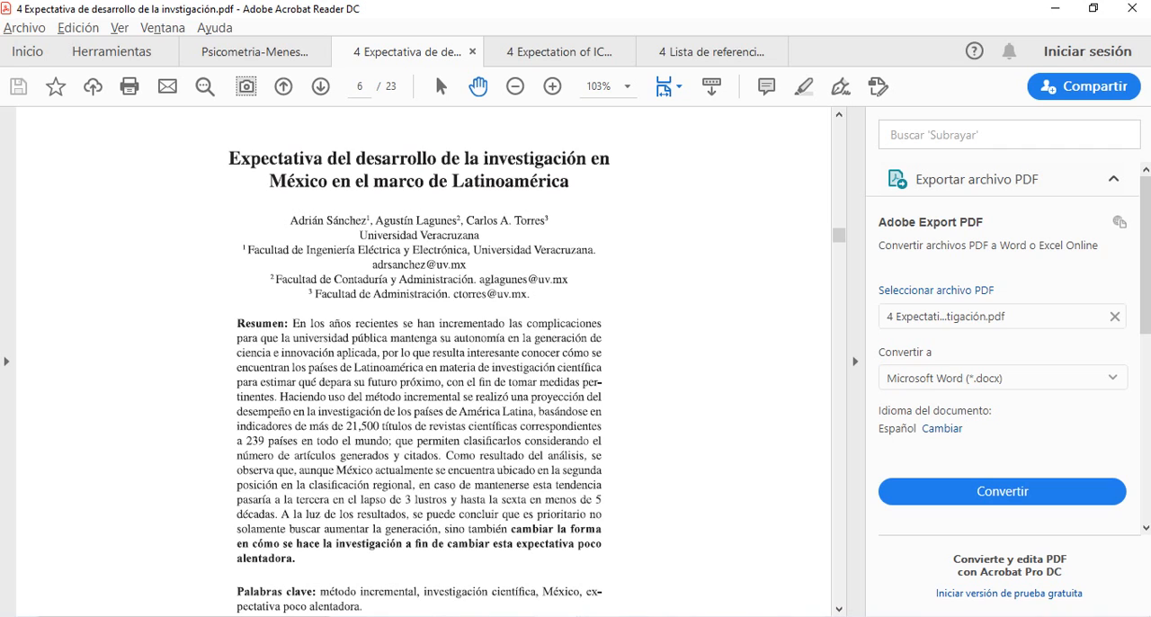
key(alt+Tab)
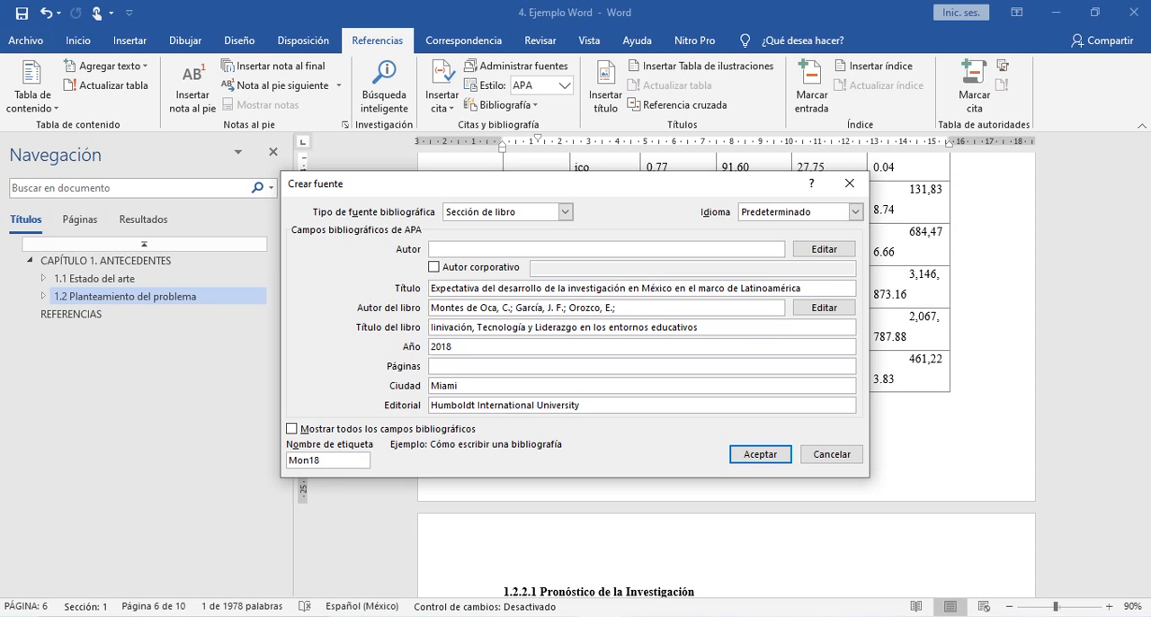
click(824, 248)
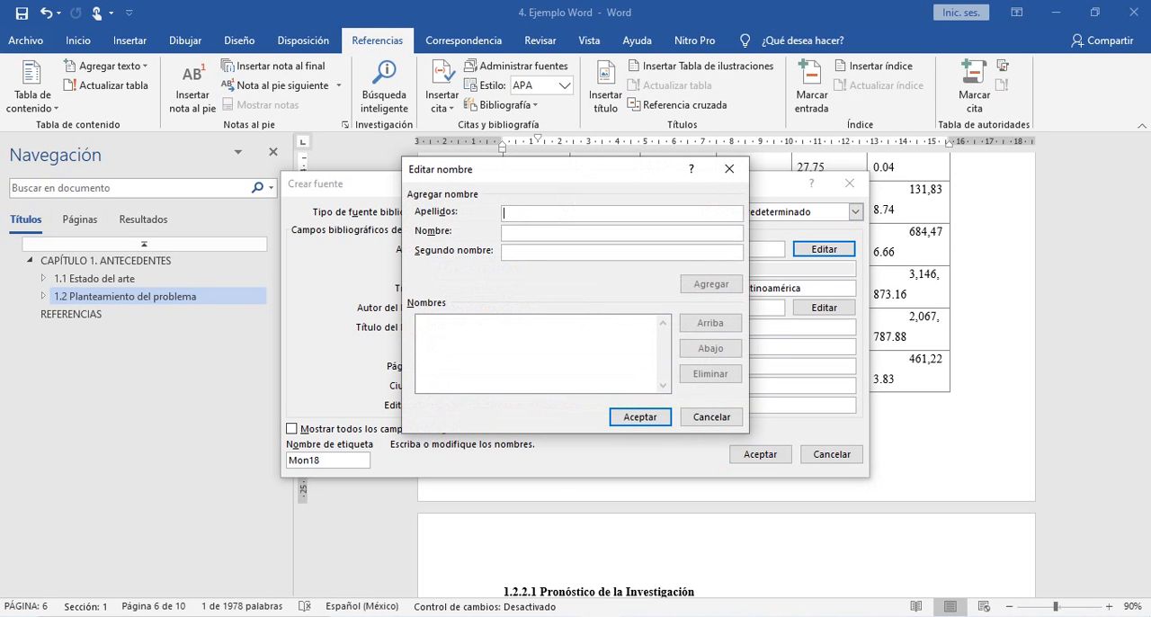
text(Sánche)
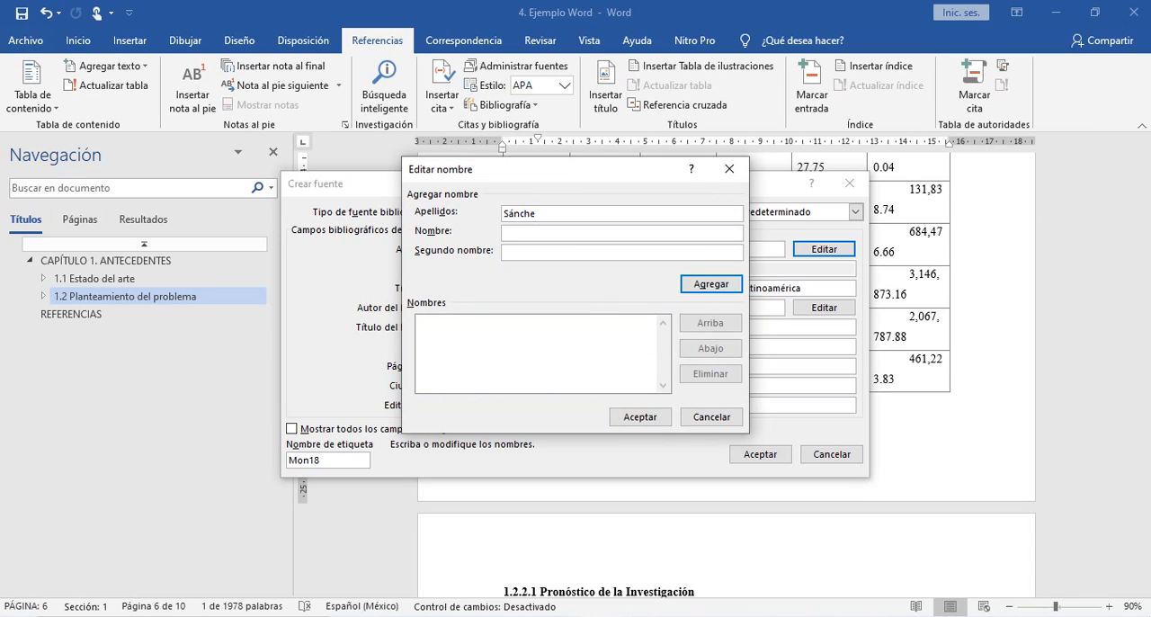
text(z)
key(Tab)
text(A)
key(Return)
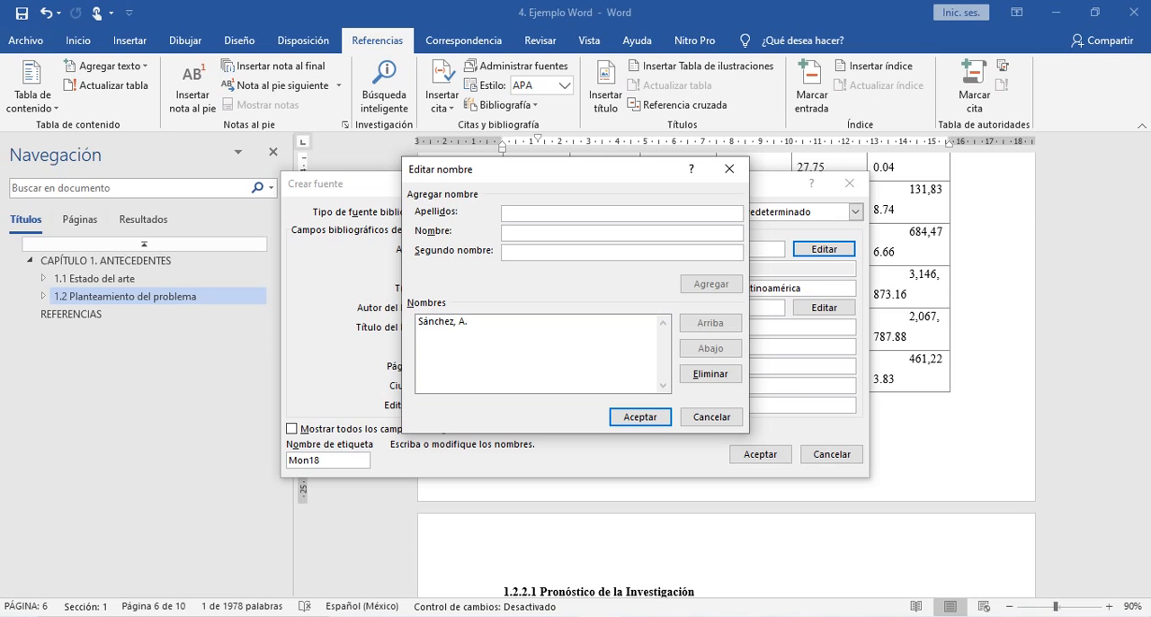
- Add the chapter's second author to the section authors with surname and first-name initial
text(Lagunes)
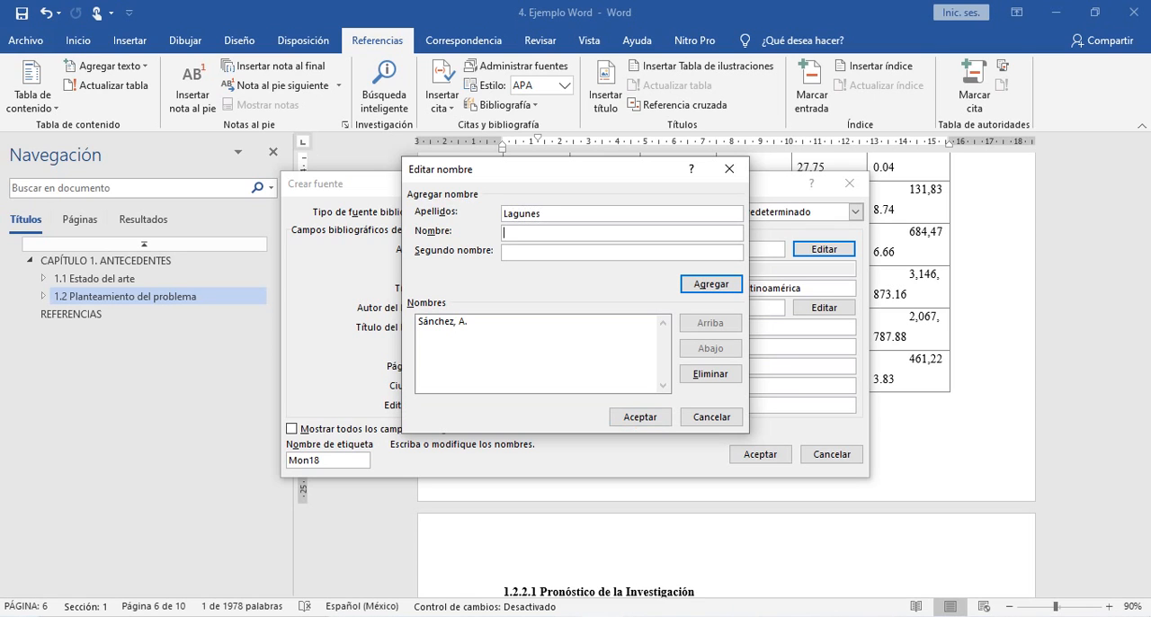
text(A.)
key(Return)
- Check the third chapter author in the PDF and add their surname with first- and middle-name initials in Word
key(alt+Tab)
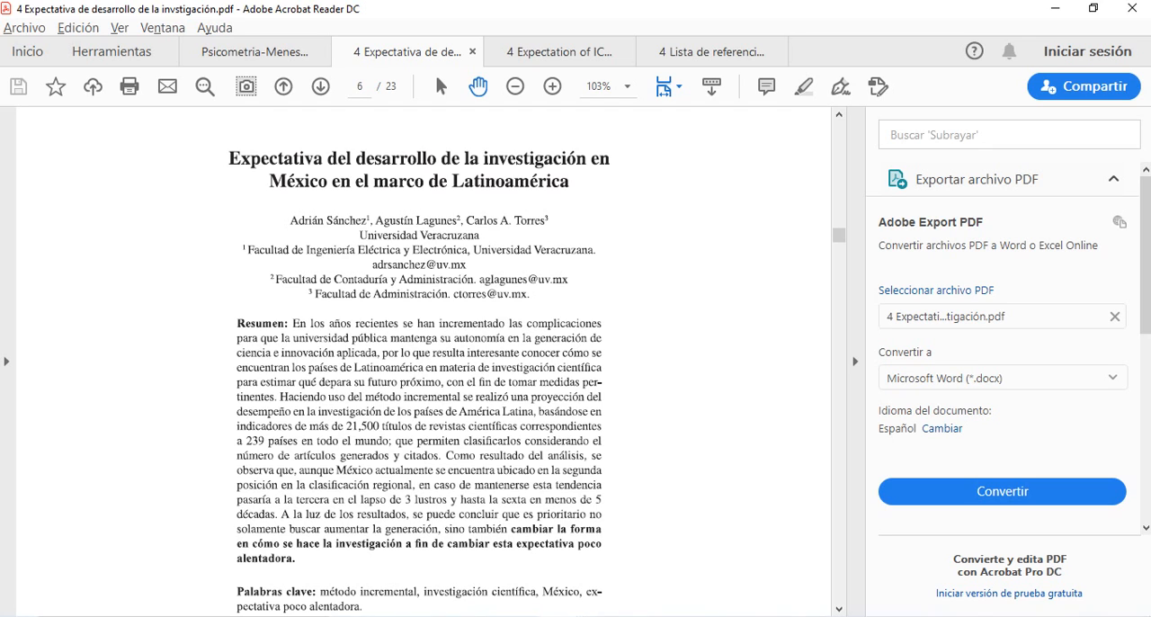
key(alt+Tab)
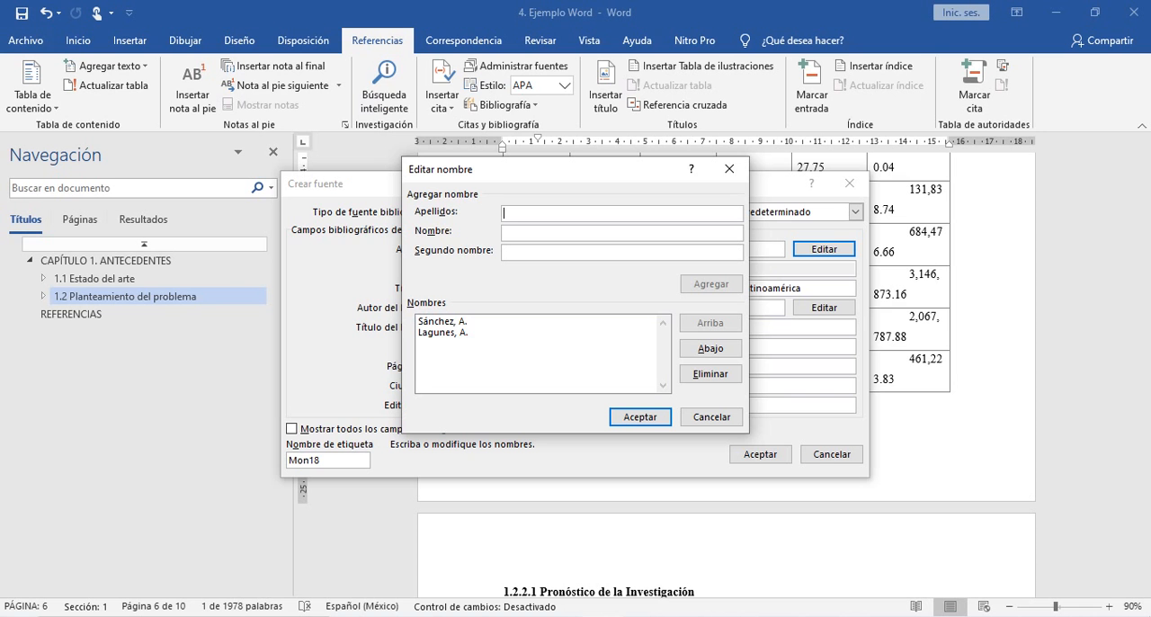
text(Torre)
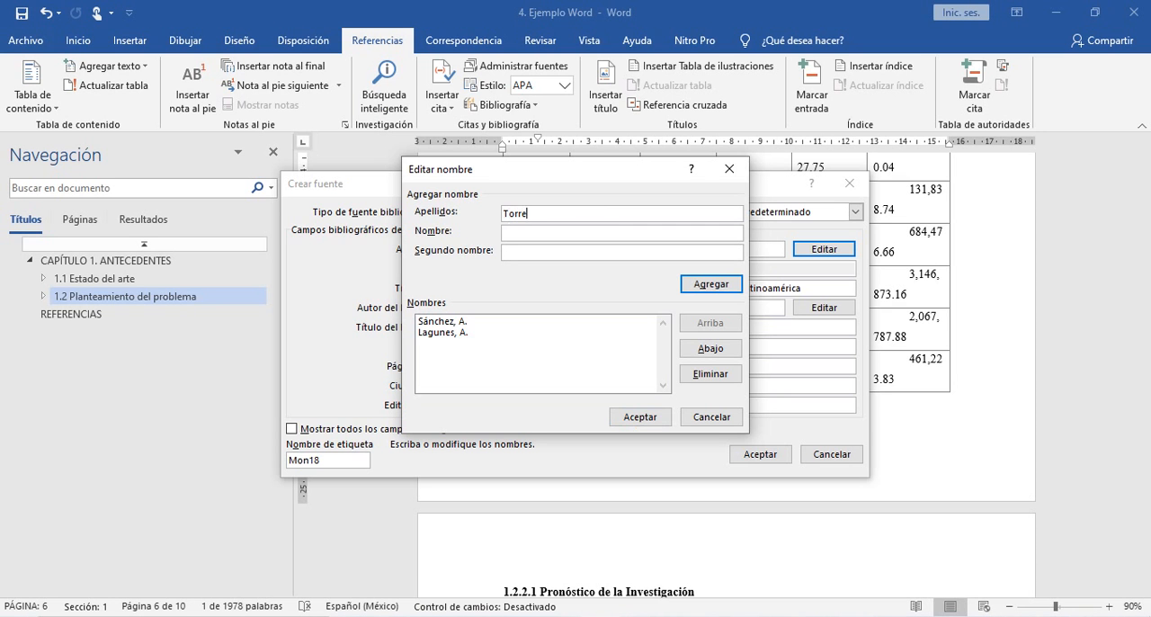
text(sC.)
key(Tab)
text(A.)
click(513, 233)
click(512, 252)
click(513, 233)
click(513, 252)
key(Return)
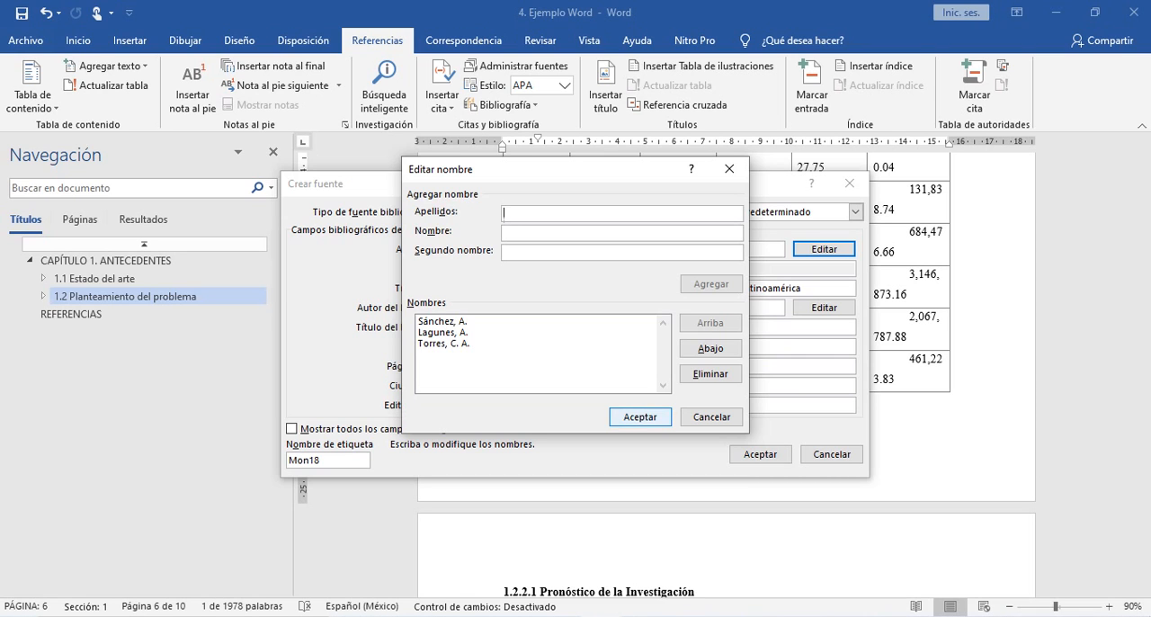
- Accept the section's author list and check the chapter's first and last page numbers in the PDF
key(Return)
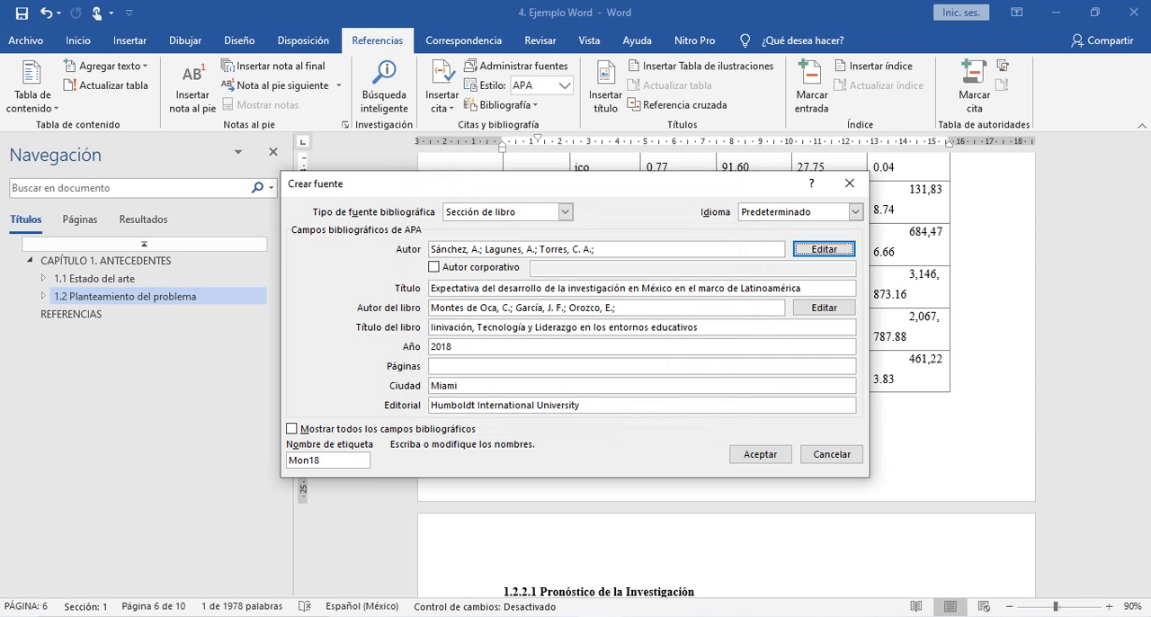
key(alt+Tab)
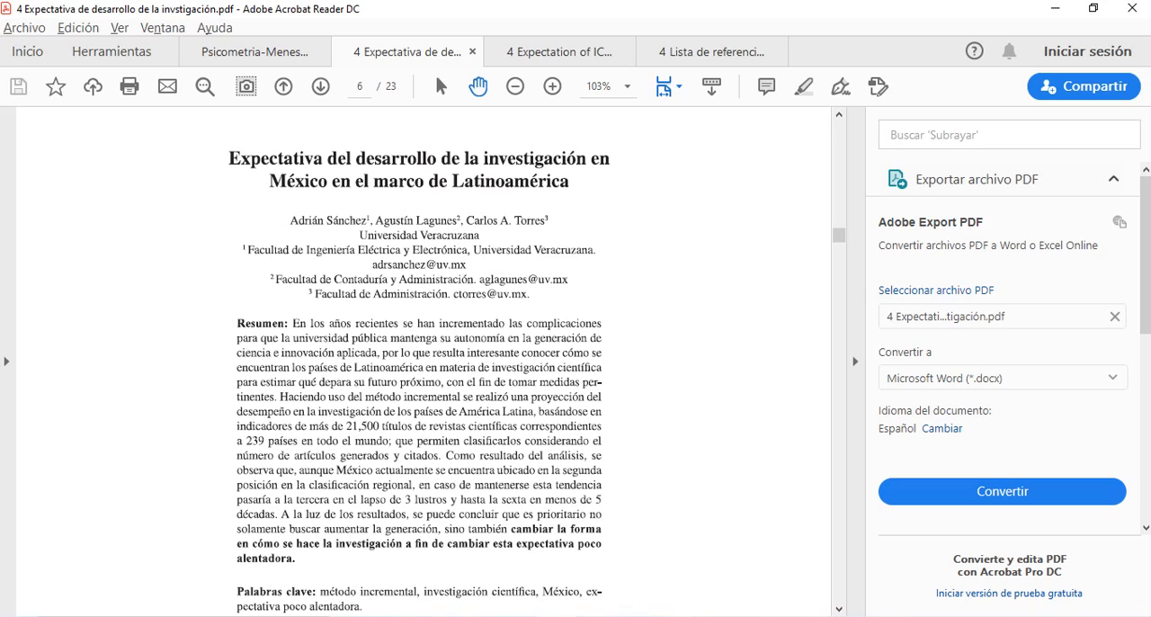
scroll(423, 360, down, 6)
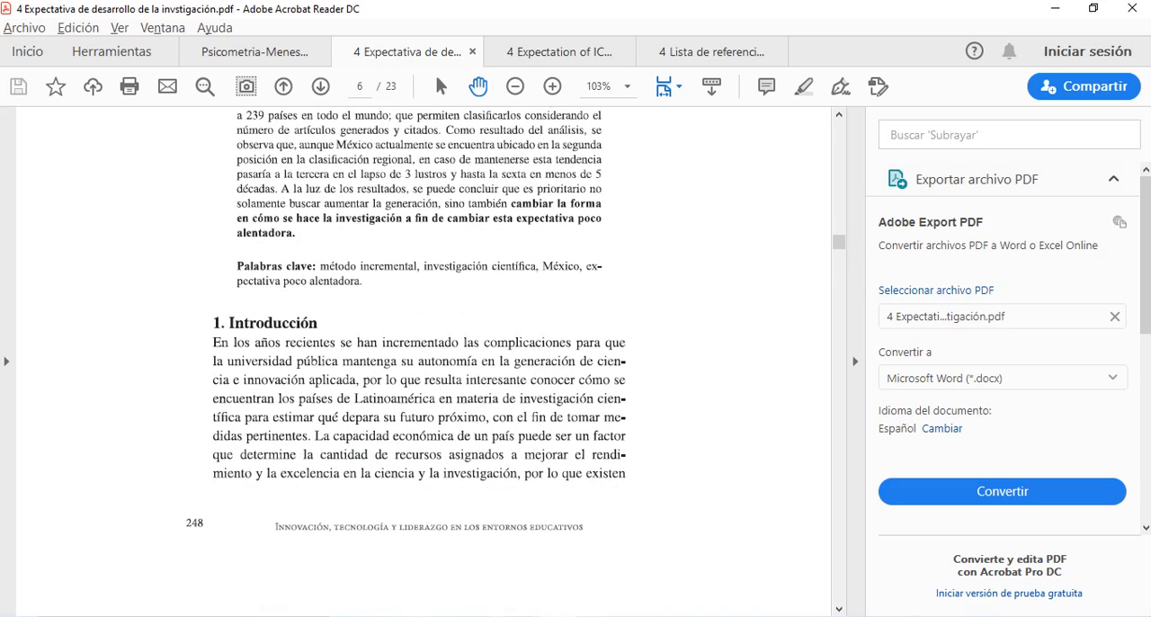
drag(839, 242, 839, 567)
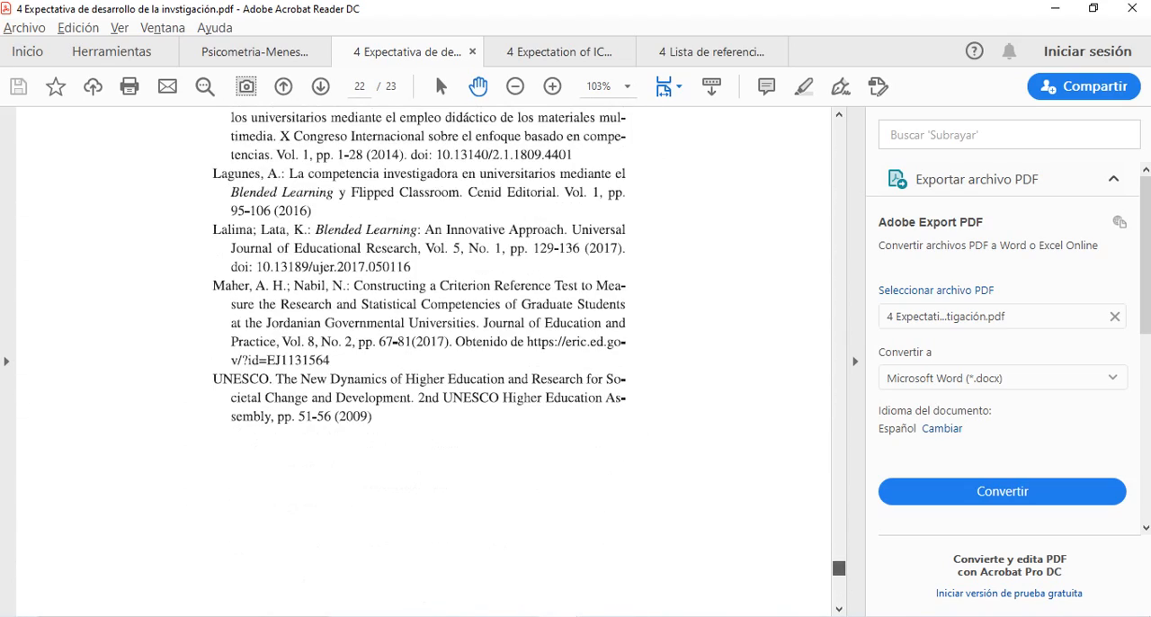
scroll(839, 568, down, 5)
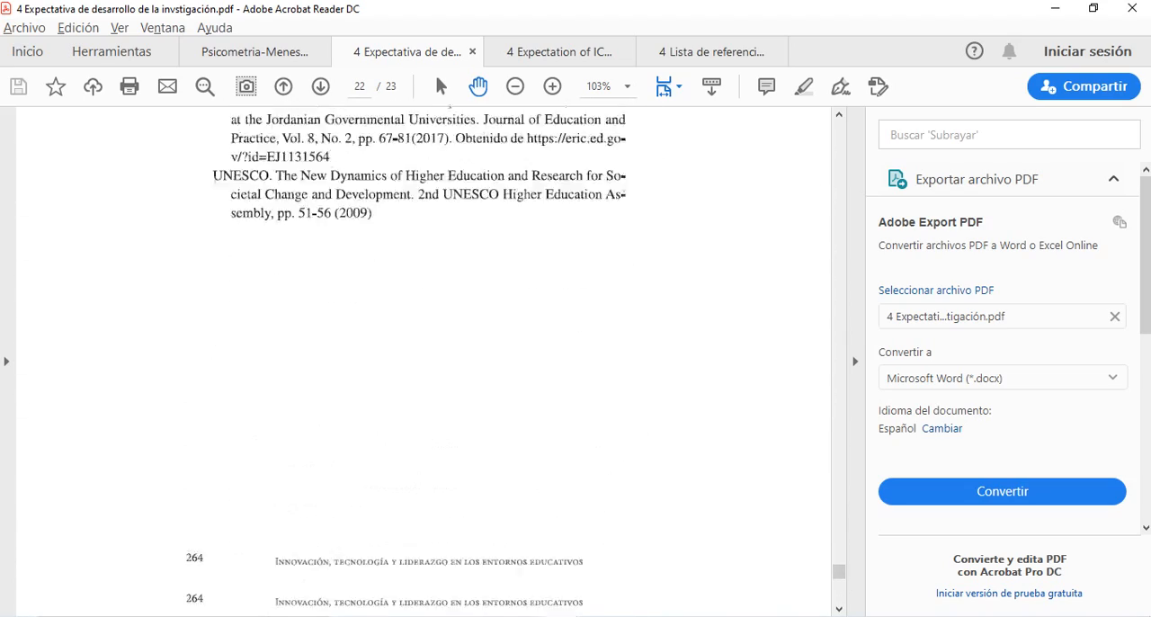
scroll(423, 360, down, 4)
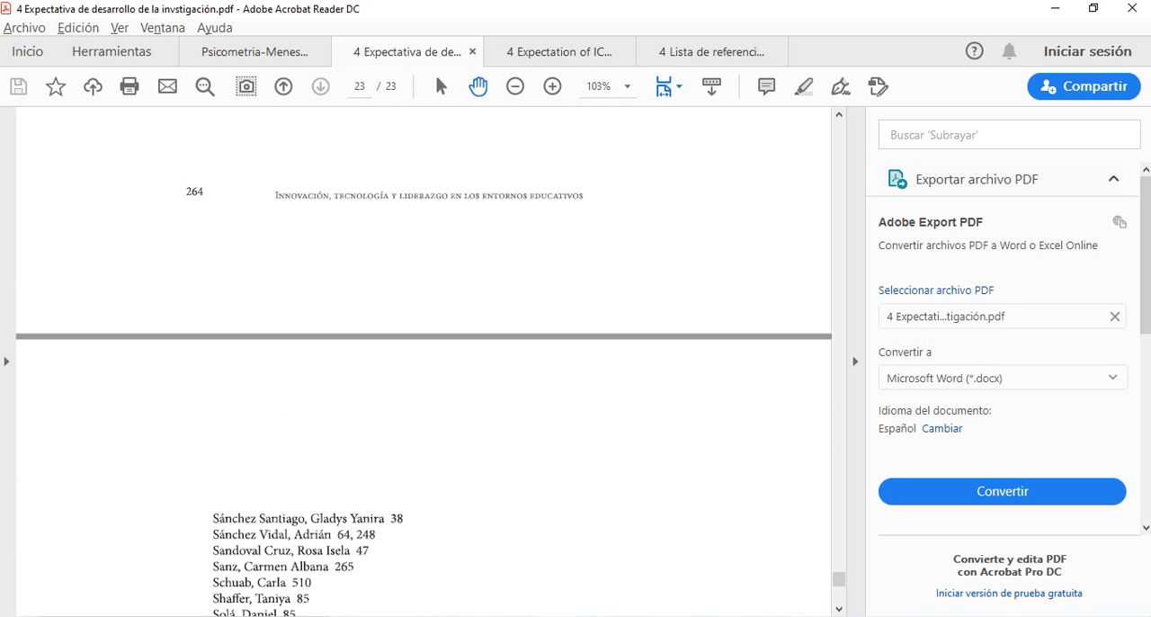
scroll(424, 360, up, 3)
- Return to Word, set the book section's pages to 248-264 and save the source
key(alt+Tab)
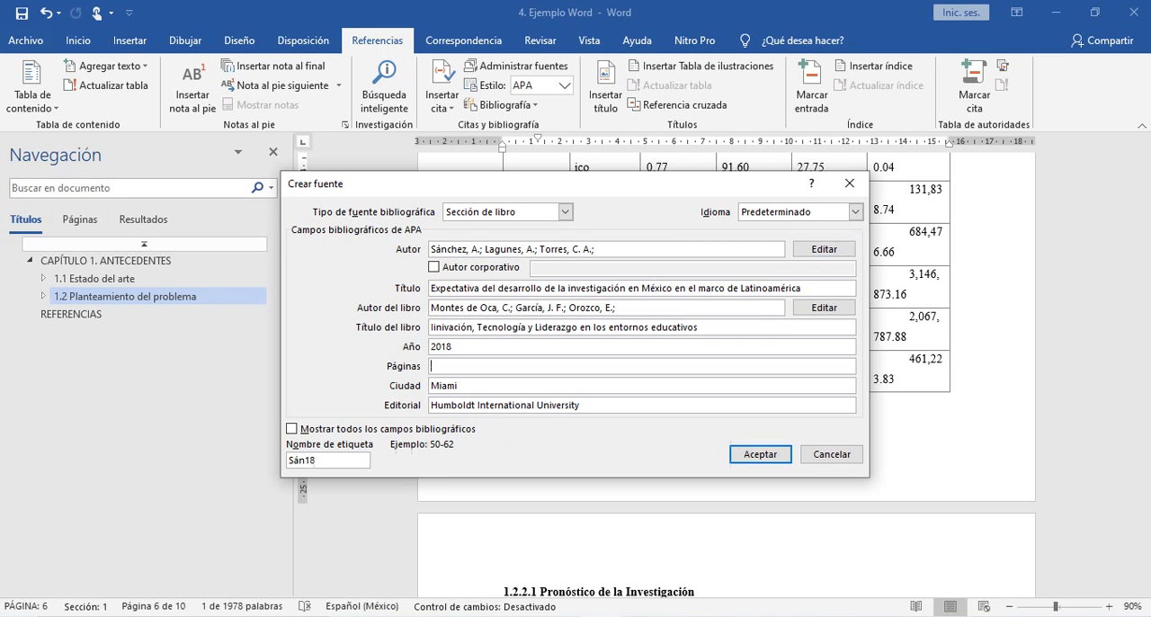
text(248-264)
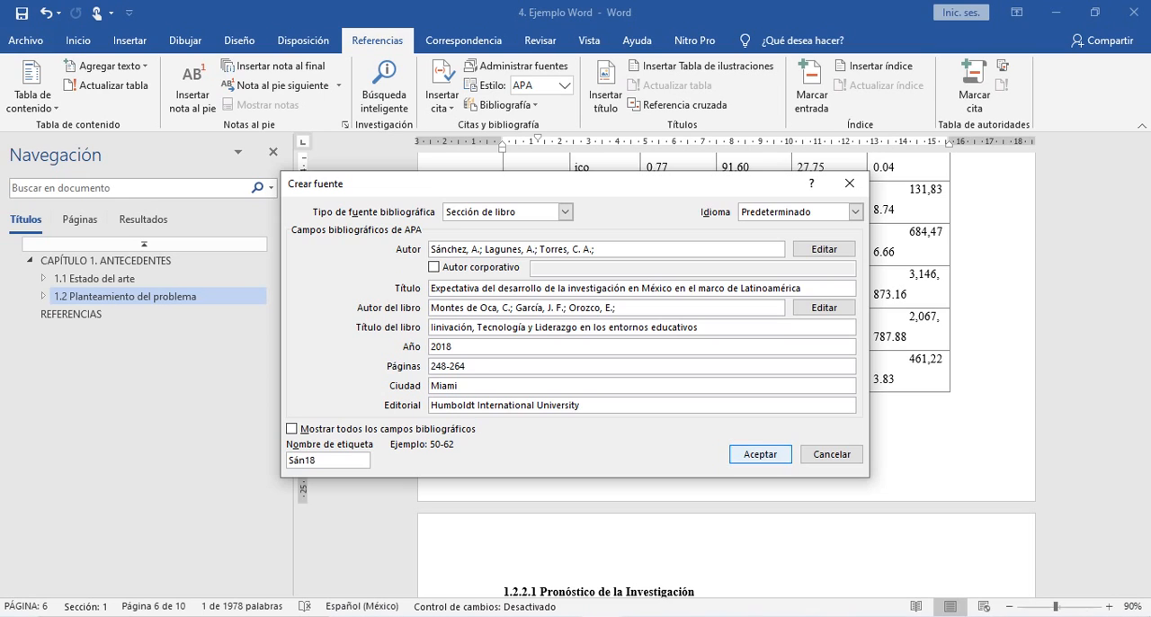
key(Return)
- Compare the citation in Tabla 1's note with the same note in the answer key image
click(636, 400)
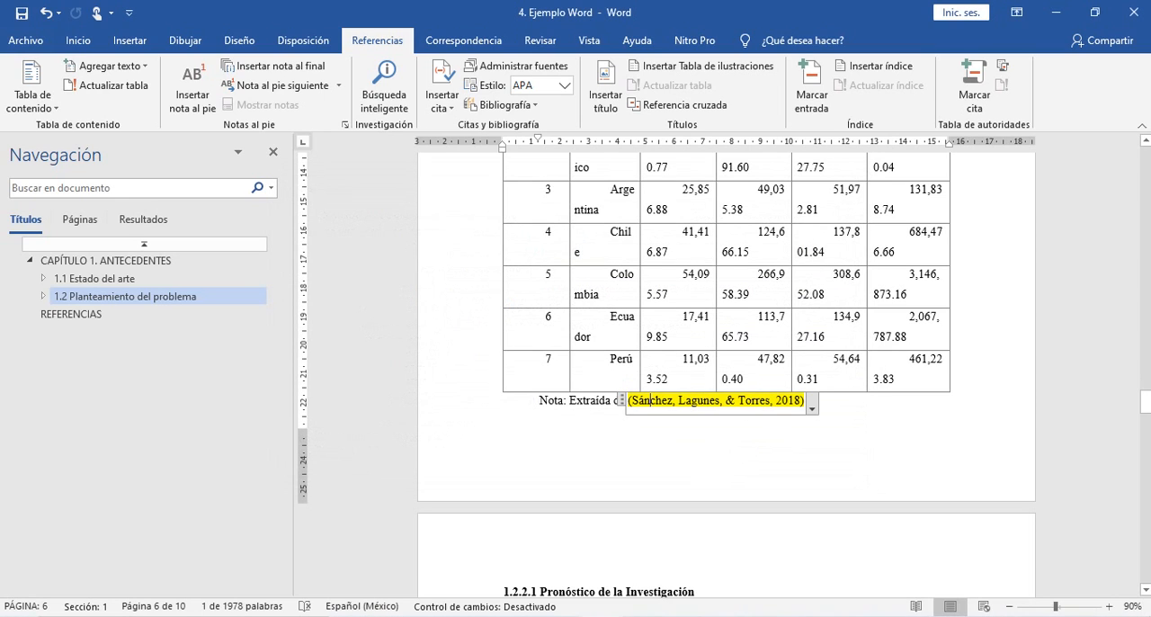
click(806, 400)
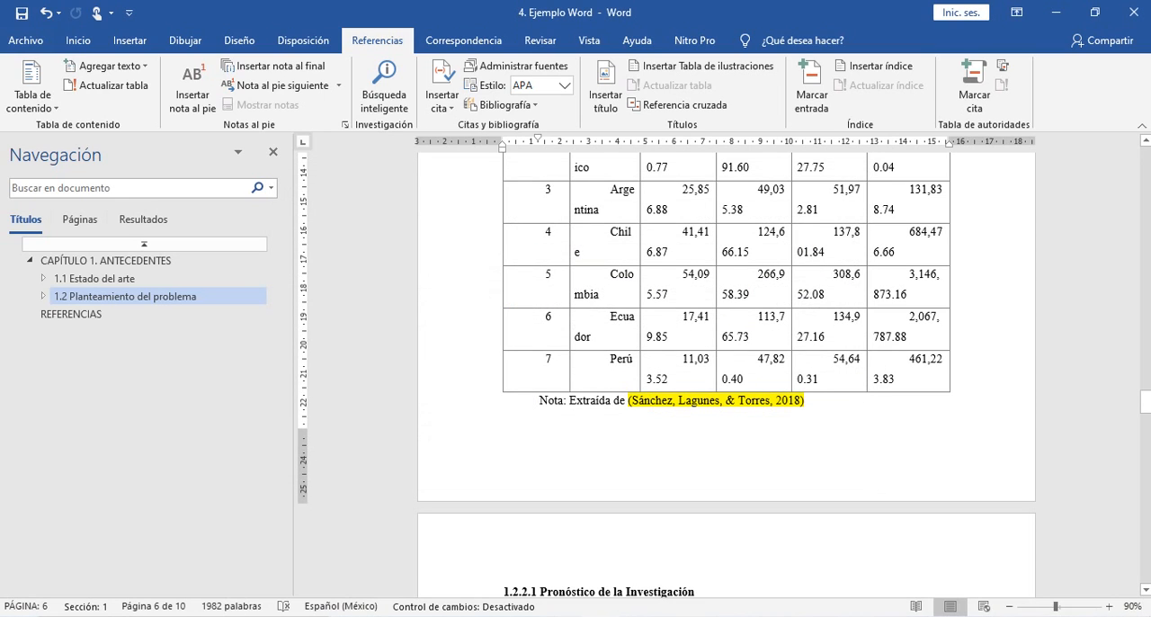
key(alt+Tab)
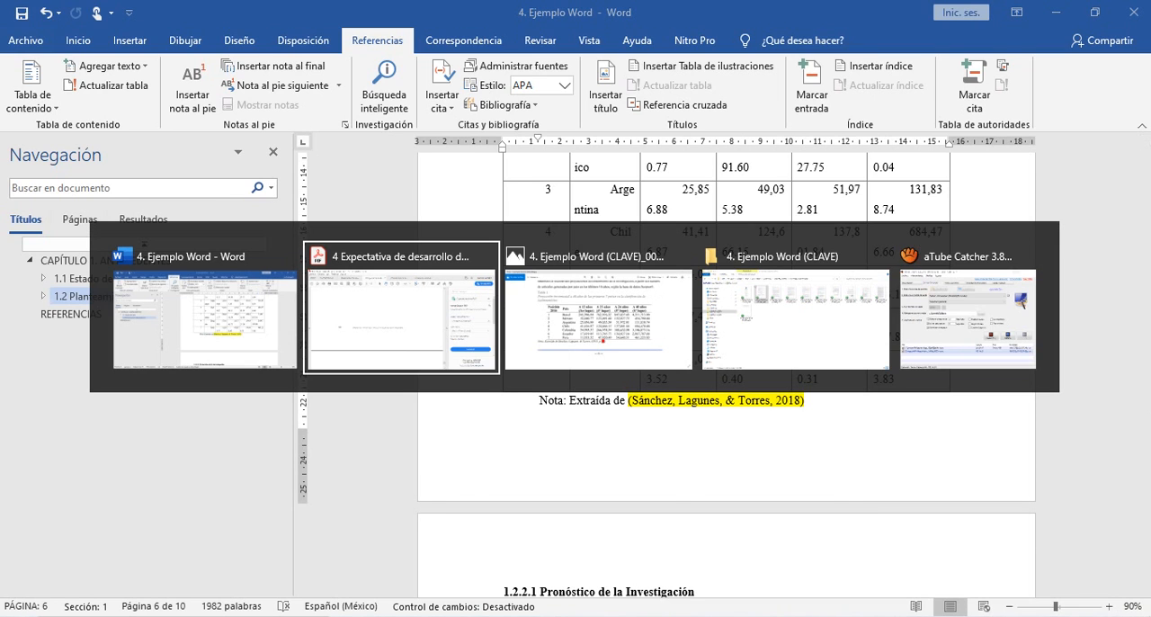
key(alt+Tab)
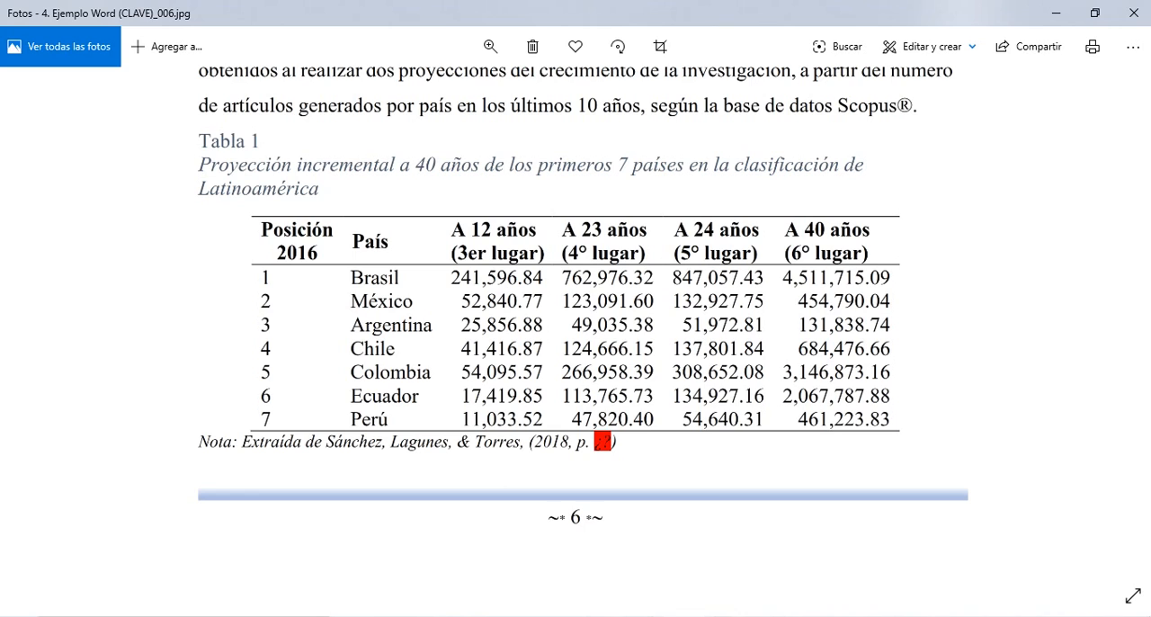
key(alt+Tab)
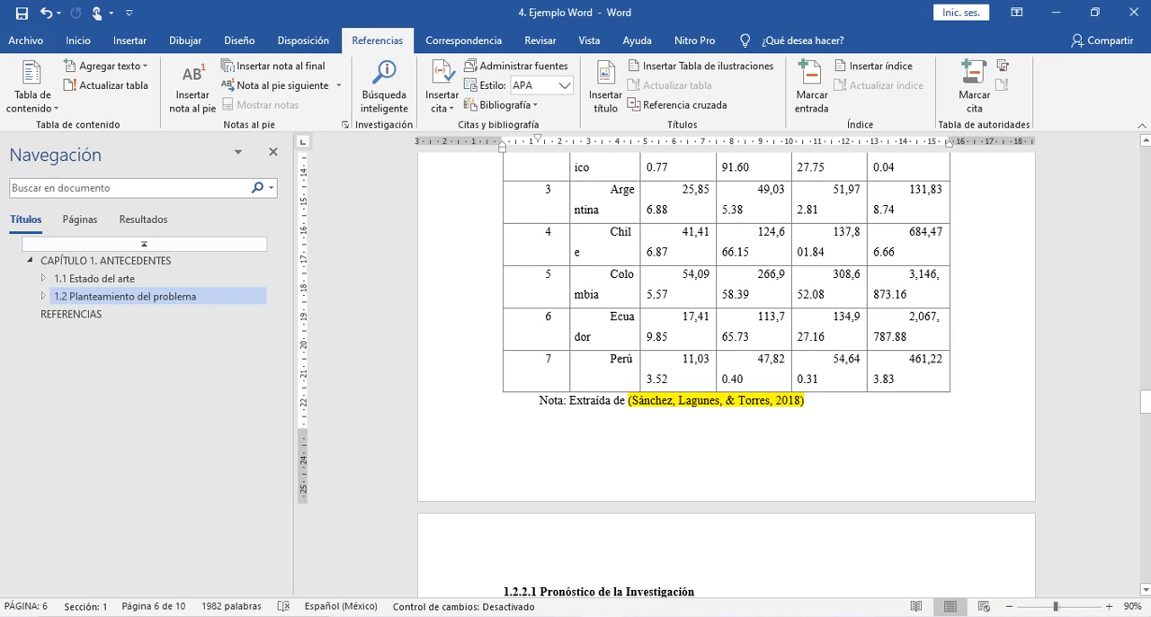
- Copy the authors' surnames from the citation in Tabla 1's note and paste them as plain text before the citation
drag(628, 400, 771, 400)
key(ctrl+c)
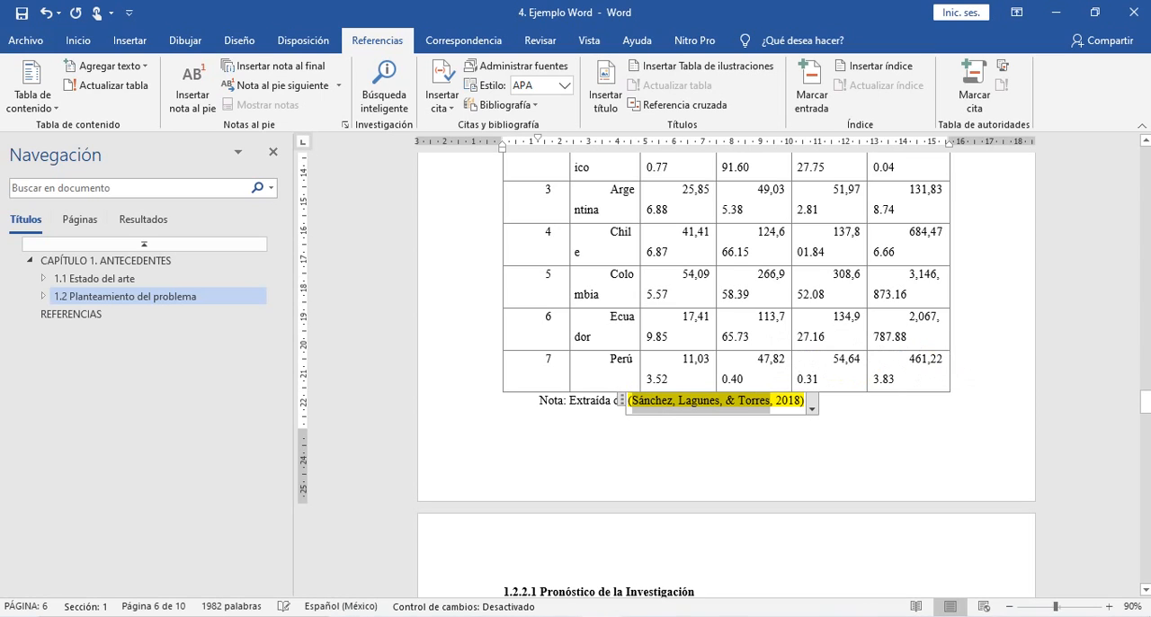
click(612, 401)
click(625, 400)
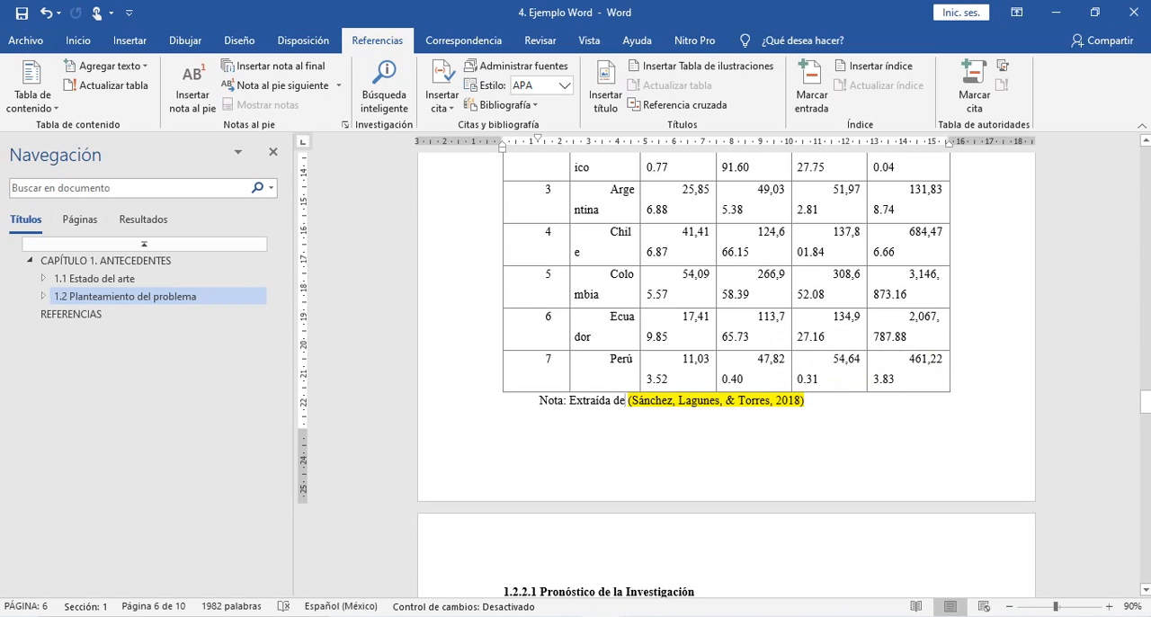
key(ctrl+v)
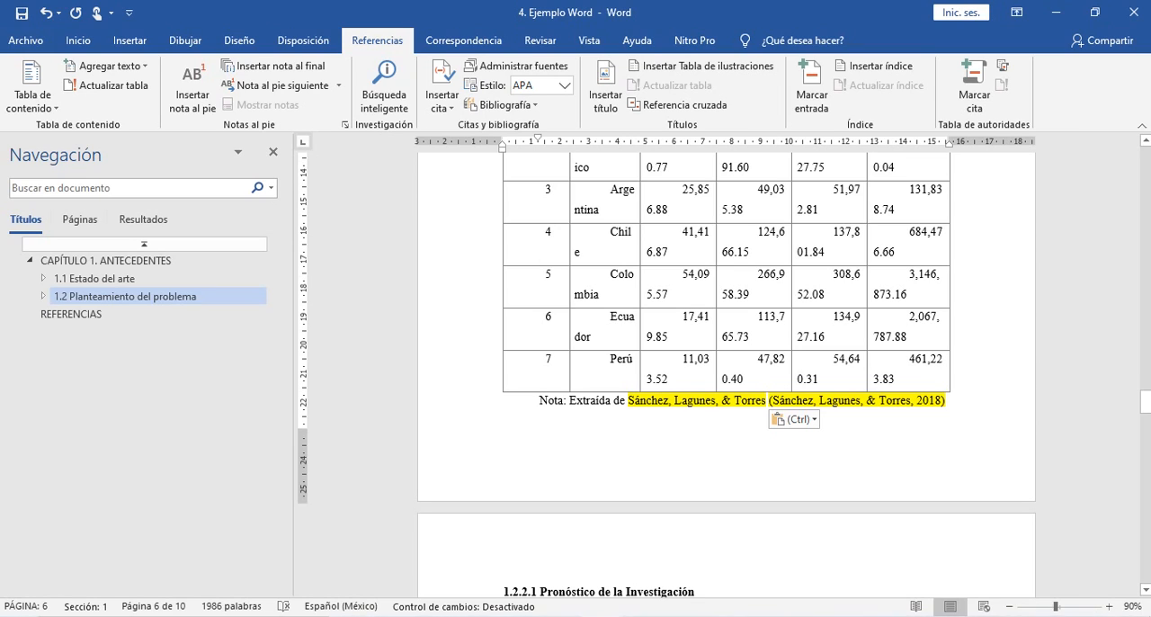
- Replace the comma and ampersand before the last surname in the pasted author text with "y"
key(Left)
key(Left)
key(Left)
key(Left)
key(Left)
key(BackSpace)
key(BackSpace)
key(BackSpace)
text(y)
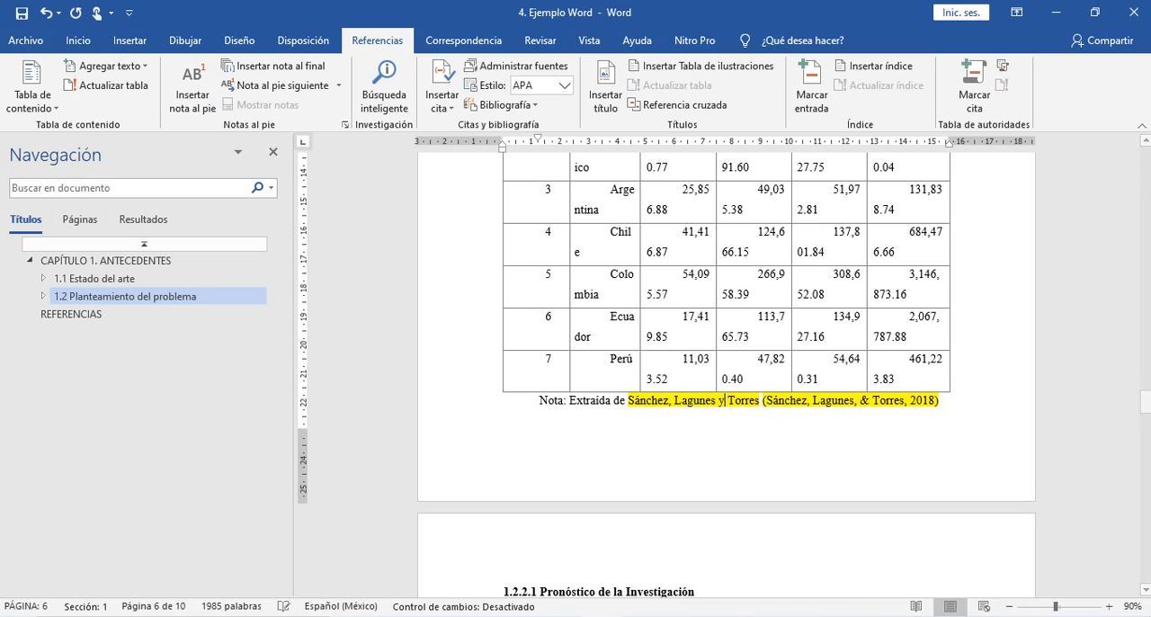
- Edit the citation in Tabla 1's note to suppress its author and title
key(Right)
key(Right)
key(Right)
click(881, 400)
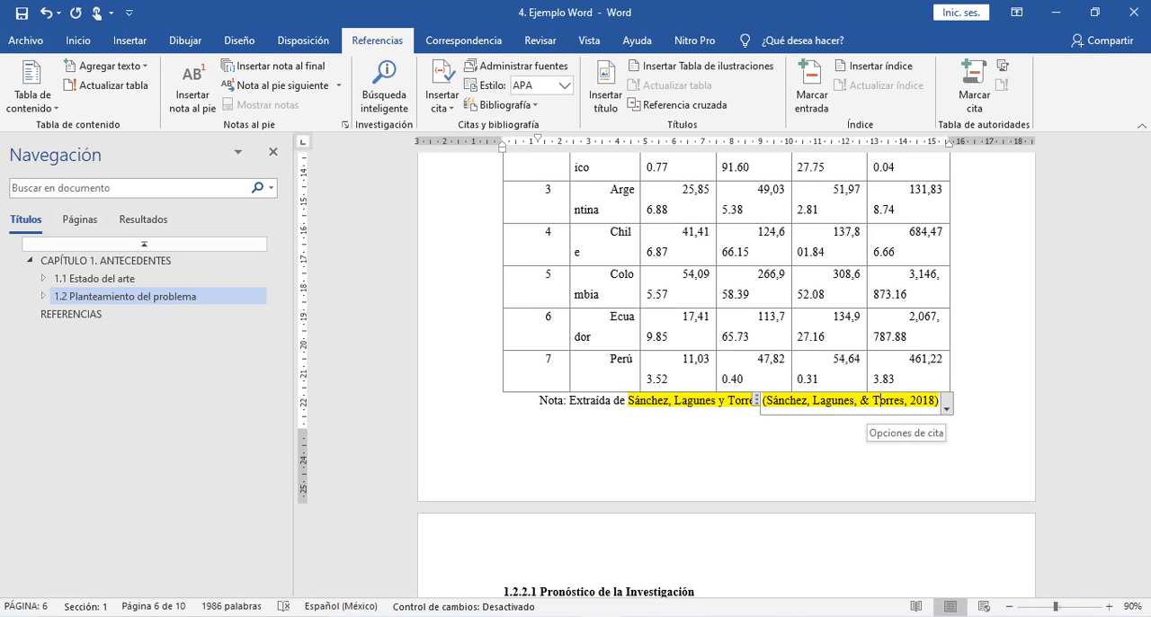
click(947, 407)
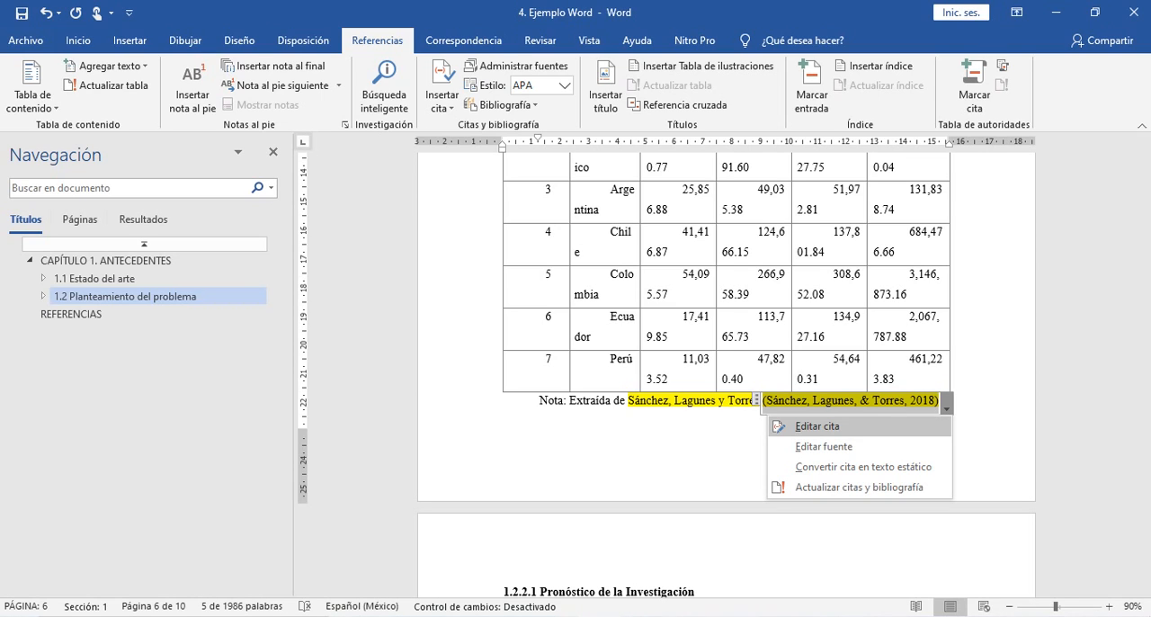
click(817, 426)
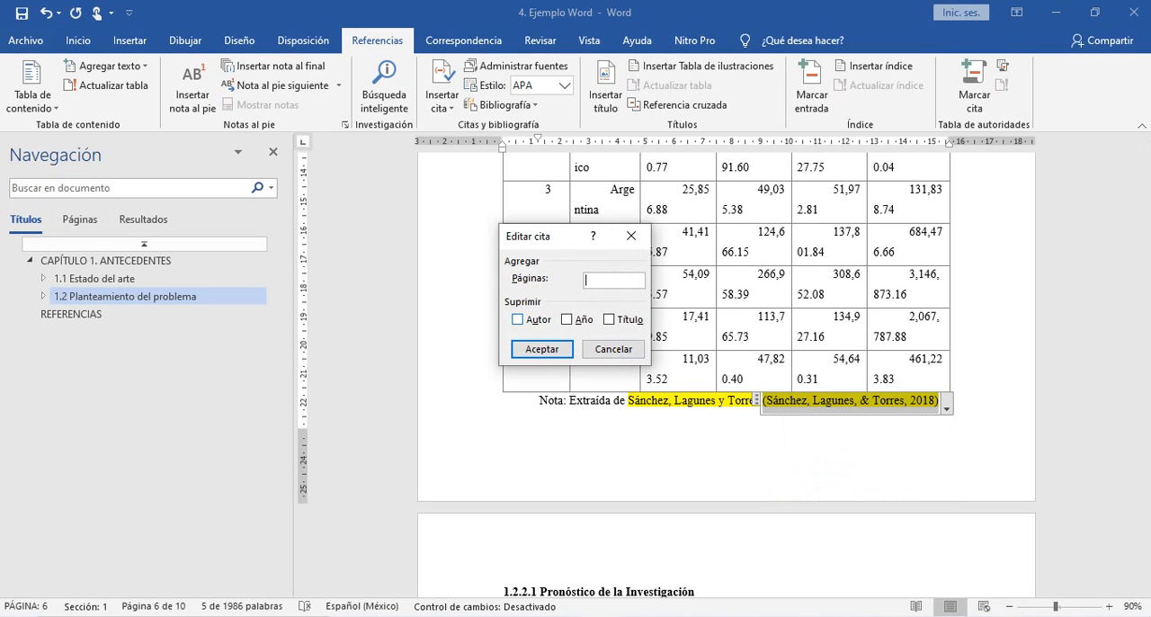
click(518, 319)
click(609, 320)
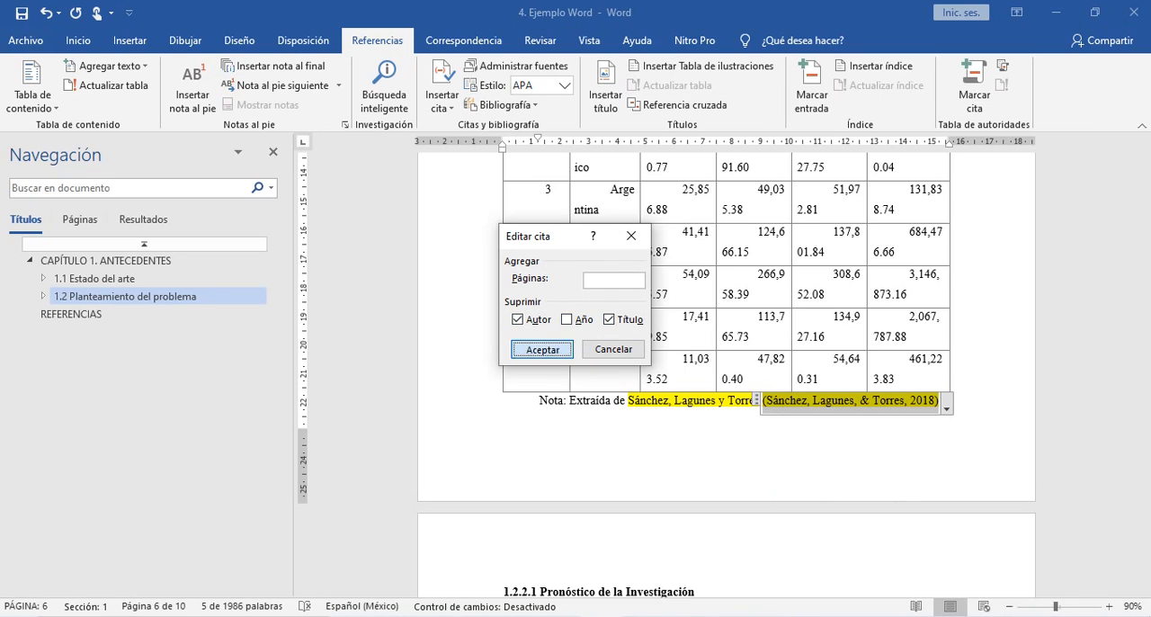
click(541, 349)
click(669, 400)
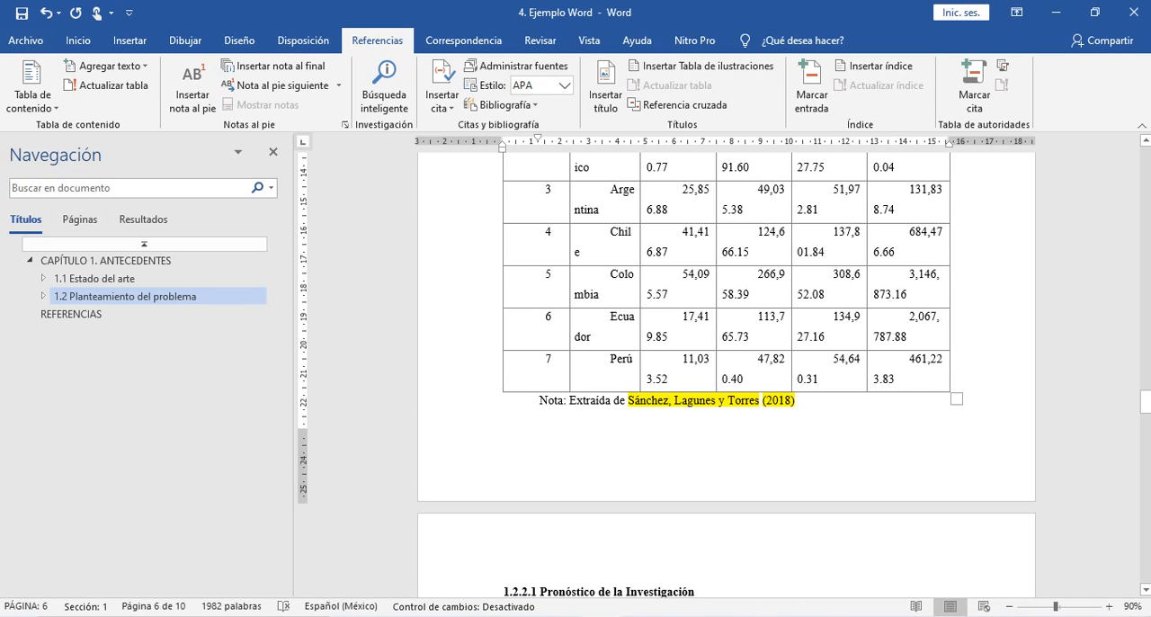
- Remove the yellow highlighting from the author names and year citation in Tabla 1's note
click(797, 401)
click(695, 592)
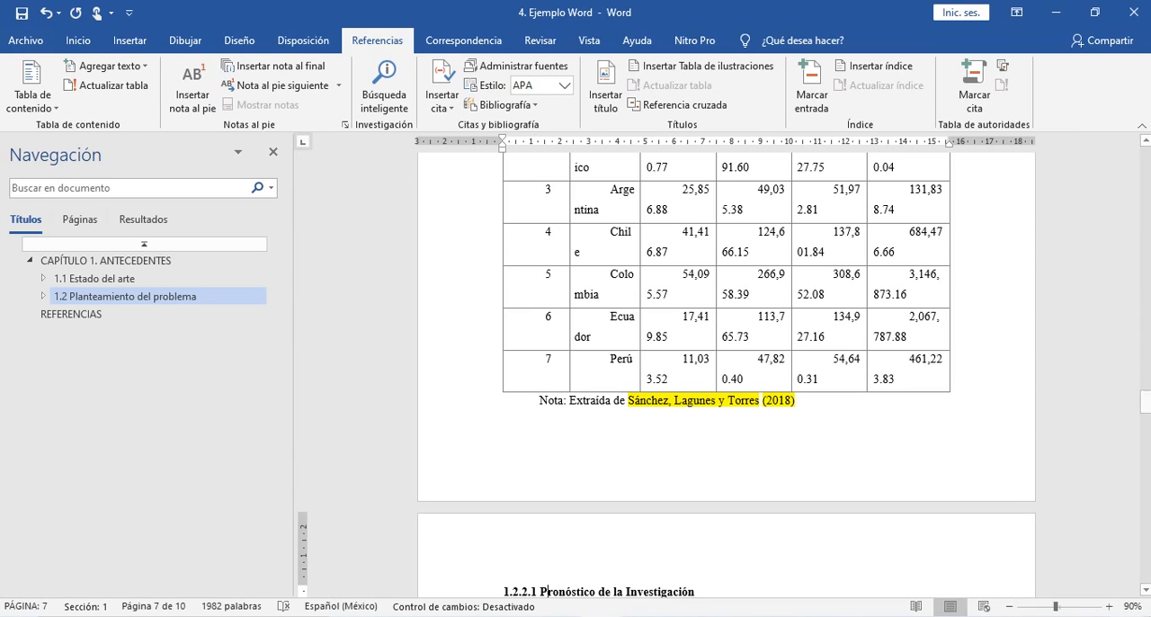
click(957, 400)
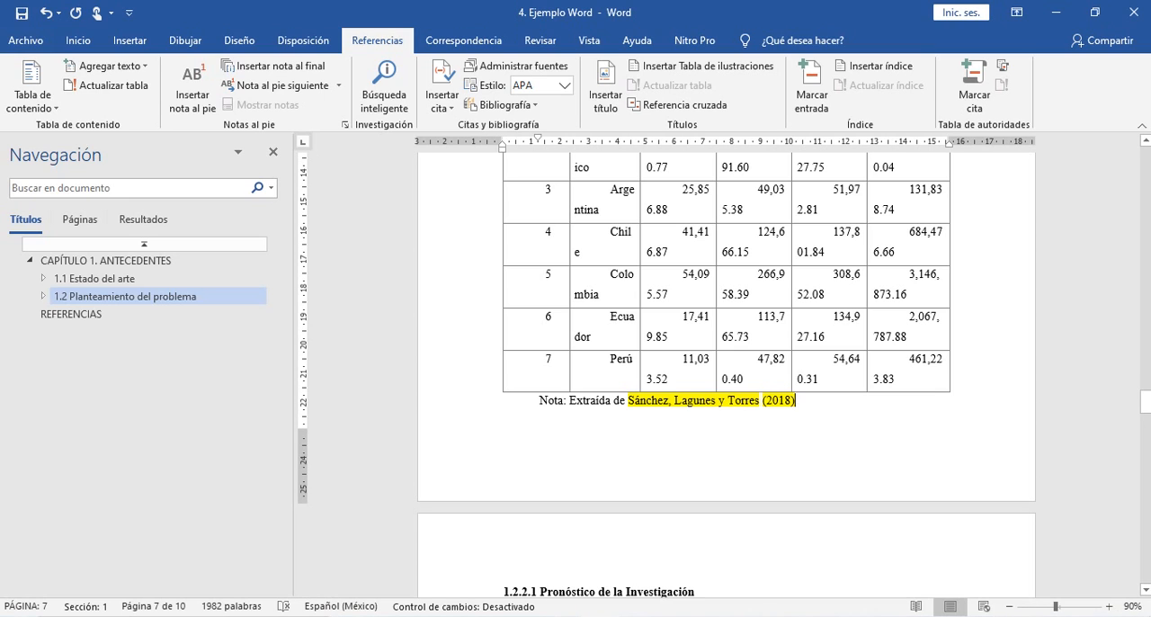
drag(799, 401, 615, 400)
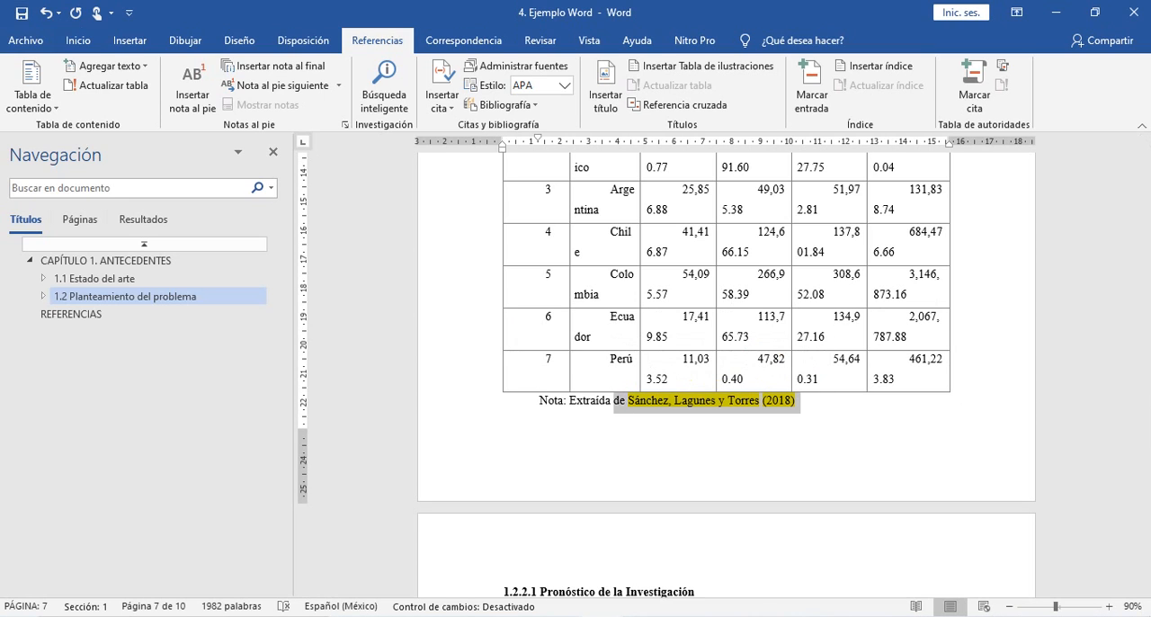
click(78, 40)
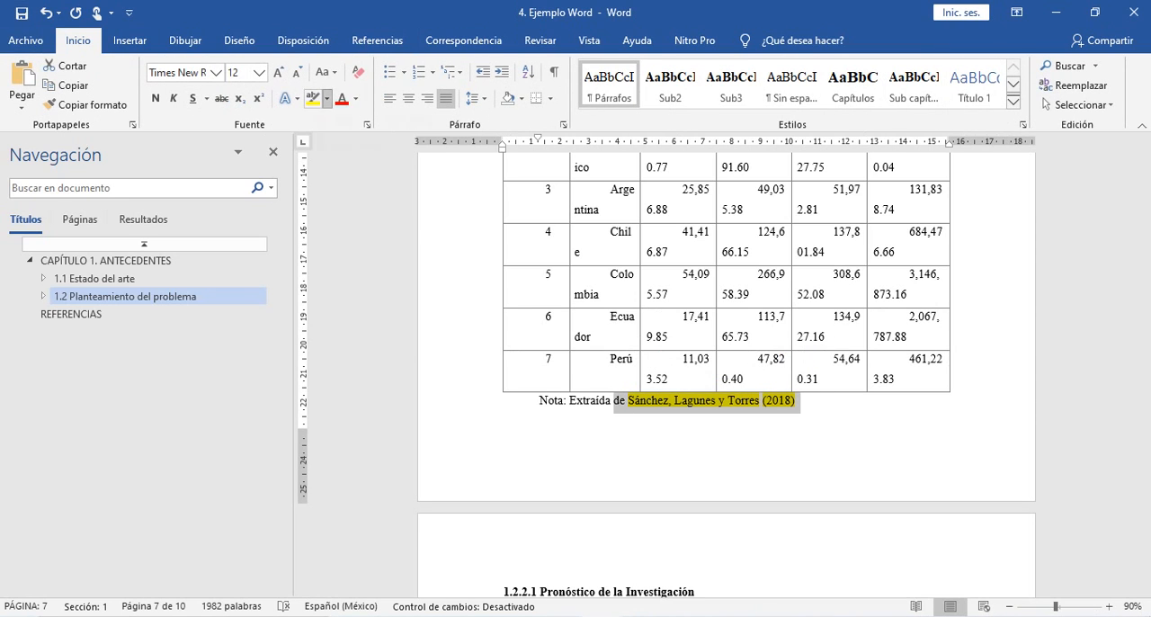
click(326, 99)
click(346, 195)
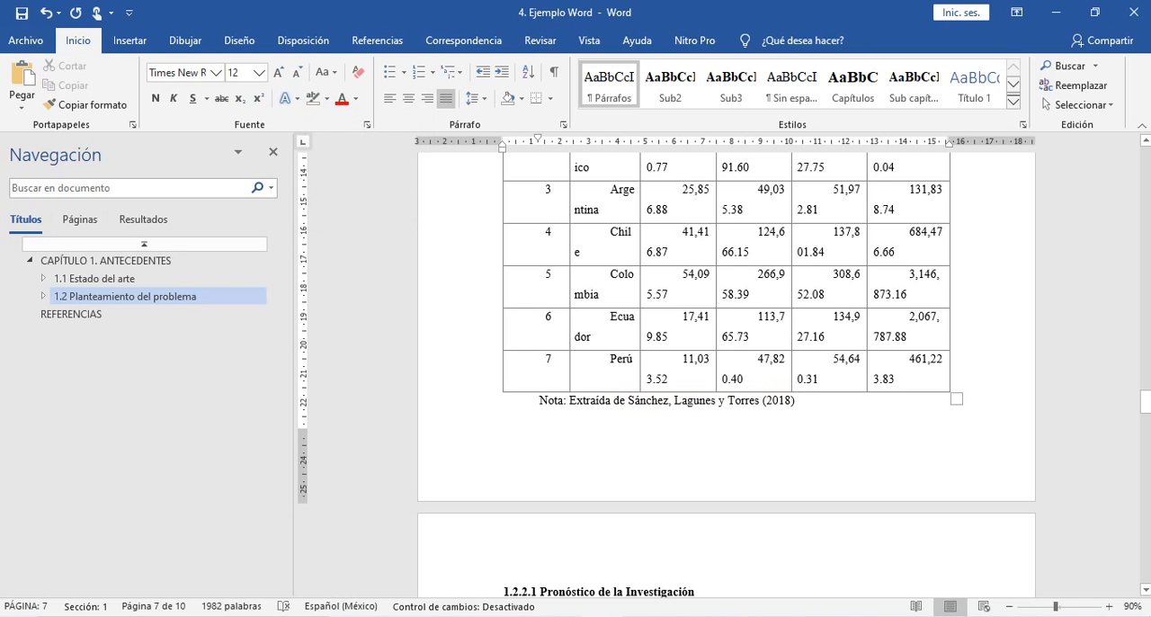
click(797, 401)
- Review Tabla 1 with its surrounding text and section 1.2.2.1, through to the source note under Tabla 2
scroll(797, 402, up, 3)
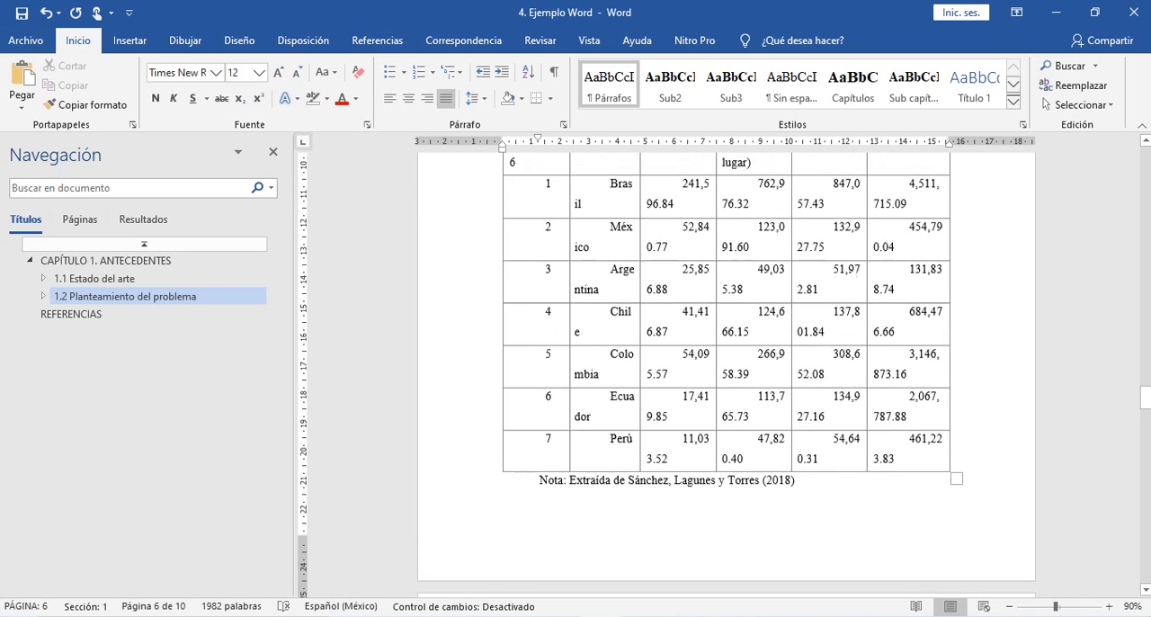
scroll(797, 401, down, 2)
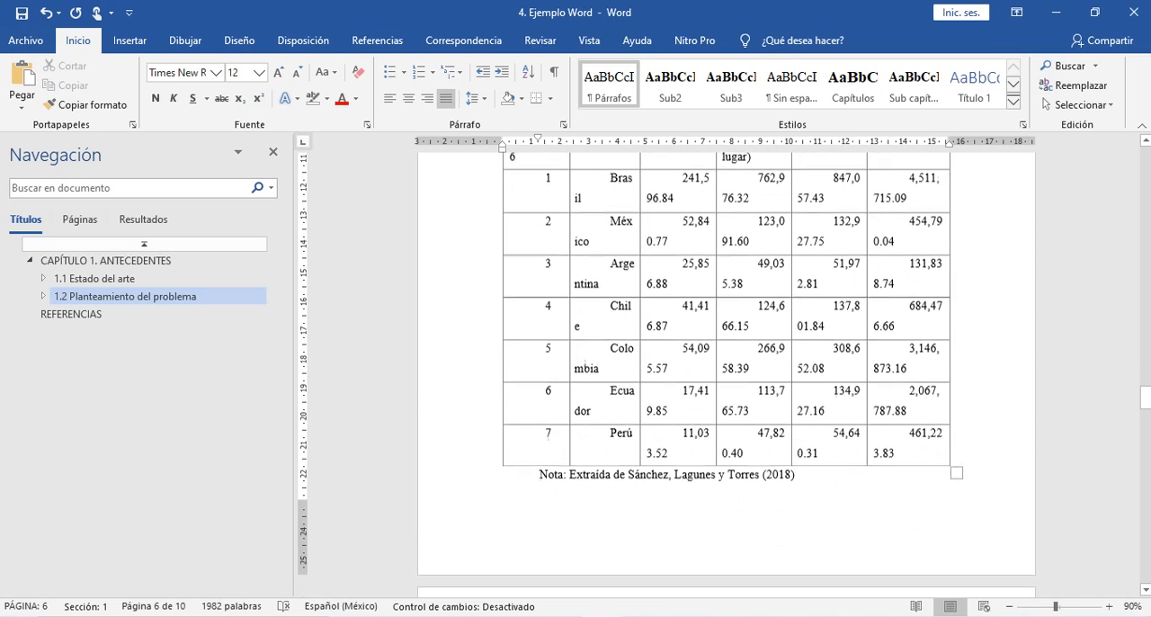
scroll(727, 368, up, 8)
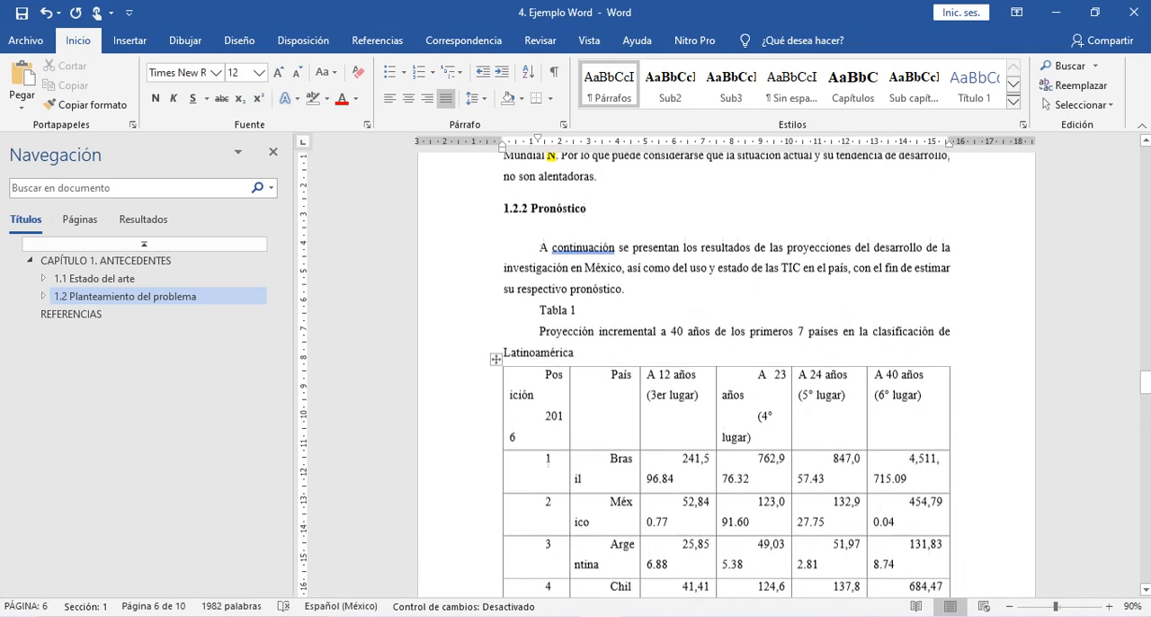
scroll(726, 369, up, 1)
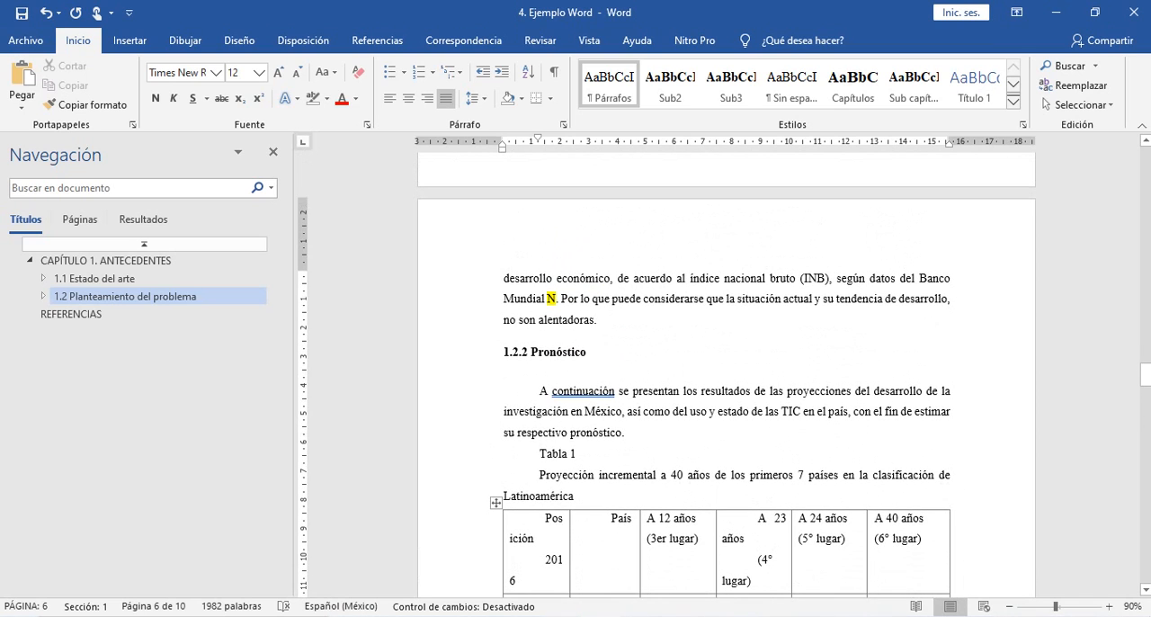
scroll(726, 369, down, 10)
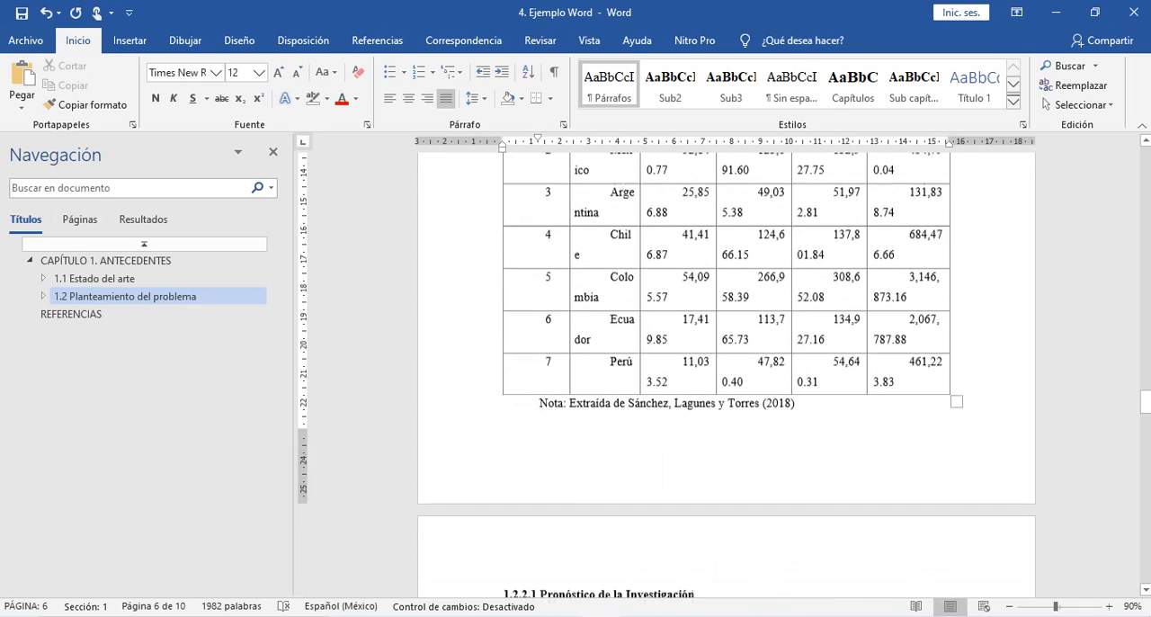
scroll(727, 368, down, 8)
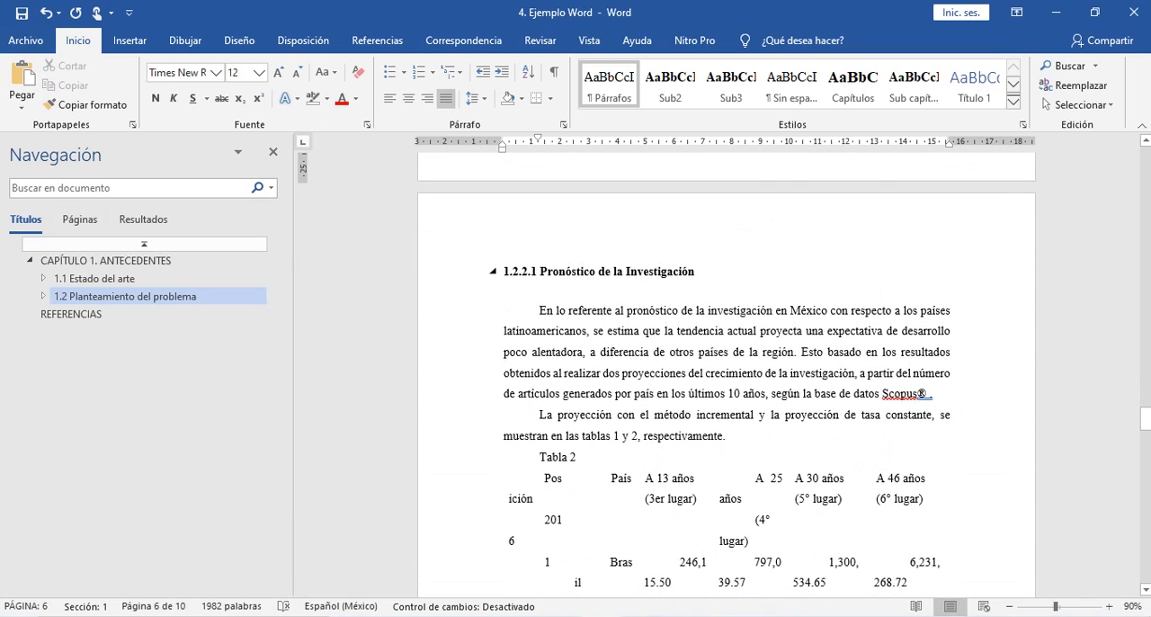
scroll(727, 369, down, 2)
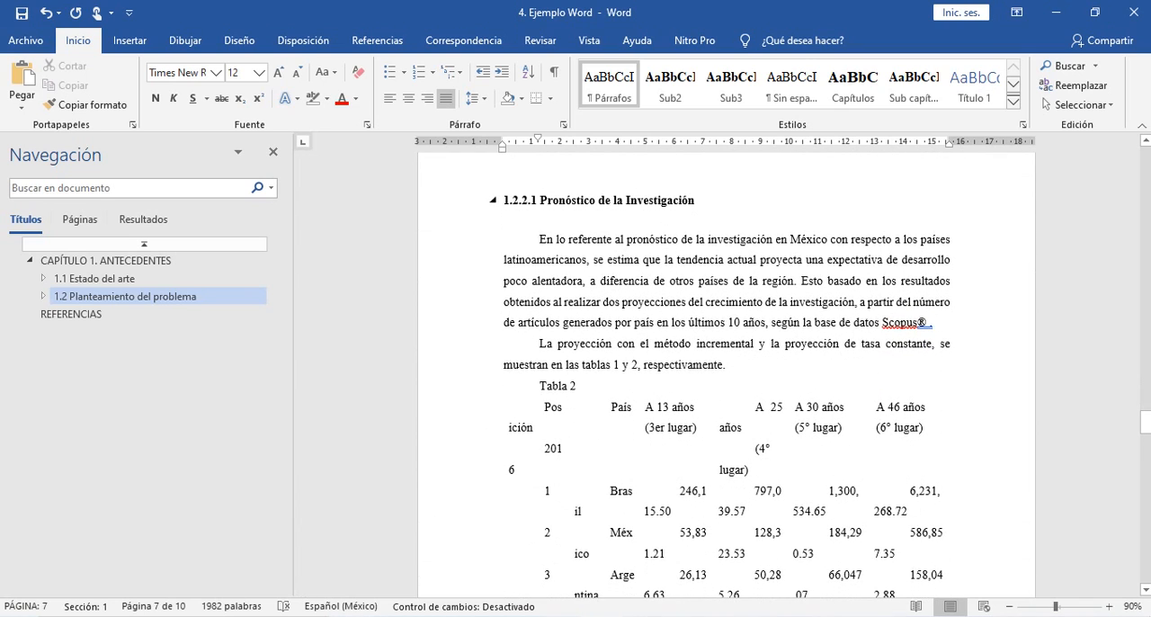
scroll(727, 369, down, 12)
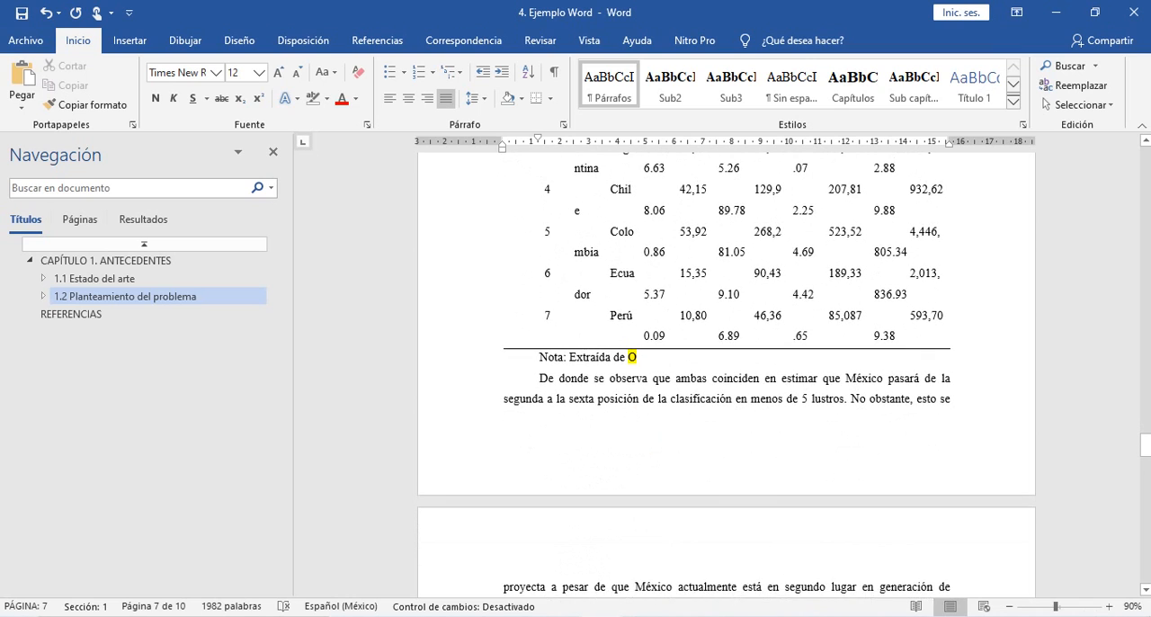
- Review the text from Tabla 1's note through section 1.2.2.1 and Tabla 2 to the figure captions for places needing citations
scroll(727, 369, down, 5)
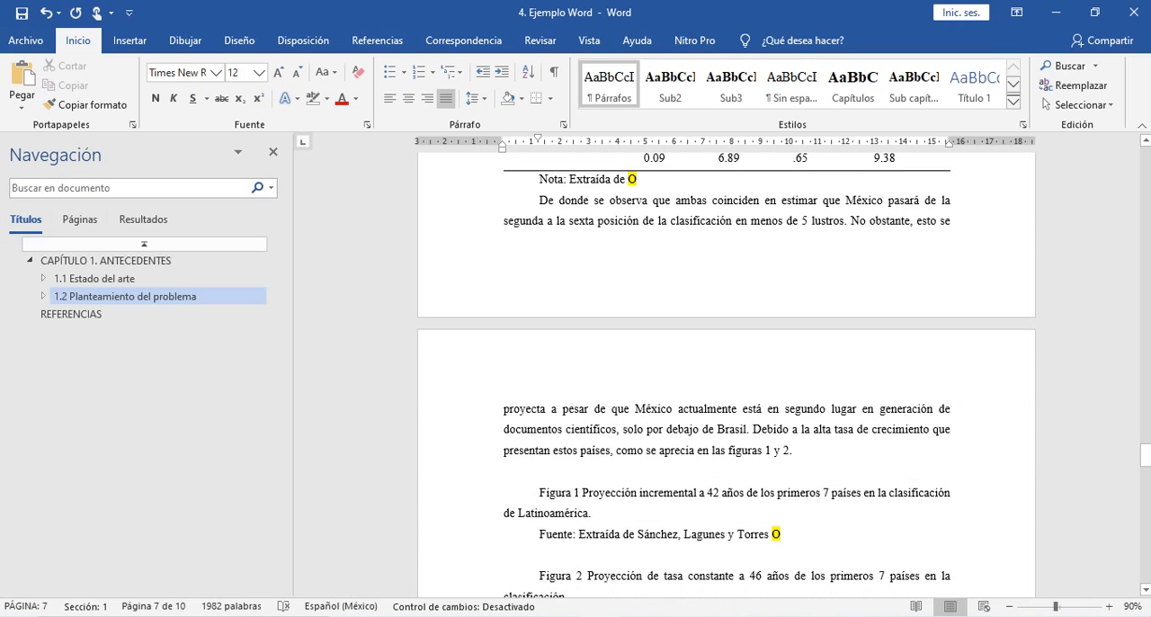
scroll(727, 368, up, 3)
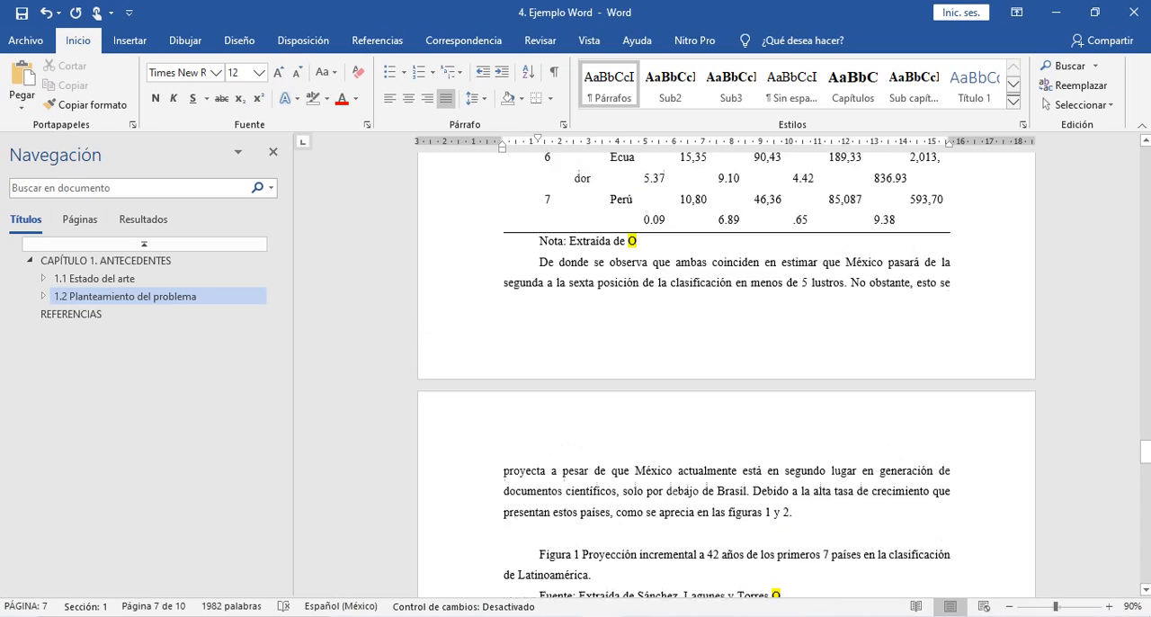
scroll(727, 369, up, 16)
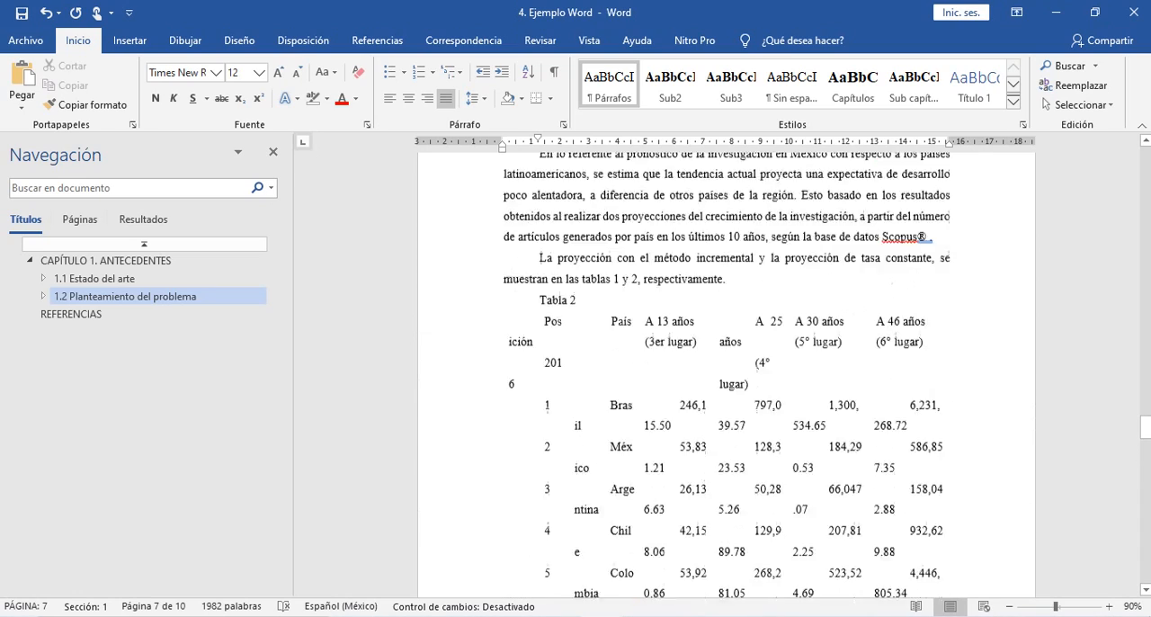
scroll(727, 369, up, 3)
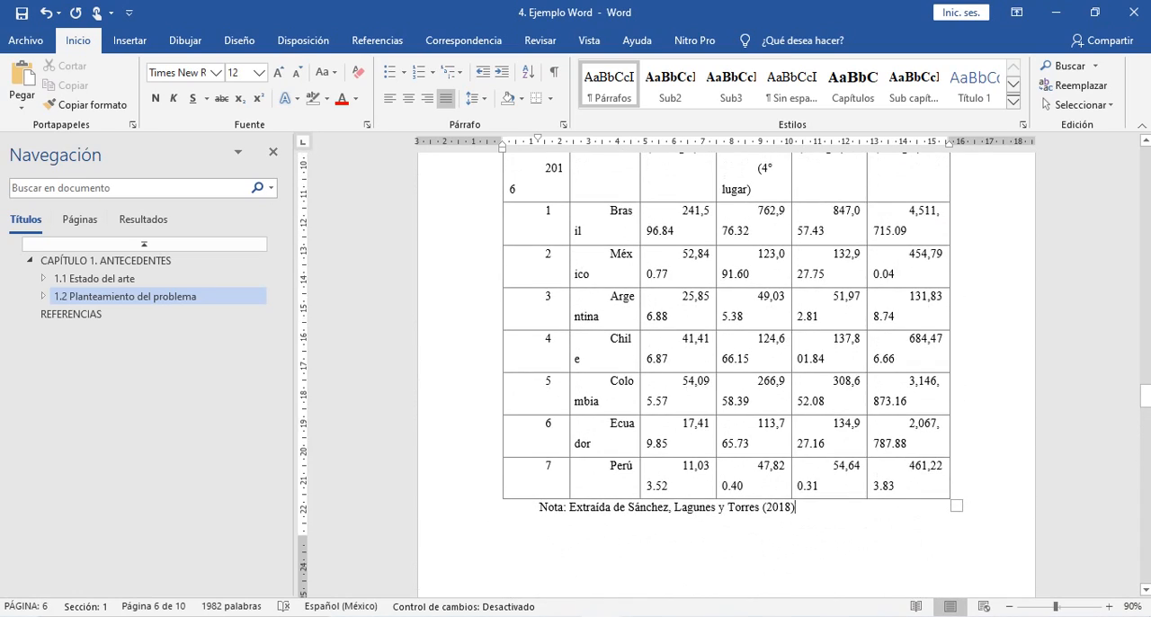
scroll(726, 369, down, 6)
scroll(726, 368, down, 1)
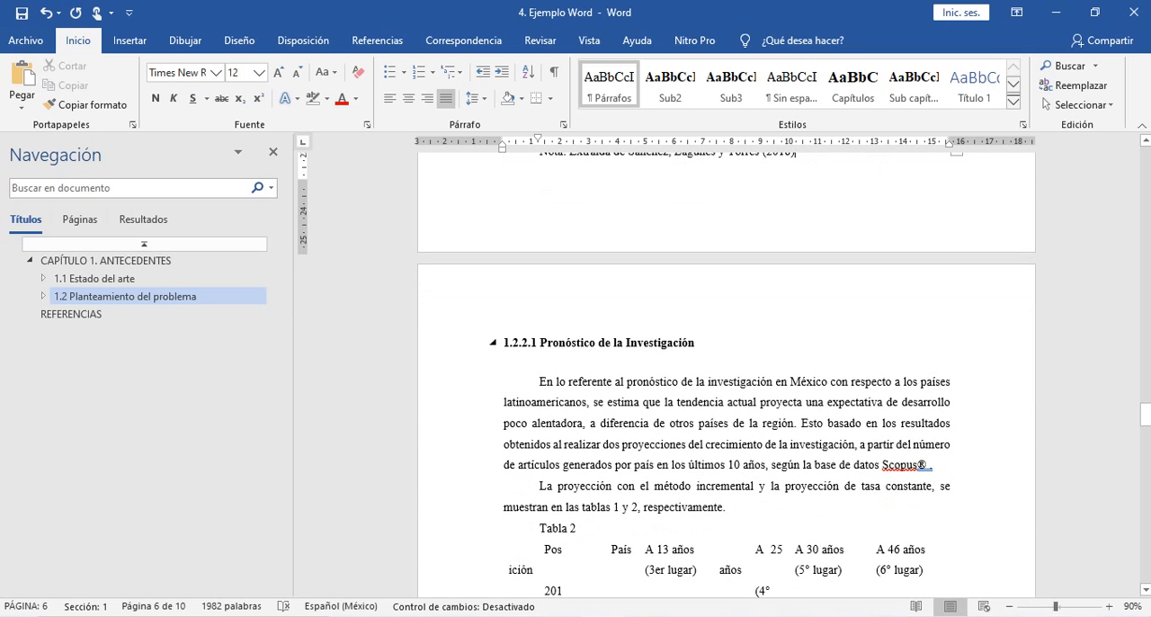
scroll(727, 369, down, 4)
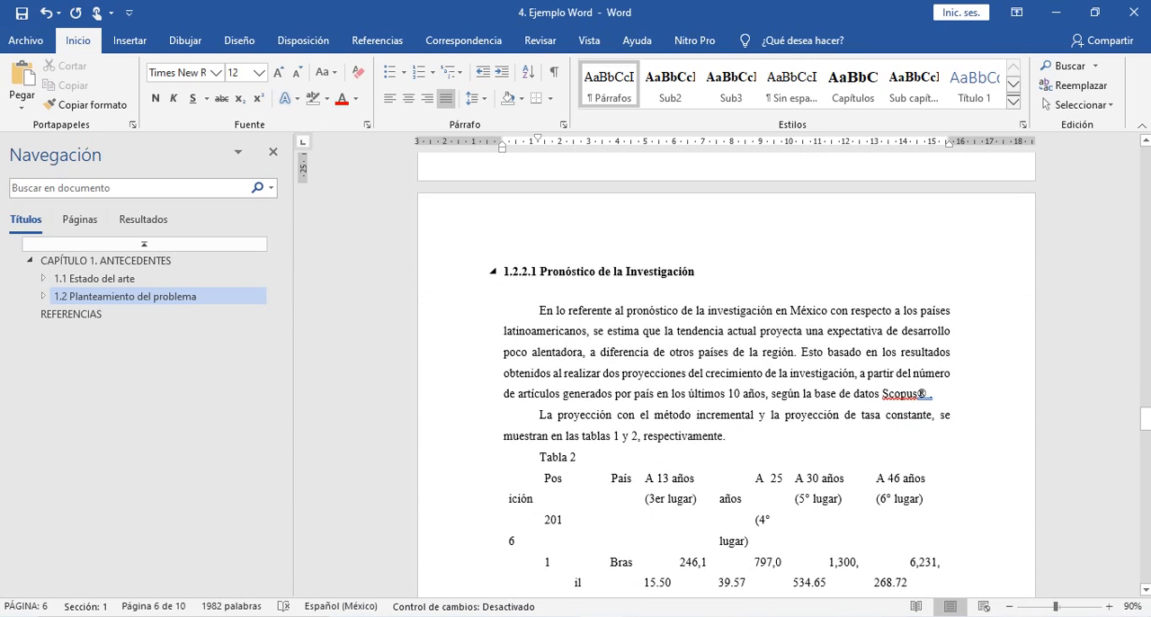
scroll(727, 368, down, 8)
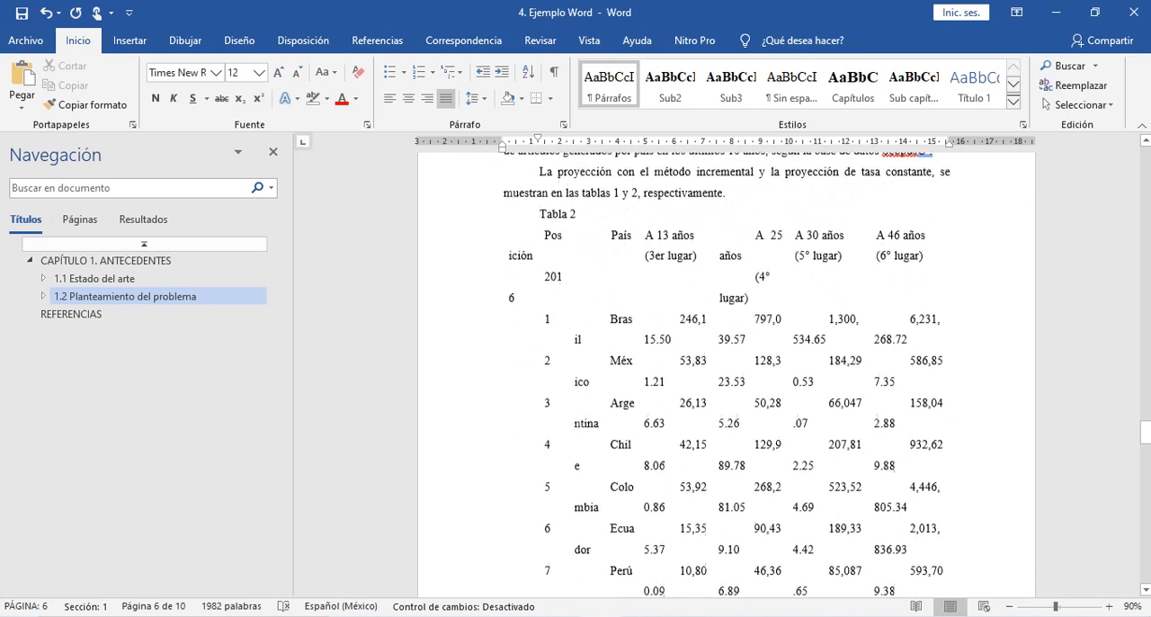
scroll(727, 368, down, 4)
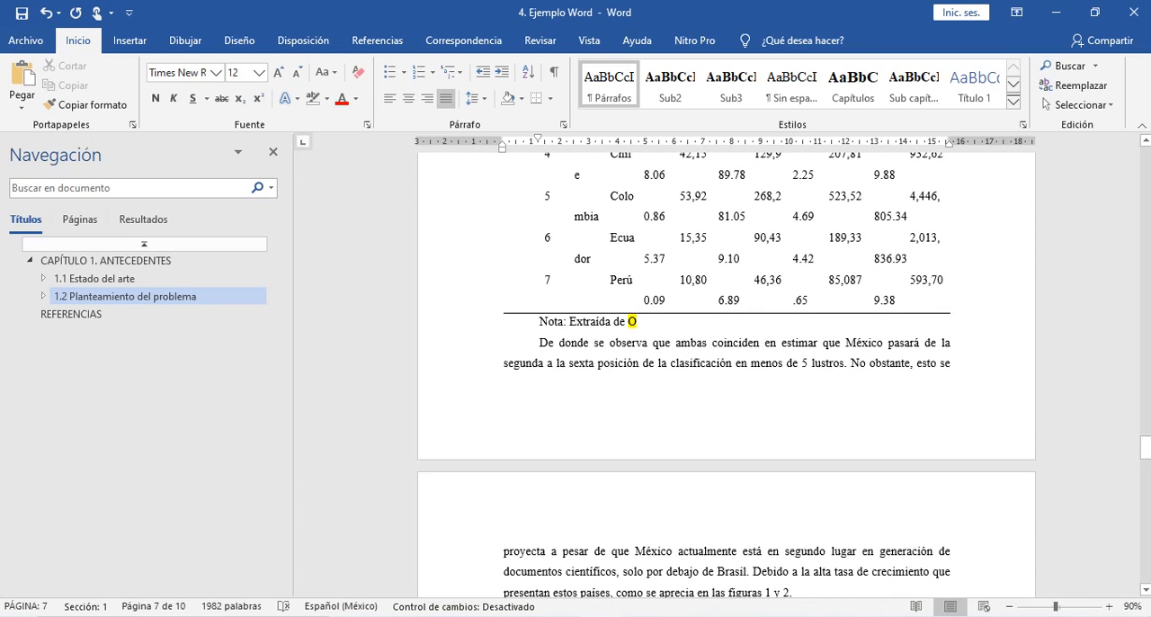
scroll(727, 369, down, 1)
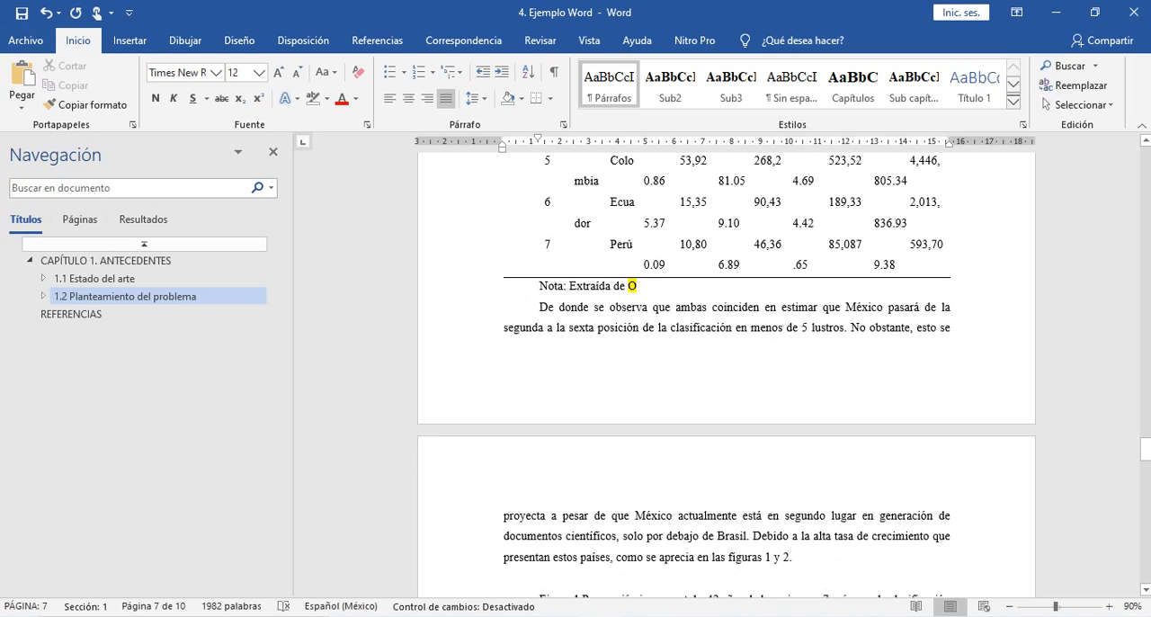
scroll(727, 369, down, 3)
scroll(726, 369, up, 10)
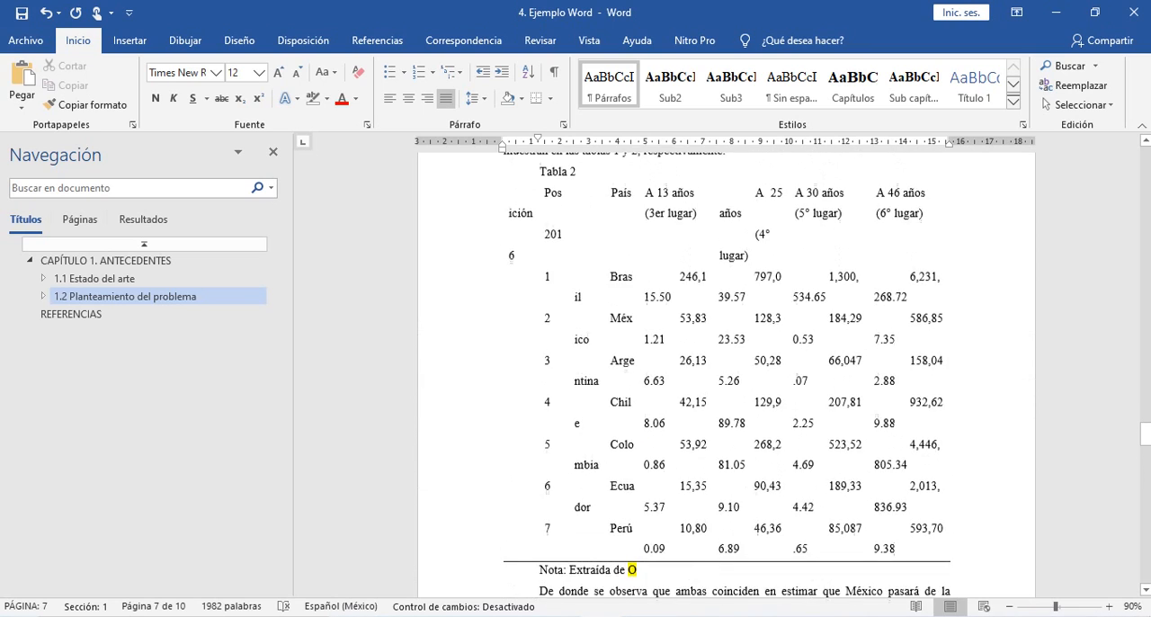
- Insert the 2018 citation for "Expectativa del desarrollo de la investigación en México en el marco de Latinoamérica" after Scopus® in section 1.2.2.1
scroll(727, 369, up, 7)
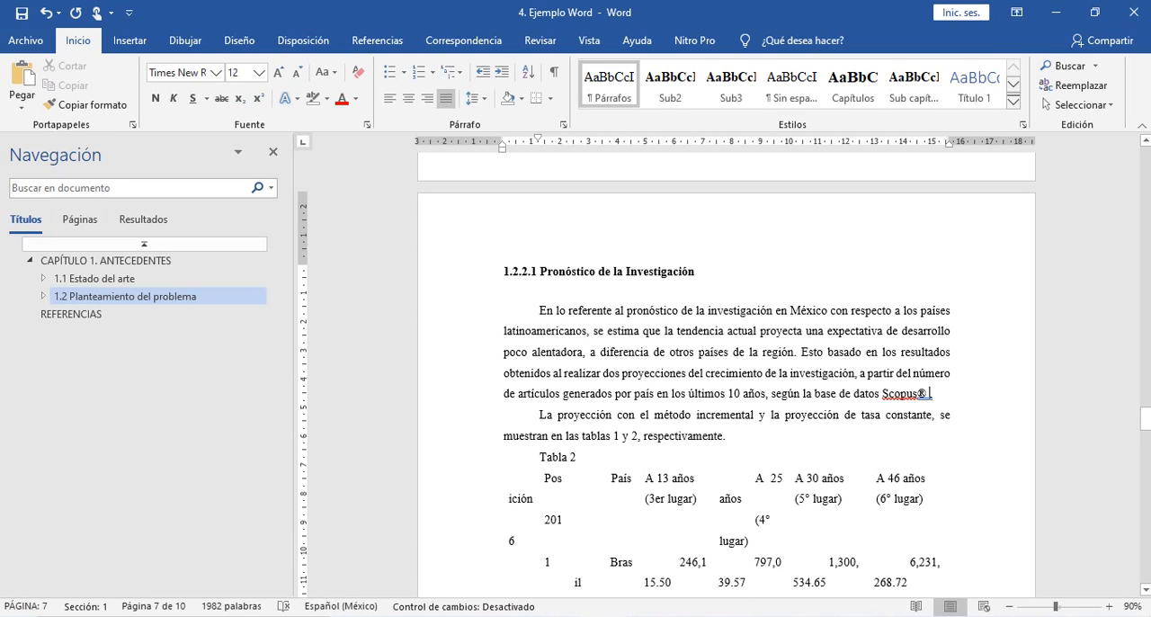
click(377, 40)
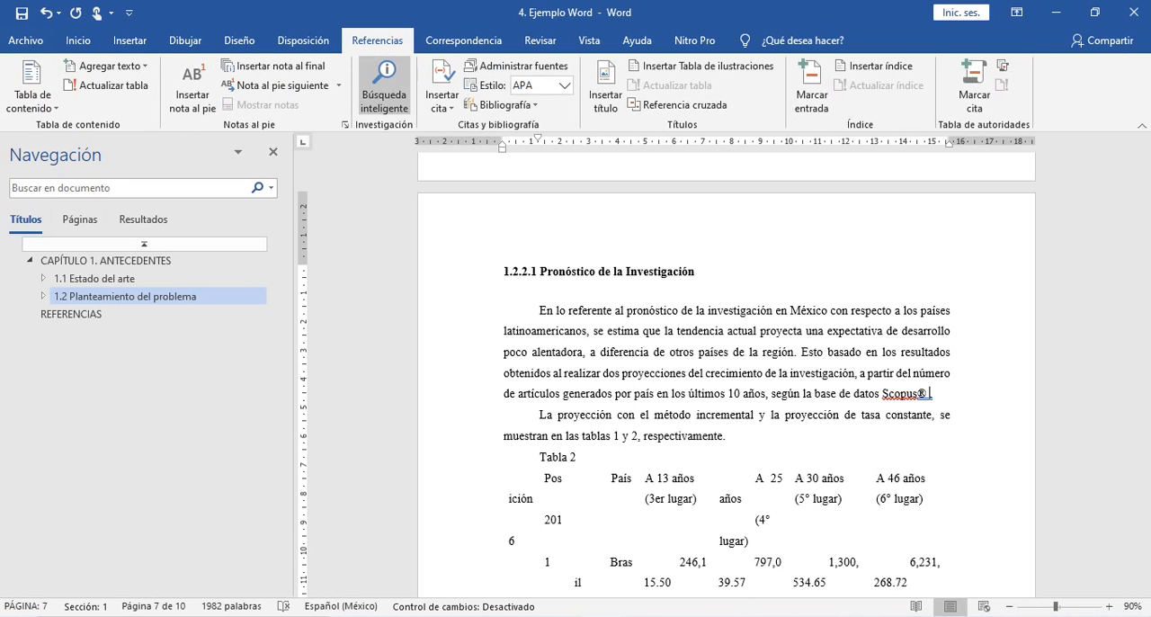
click(442, 90)
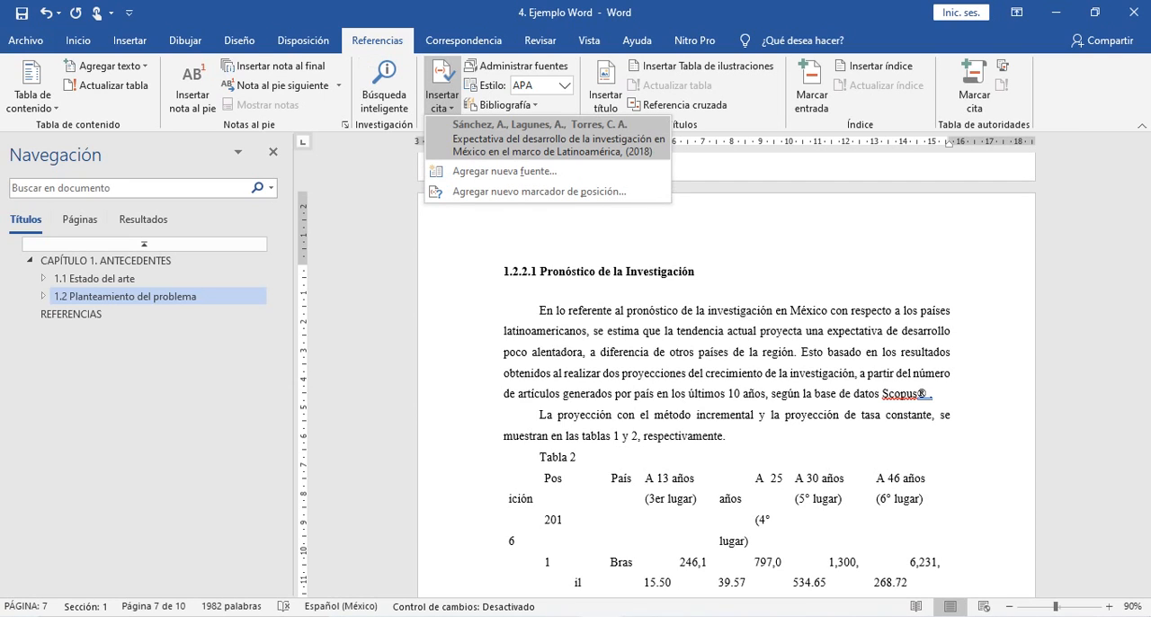
click(557, 137)
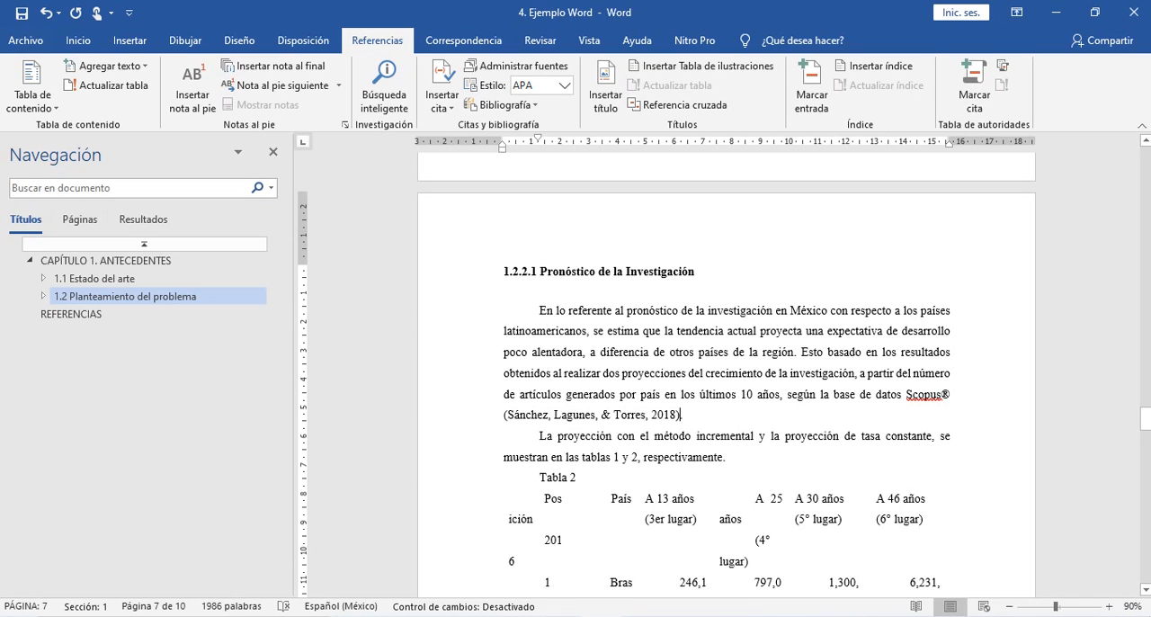
- Examine the new citation in section 1.2.2.1 and the highlighted placeholders under Tabla 2, Figura 1 and Figura 2
scroll(726, 378, down, 1)
scroll(726, 378, down, 4)
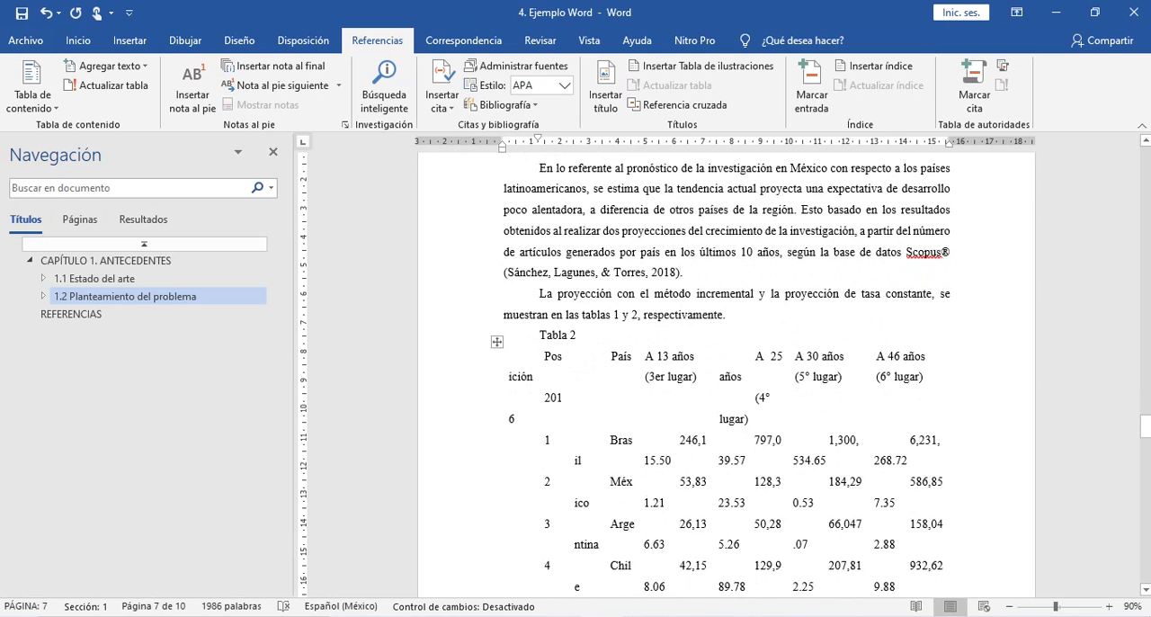
drag(540, 272, 677, 272)
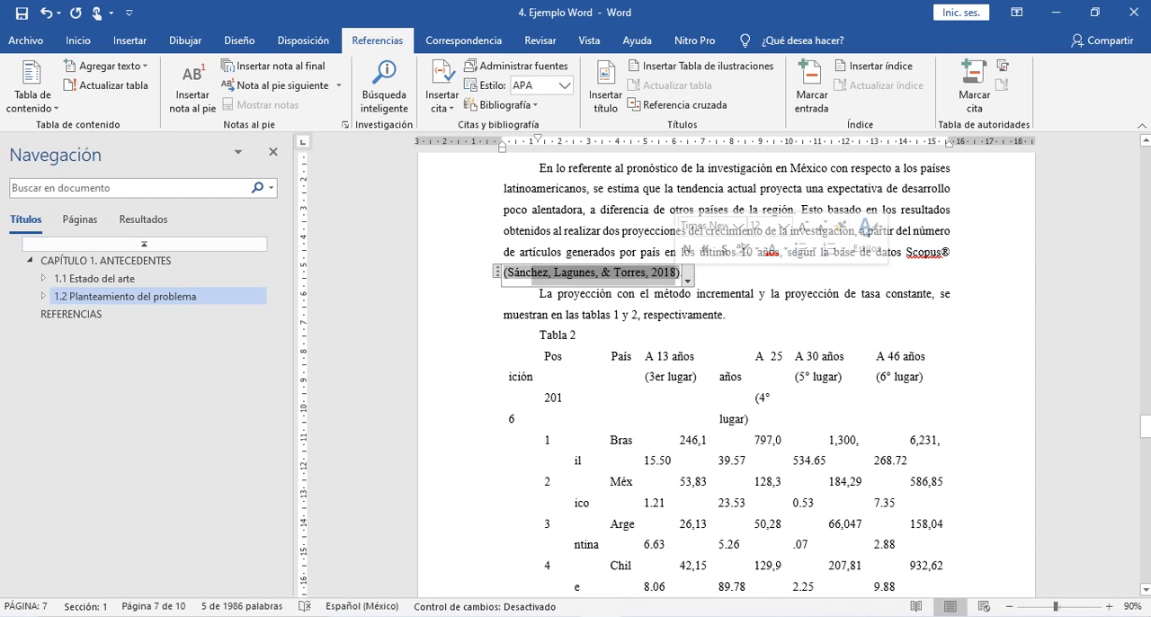
scroll(727, 378, down, 10)
scroll(727, 355, down, 1)
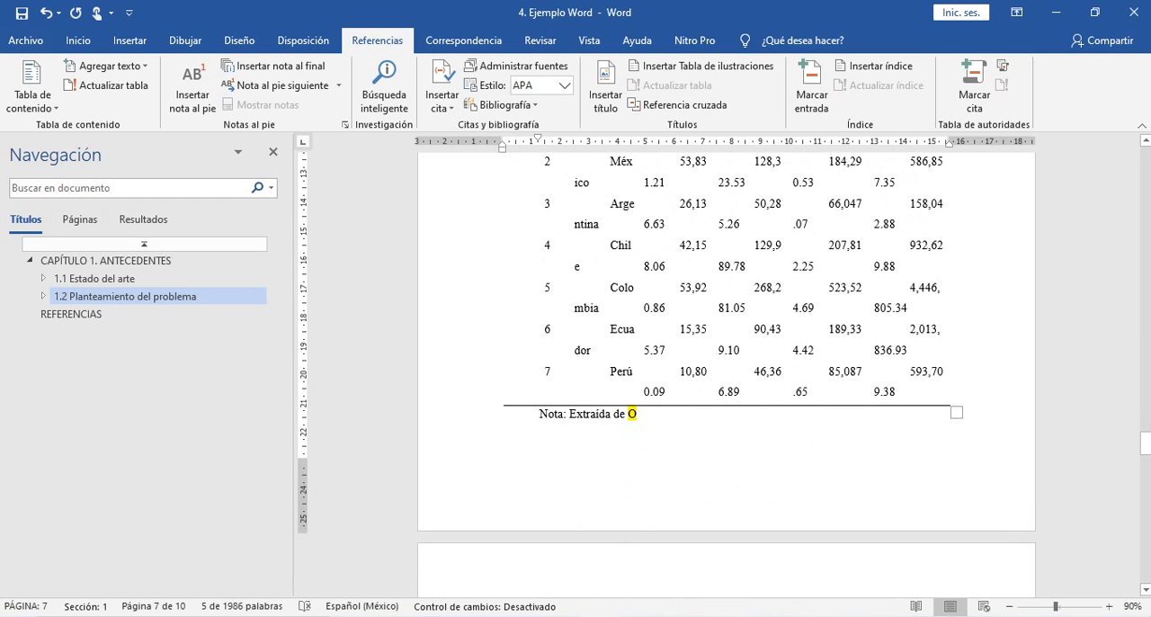
scroll(727, 377, down, 12)
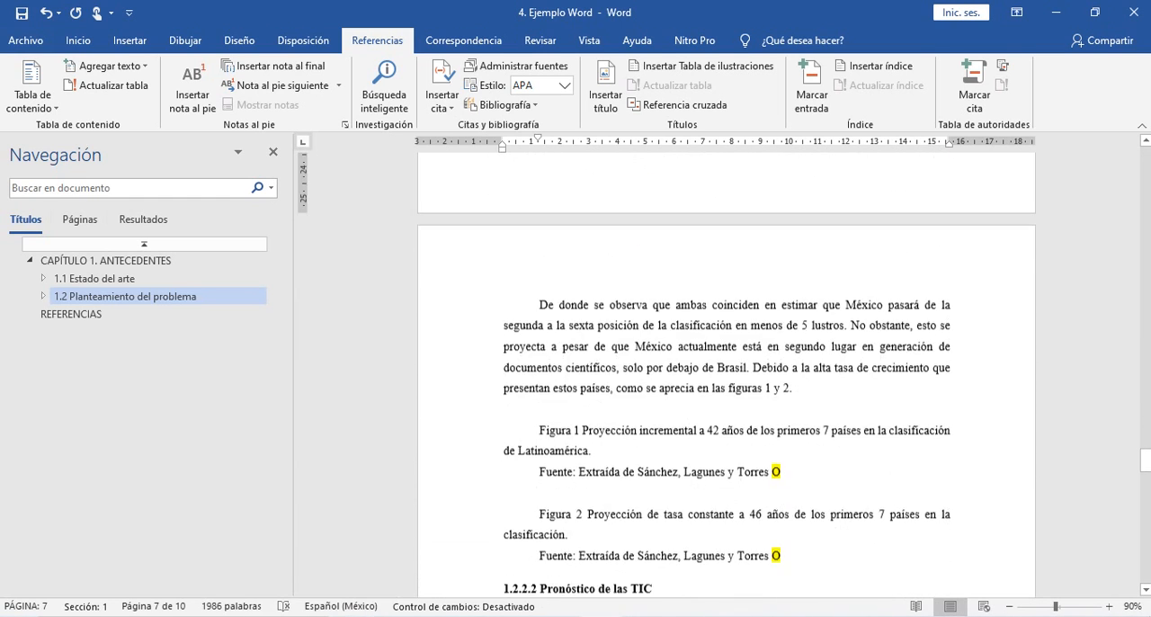
scroll(727, 377, down, 1)
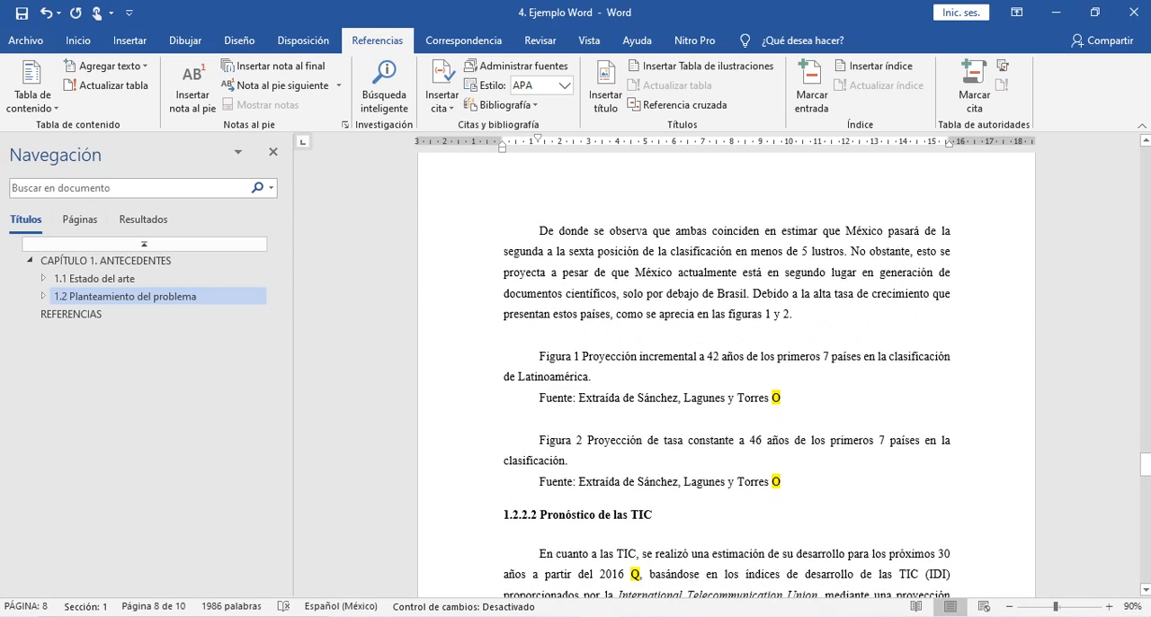
- Replace the highlighted placeholder in Tabla 2's note with the author names and year citation copied from Tabla 1's note
scroll(727, 378, up, 20)
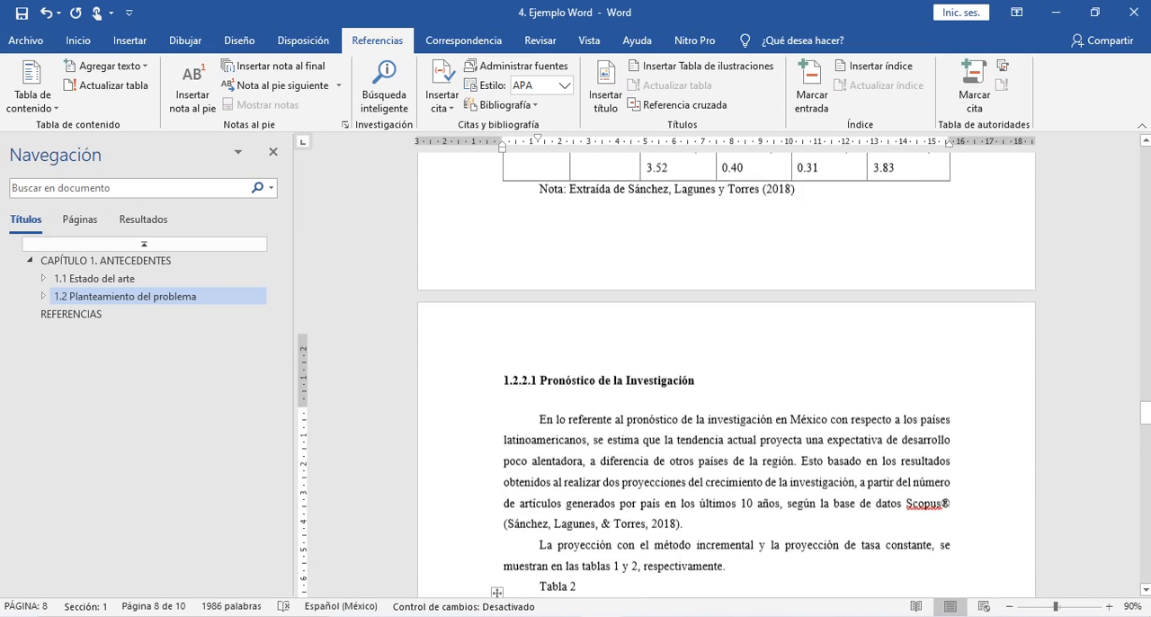
scroll(726, 378, up, 4)
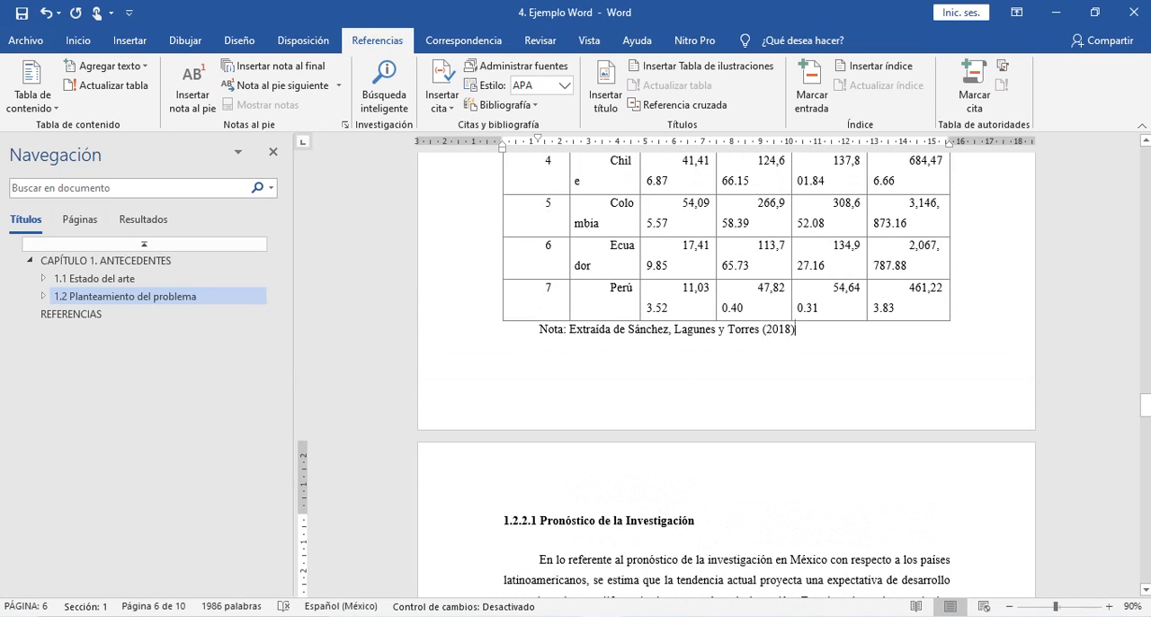
drag(795, 329, 627, 329)
key(ctrl+c)
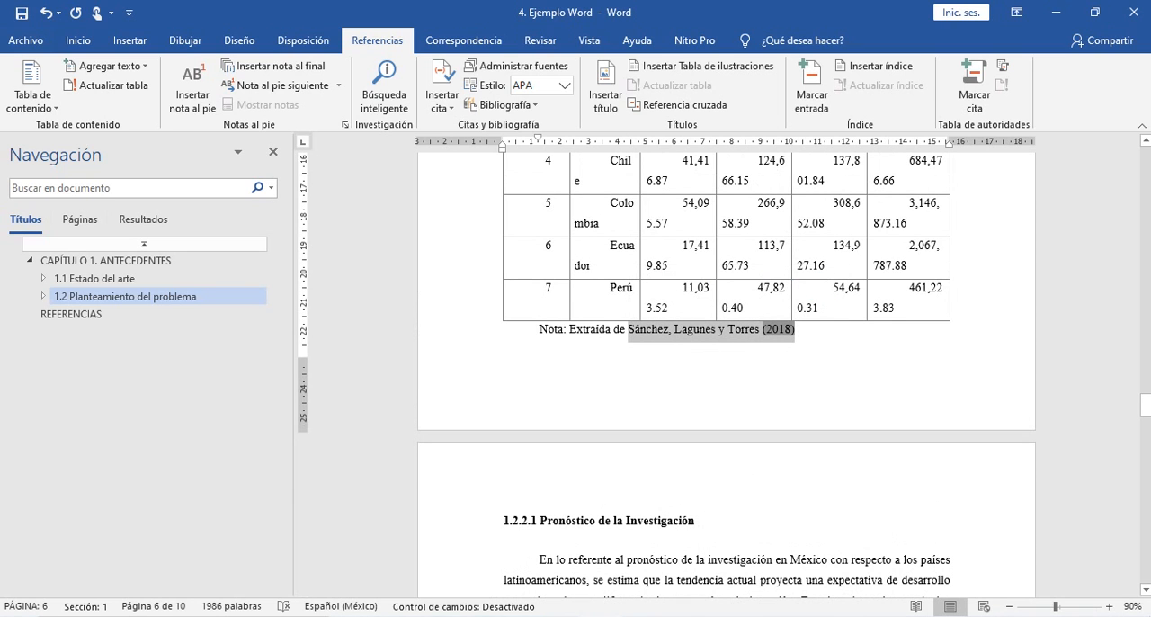
scroll(727, 378, down, 12)
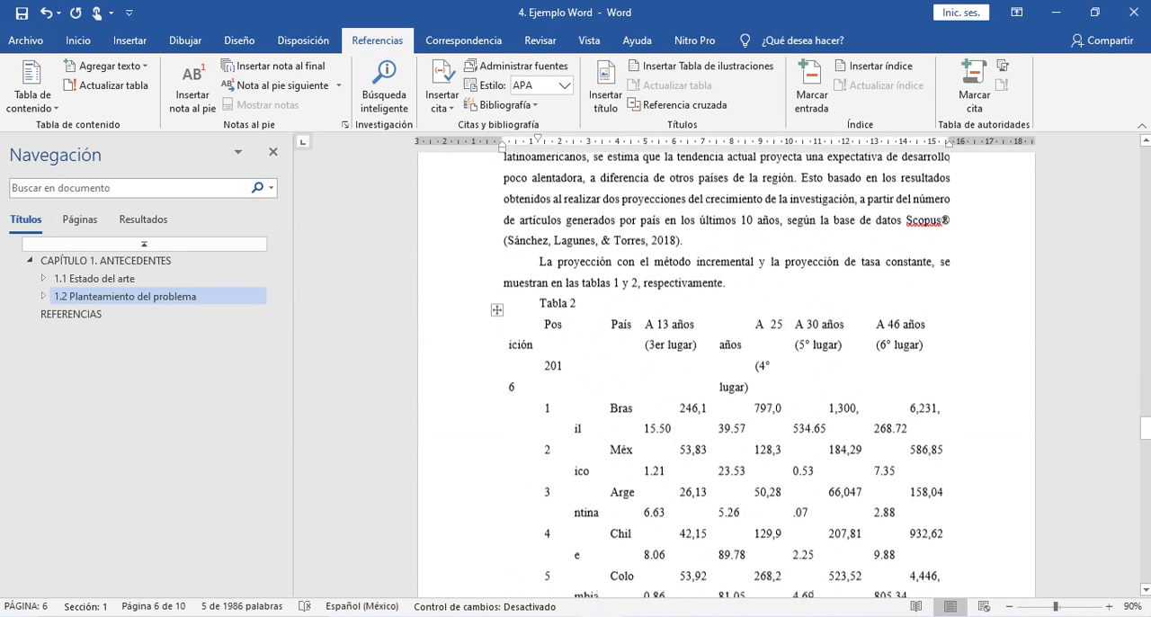
scroll(727, 378, down, 6)
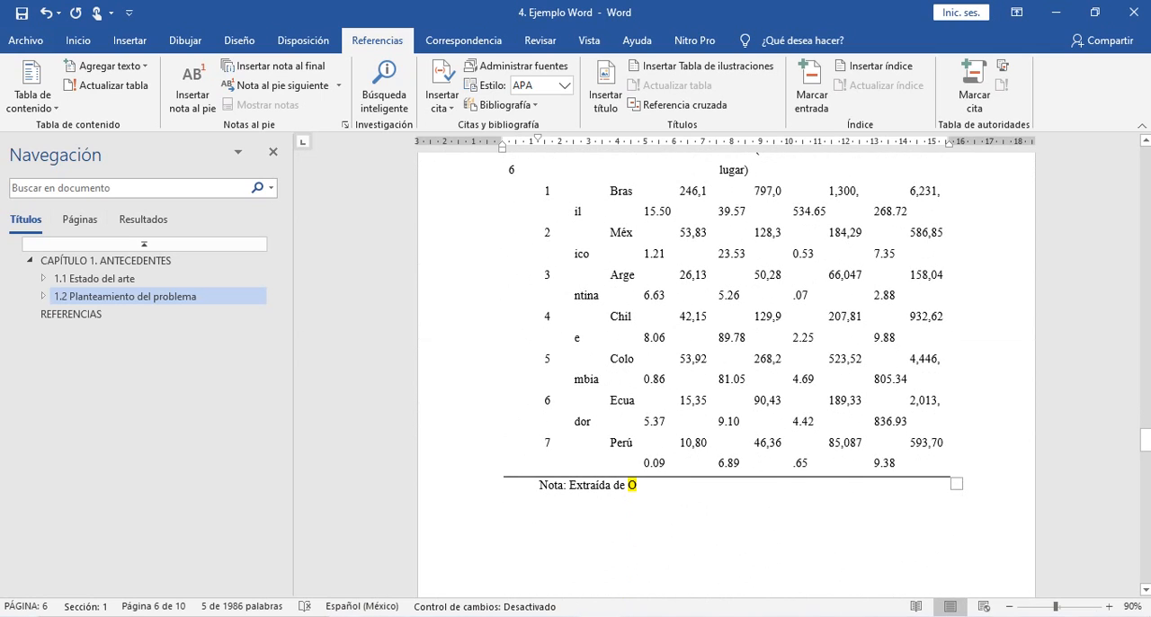
key(ctrl+v)
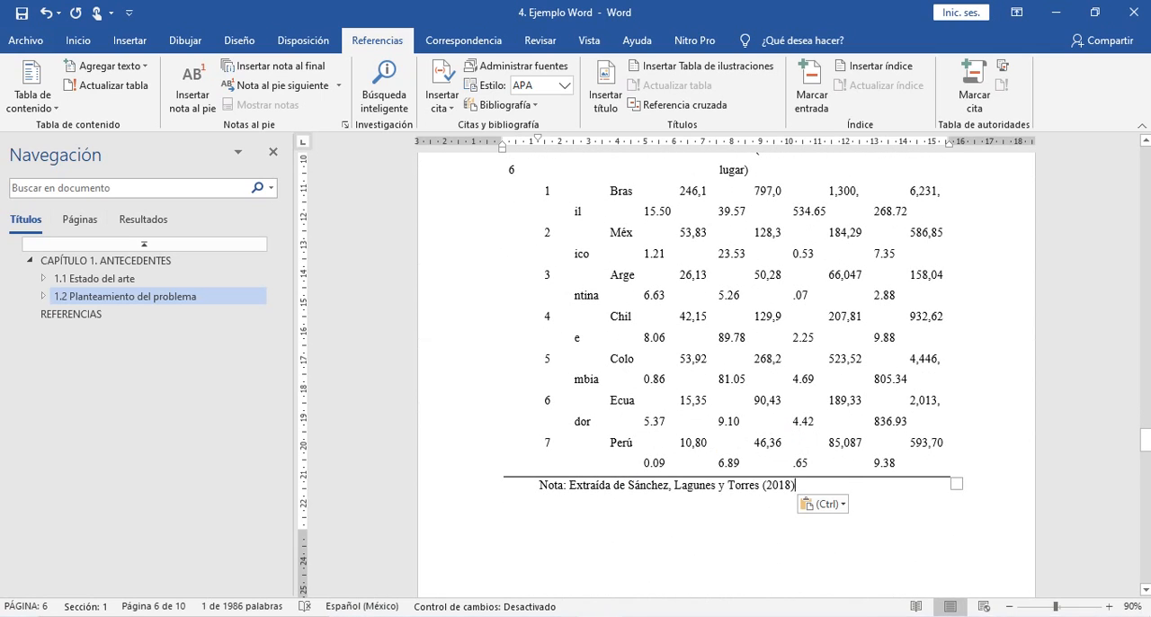
- Select the year citation in Tabla 1's note and compare it with the answer key image in Fotos
scroll(727, 378, up, 11)
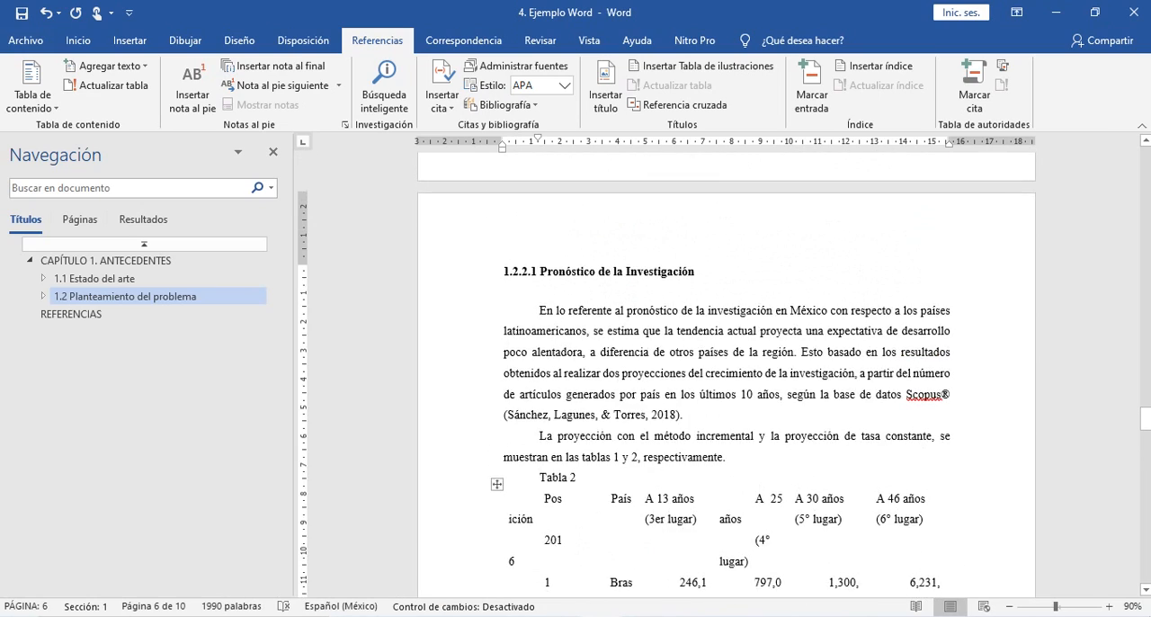
scroll(727, 378, up, 8)
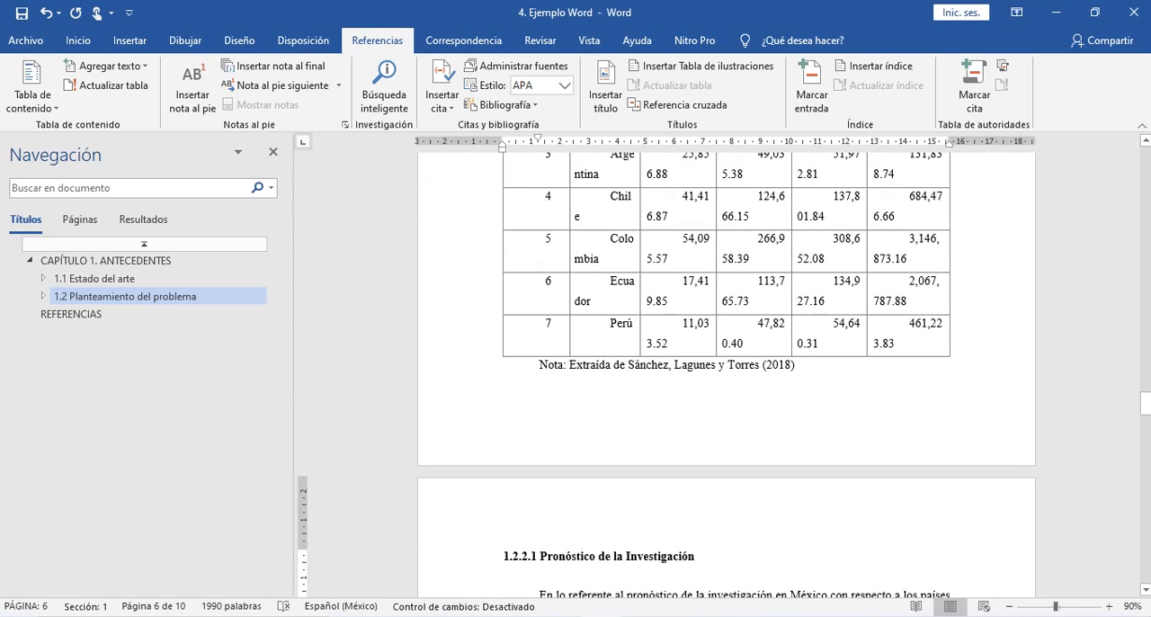
click(706, 323)
click(779, 365)
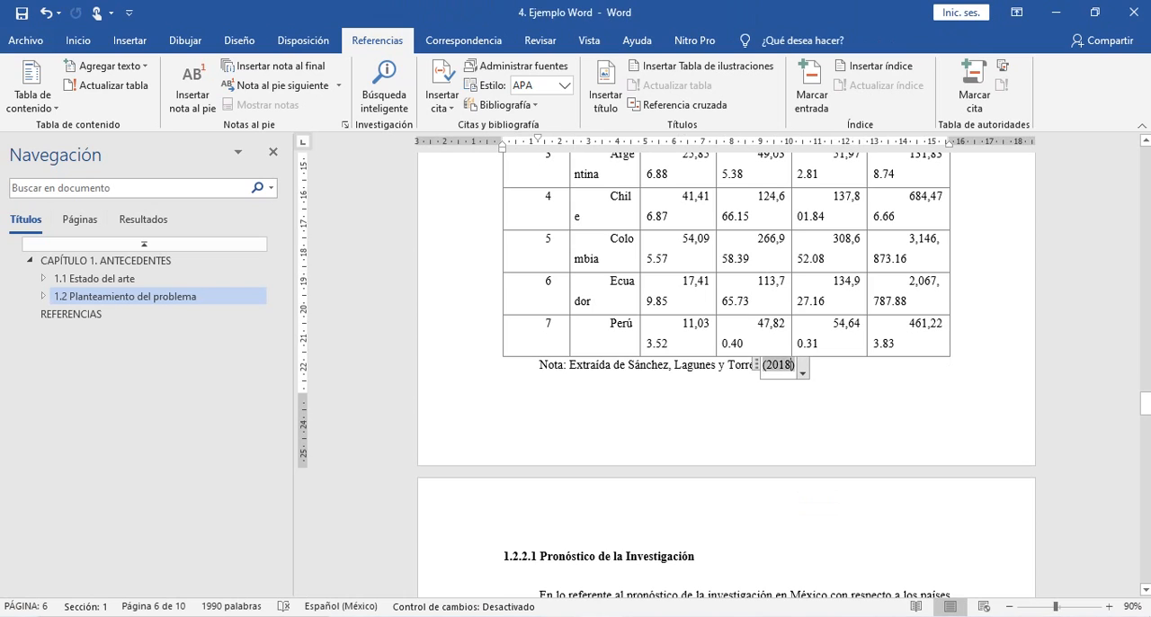
key(alt+Tab)
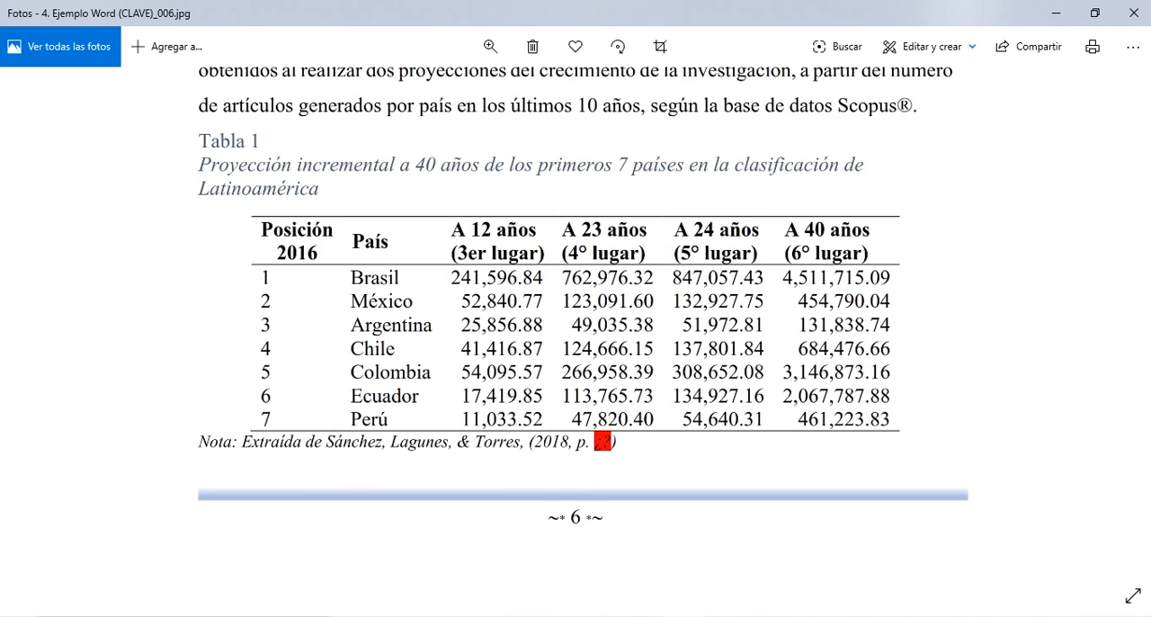
- Switch to the source article in Adobe Acrobat Reader and look back through its tables for the page containing Tabla 1's projection
key(alt+Tab)
key(Tab)
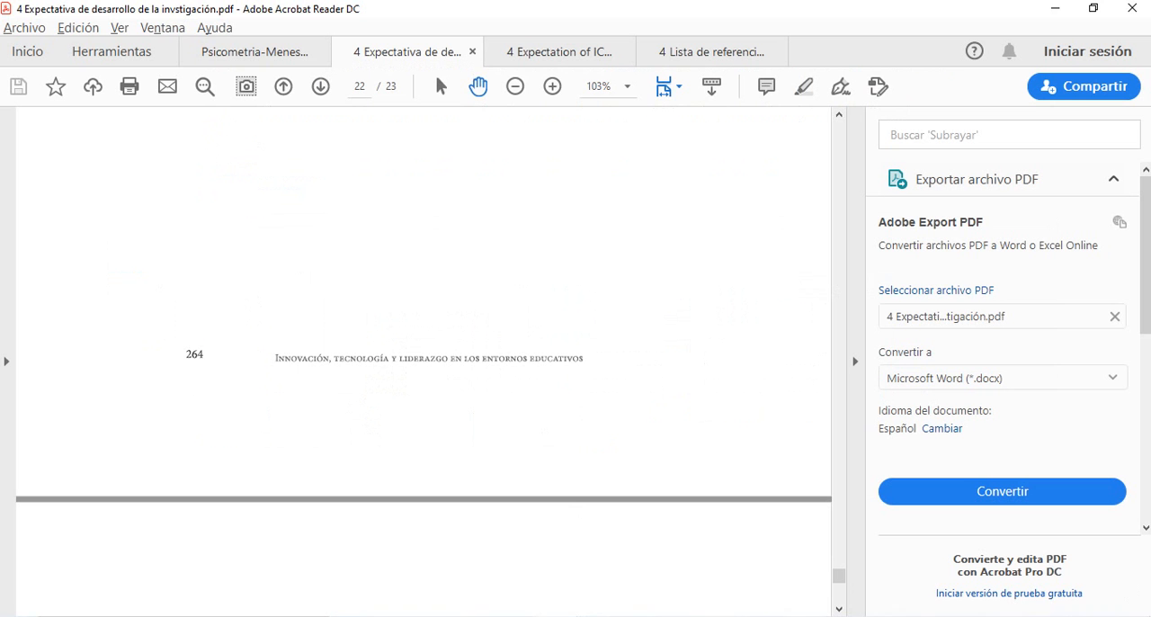
scroll(435, 71, up, 3)
scroll(435, 71, up, 20)
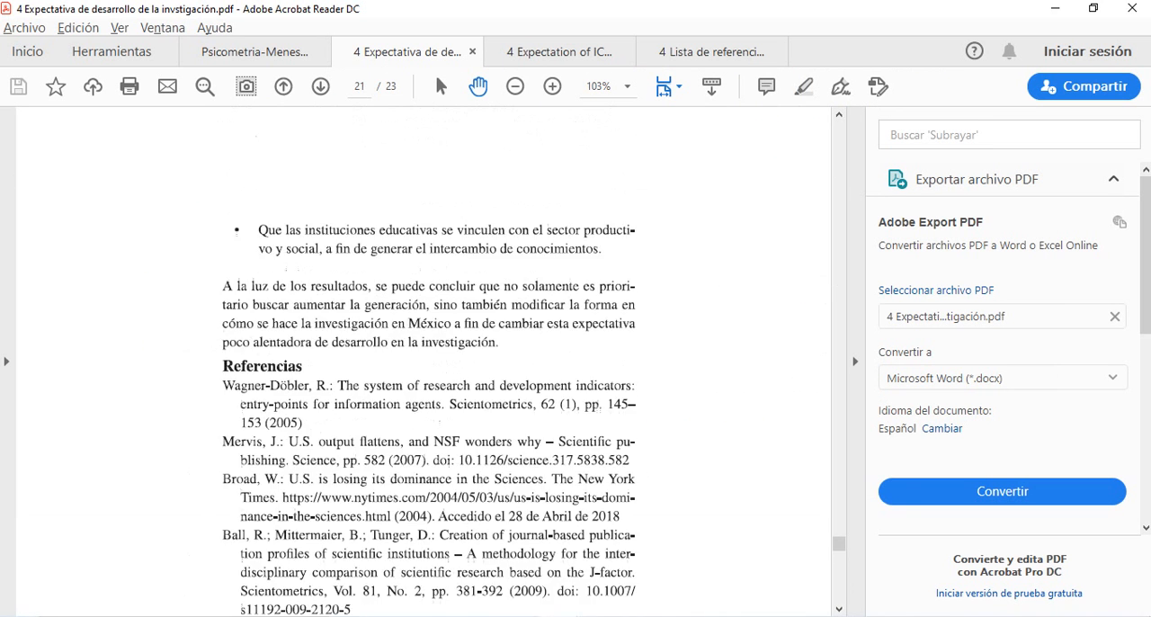
scroll(435, 71, up, 5)
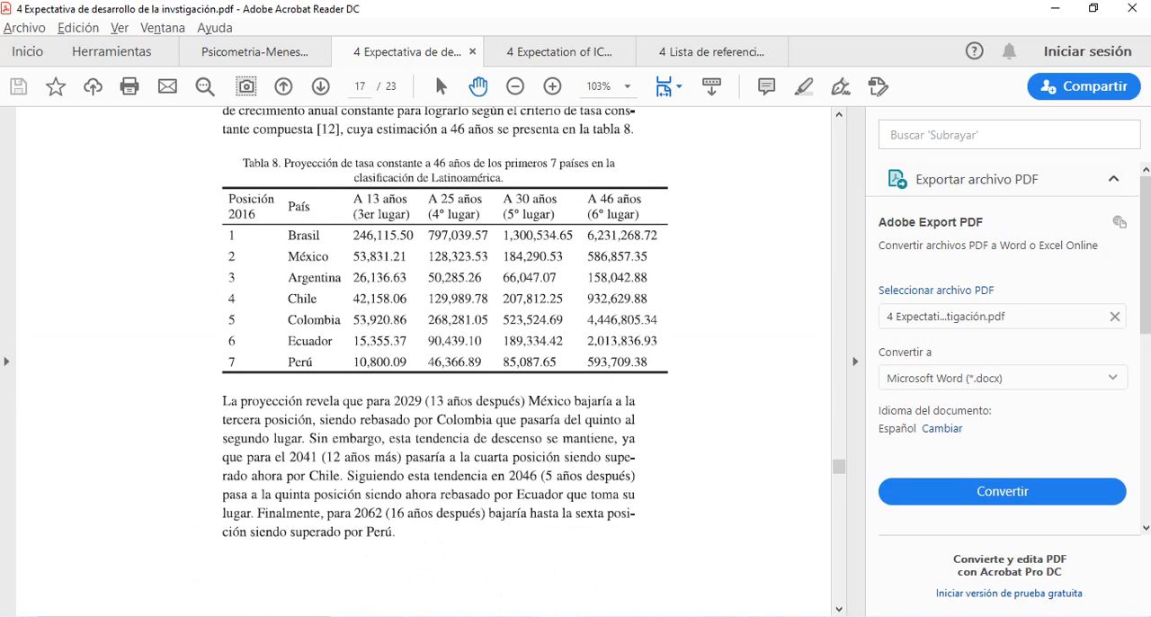
scroll(435, 71, up, 6)
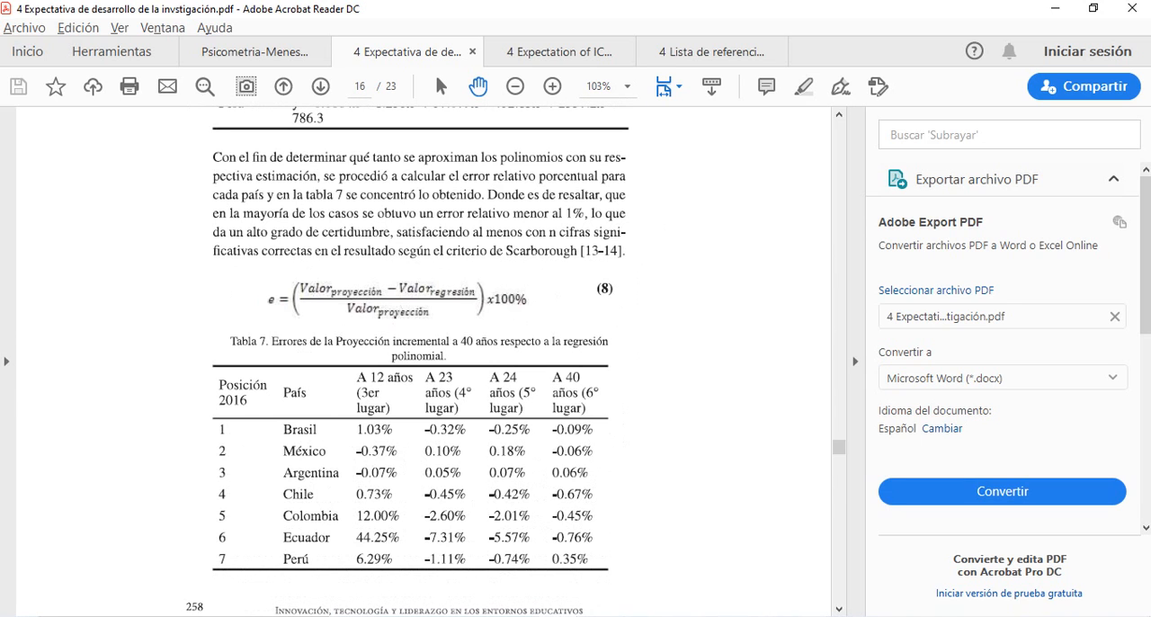
scroll(435, 71, up, 5)
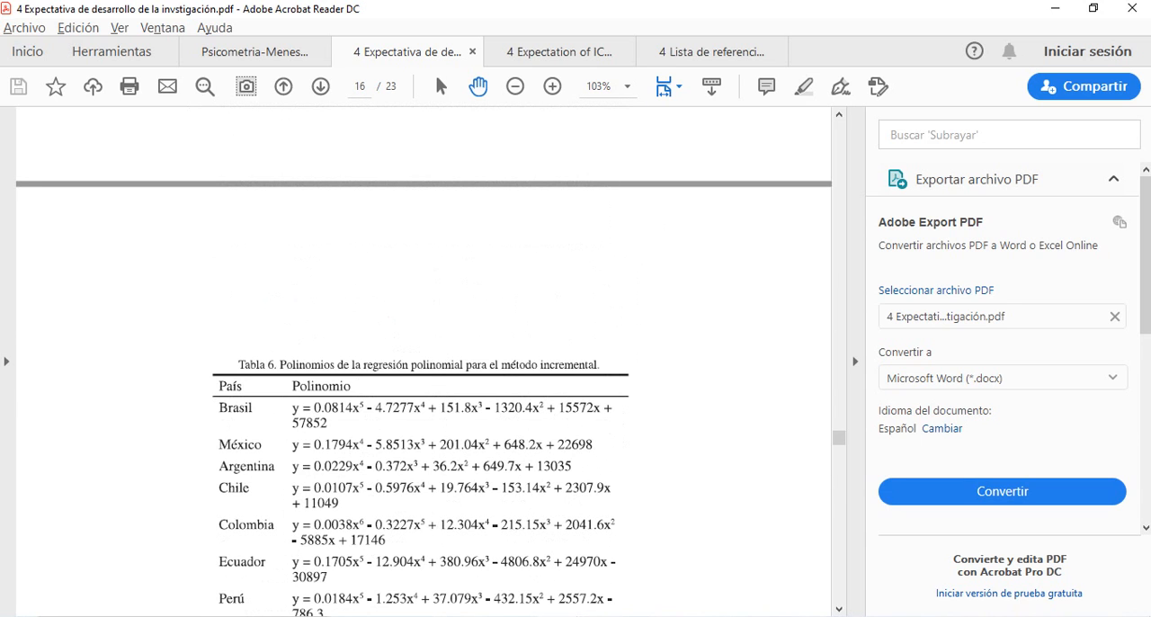
scroll(434, 71, up, 10)
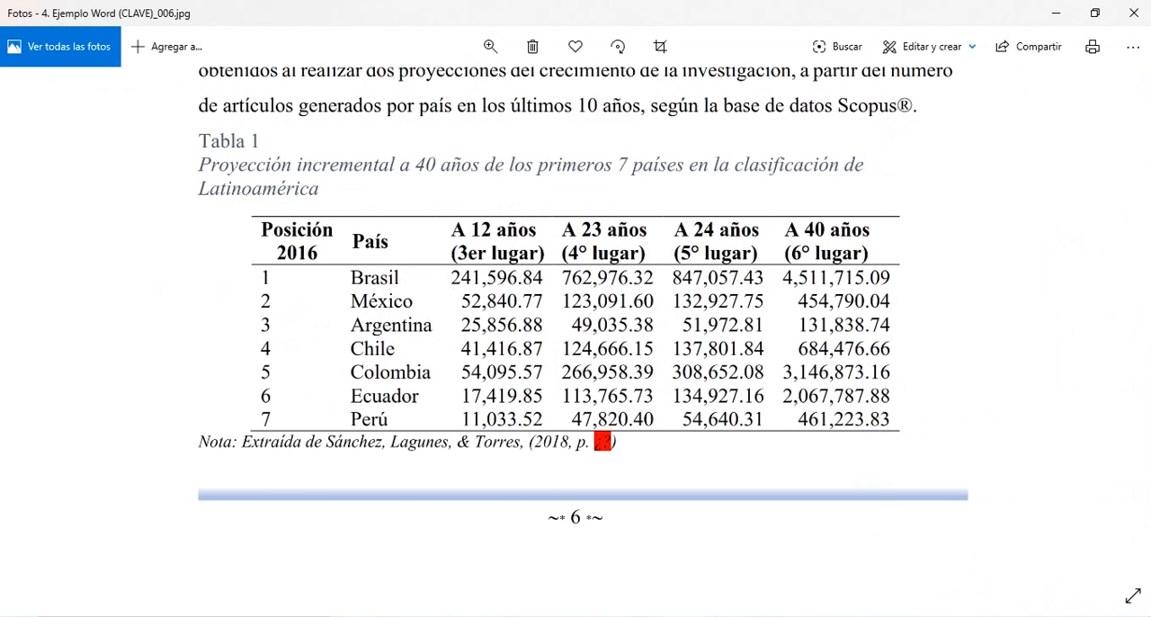
- Switch to the Word thesis and add page 256 to the year citation in Tabla 1's note
key(alt+Tab)
key(alt+Tab)
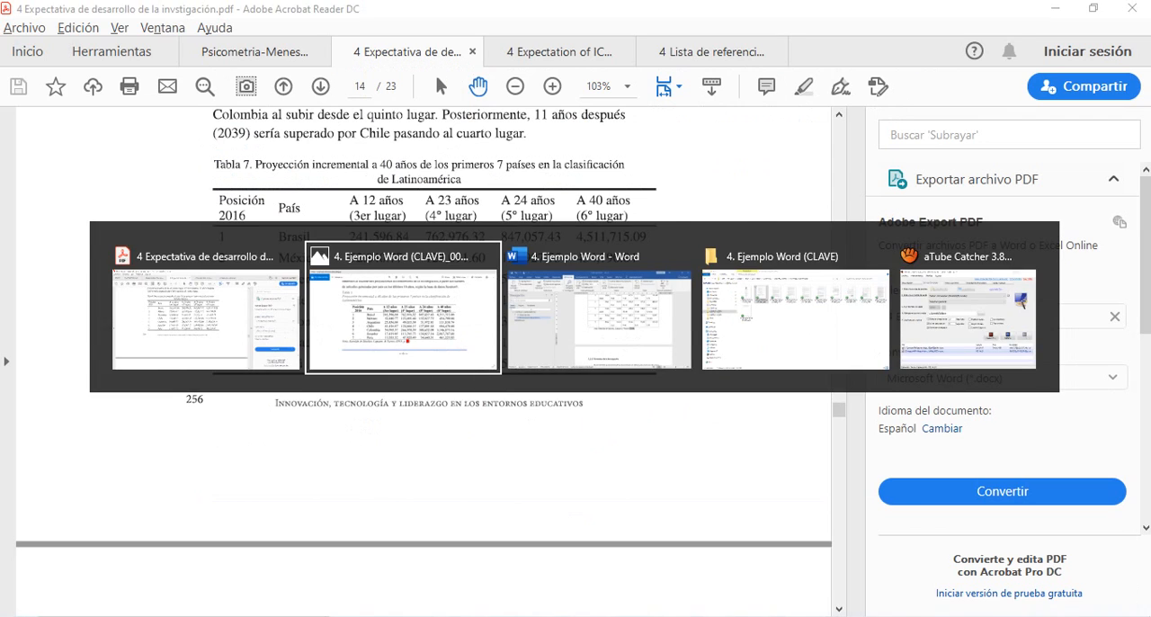
key(alt+Tab)
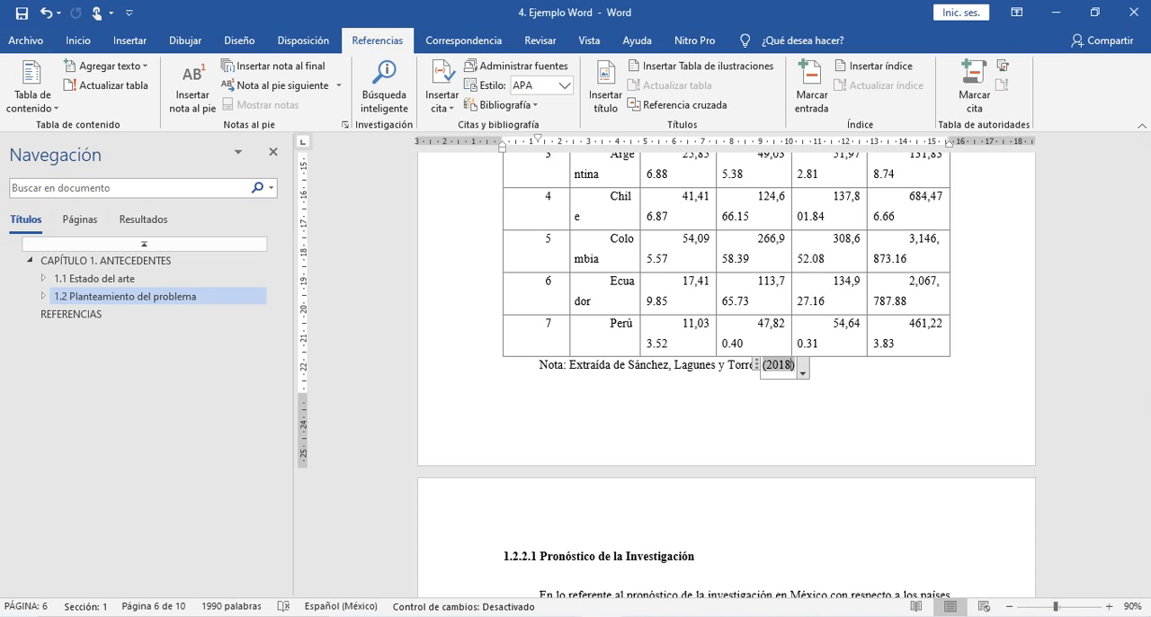
click(803, 372)
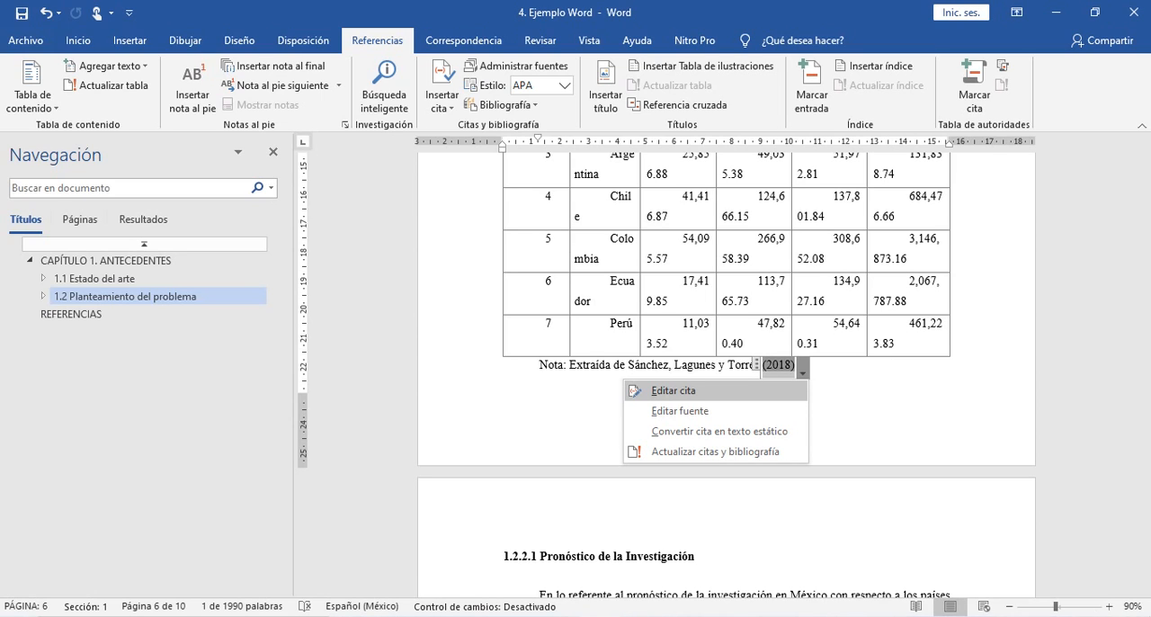
key(Return)
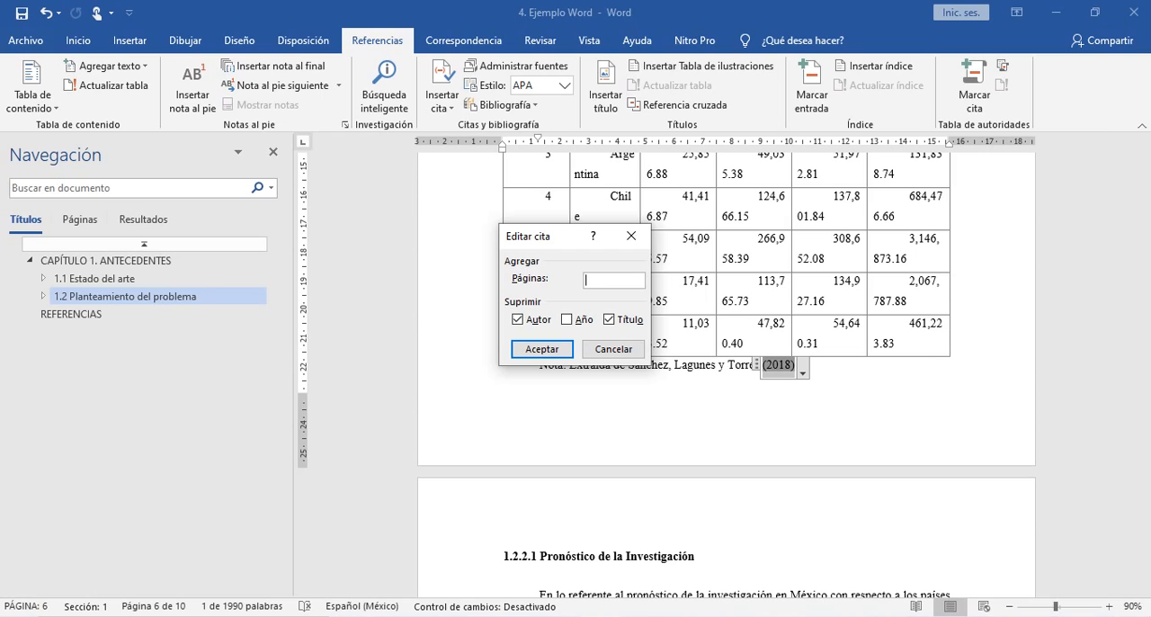
text(256)
key(Return)
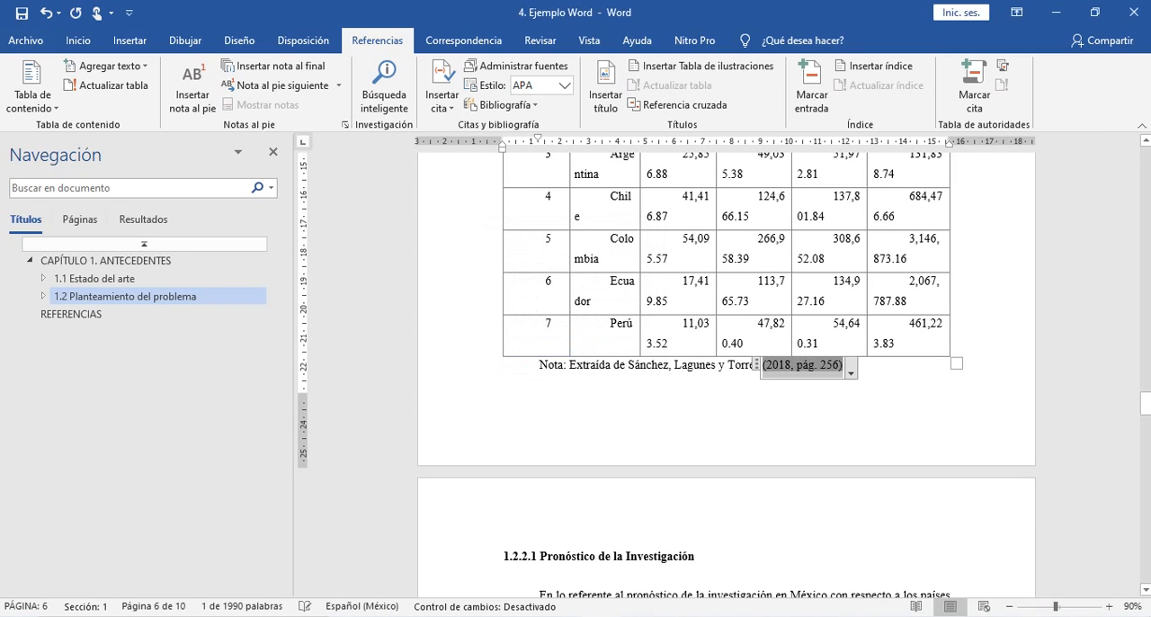
- Convert the year citation in Tabla 1's note to static text
click(846, 365)
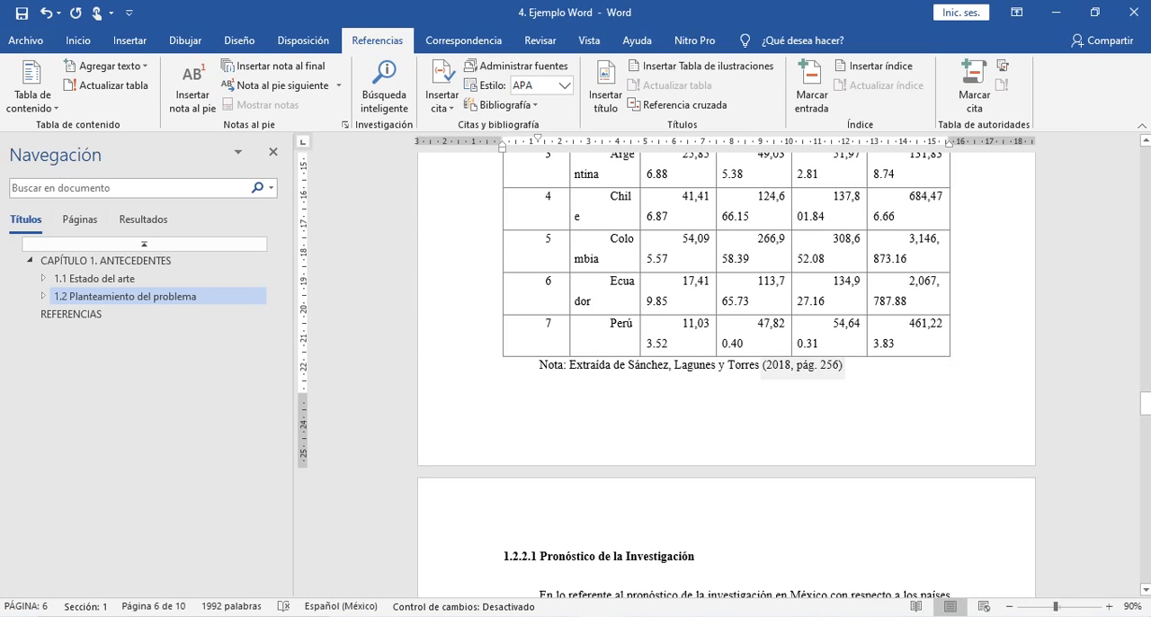
click(808, 365)
click(845, 365)
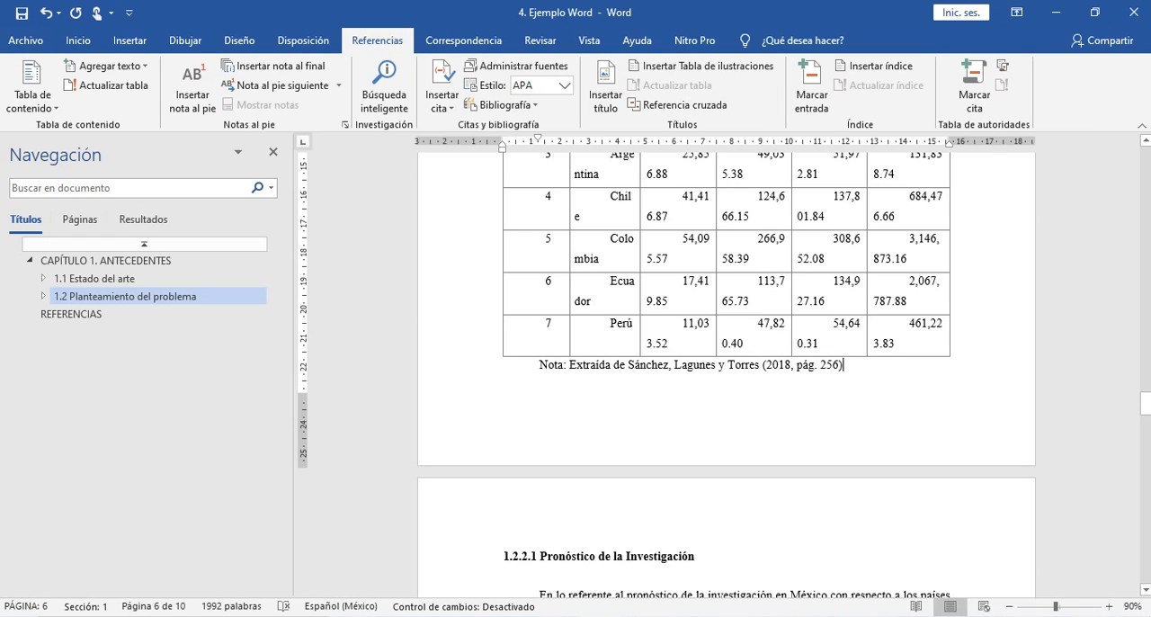
click(835, 364)
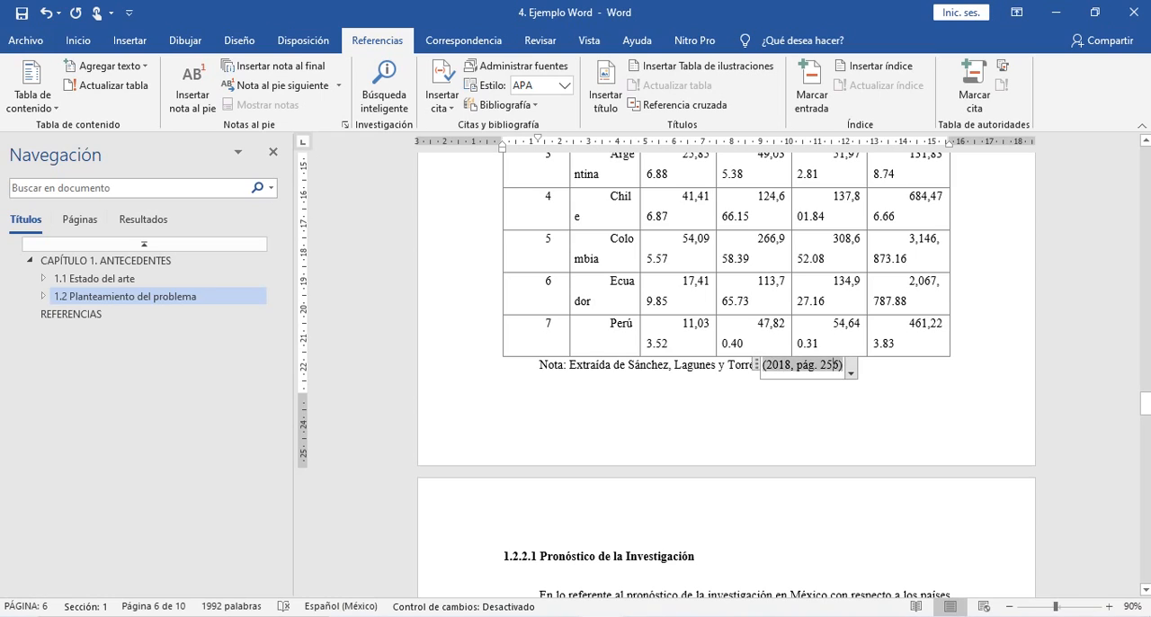
click(851, 370)
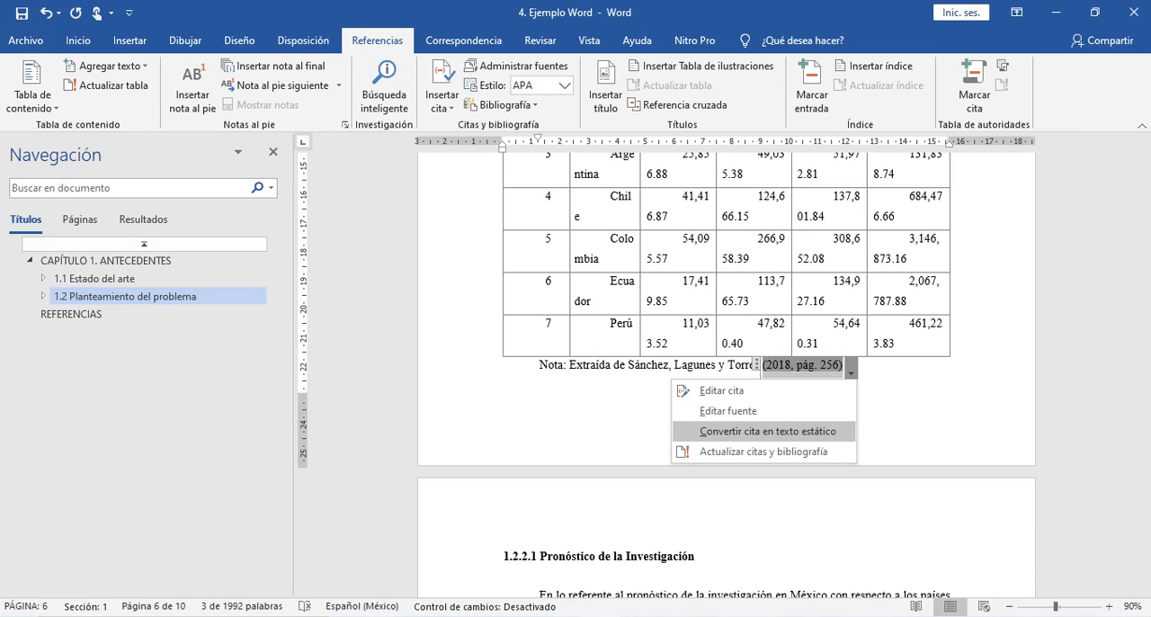
click(767, 431)
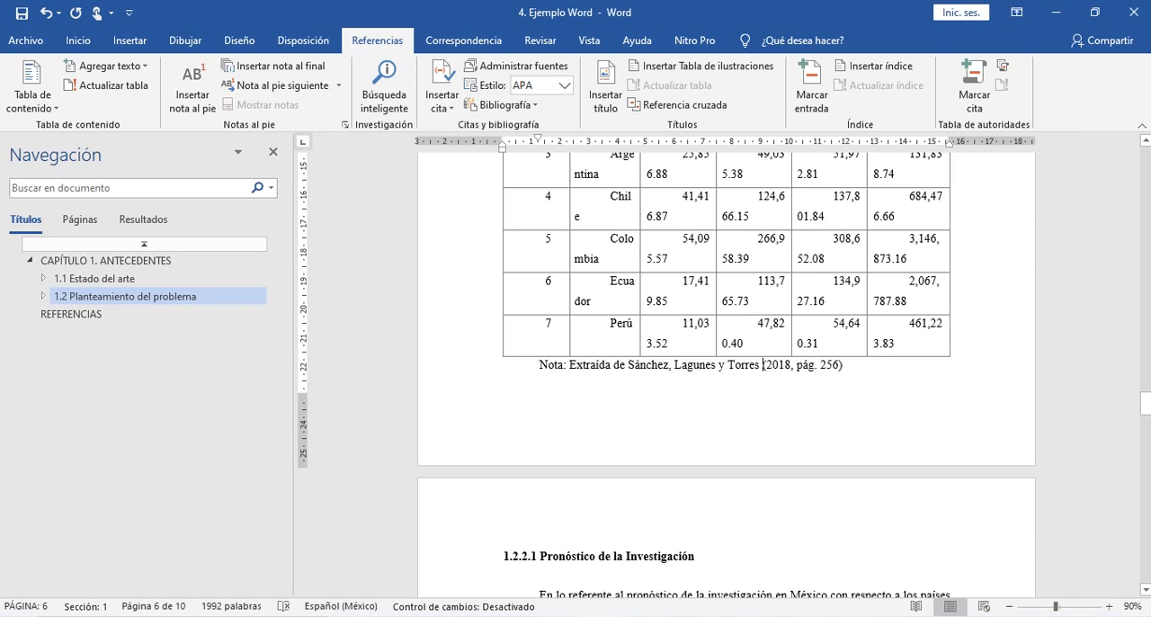
- Replace "pág." with "p." before the page number in Tabla 1's note
click(814, 365)
key(BackSpace)
key(BackSpace)
key(BackSpace)
text(p)
click(832, 365)
scroll(724, 375, up, 1)
scroll(724, 375, down, 2)
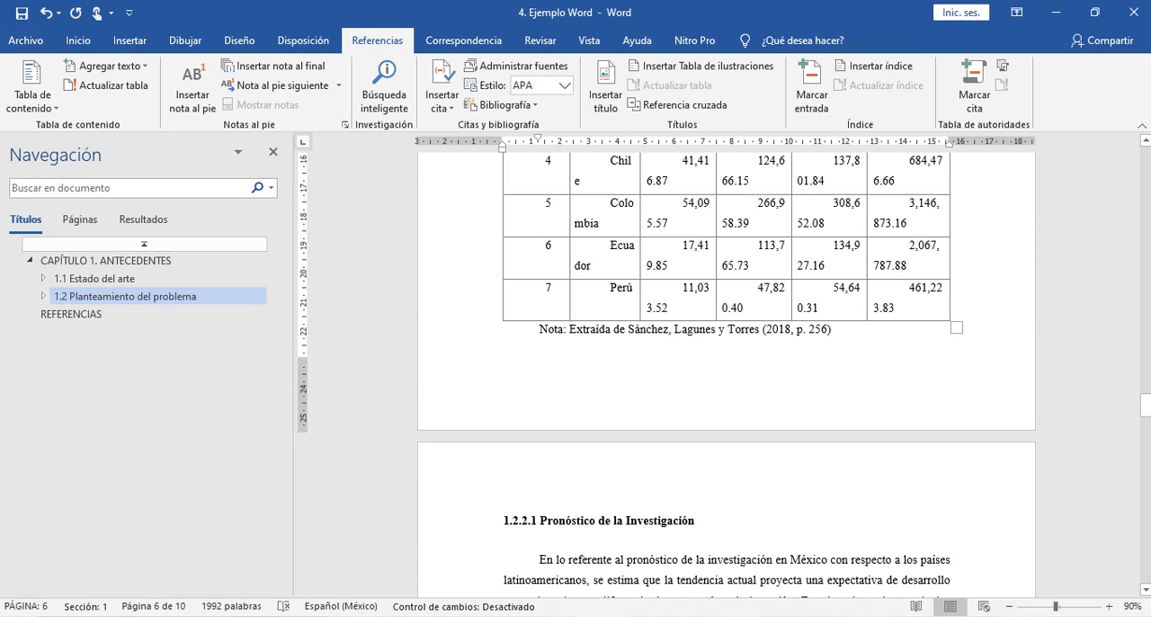
- Check Tabla 2 and look through the source article in Adobe Acrobat Reader for the printed page number of the matching constant-rate projection table
scroll(727, 372, down, 12)
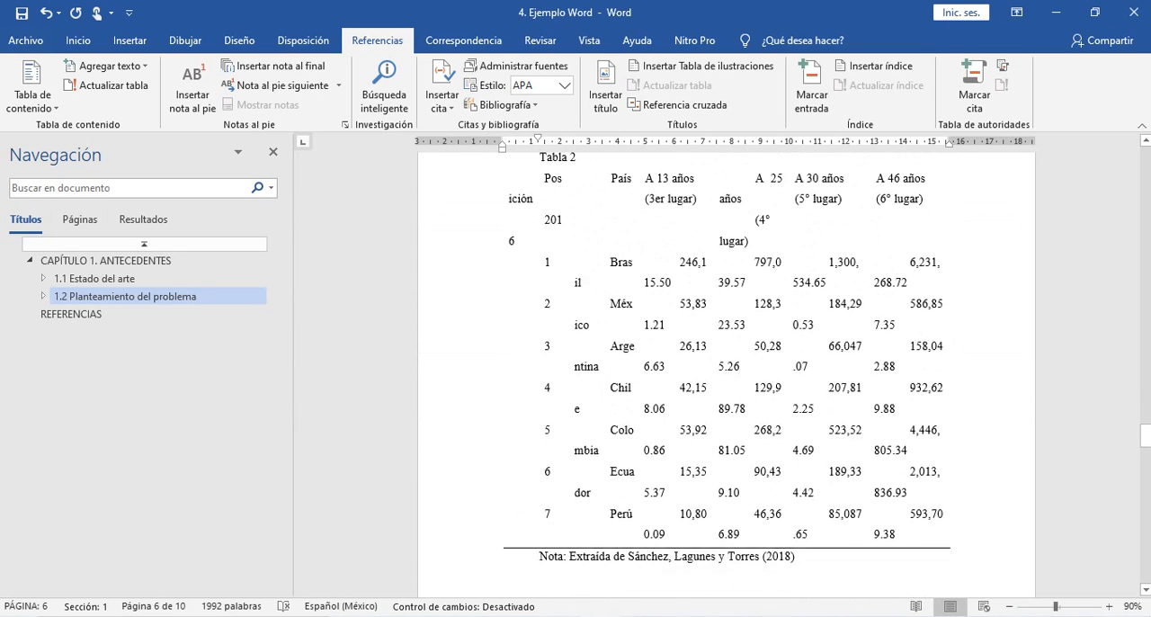
scroll(727, 372, up, 3)
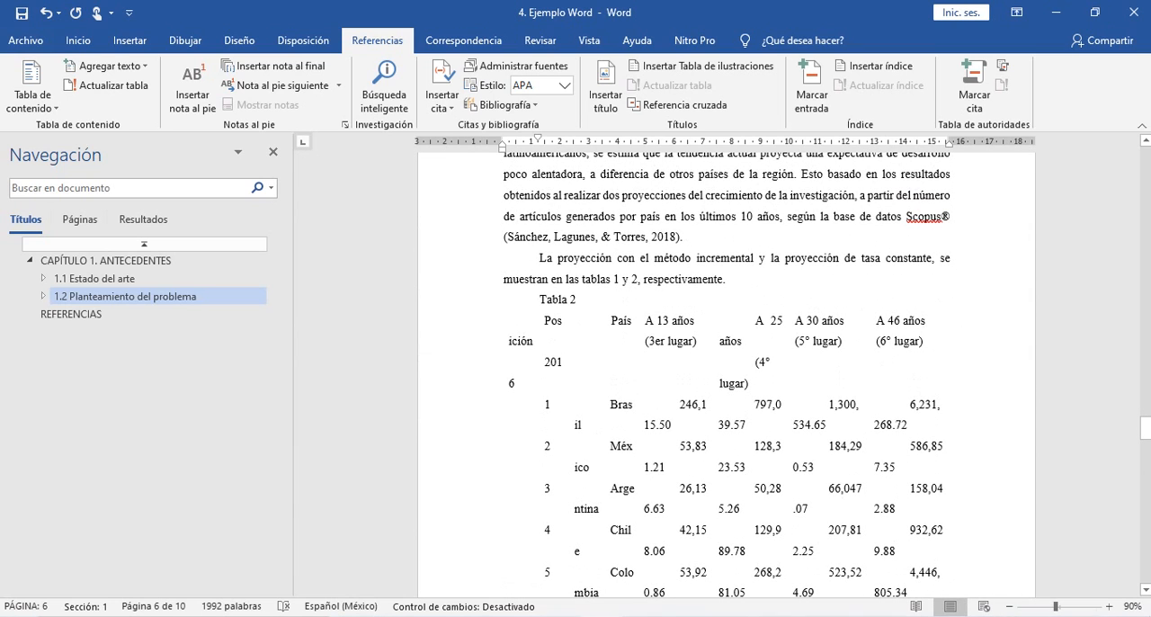
scroll(726, 373, down, 3)
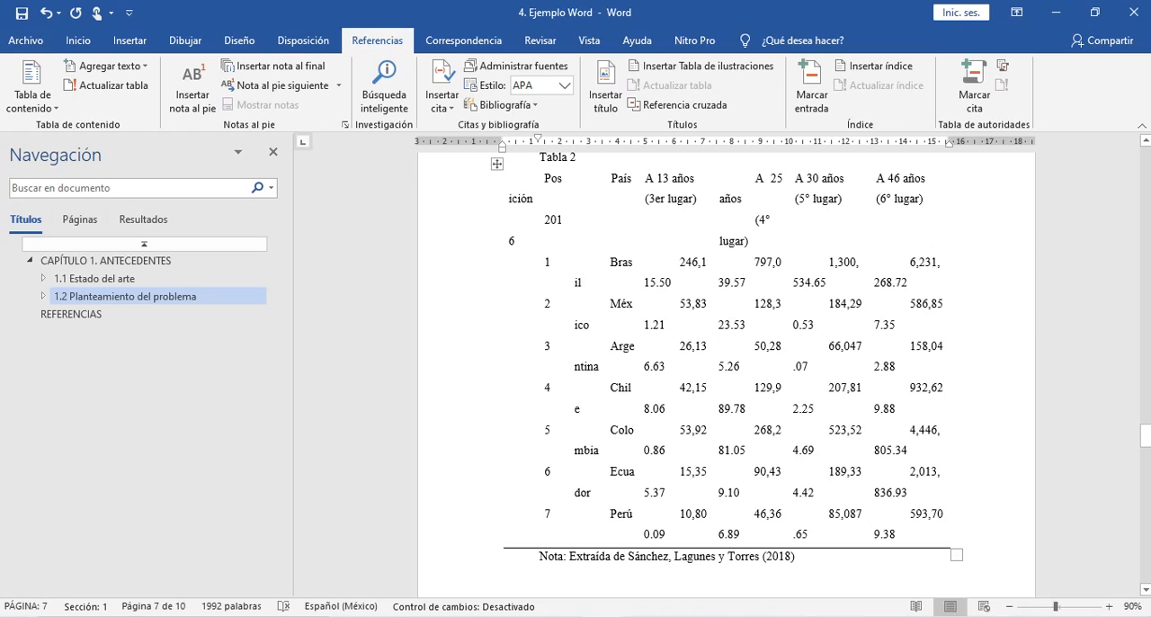
key(alt+Tab)
scroll(424, 360, down, 7)
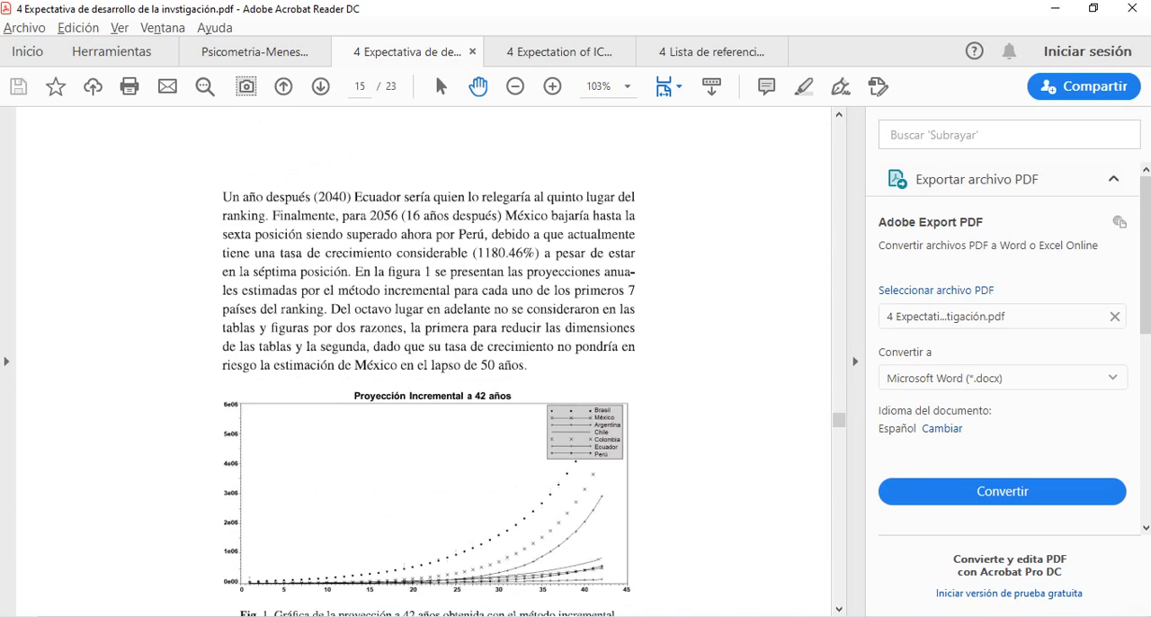
scroll(424, 360, down, 18)
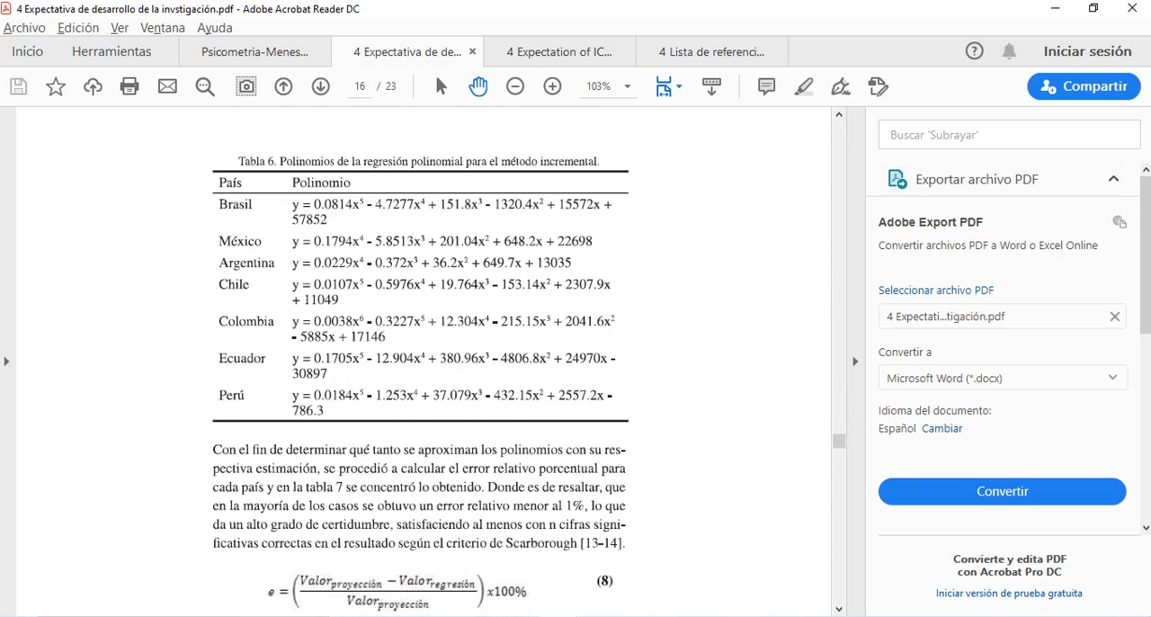
scroll(423, 360, down, 20)
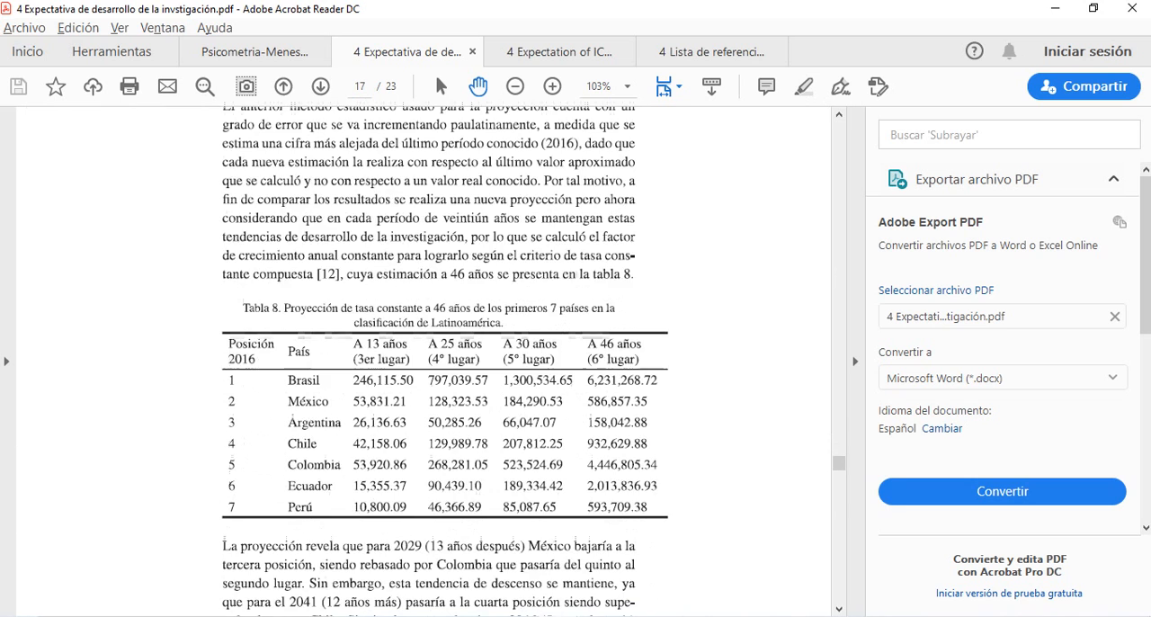
scroll(445, 360, down, 1)
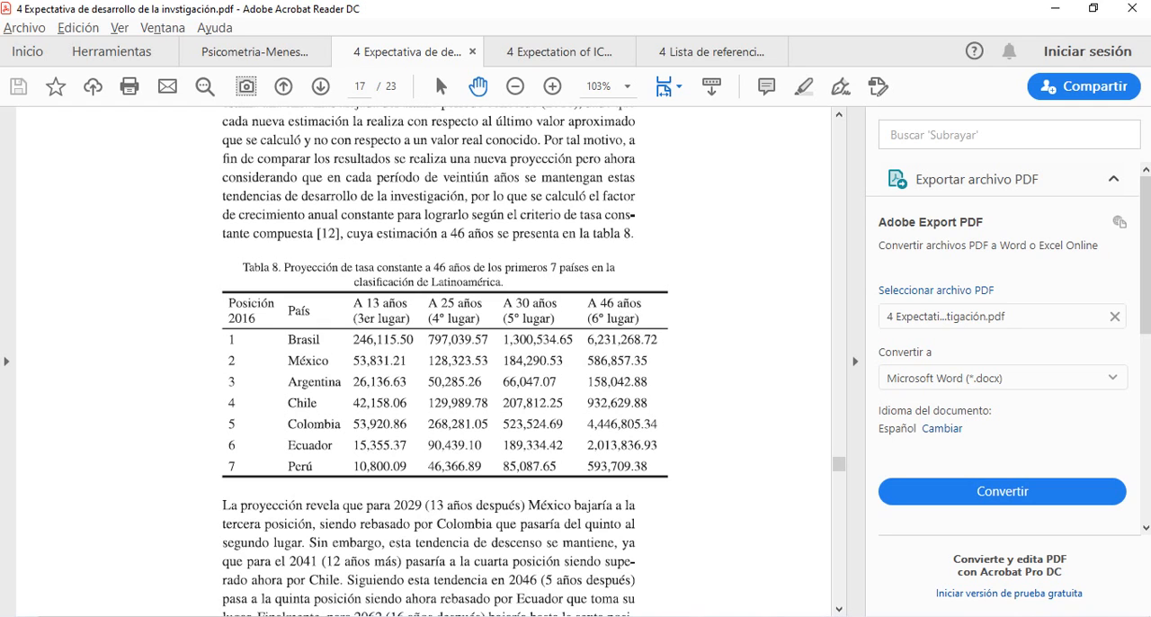
key(alt+Tab)
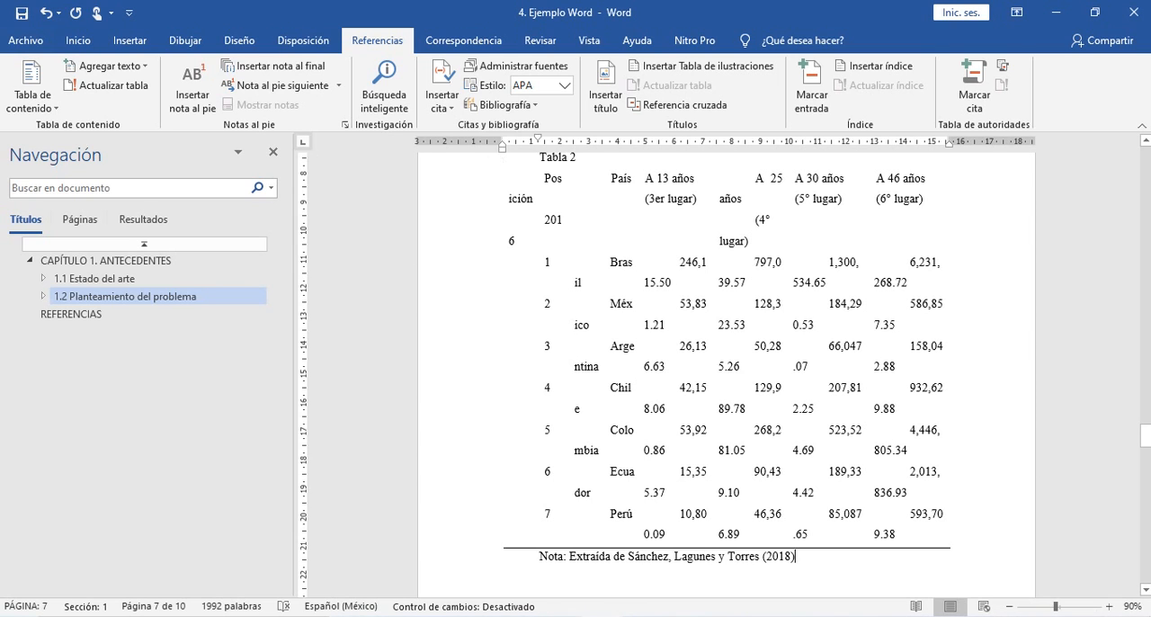
key(alt+Tab)
scroll(432, 359, down, 5)
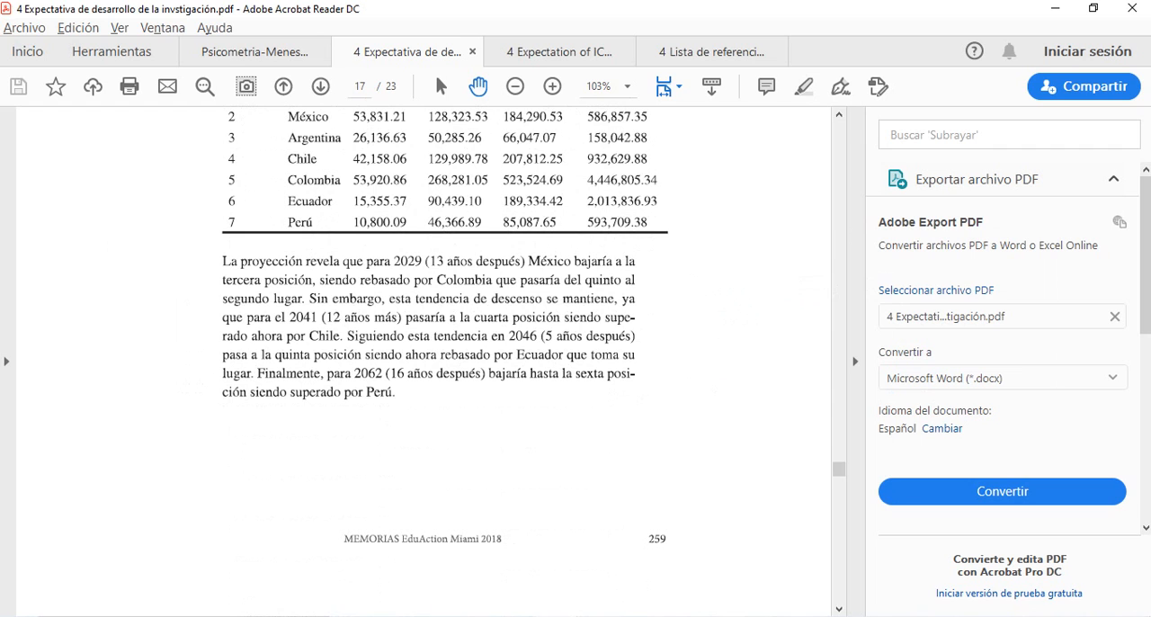
- Back in Word, convert the year citation in Tabla 2's note to static text and add ", p. 259" after the year
key(alt+Tab)
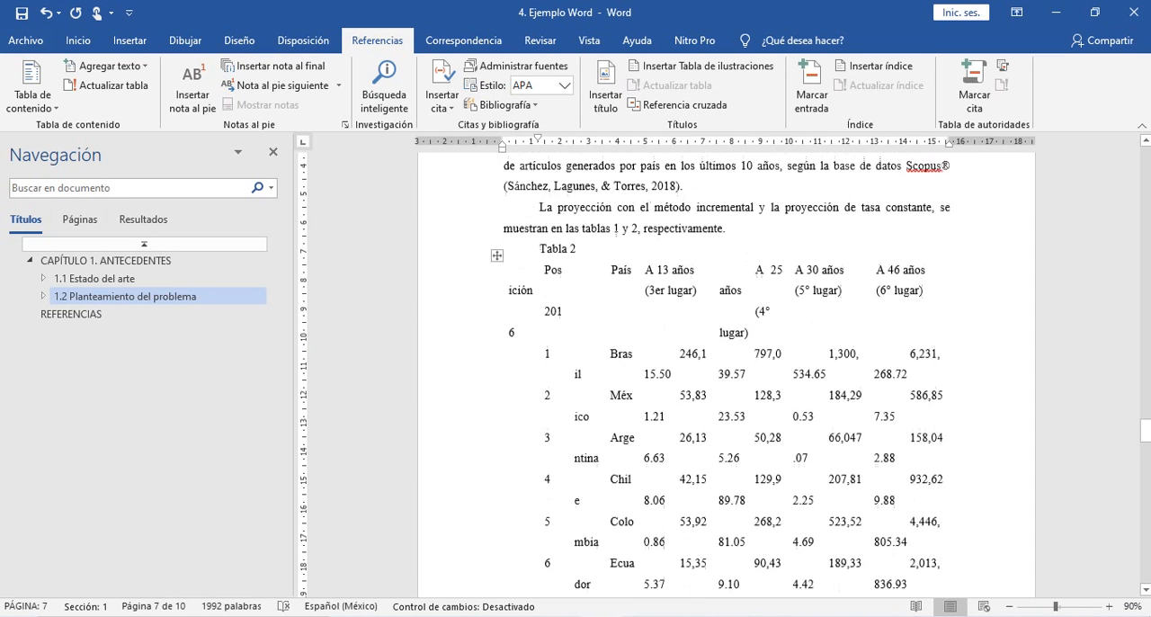
scroll(727, 374, up, 8)
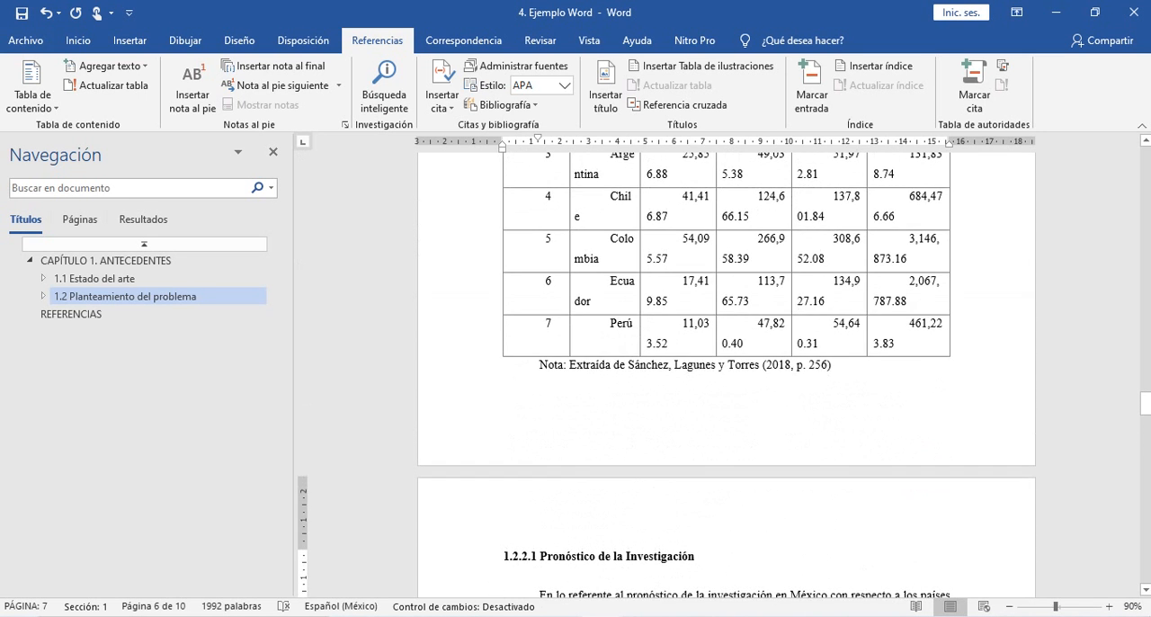
scroll(726, 374, down, 8)
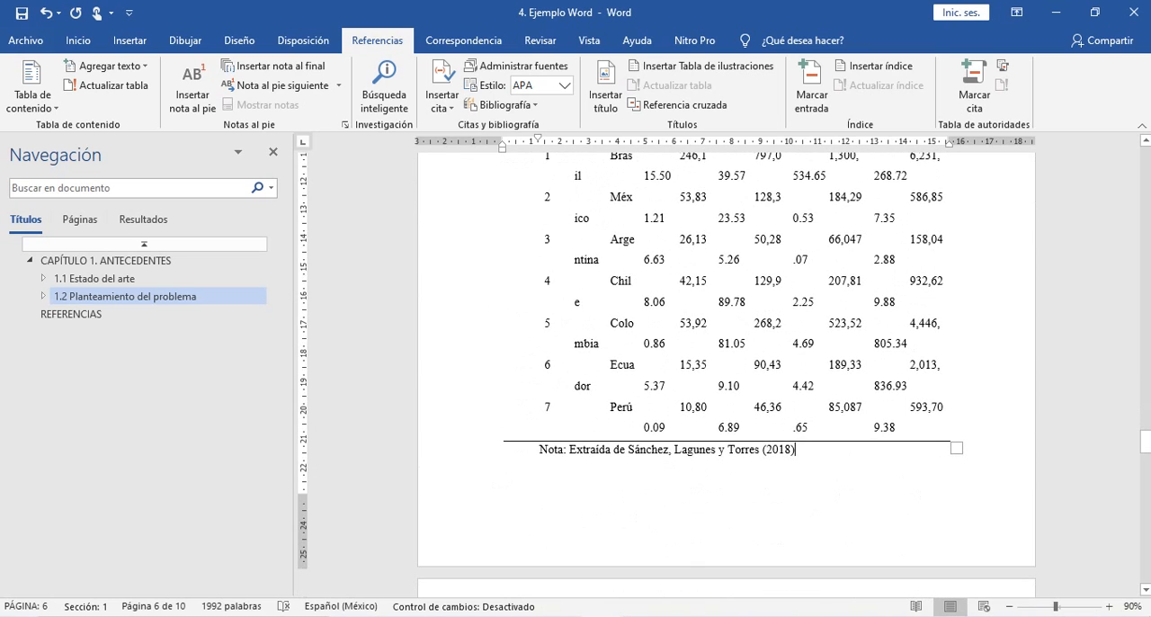
click(779, 450)
click(803, 457)
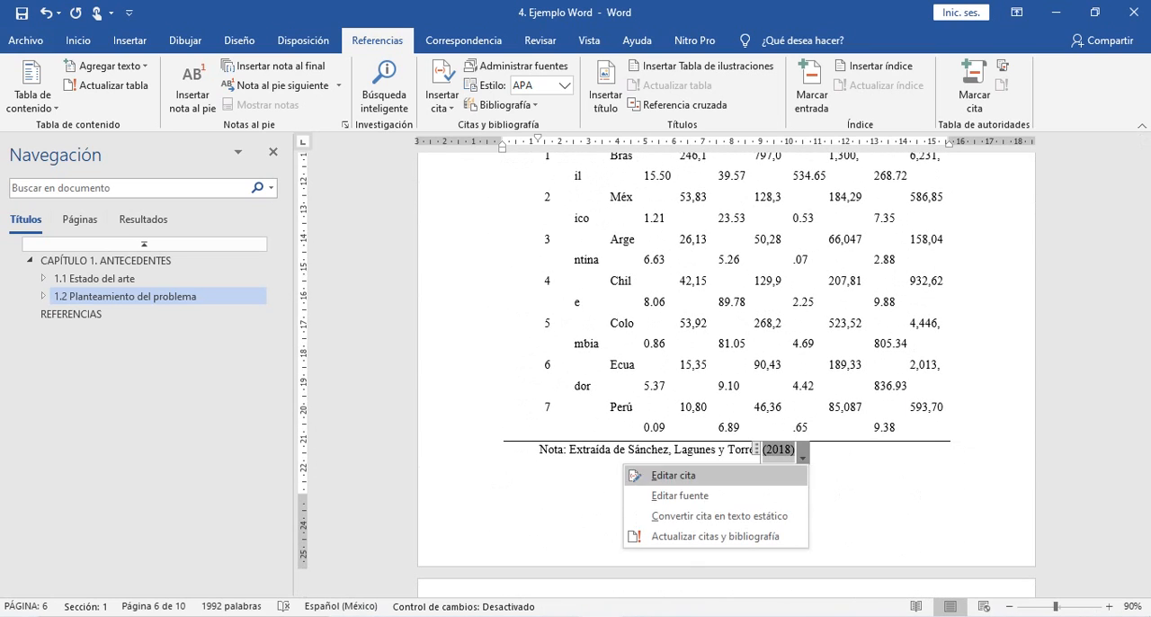
click(719, 516)
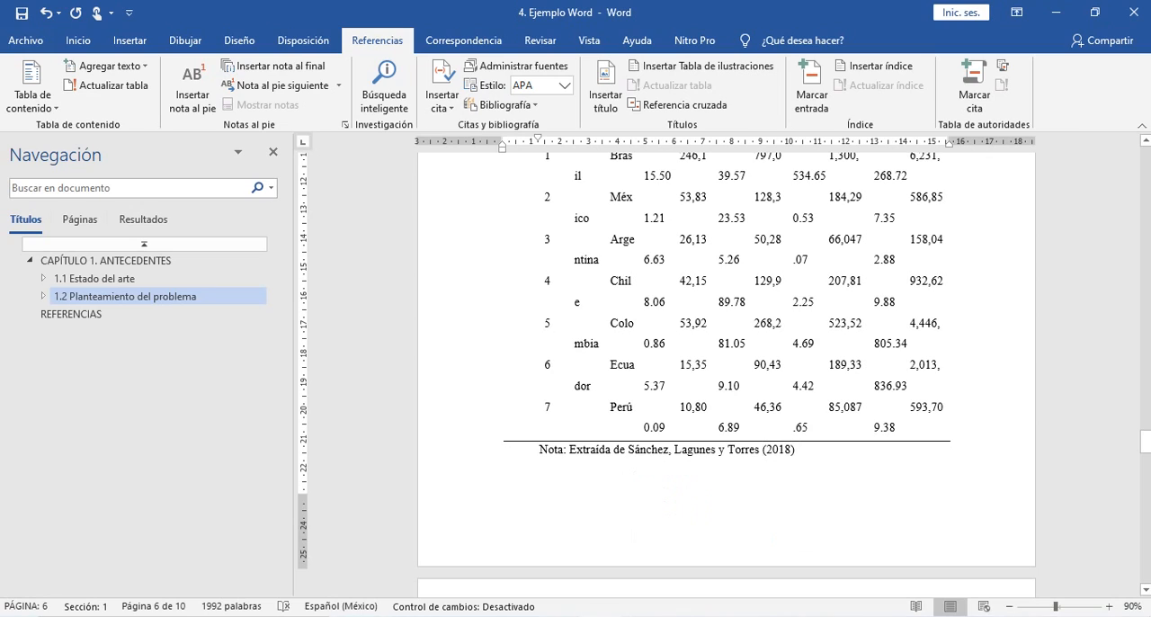
text(, p)
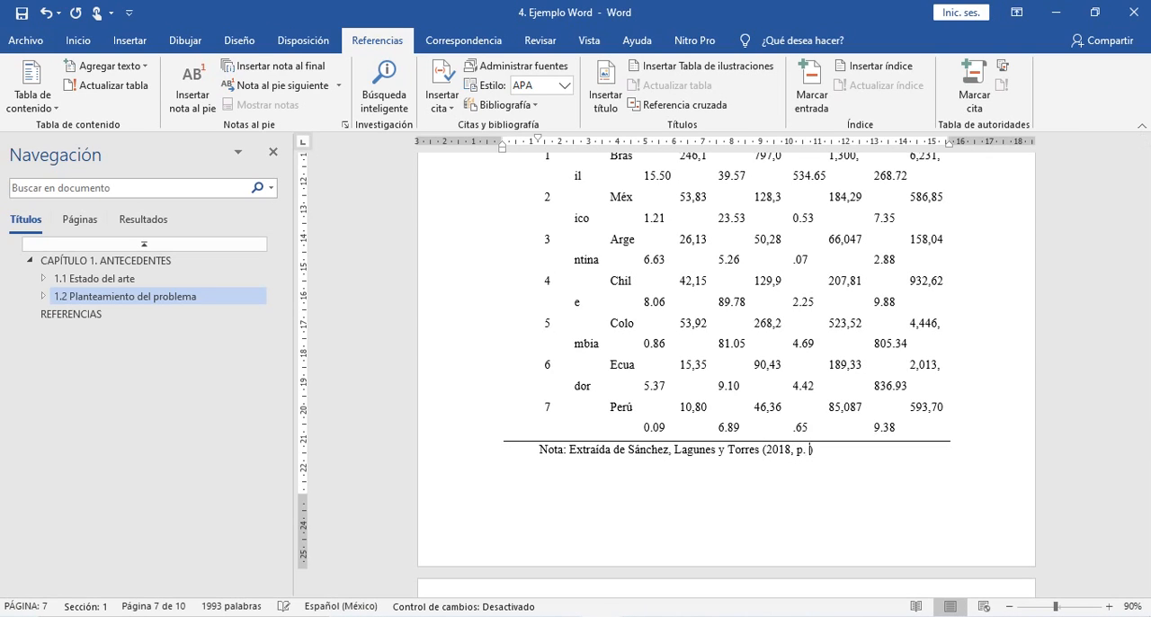
text(. 259)
click(833, 450)
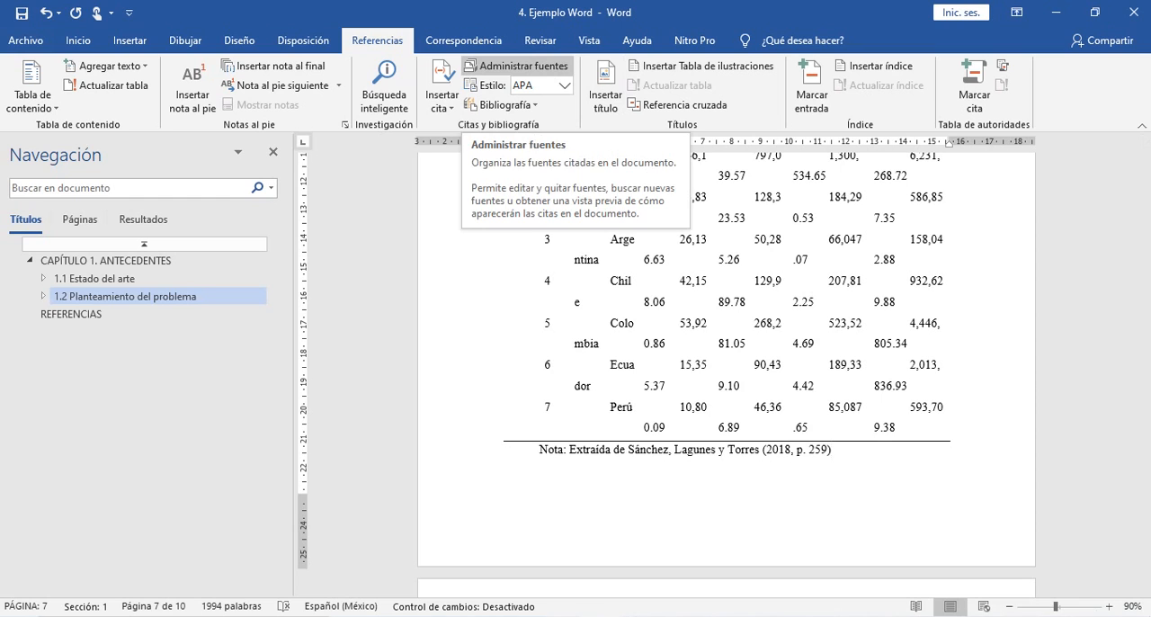
- Inspect the cited 2018 source in the document's current source list and its APA preview, then close the source manager
click(518, 66)
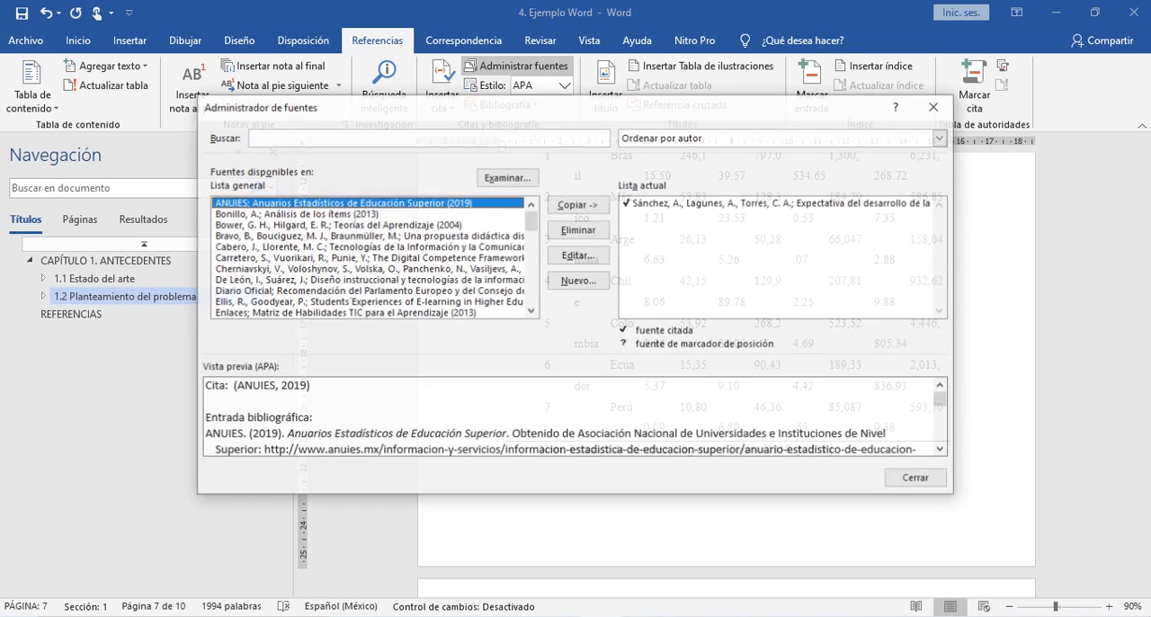
click(777, 203)
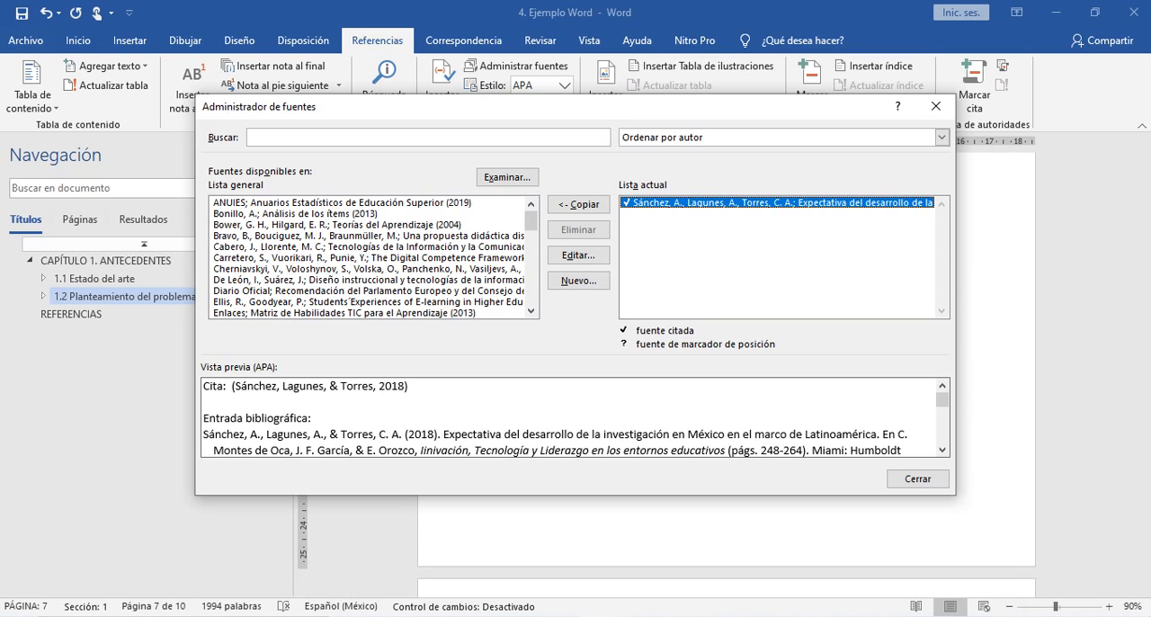
click(917, 478)
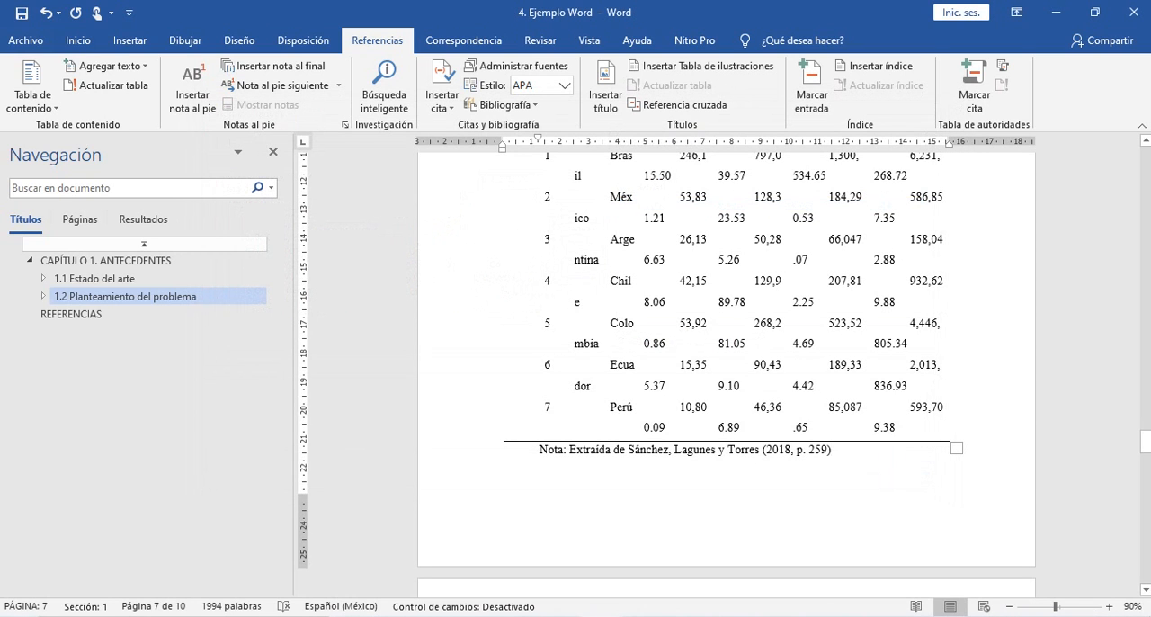
- Examine the captions and highlighted source placeholders under Figura 1 and Figura 2
scroll(726, 374, up, 4)
scroll(726, 374, down, 8)
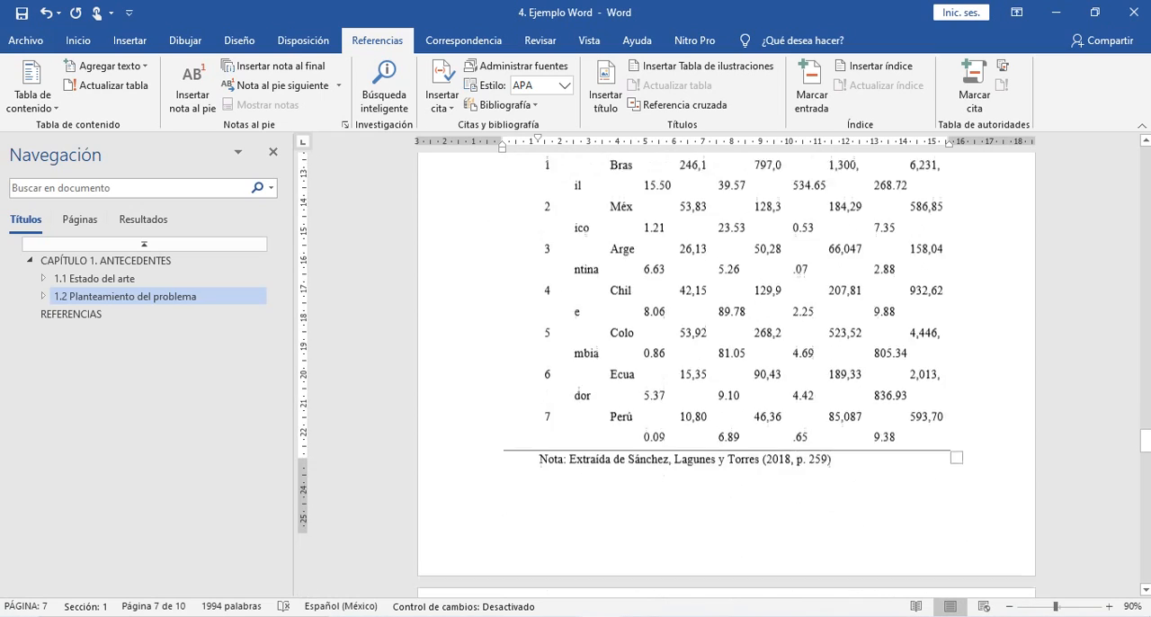
scroll(726, 374, down, 6)
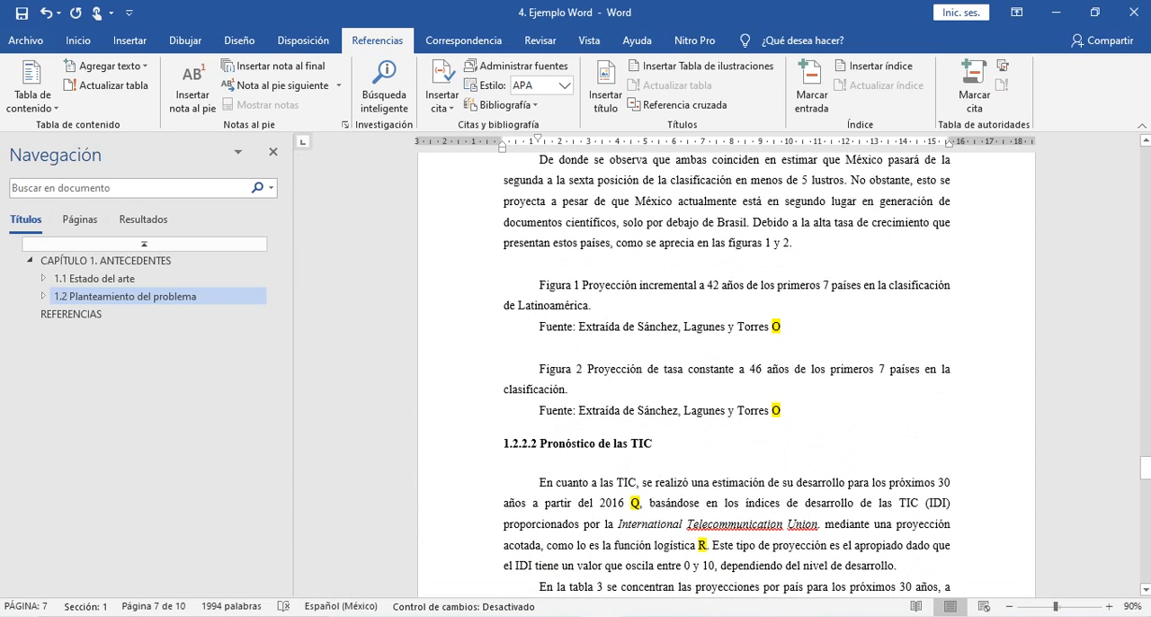
scroll(726, 374, up, 5)
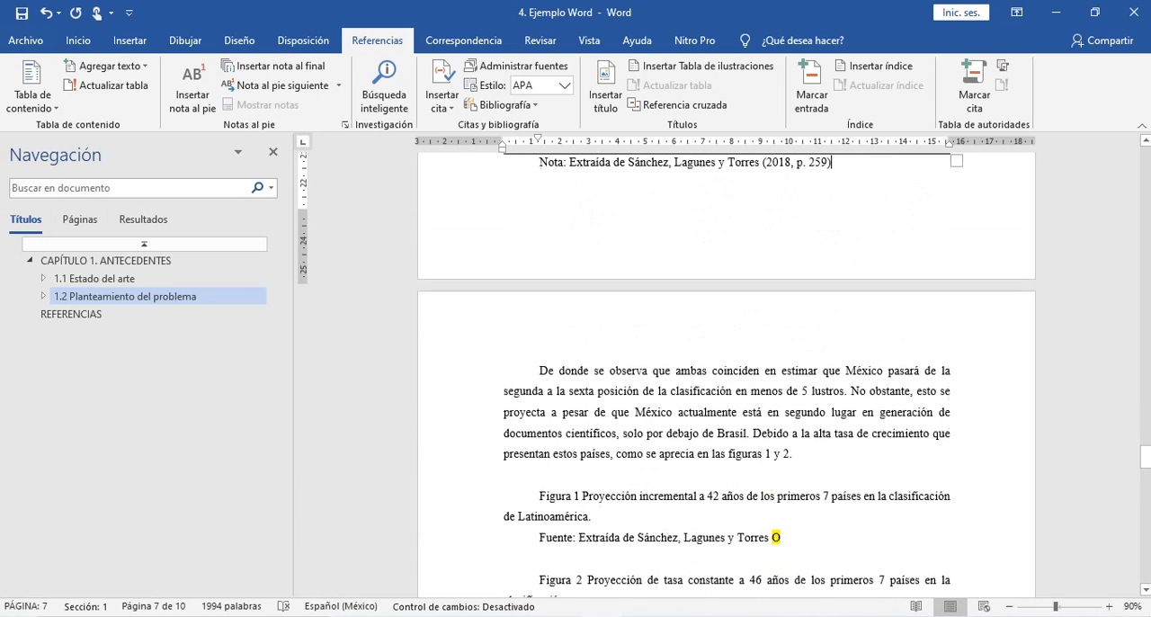
click(680, 544)
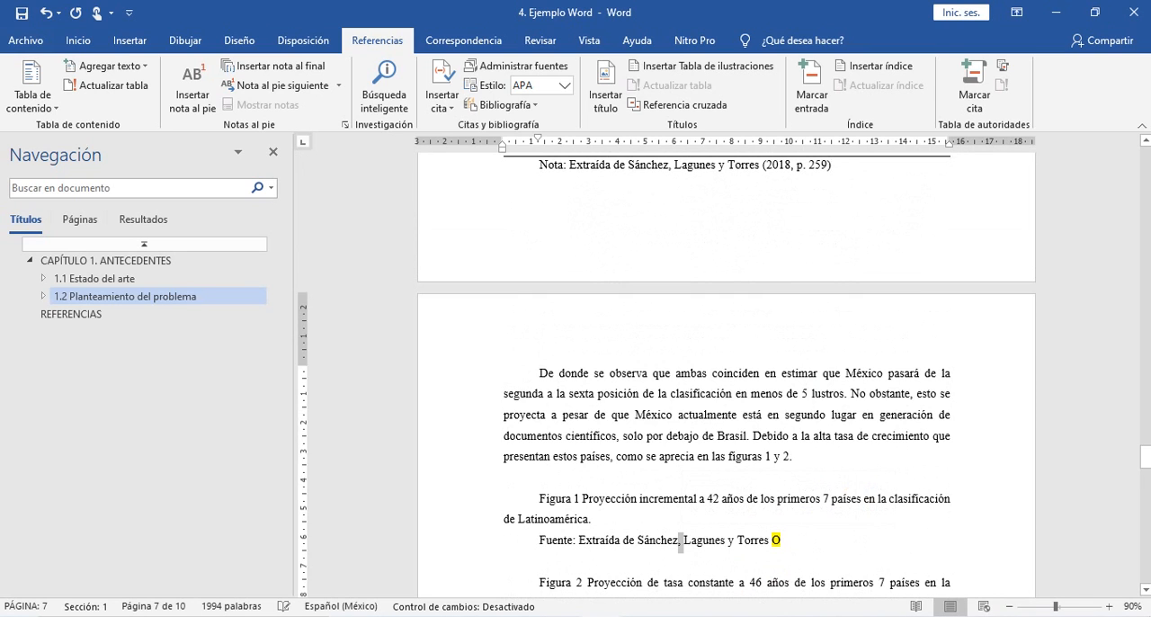
scroll(680, 543, down, 4)
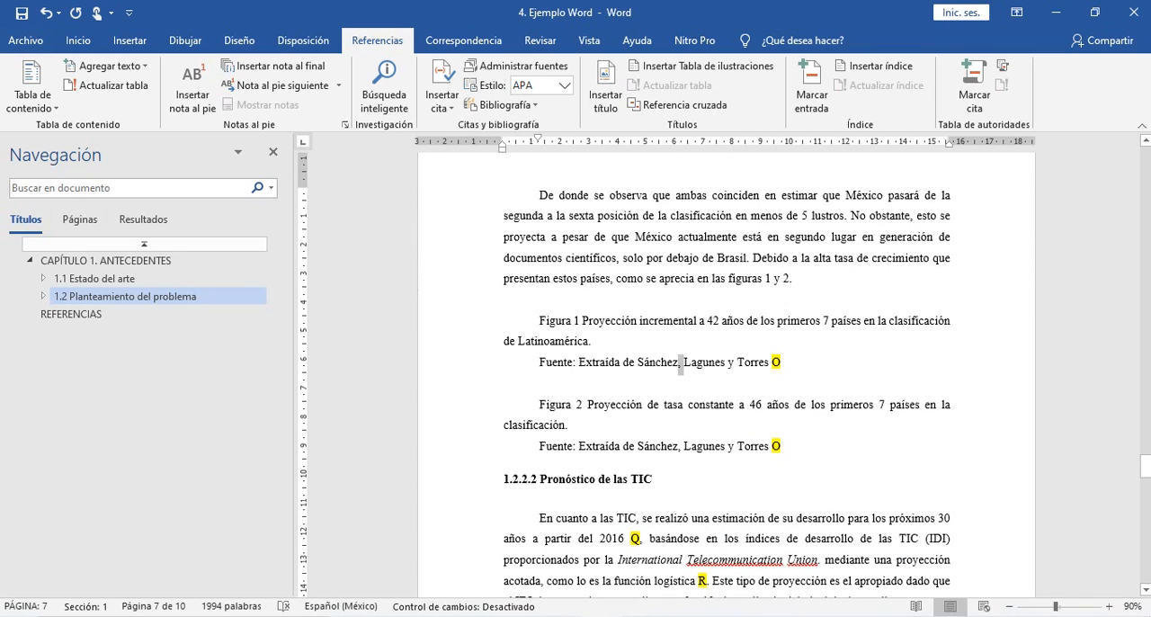
- Switch to the answer key images in Photos and compare Figura 1 and its source note on page 7 with the Word document
drag(539, 321, 595, 363)
key(alt+Tab)
key(alt+Tab)
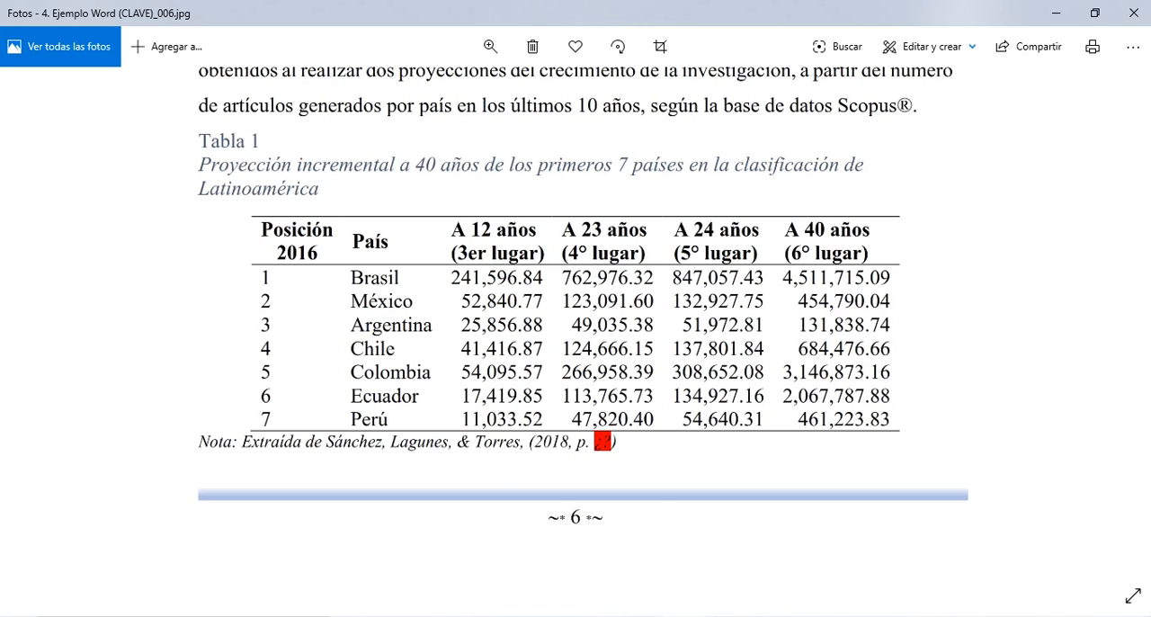
scroll(576, 342, down, 5)
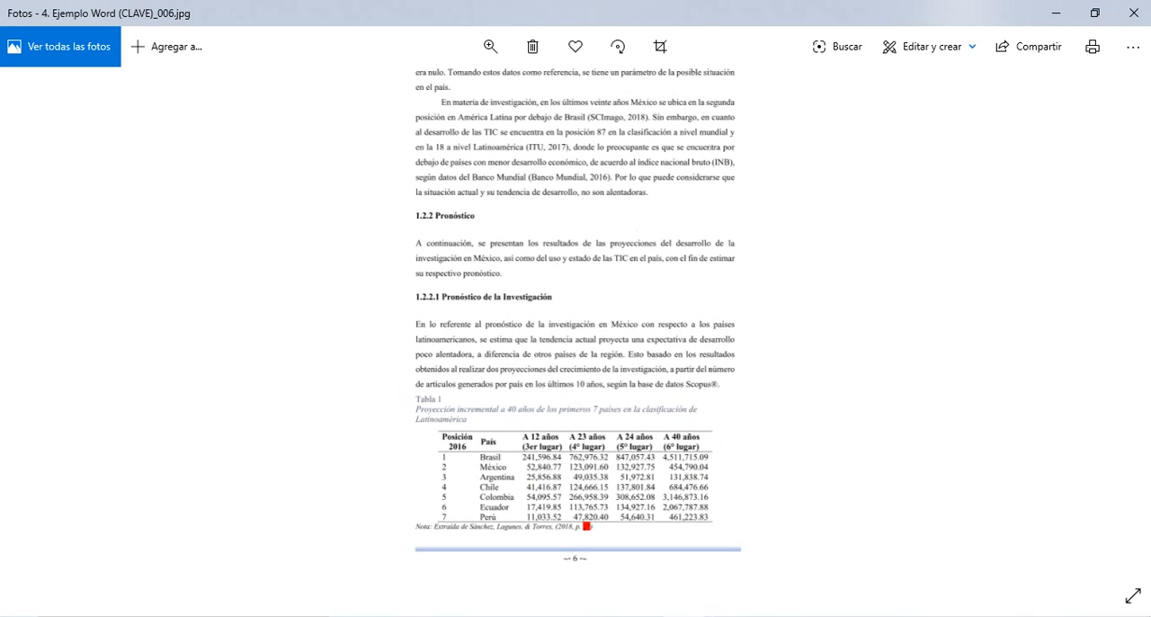
scroll(575, 342, down, 1)
key(Right)
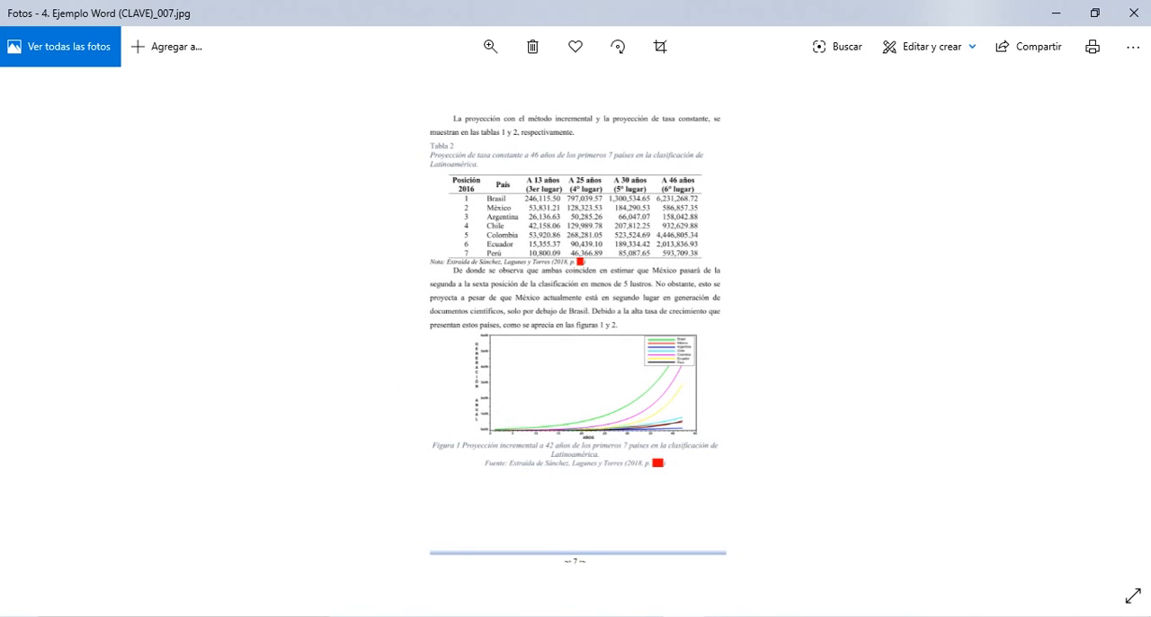
scroll(576, 458, up, 5)
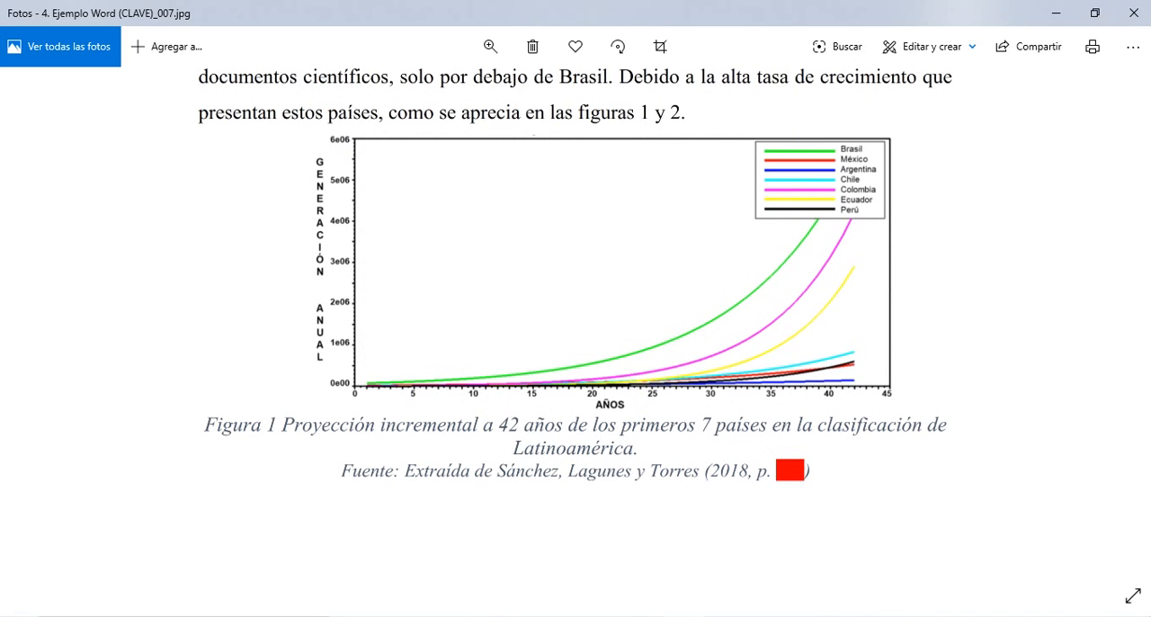
key(alt+Tab)
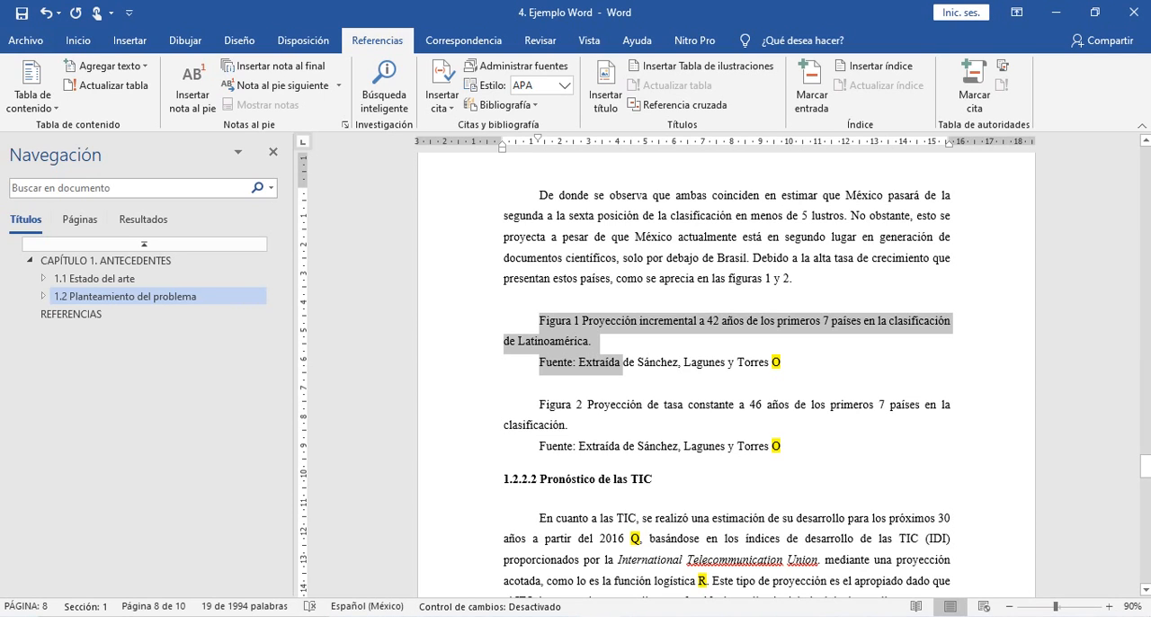
key(alt+Tab)
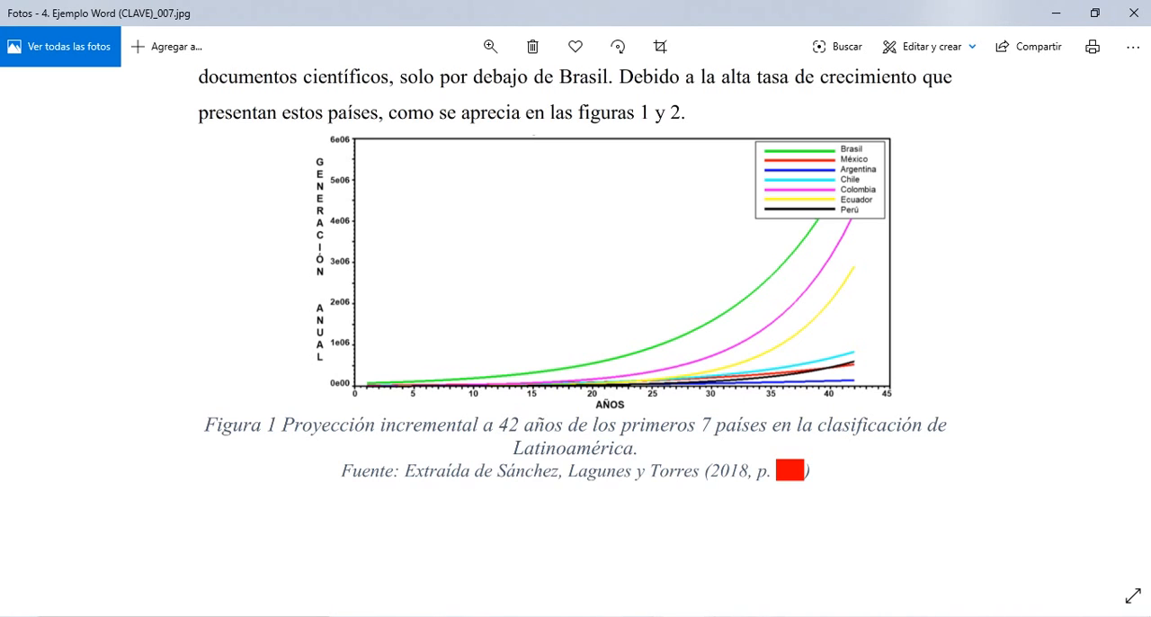
key(alt+Tab)
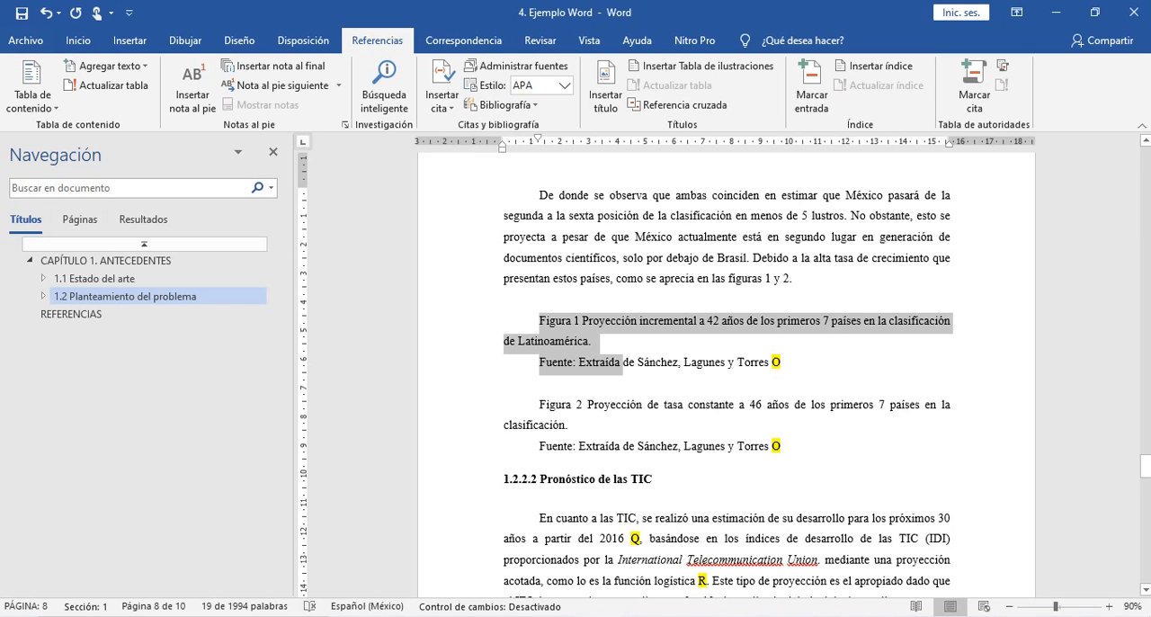
- Find the 42-year incremental projection graph in the source article in Adobe Acrobat Reader and compare it with the answer key's Figura 1
key(alt+Tab)
key(alt+Tab)
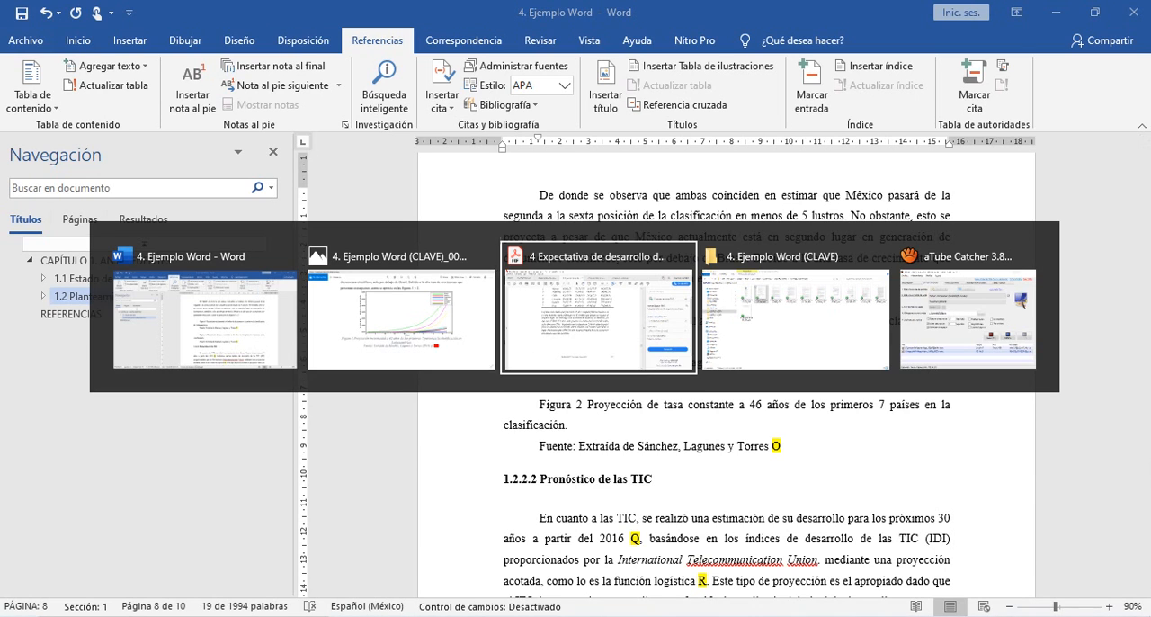
scroll(423, 359, down, 10)
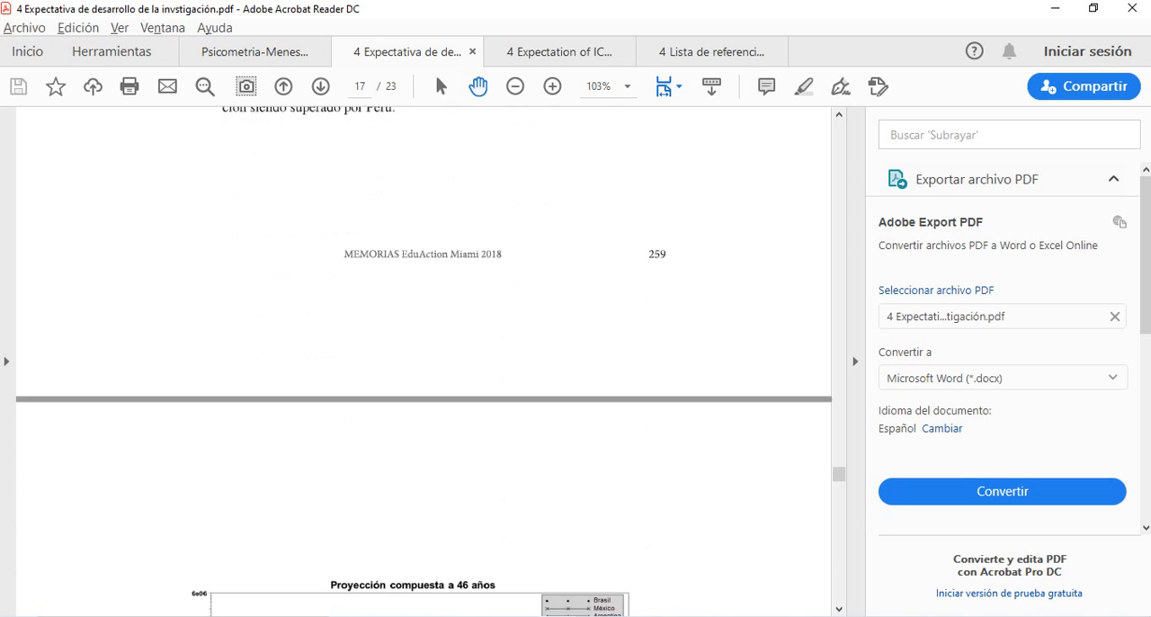
scroll(423, 360, down, 3)
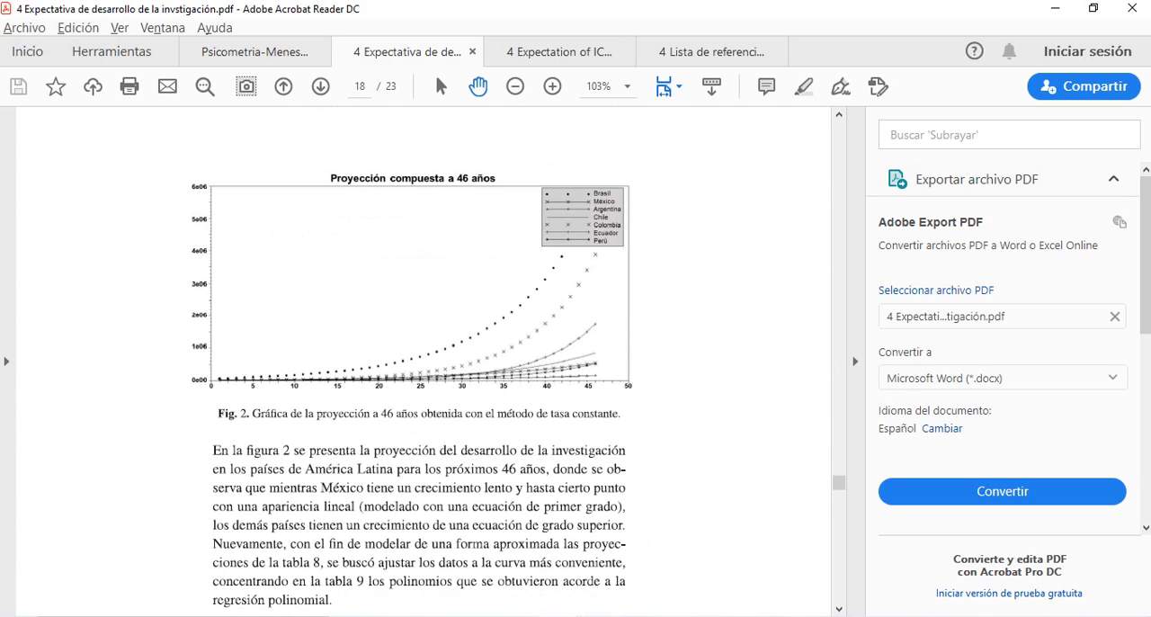
scroll(423, 360, down, 20)
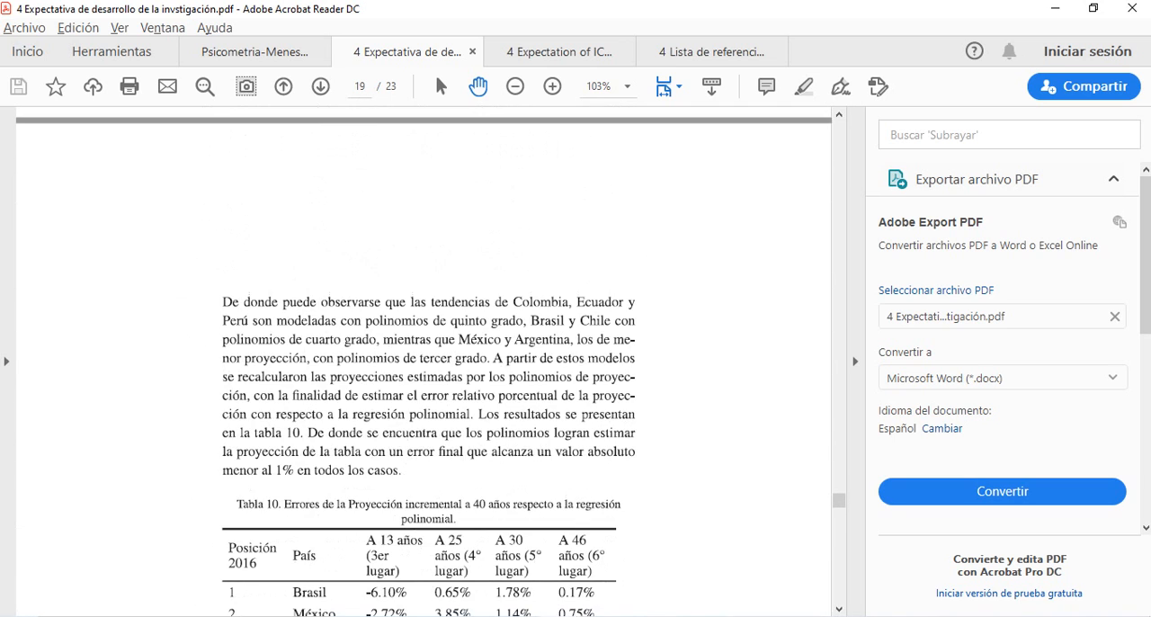
scroll(422, 360, up, 20)
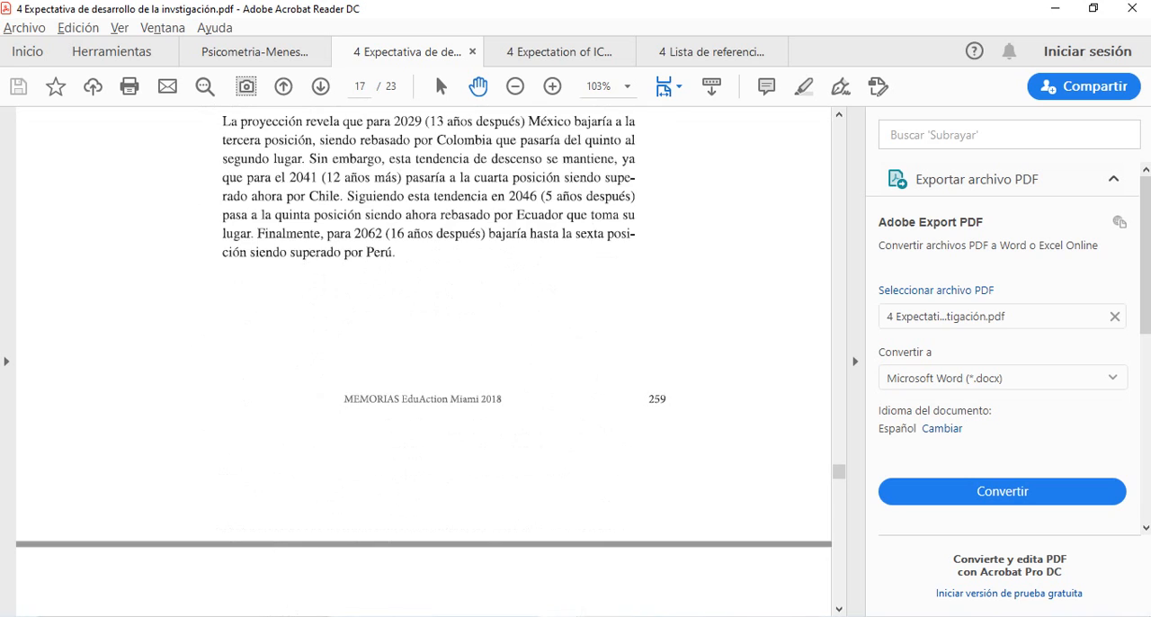
scroll(423, 360, up, 10)
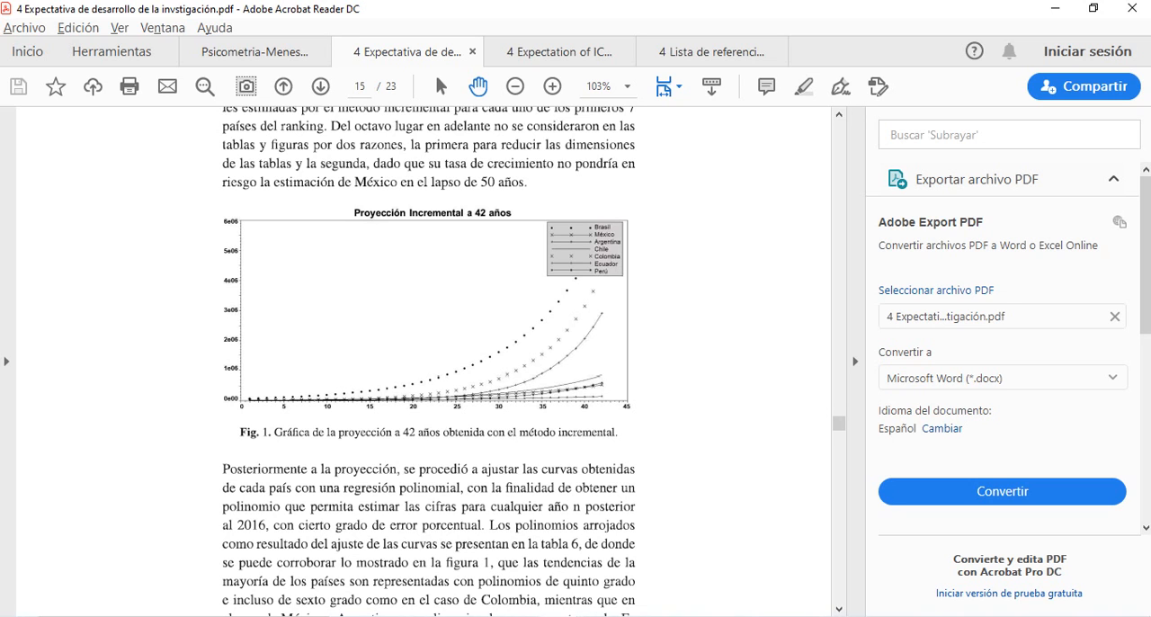
key(alt+Tab)
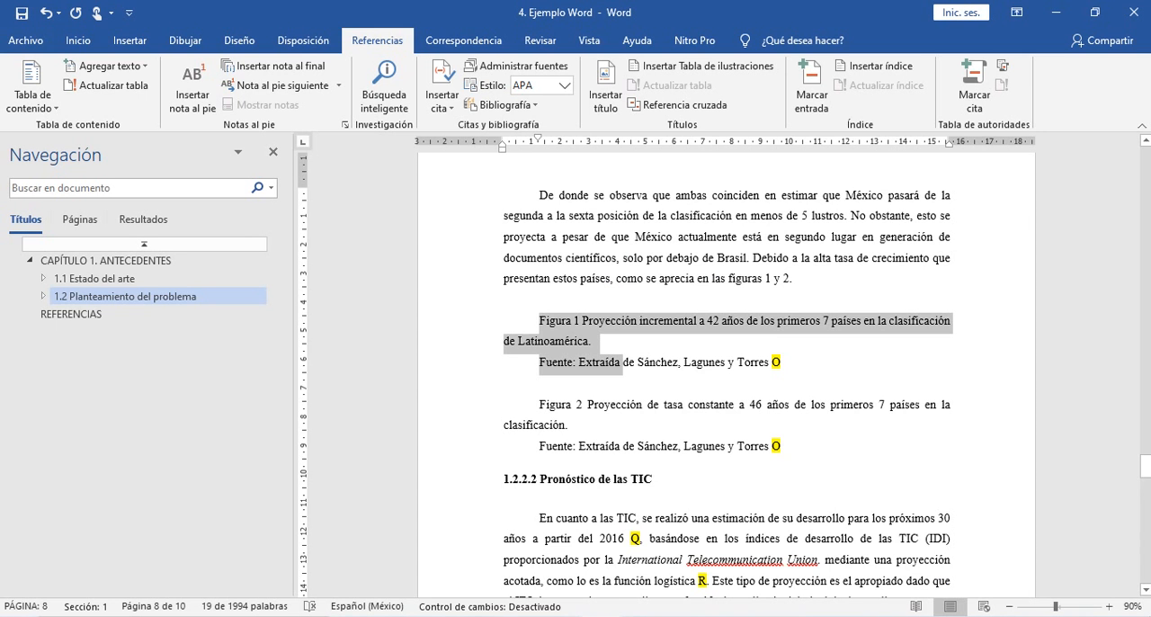
key(alt+Tab)
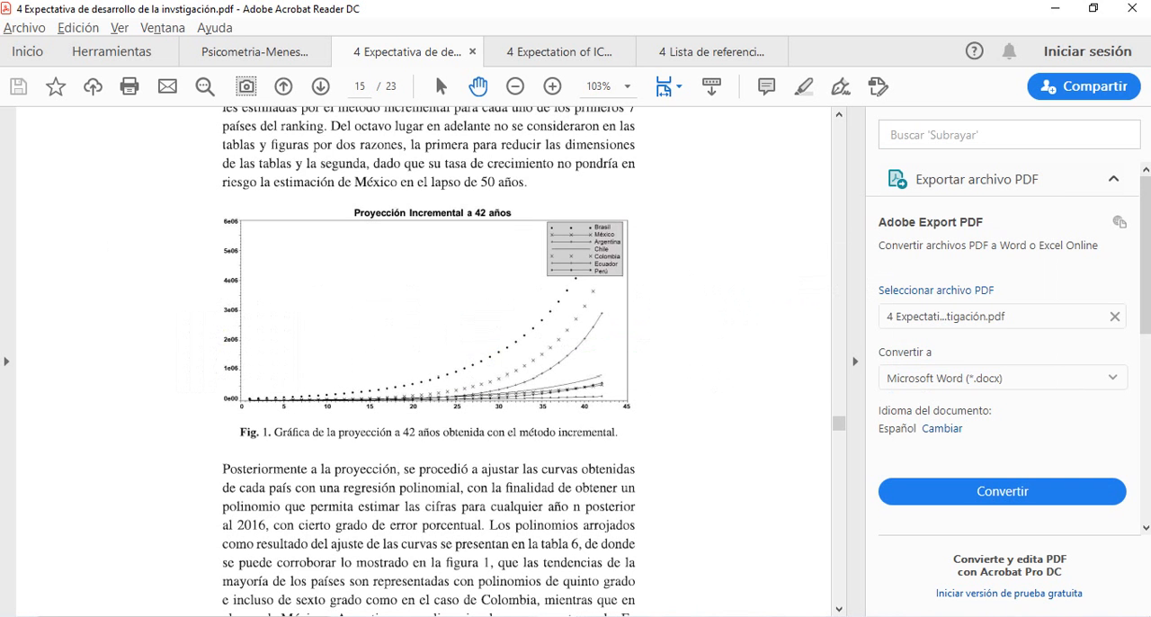
key(alt+Tab)
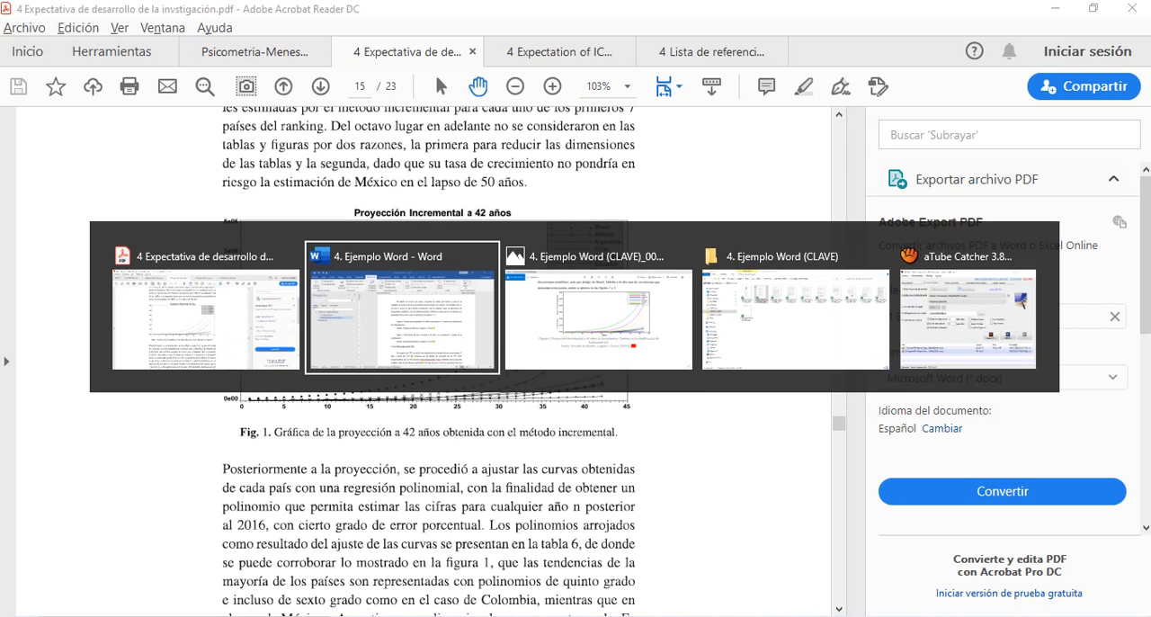
key(alt+Tab)
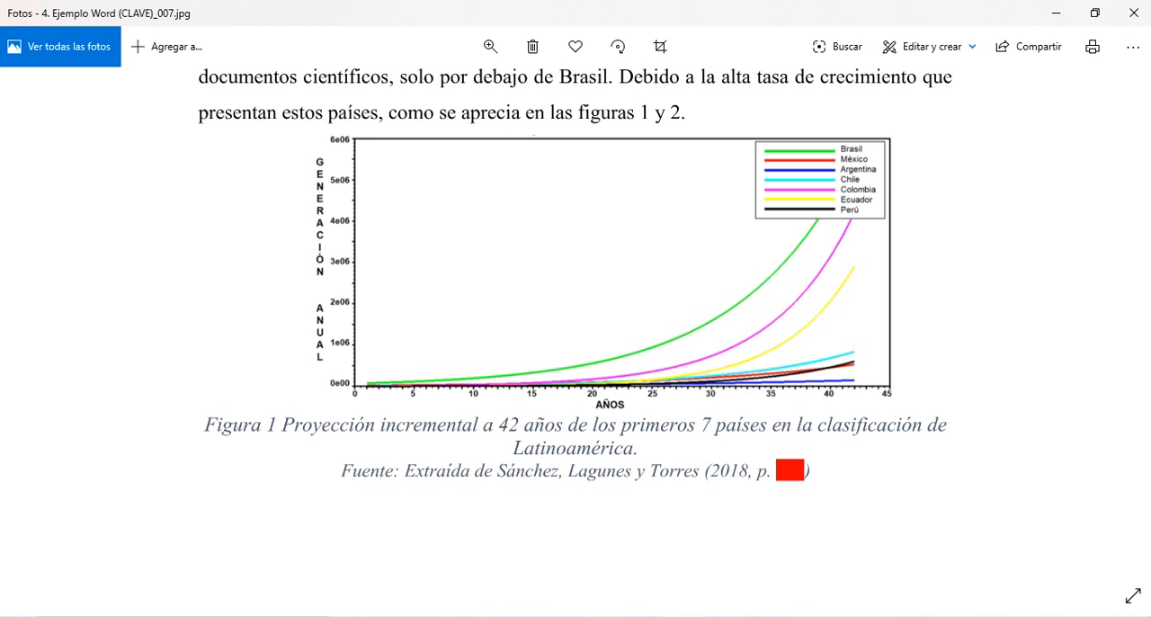
- Back in Adobe Acrobat Reader, enlarge the page to 150% and copy the "Proyección Incremental a 42 años" graph as a snapshot
key(alt+Tab)
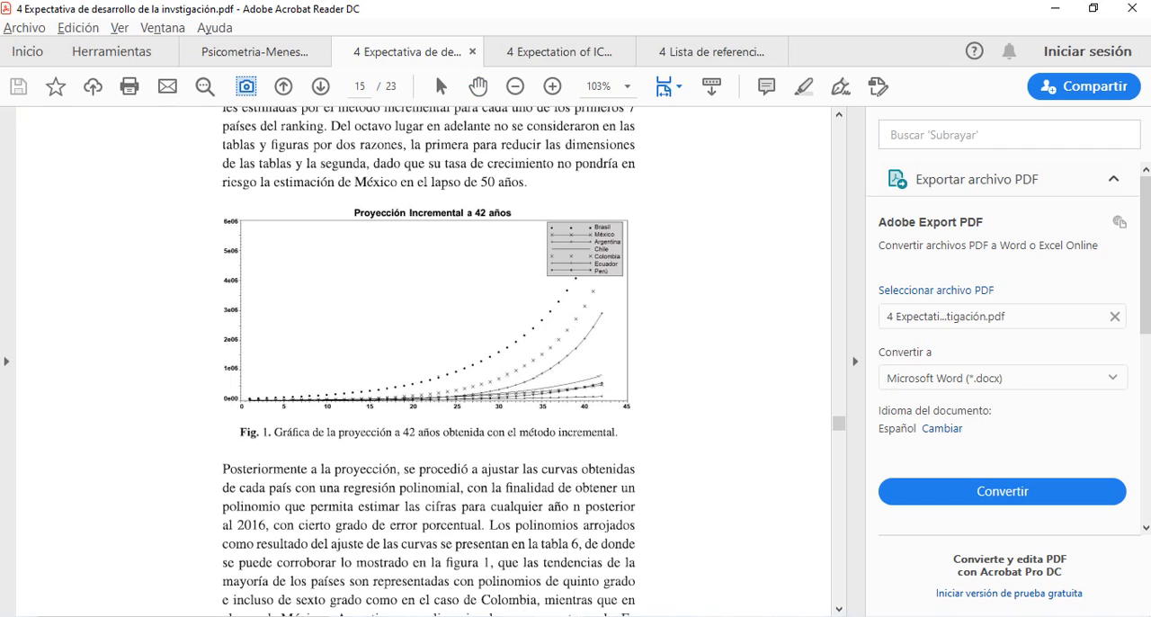
key(ctrl+plus)
key(ctrl+plus)
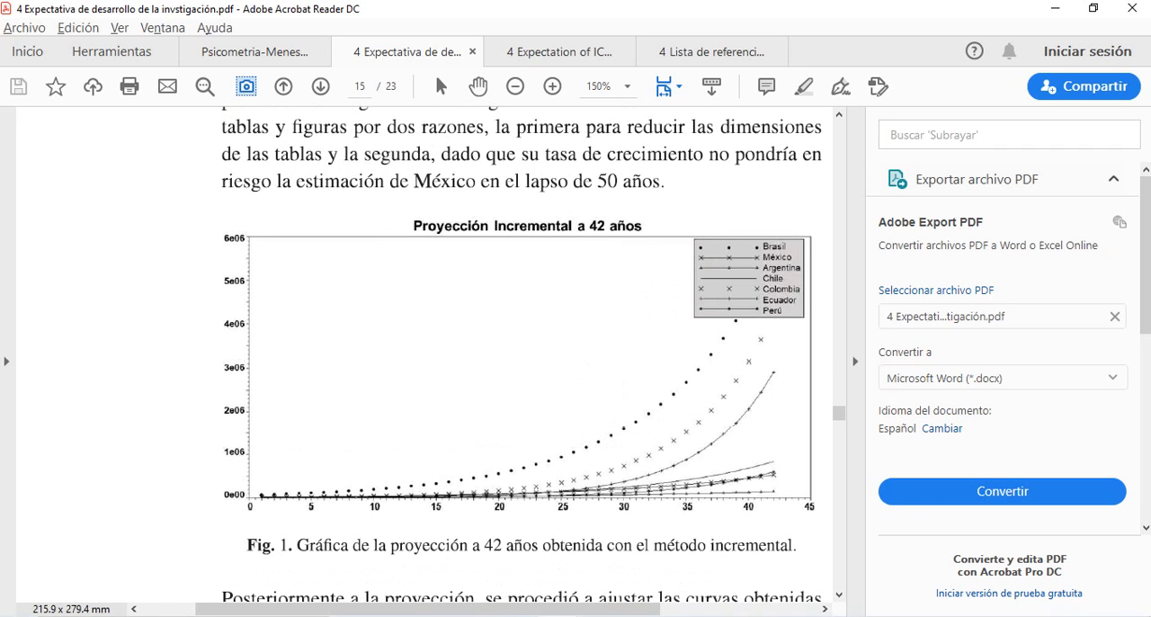
drag(213, 215, 825, 525)
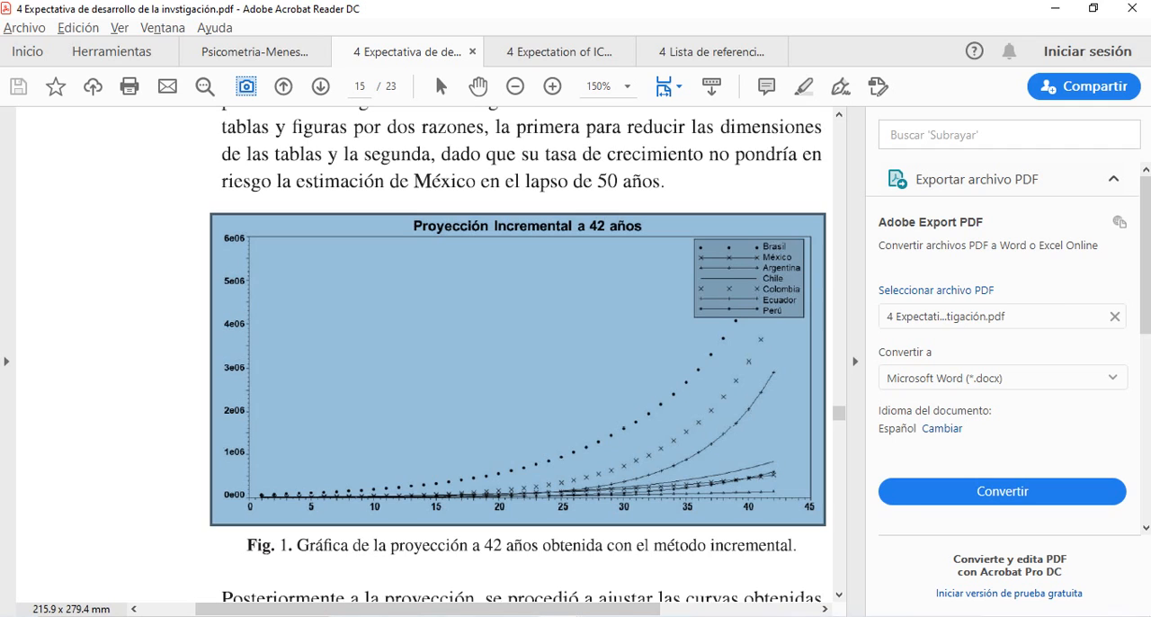
- Switch to Word and paste the copied graph above the Figura 1 caption
key(alt+Tab)
key(alt+Tab)
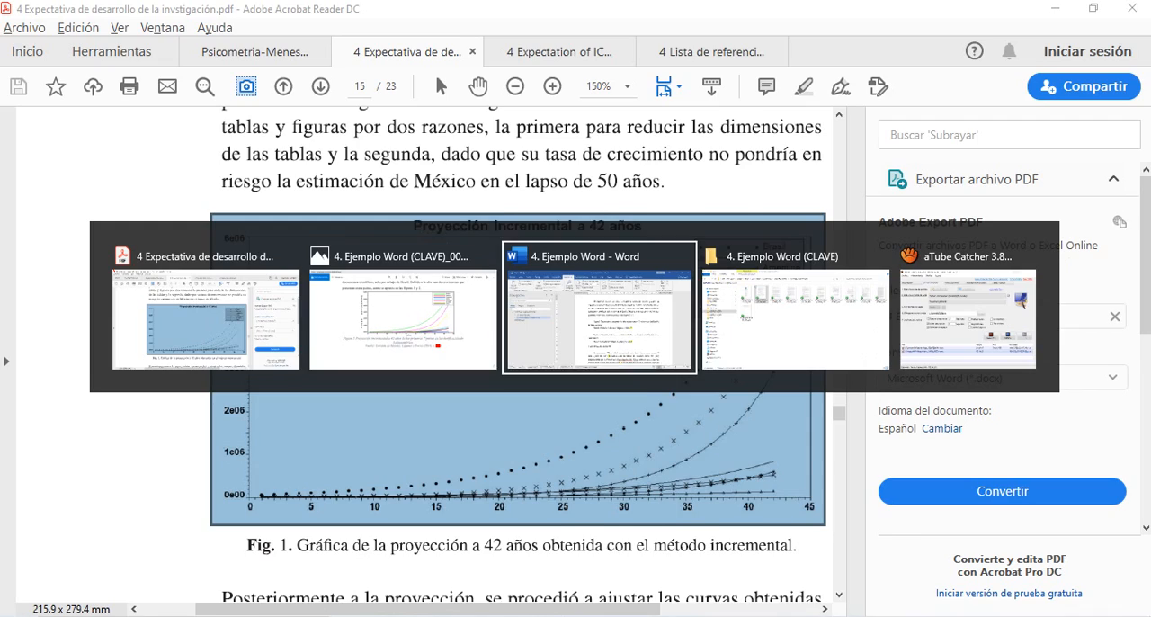
click(543, 299)
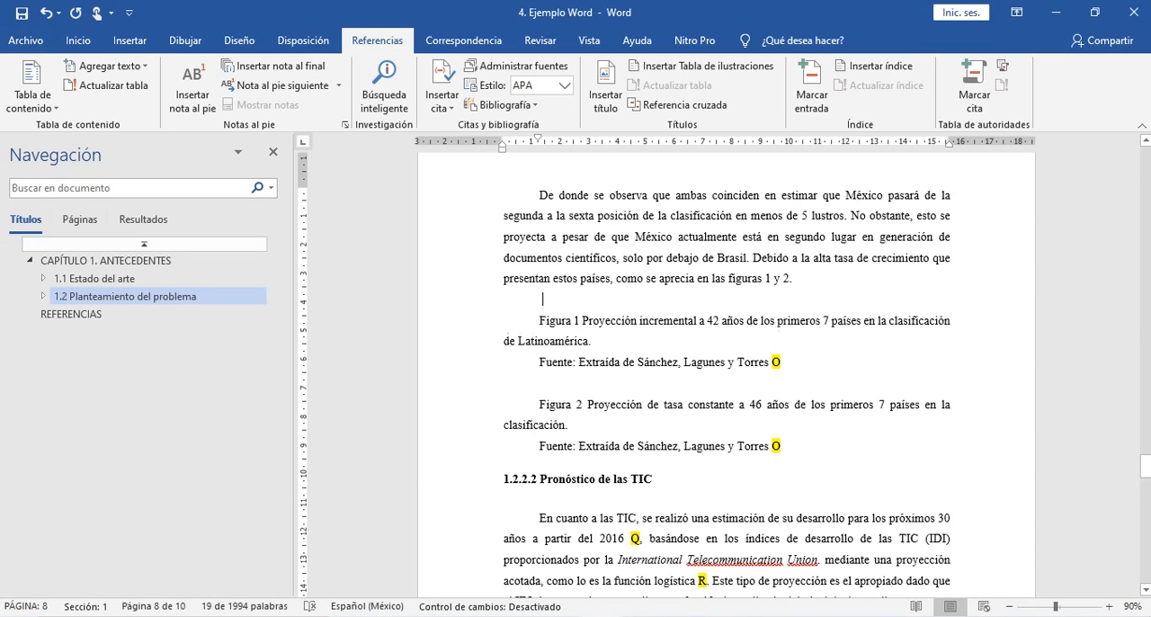
key(ctrl+v)
click(727, 424)
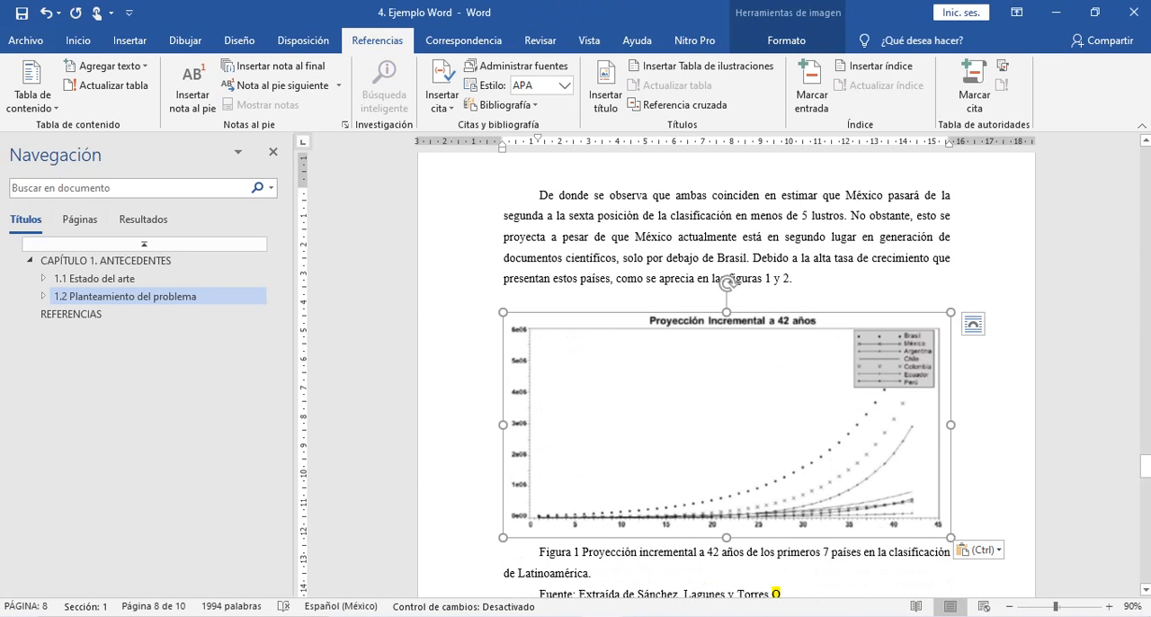
- Remove the empty line between the preceding paragraph and the Figura 1 graph
click(543, 299)
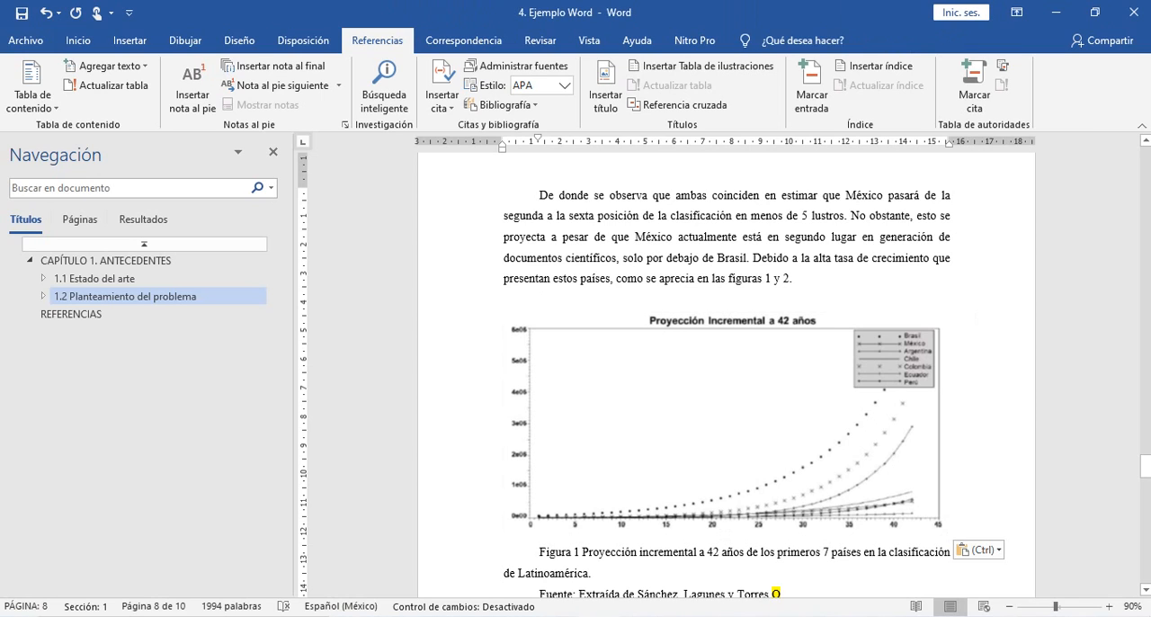
key(Delete)
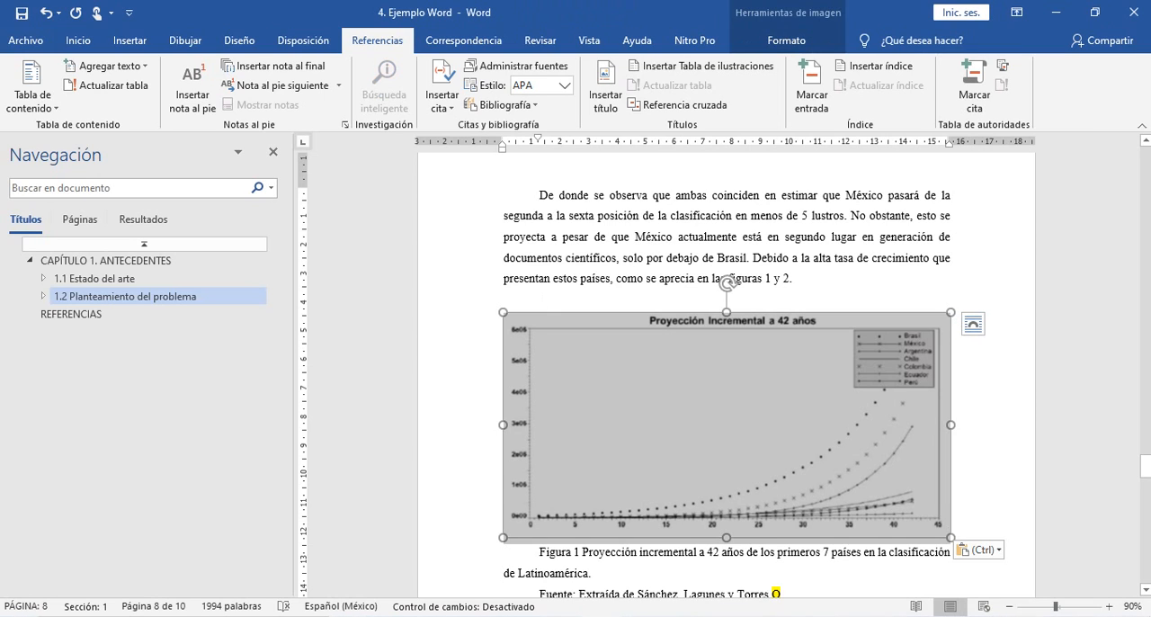
click(628, 278)
click(543, 299)
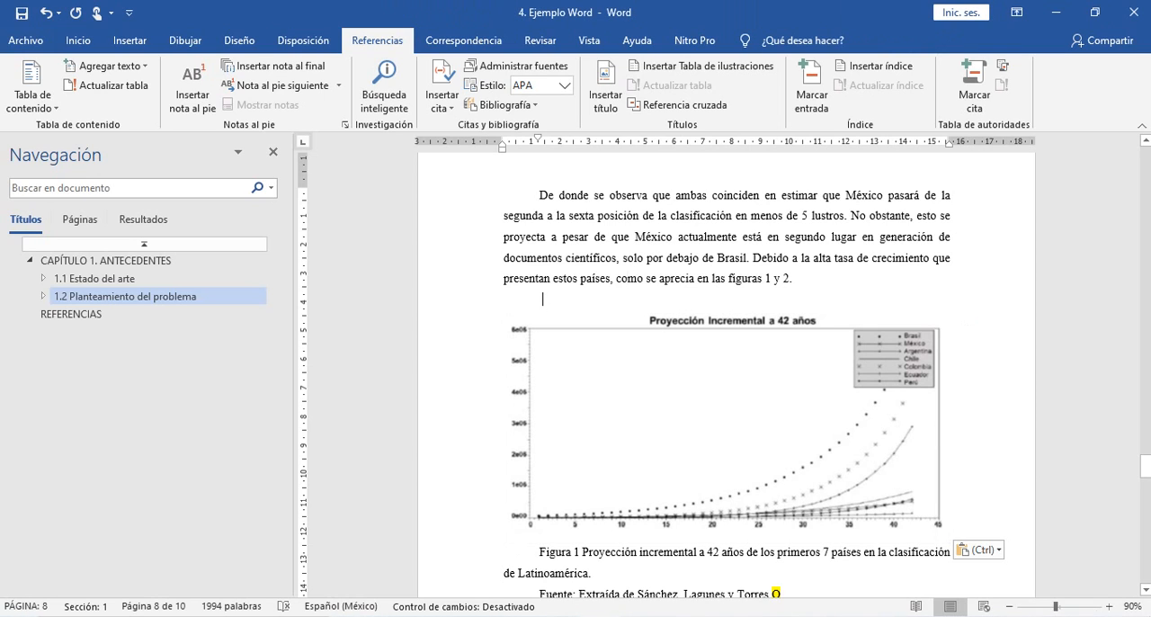
key(BackSpace)
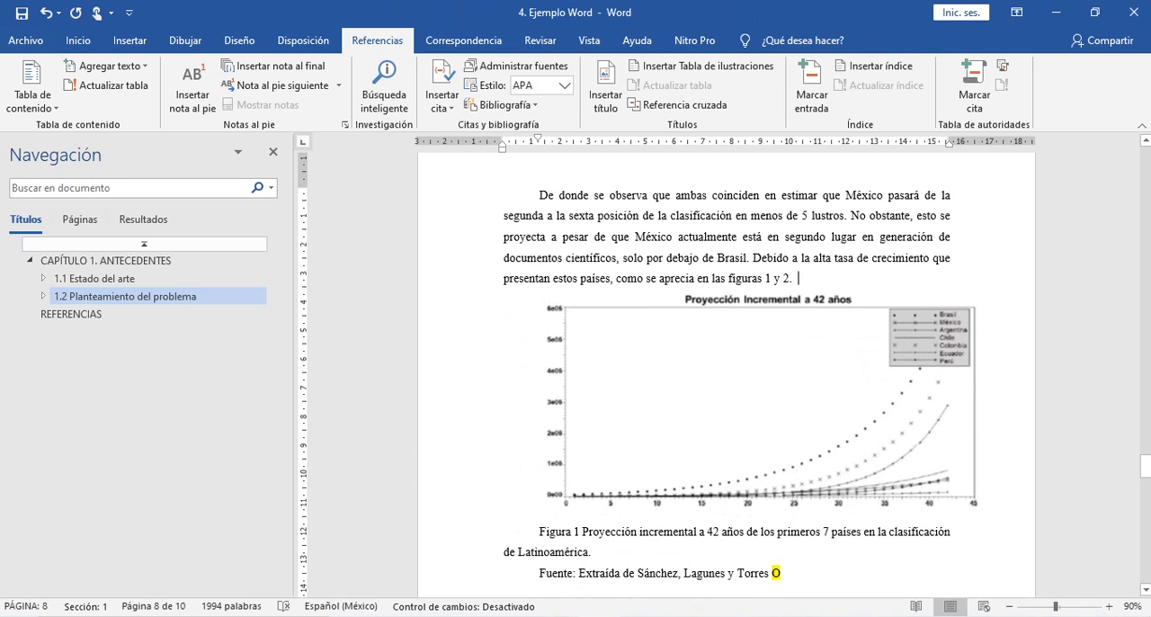
- Center the Figura 1 graph and set its first-line indent to zero so it lines up with the text margins
click(733, 396)
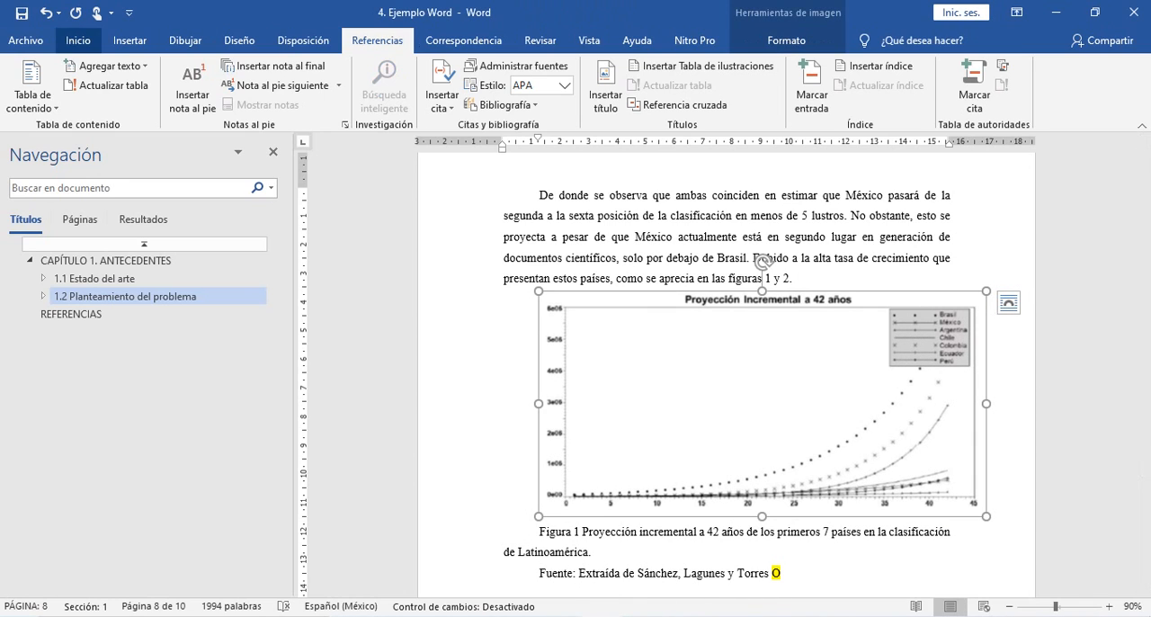
click(78, 40)
click(408, 98)
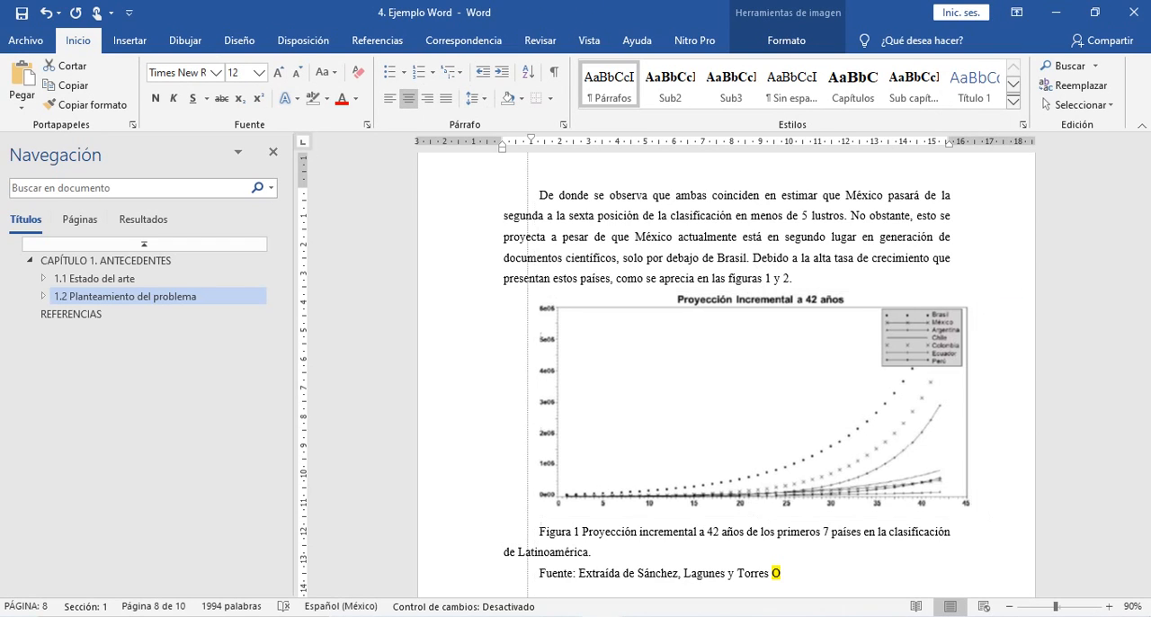
drag(537, 139, 501, 141)
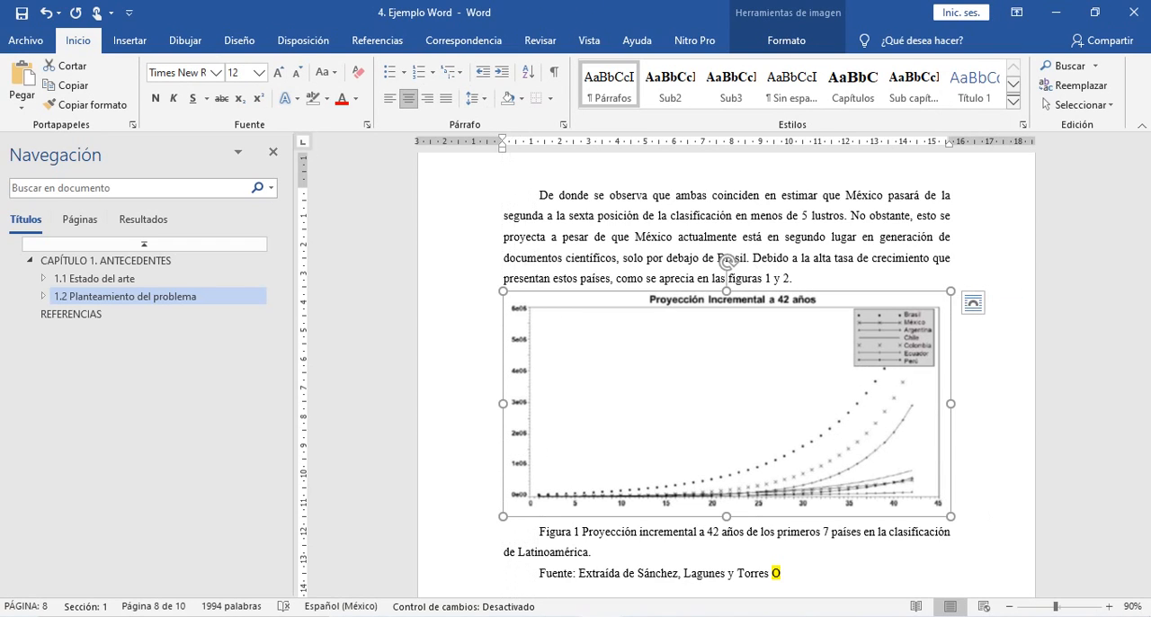
- Select the Figura 1 caption and look up the "Título de tabla y figura" style specifications in the references and styles PDF in Acrobat Reader
scroll(727, 360, down, 2)
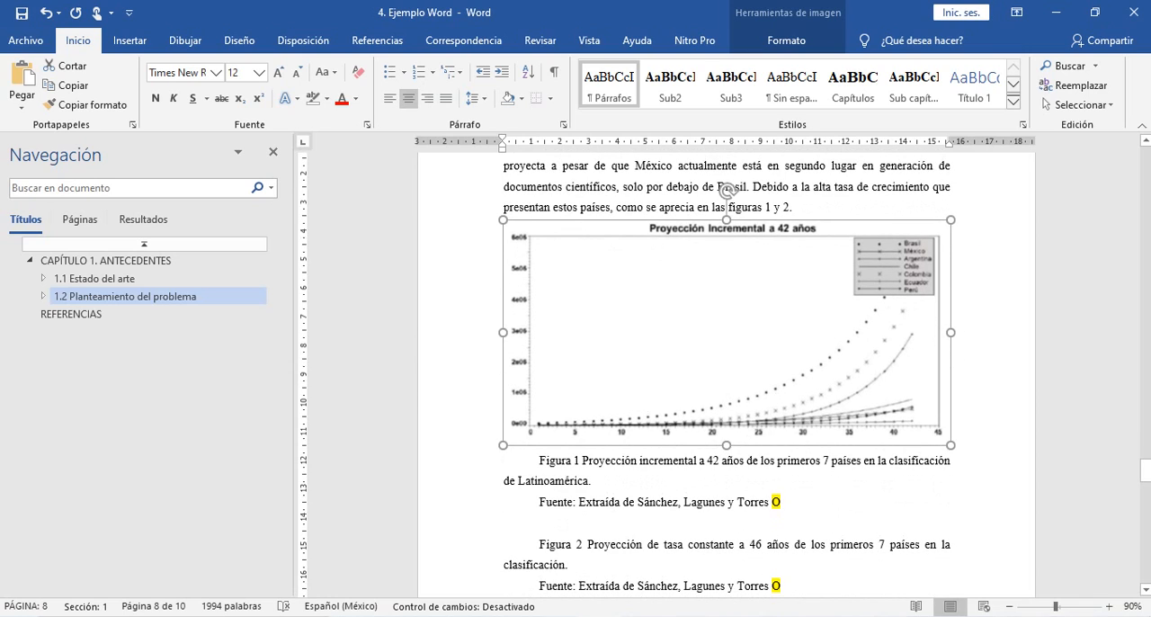
click(641, 461)
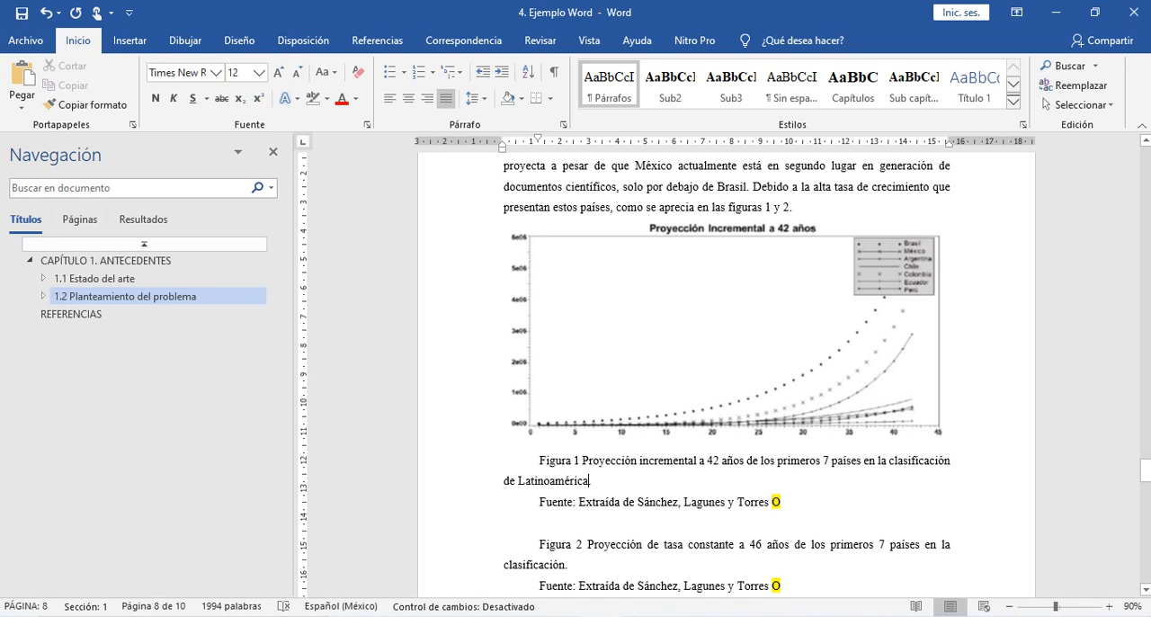
triple_click(589, 481)
key(alt+Tab)
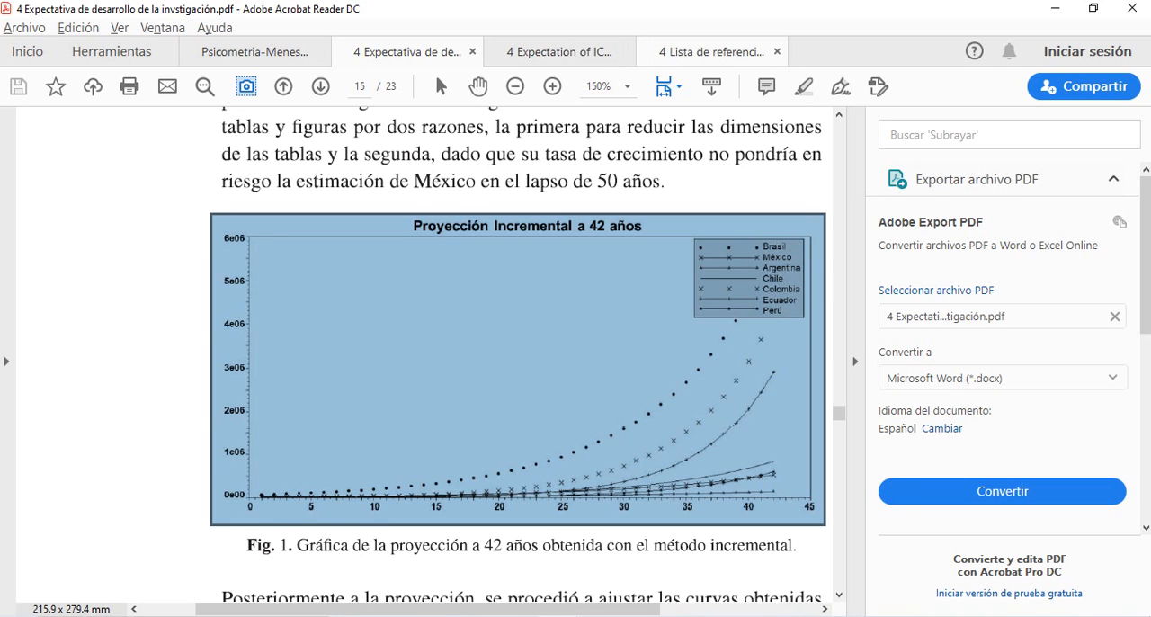
click(711, 52)
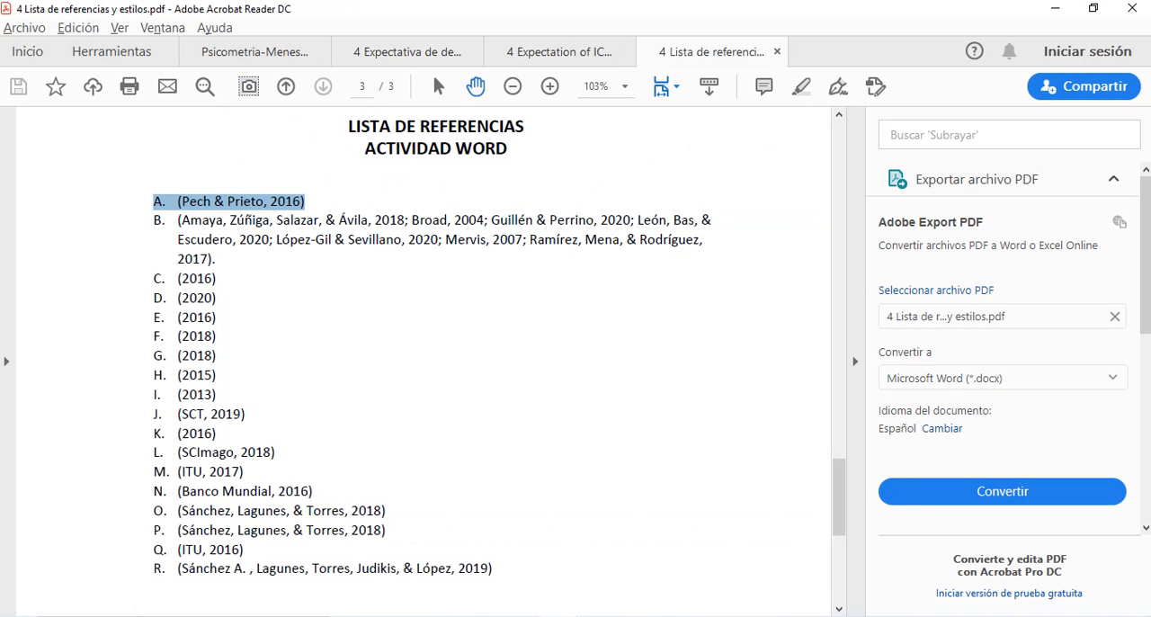
scroll(422, 359, up, 6)
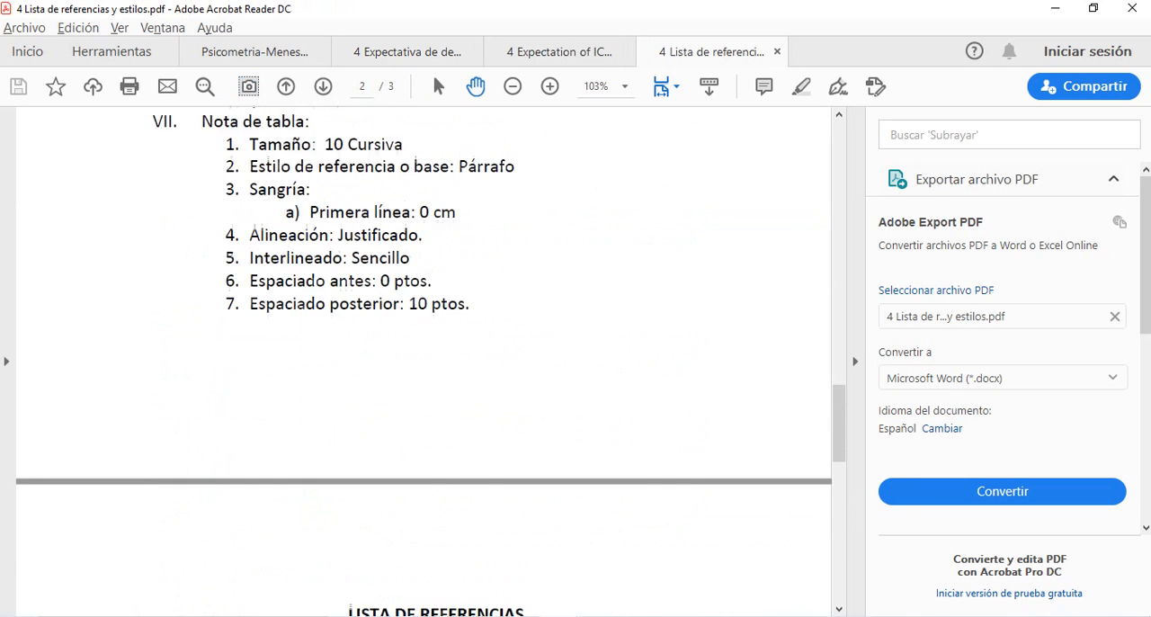
scroll(423, 359, up, 5)
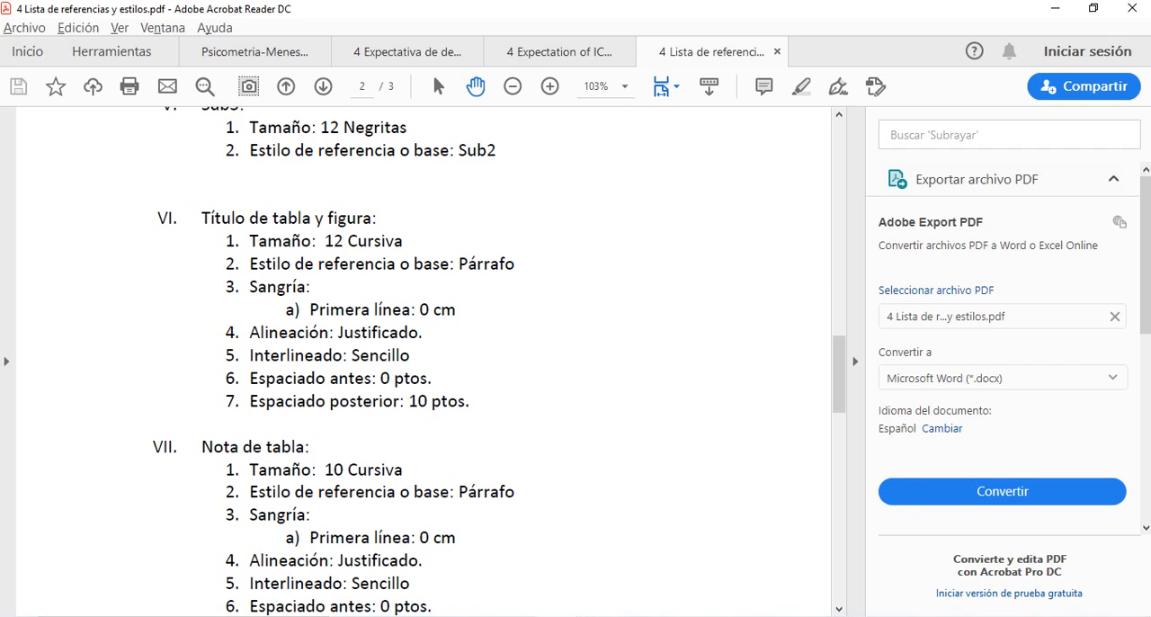
key(alt+Tab)
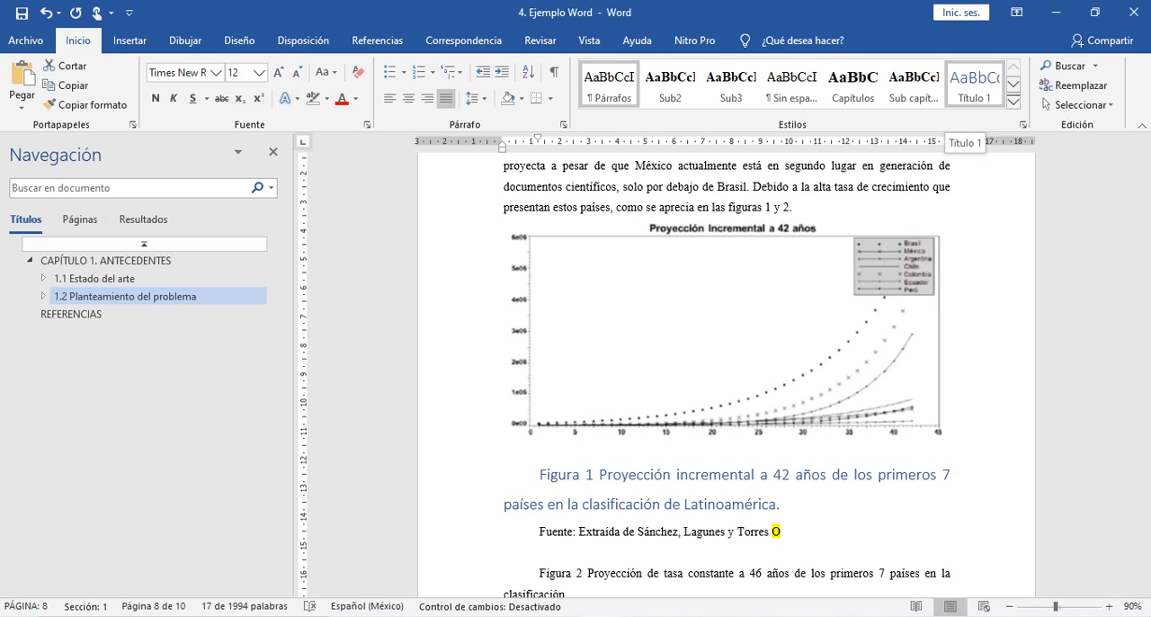
click(974, 85)
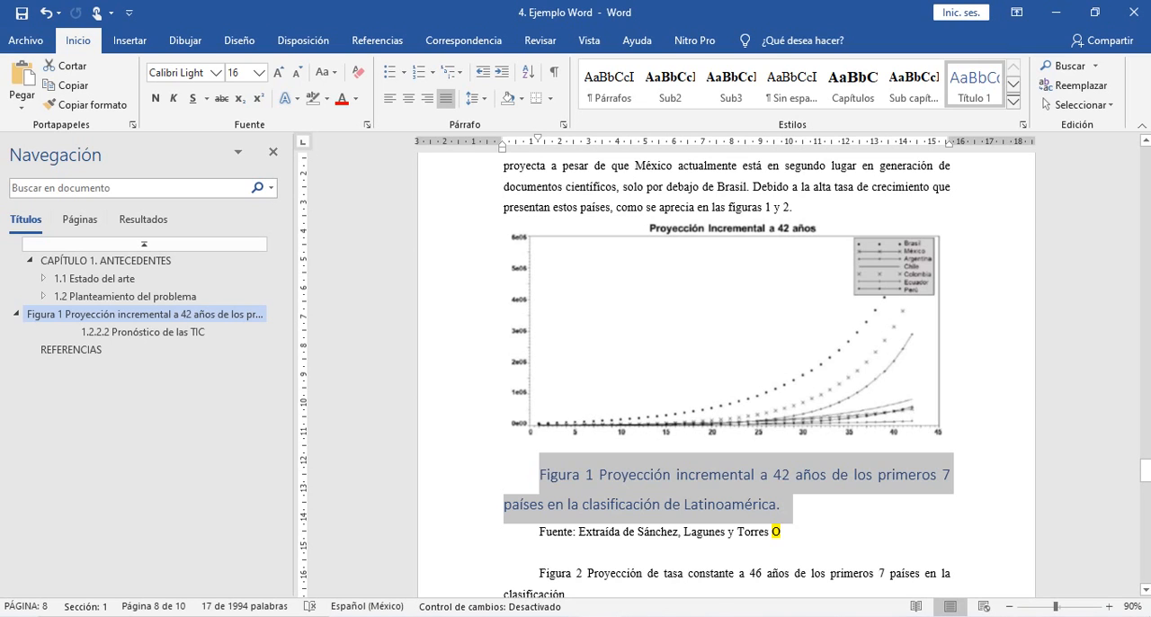
key(ctrl+z)
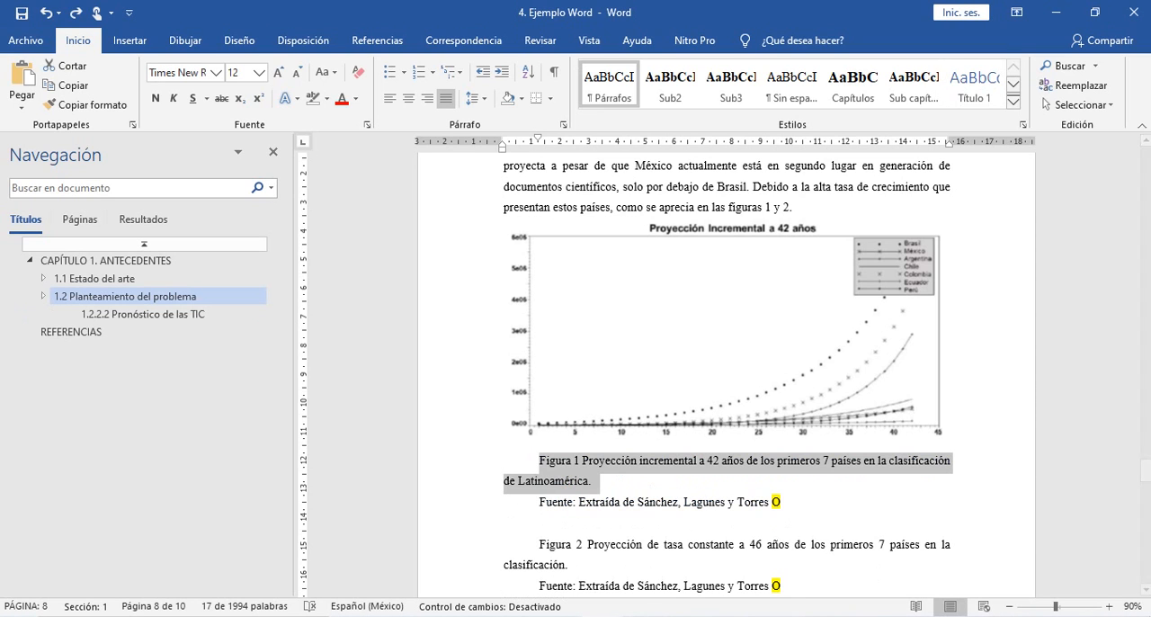
key(alt+Tab)
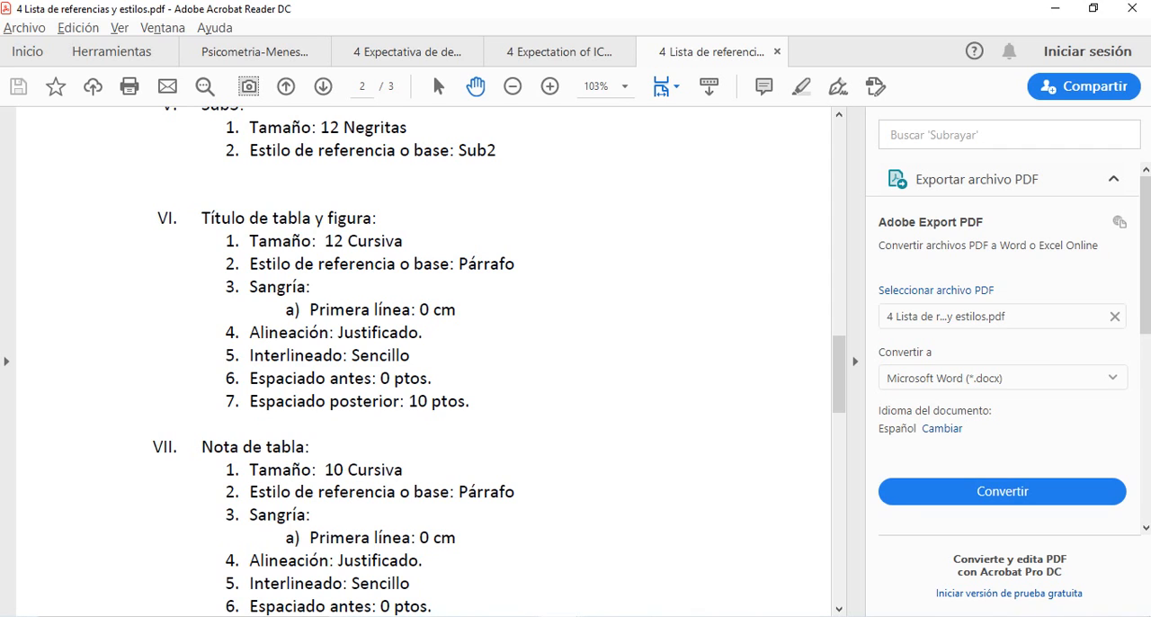
key(alt+Tab)
right_click(611, 91)
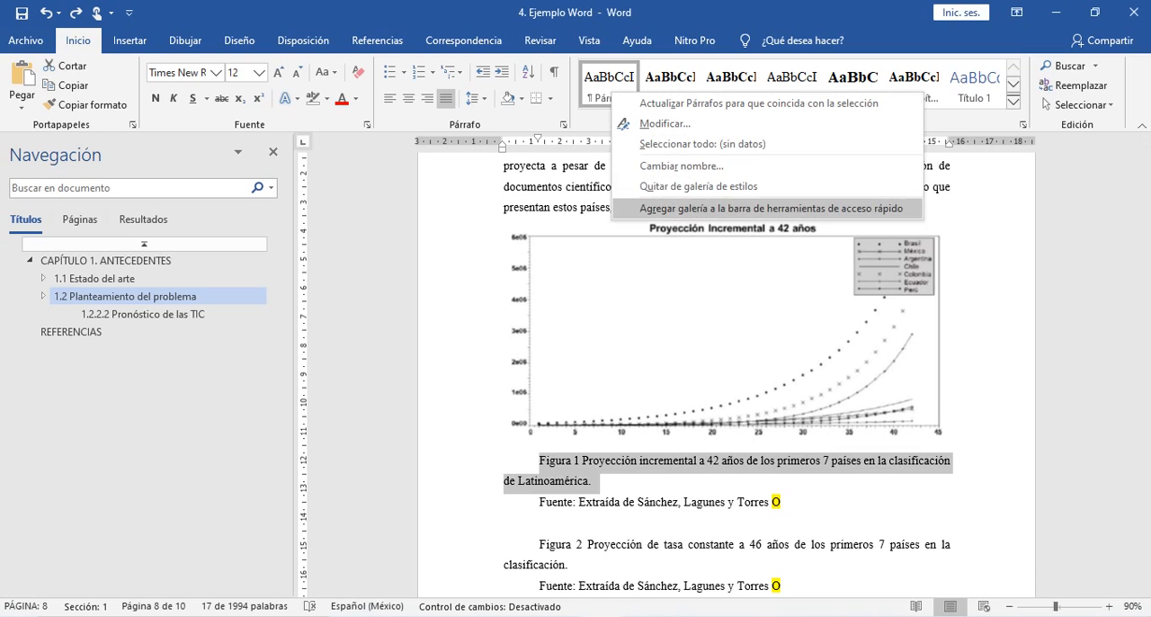
key(Escape)
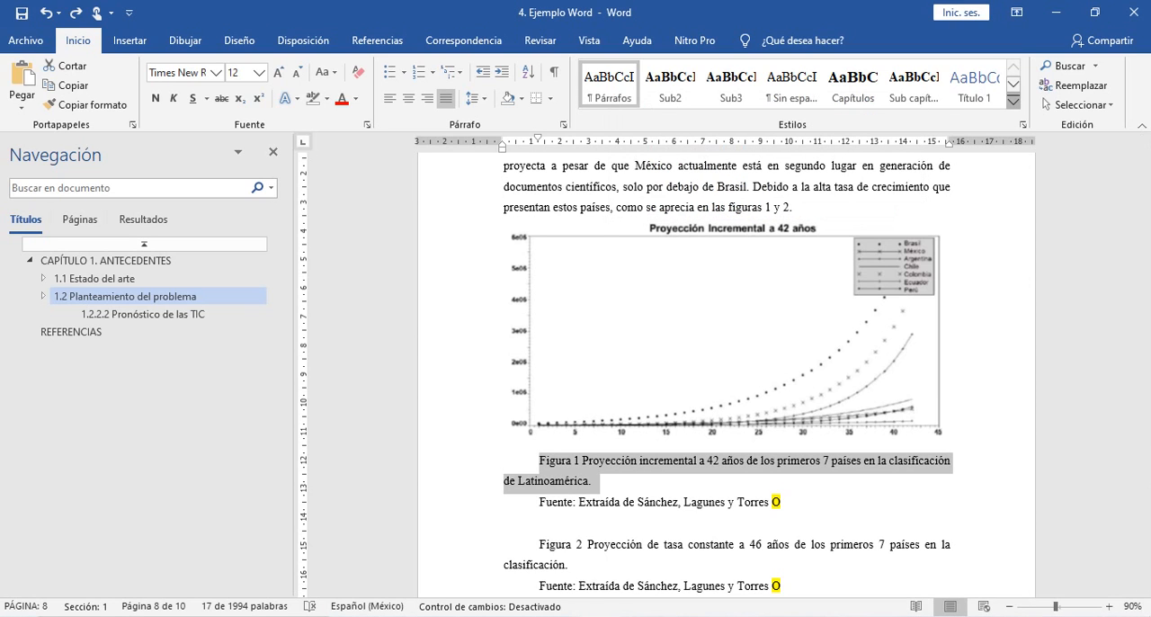
- Create a new style named "Tabla y figura" from the selected Figura 1 caption and open its full formatting options
click(1014, 101)
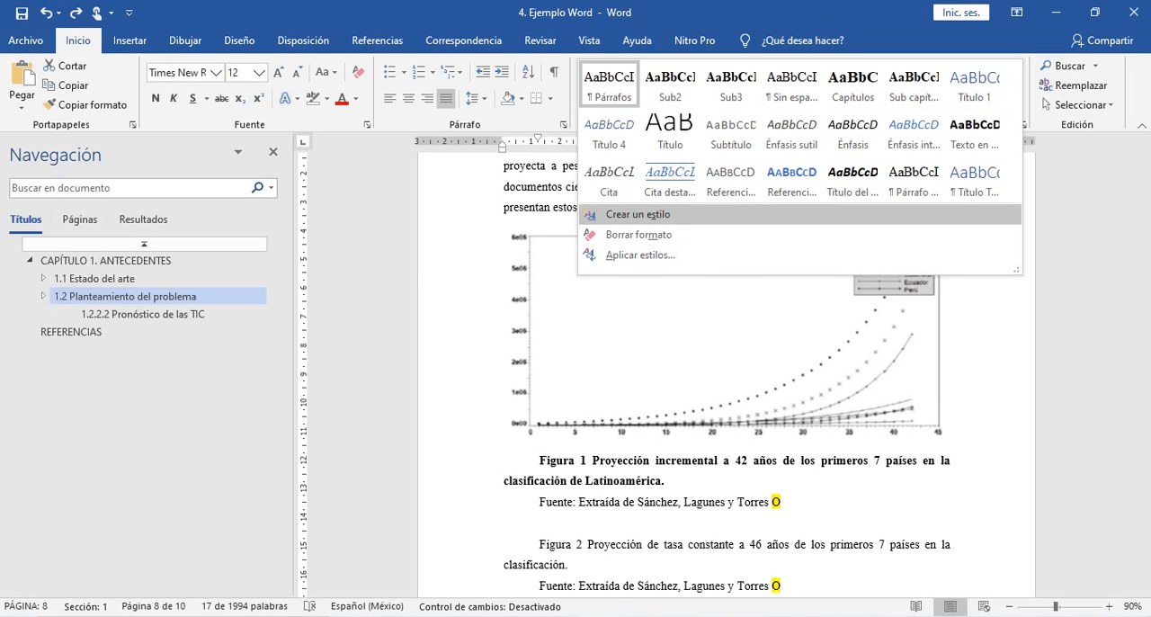
click(638, 214)
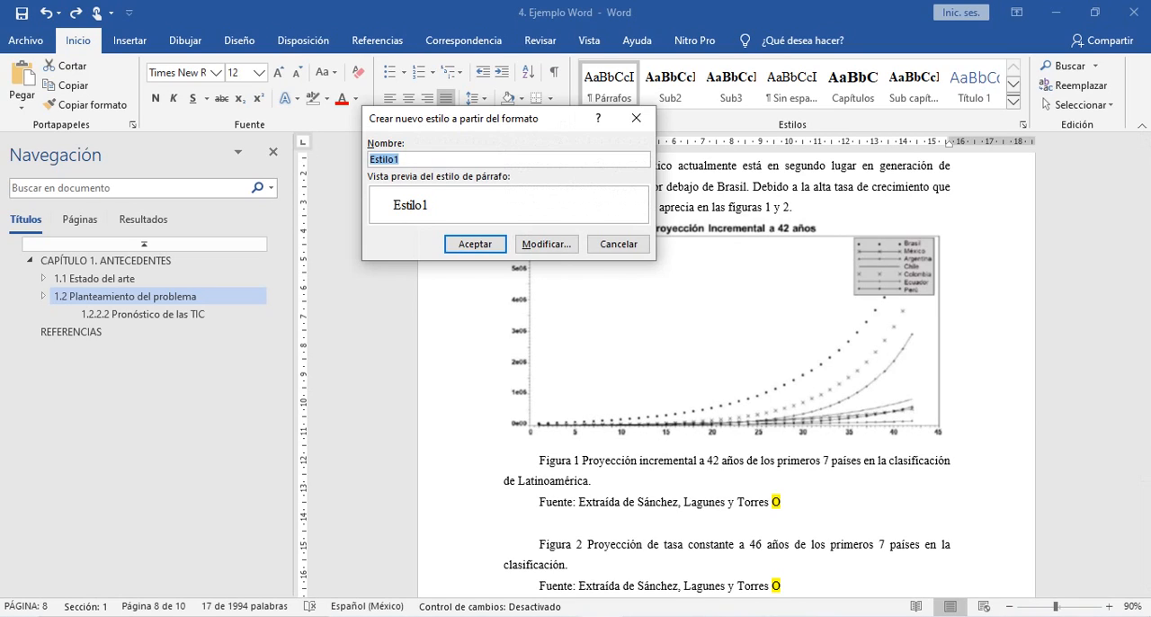
text(Tabla y figura)
click(544, 244)
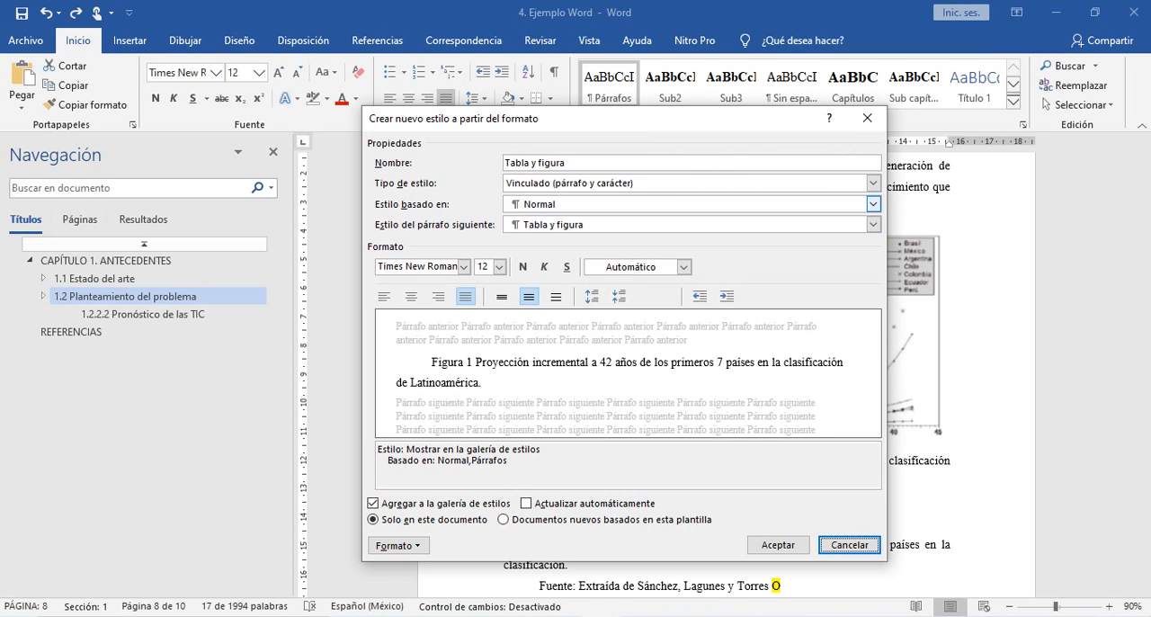
- Check the style specification in the PDF and set the "Tabla y figura" style to centered alignment and italic
key(alt+Tab)
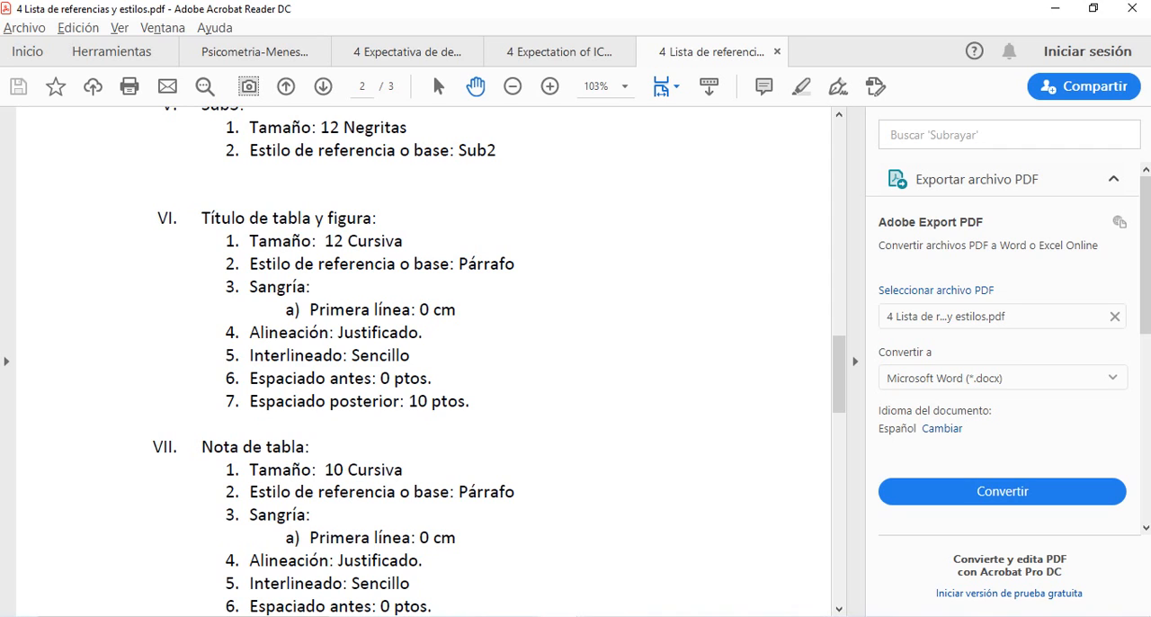
key(alt+Tab)
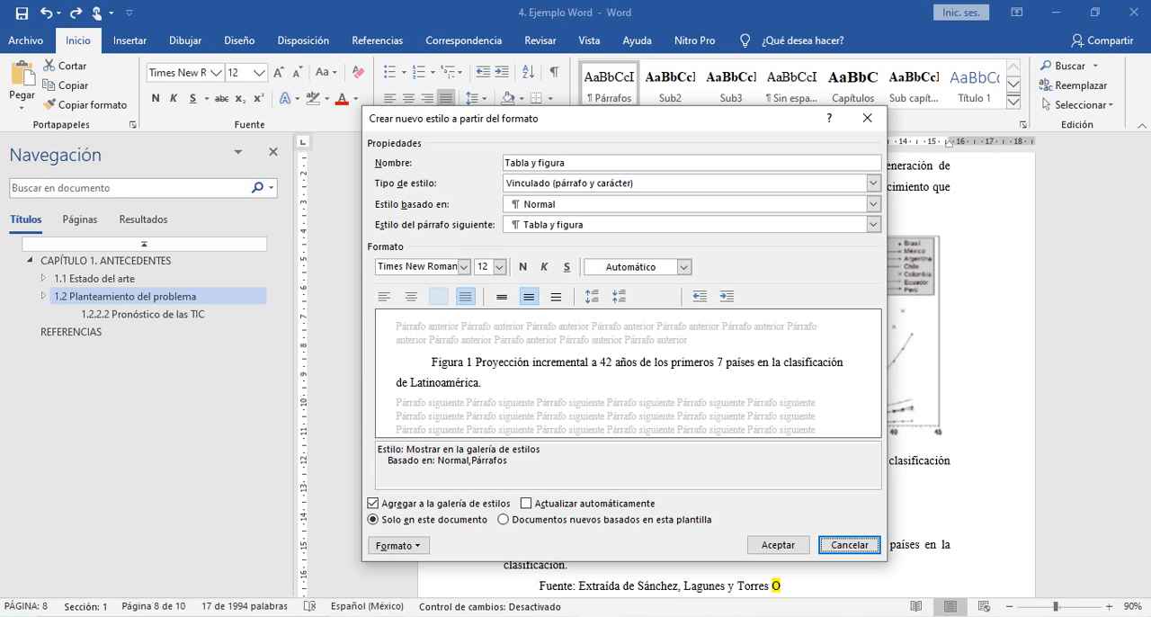
click(411, 296)
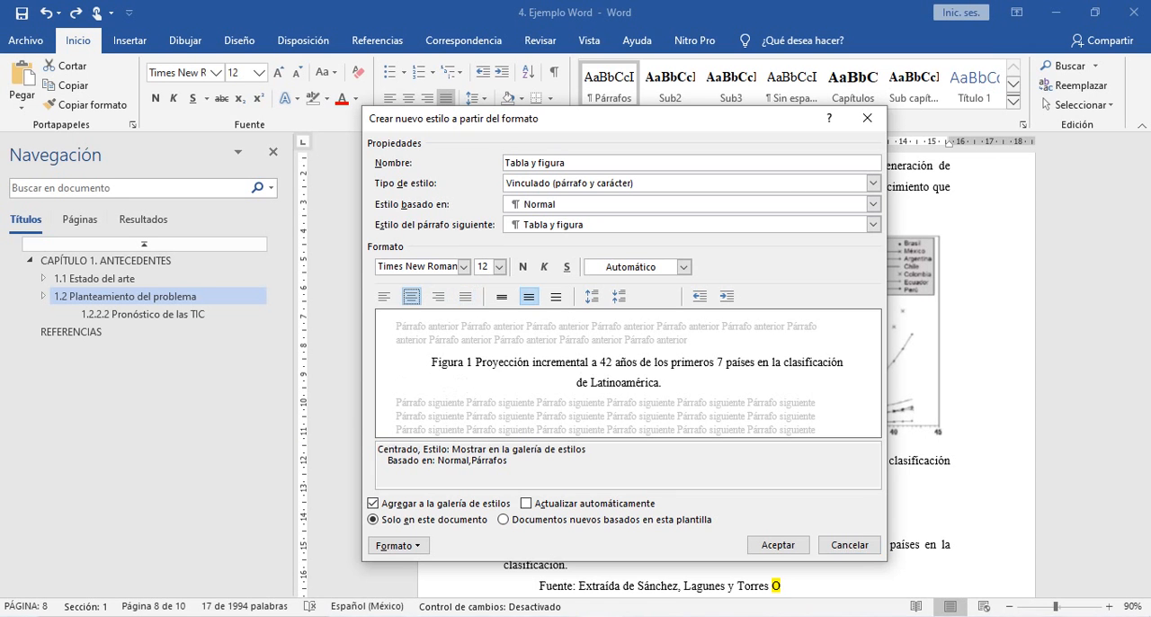
click(545, 267)
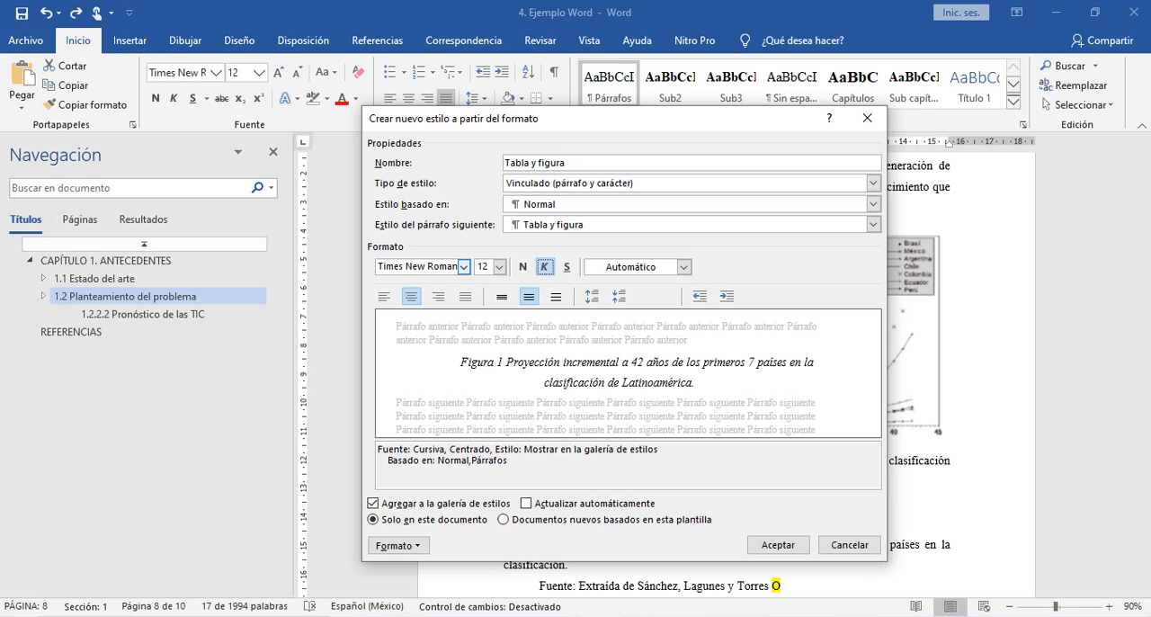
- Give the "Tabla y figura" style single line spacing and 12 pt of space after, and save the style
key(alt+Tab)
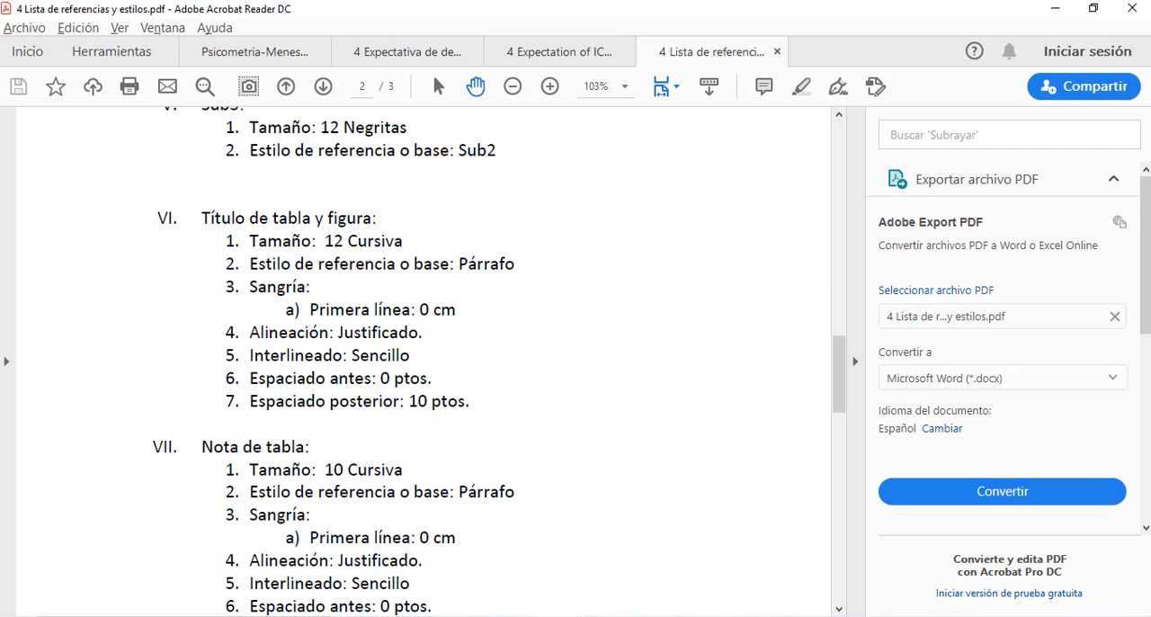
key(alt+Tab)
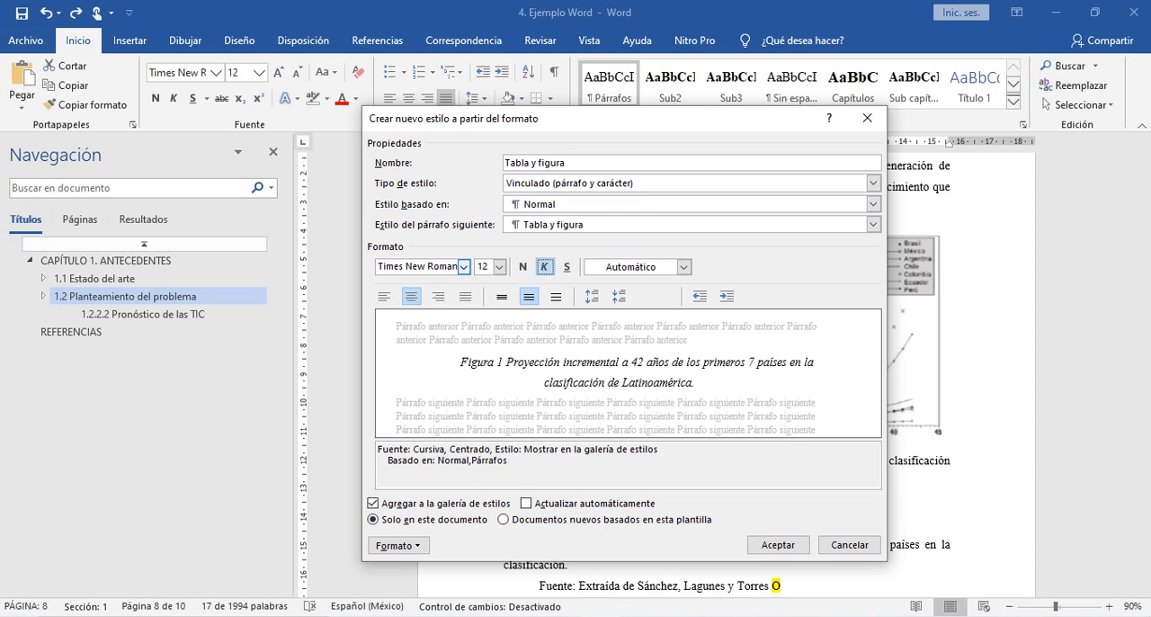
click(398, 545)
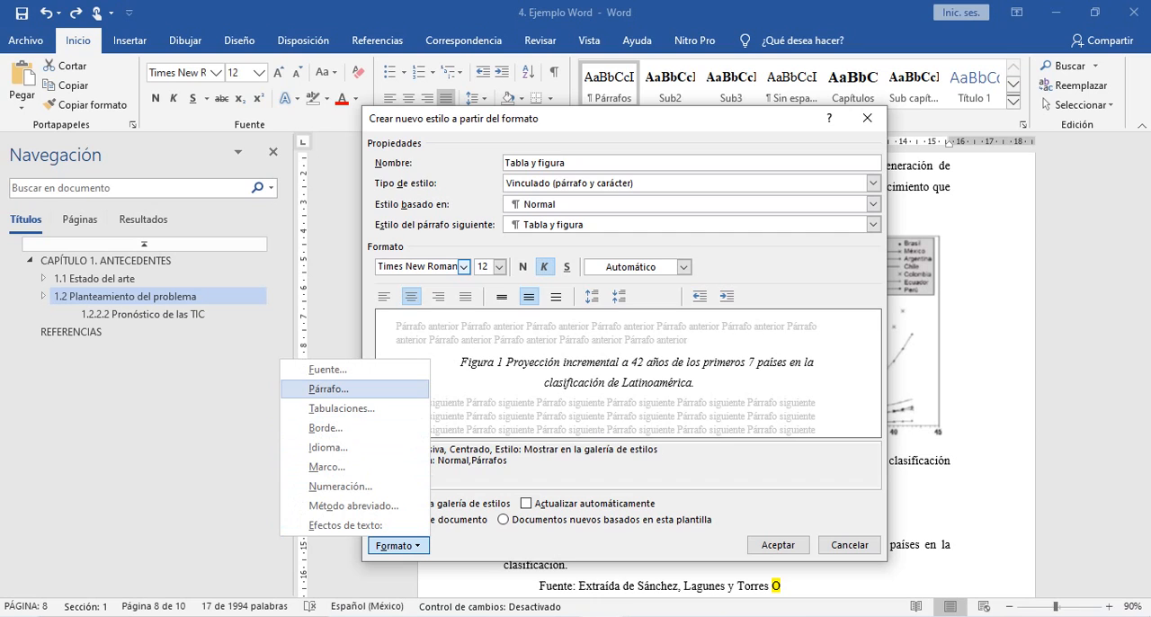
click(328, 388)
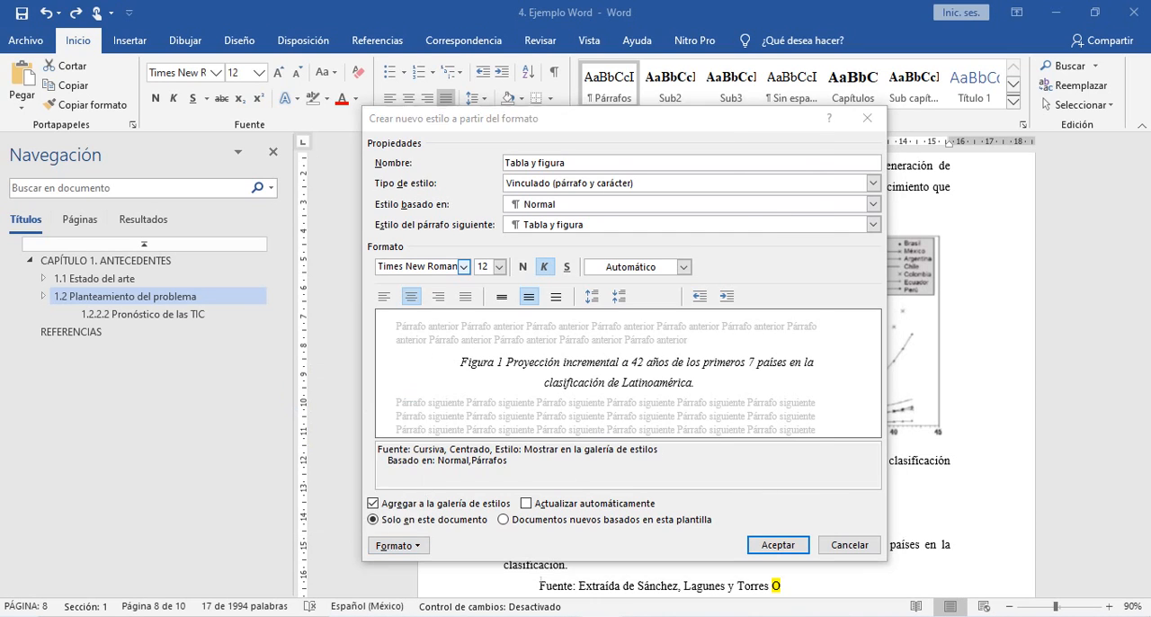
click(486, 337)
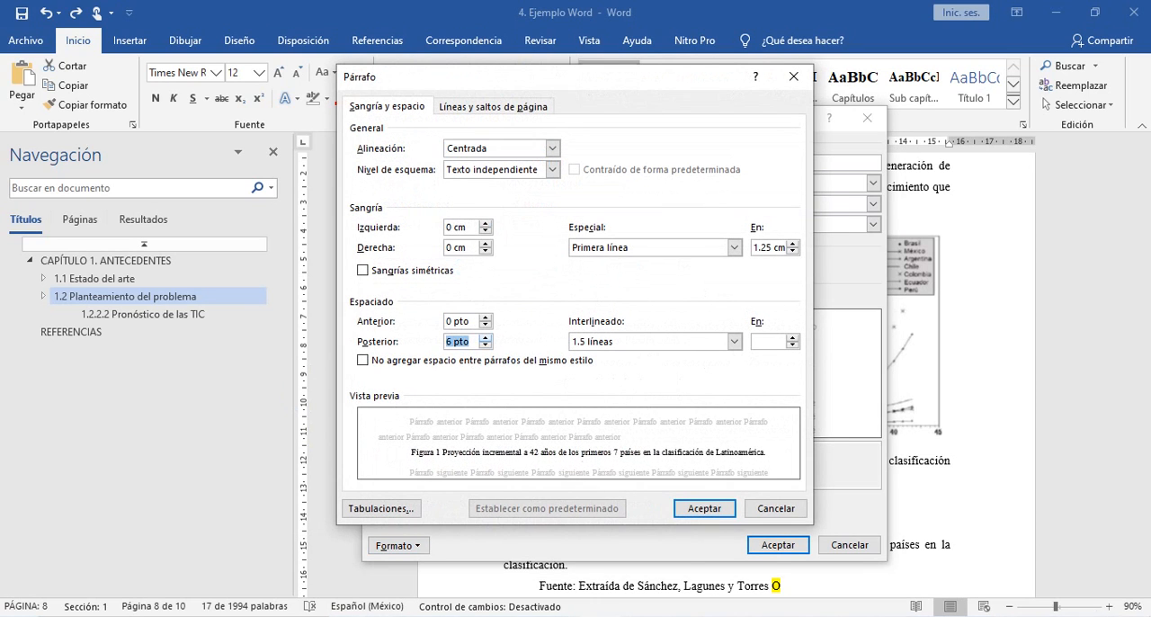
click(486, 337)
click(735, 342)
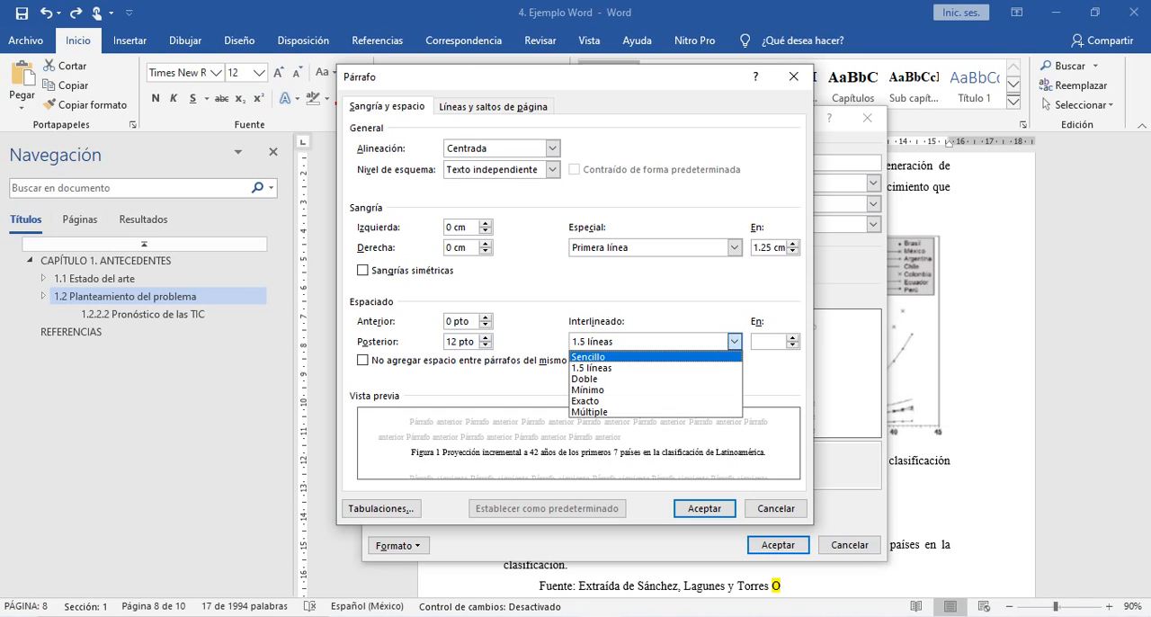
click(621, 357)
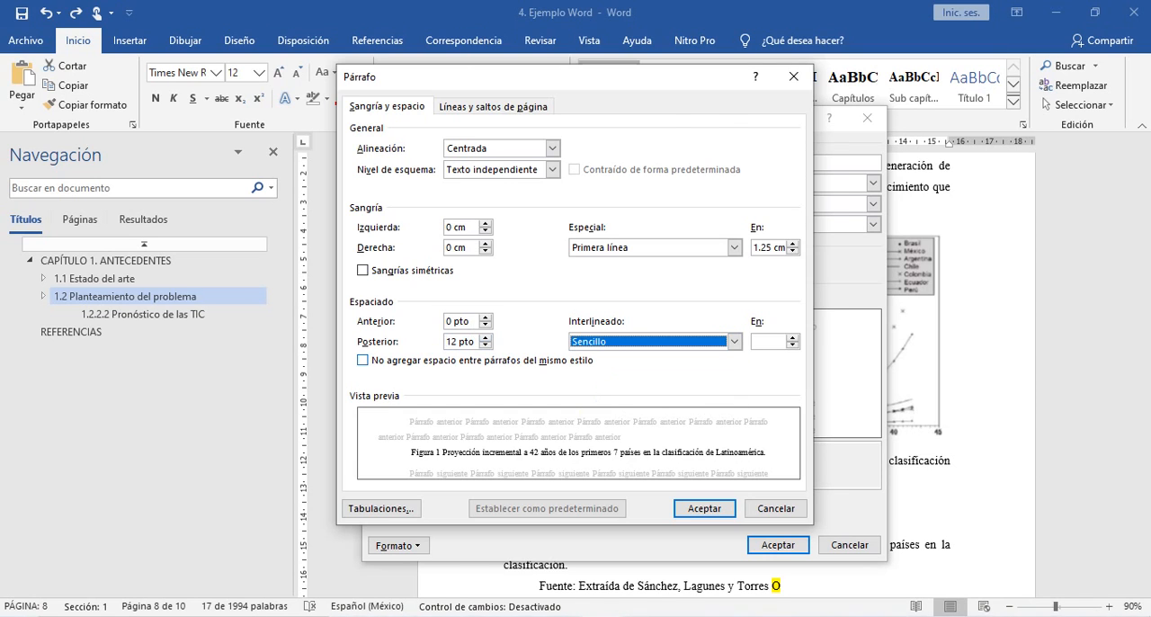
key(alt+Tab)
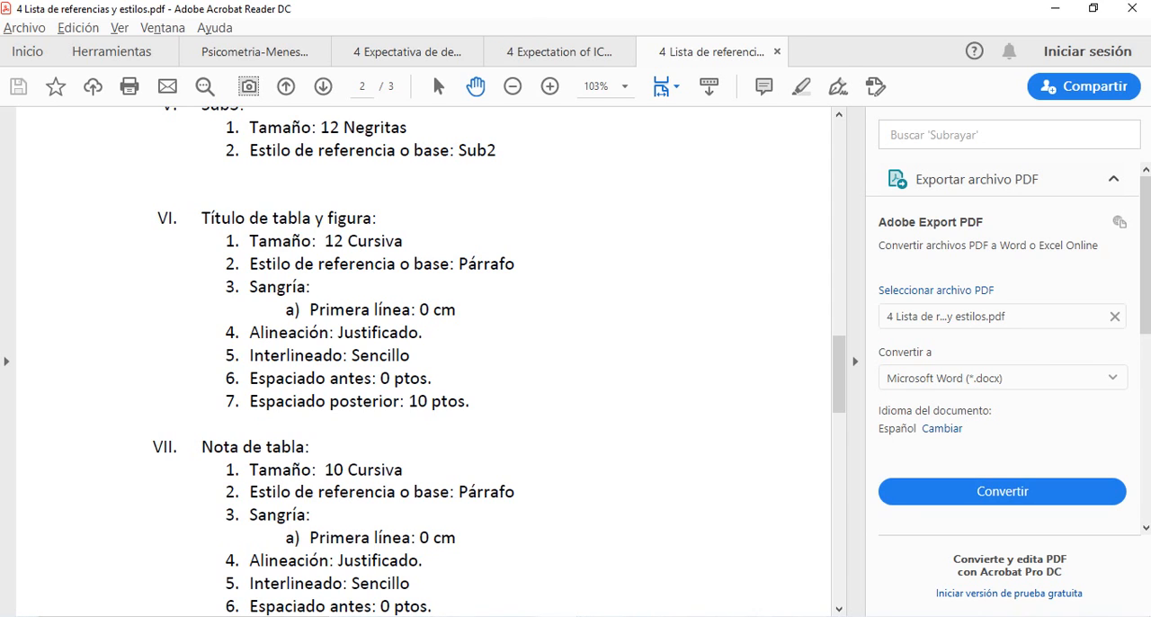
key(alt+Tab)
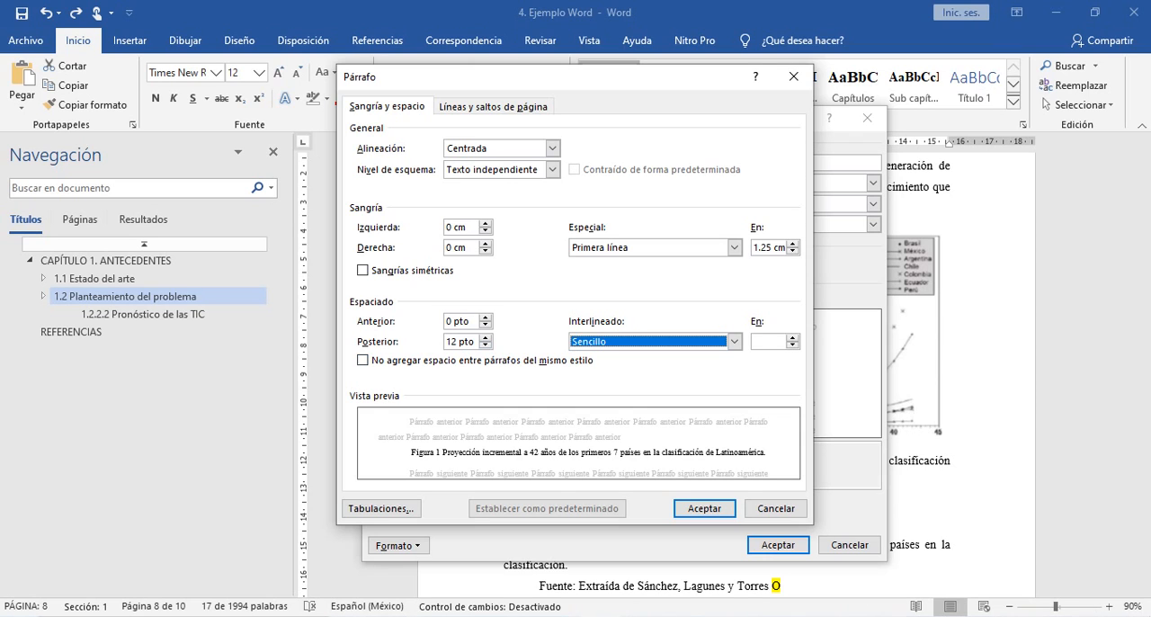
click(704, 508)
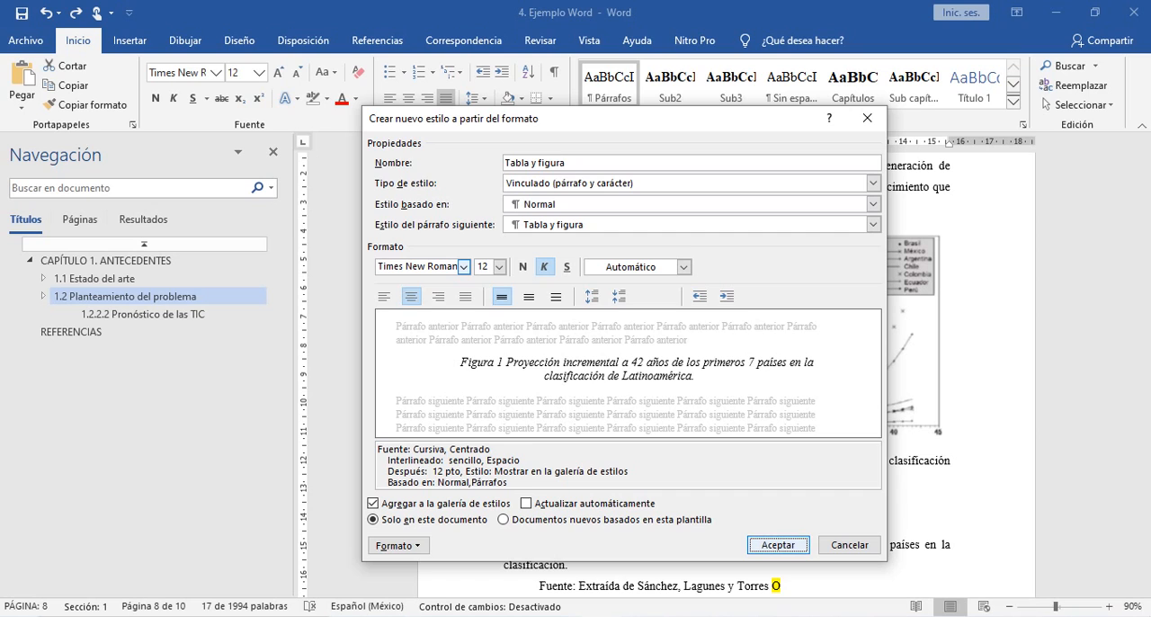
key(Return)
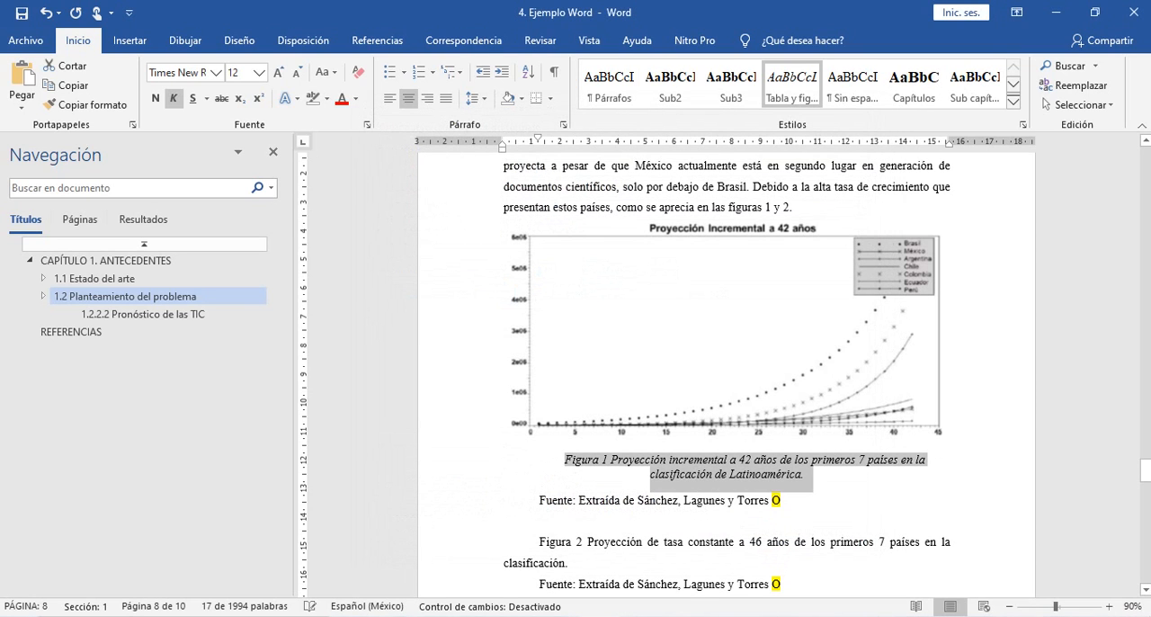
- Review the title and "Nota de tabla" style specifications in the PDF against the Figura 1 caption and its Fuente line in Word
click(727, 474)
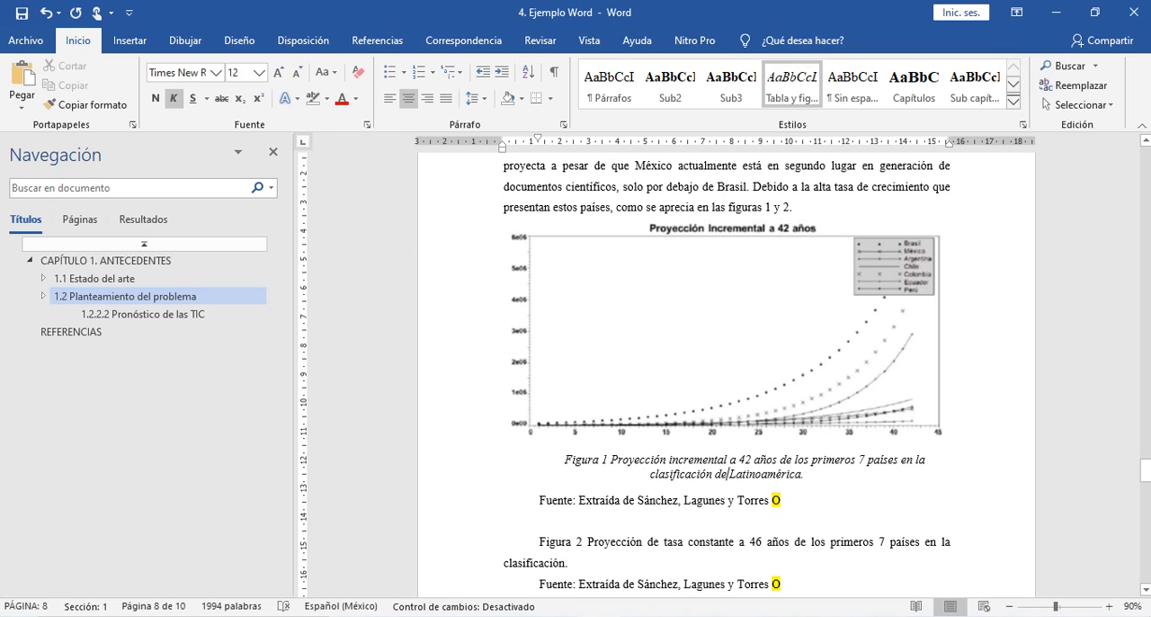
key(alt+Tab)
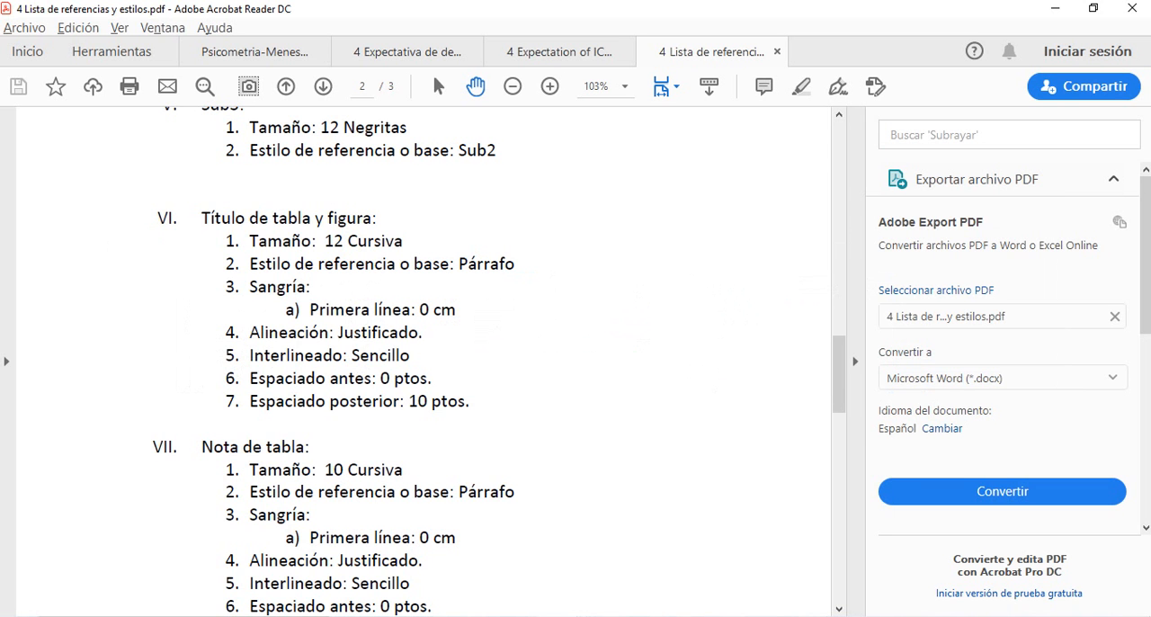
key(alt+Tab)
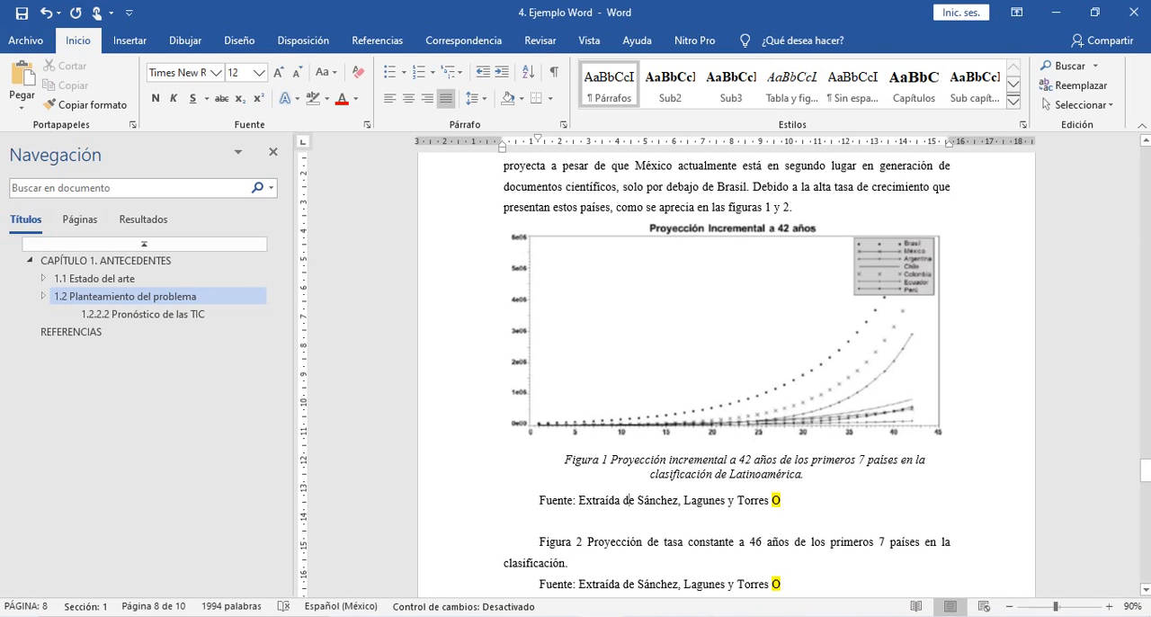
key(alt+Tab)
key(alt+Tab)
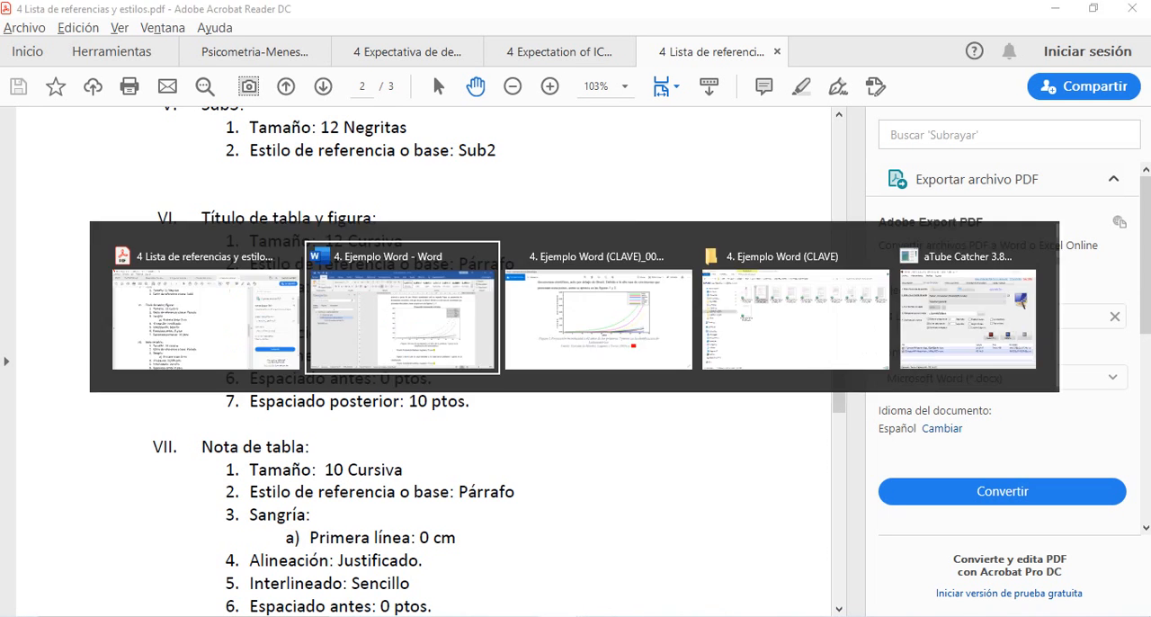
key(alt+Tab)
key(alt+Tab)
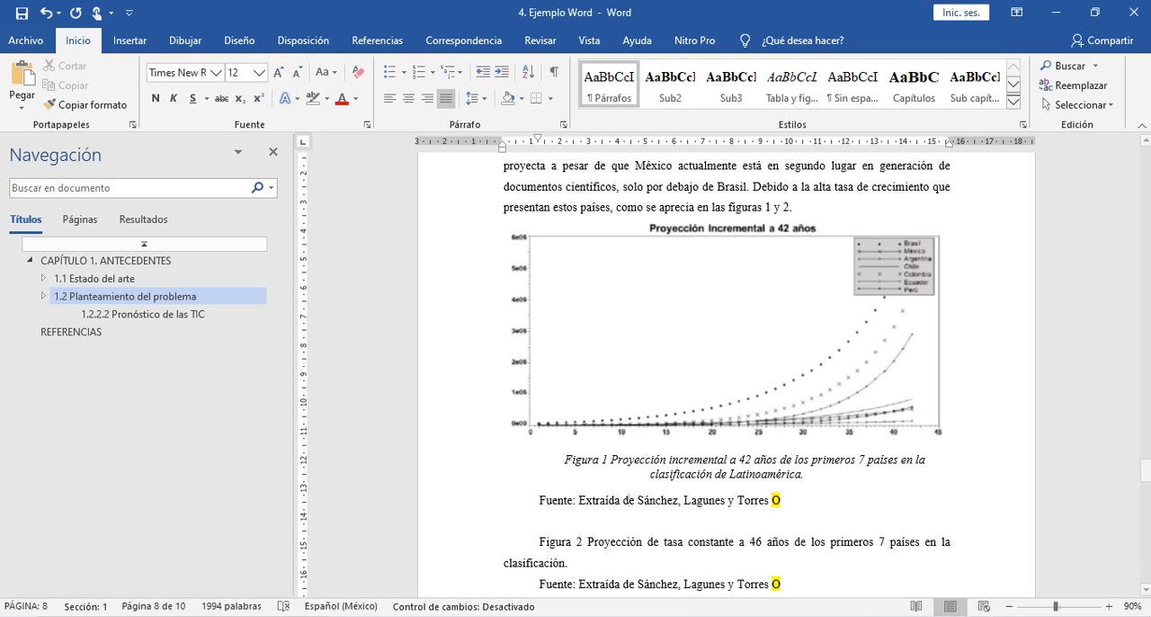
- Check the paragraph settings of the "Tabla y figura" style applied to the Figura 1 caption
click(670, 472)
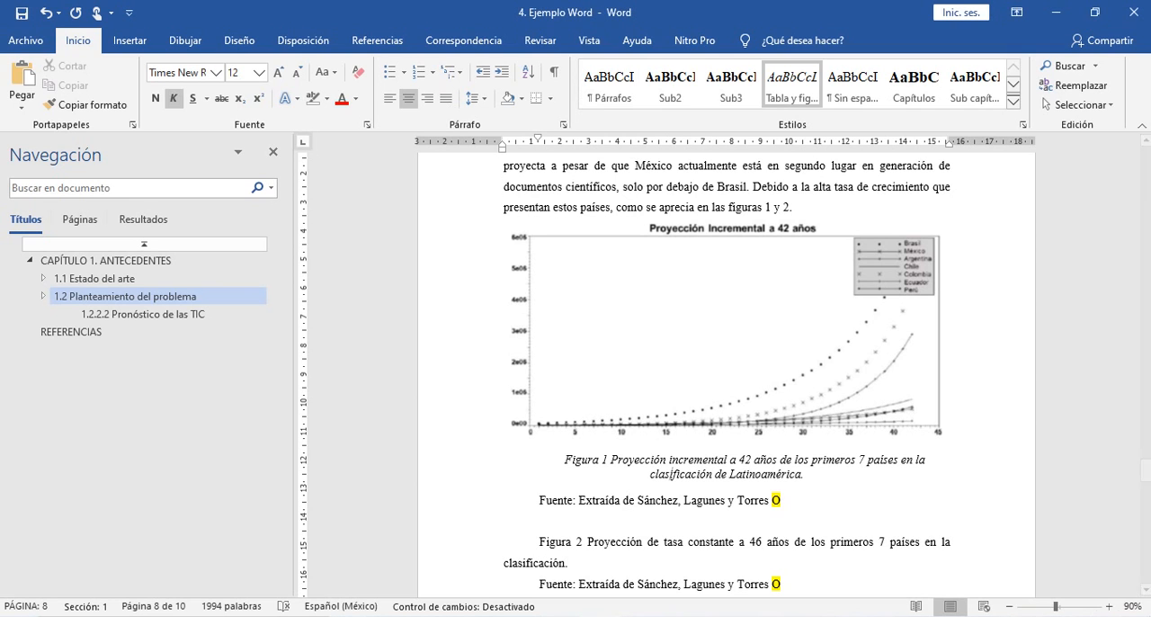
right_click(793, 83)
click(846, 110)
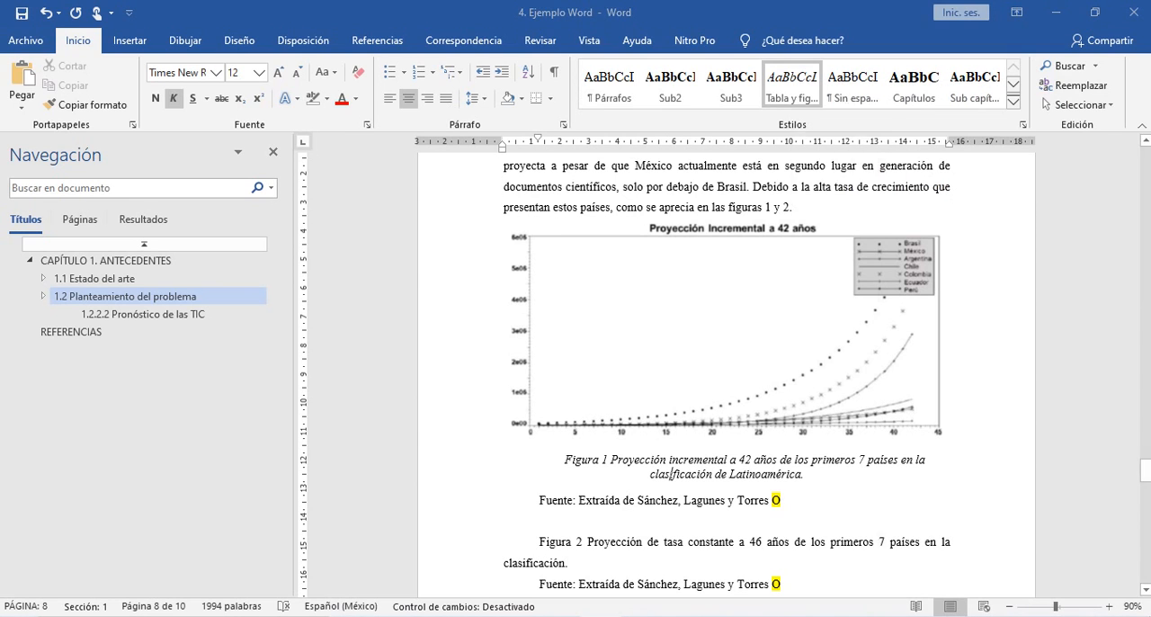
click(399, 545)
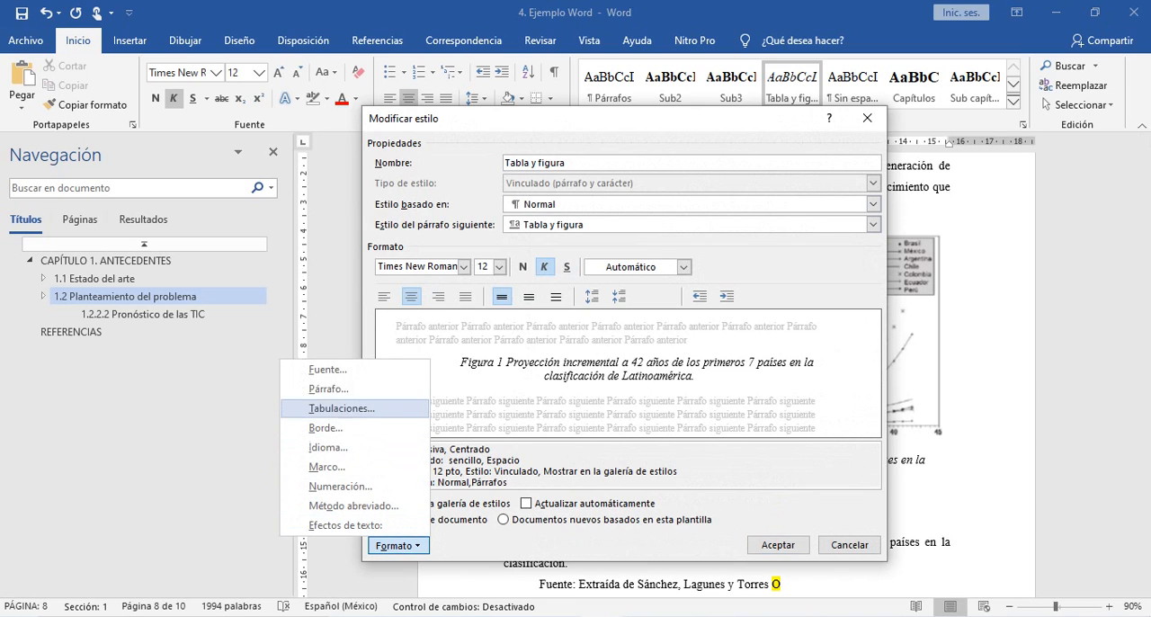
click(310, 389)
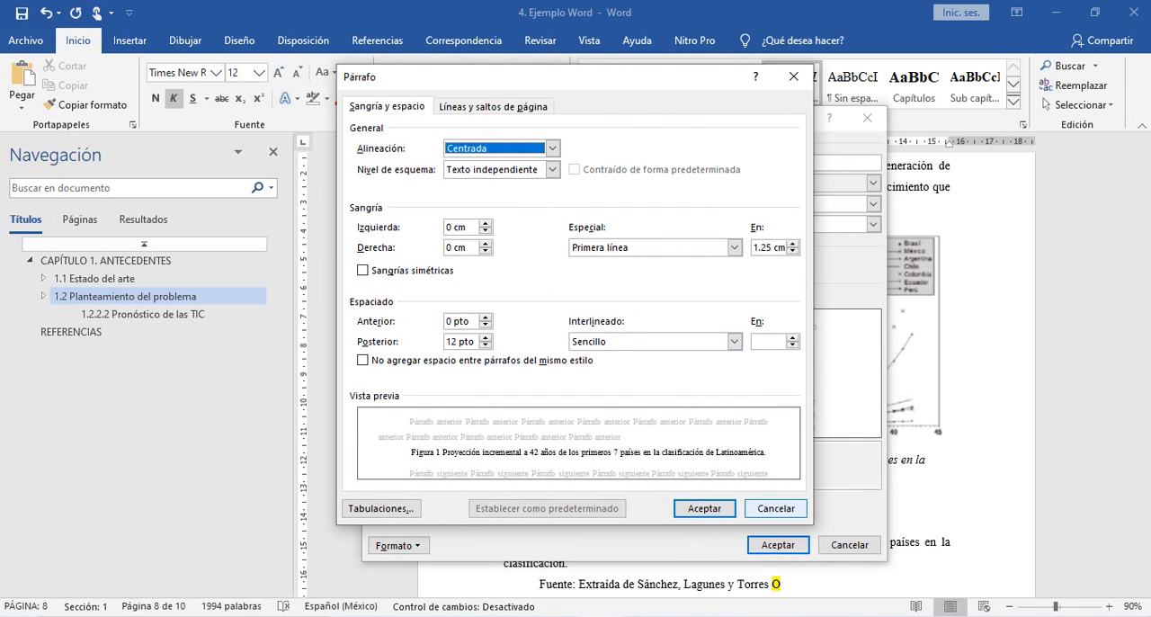
click(775, 508)
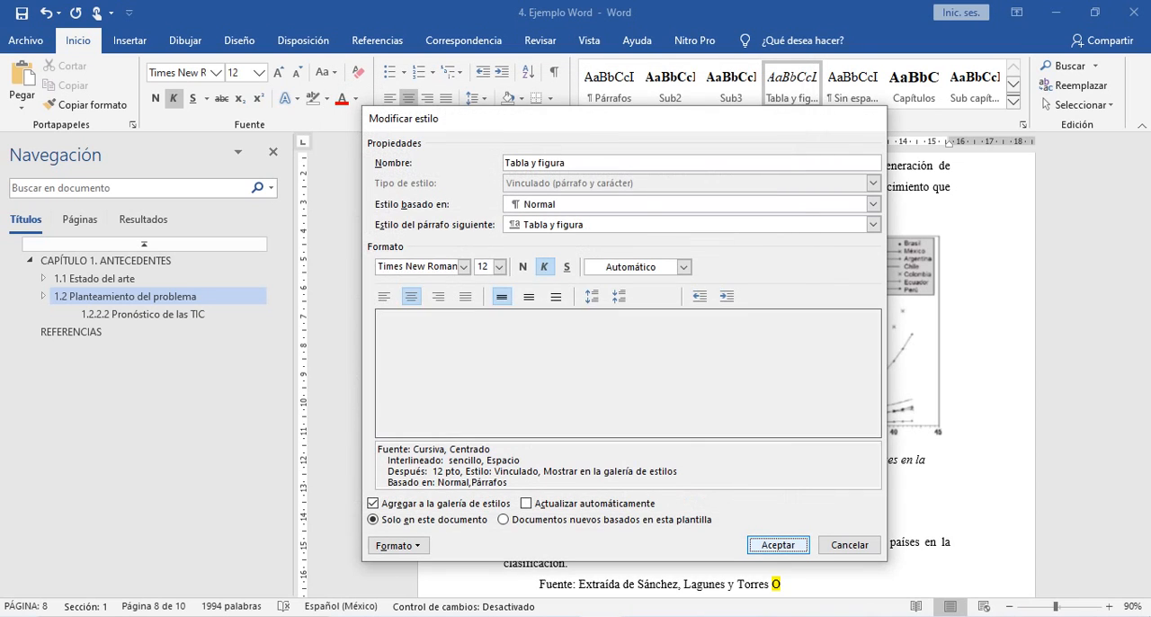
key(Return)
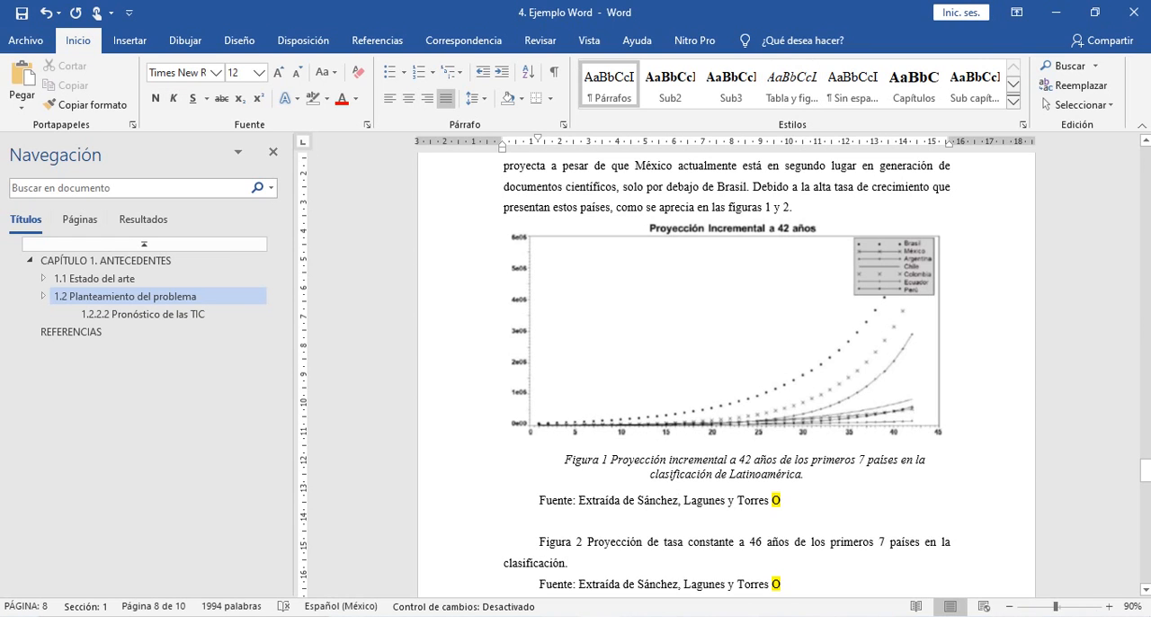
- Check the "Nota de tabla" specification in the PDF, and create a style named "Notas" from Figura 1's Fuente line, opening its full formatting options
key(alt+Tab)
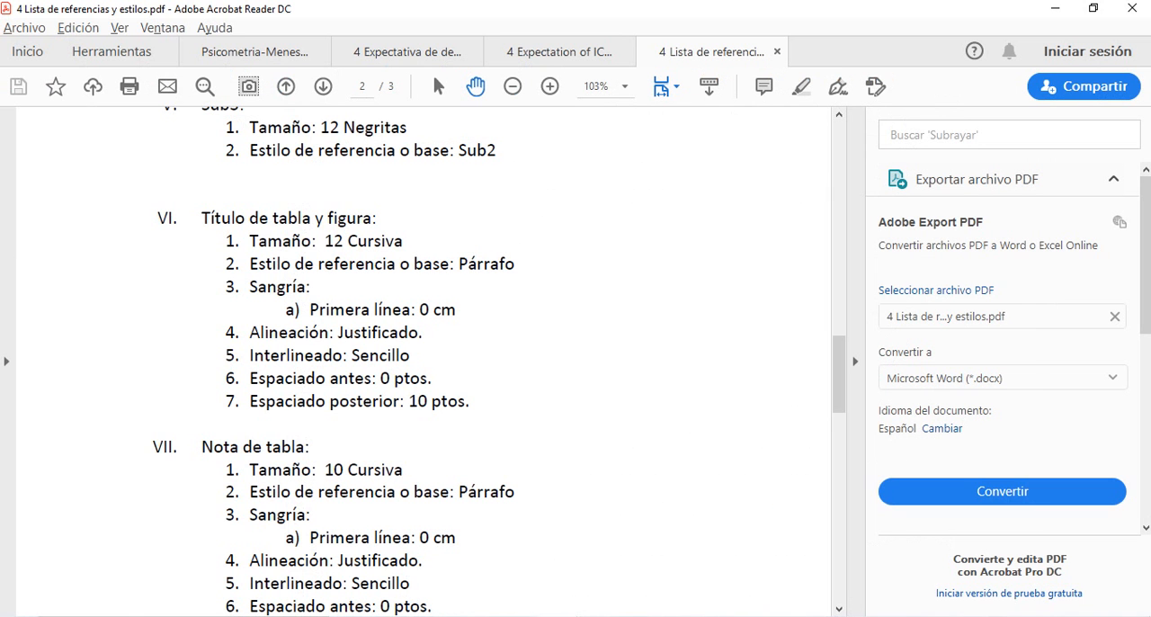
scroll(422, 360, down, 1)
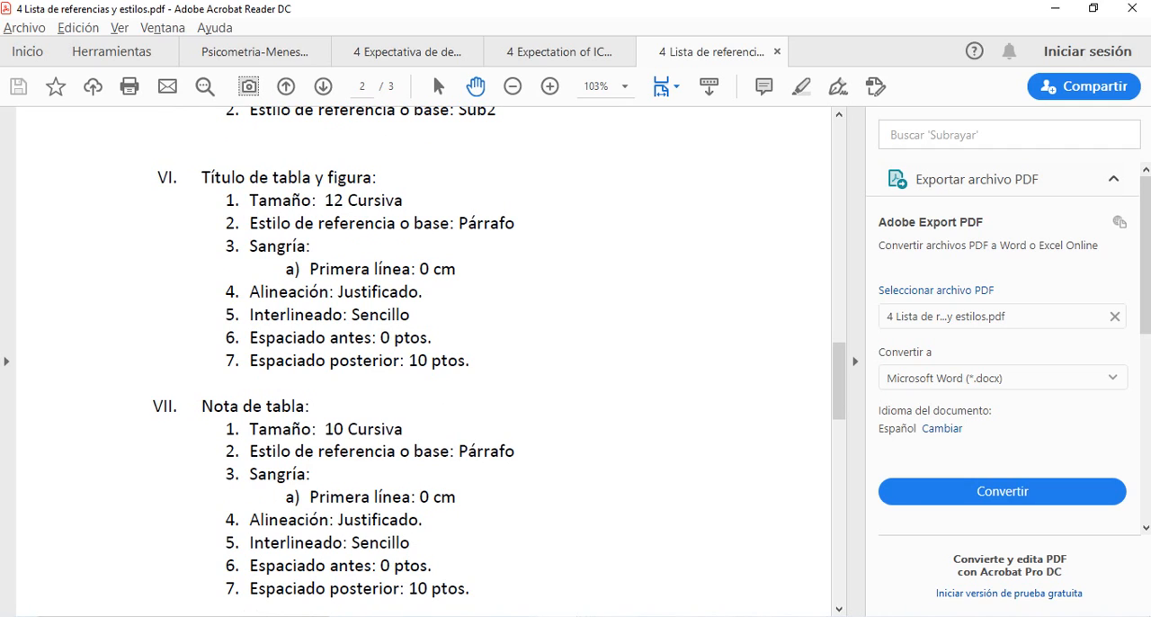
key(alt+Tab)
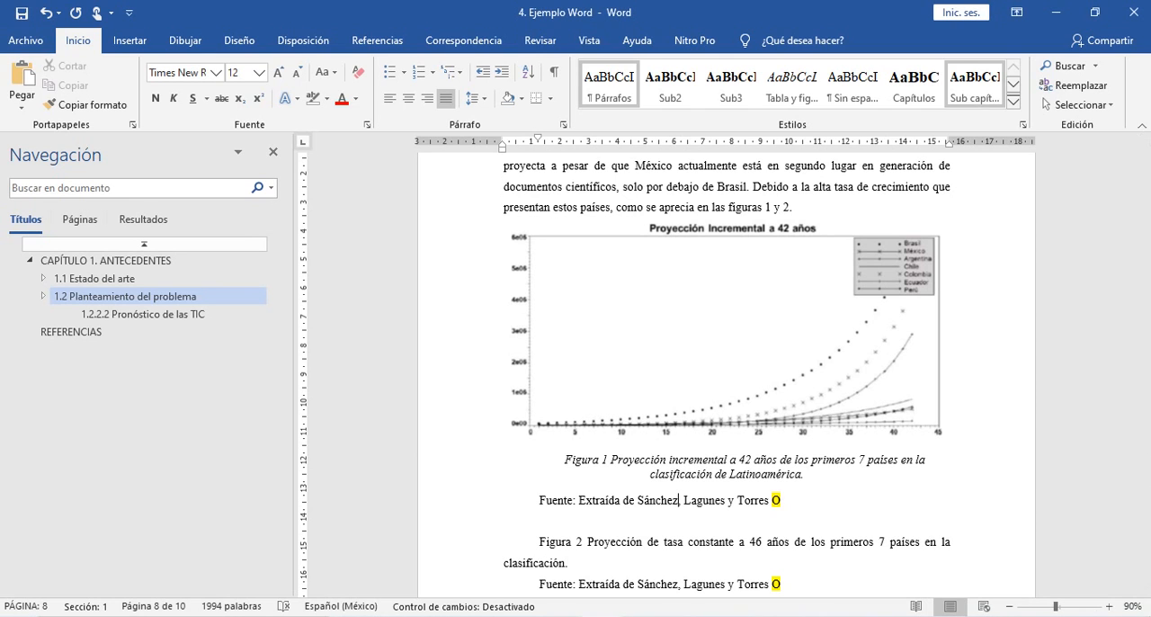
click(1012, 100)
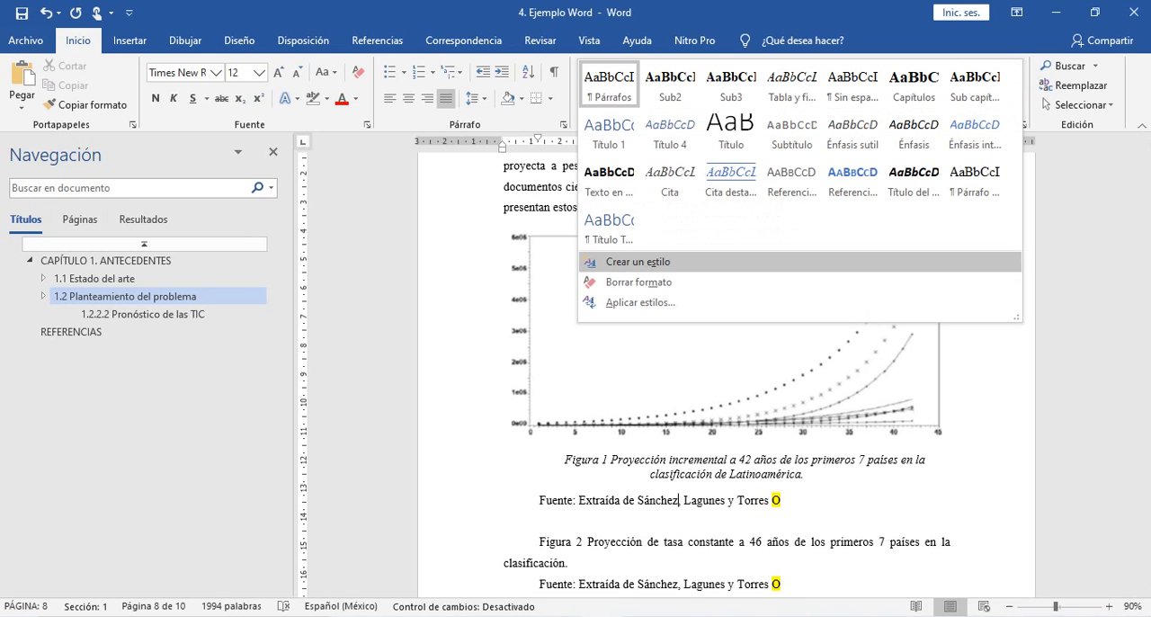
click(638, 262)
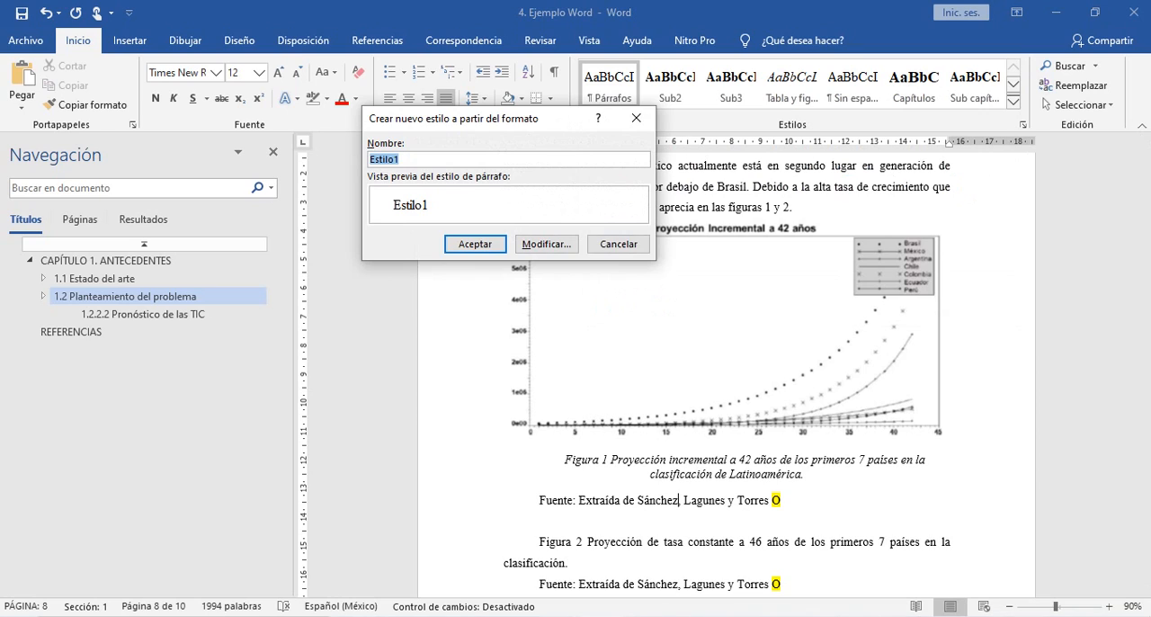
text(Notas)
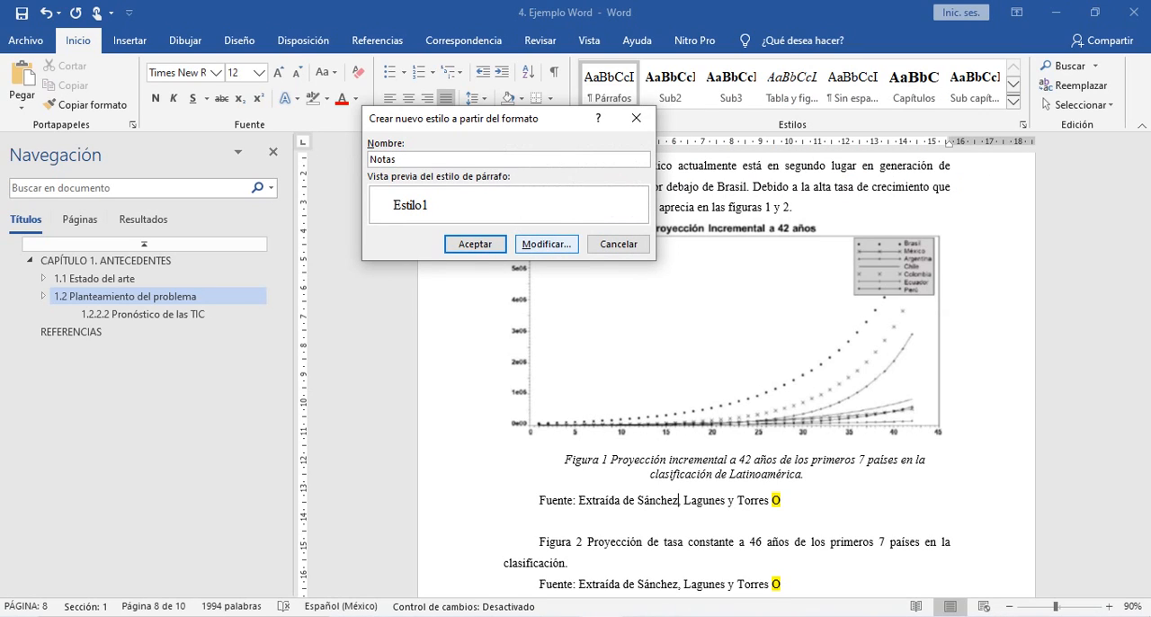
click(547, 244)
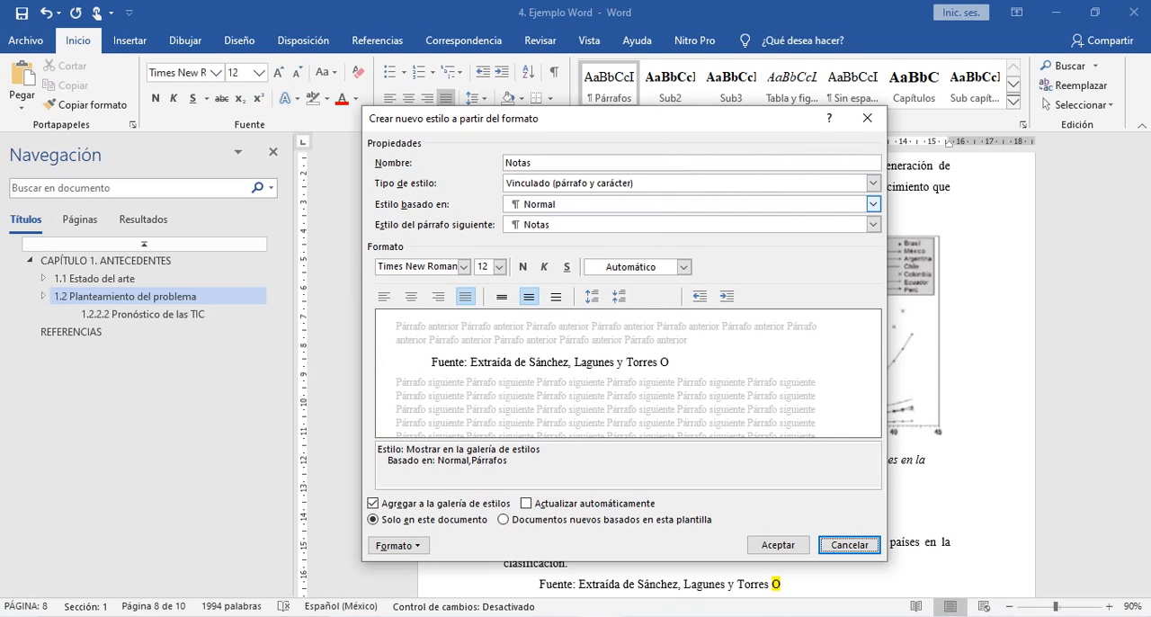
- Base the "Notas" style on "Tabla y figura", set its font size to 10, and save the style
click(872, 204)
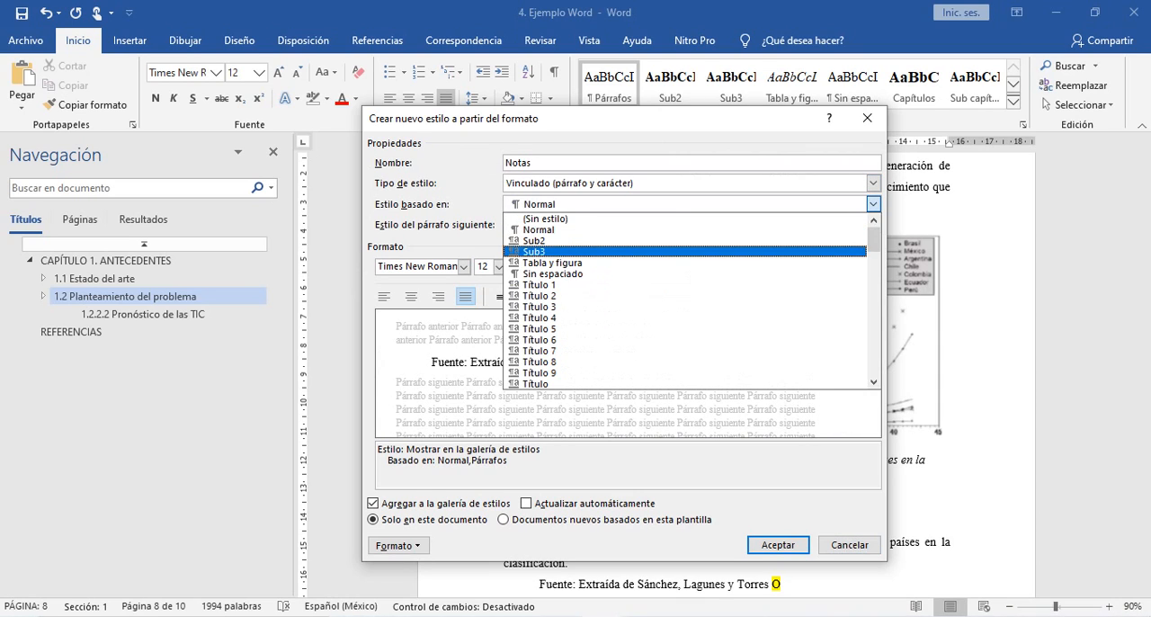
click(681, 262)
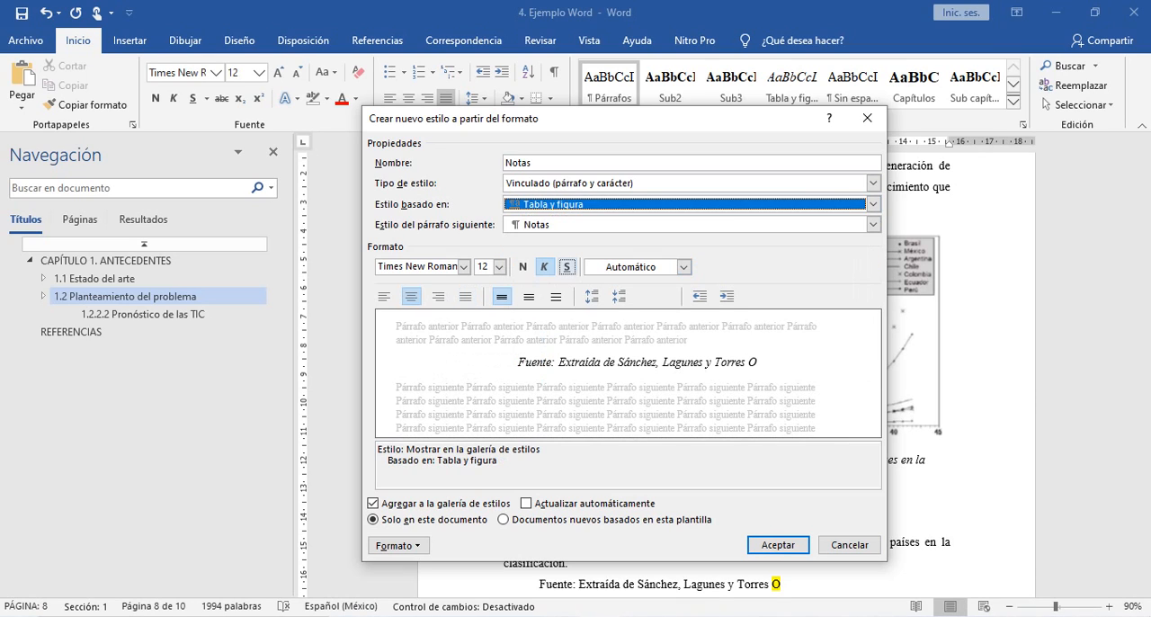
click(499, 267)
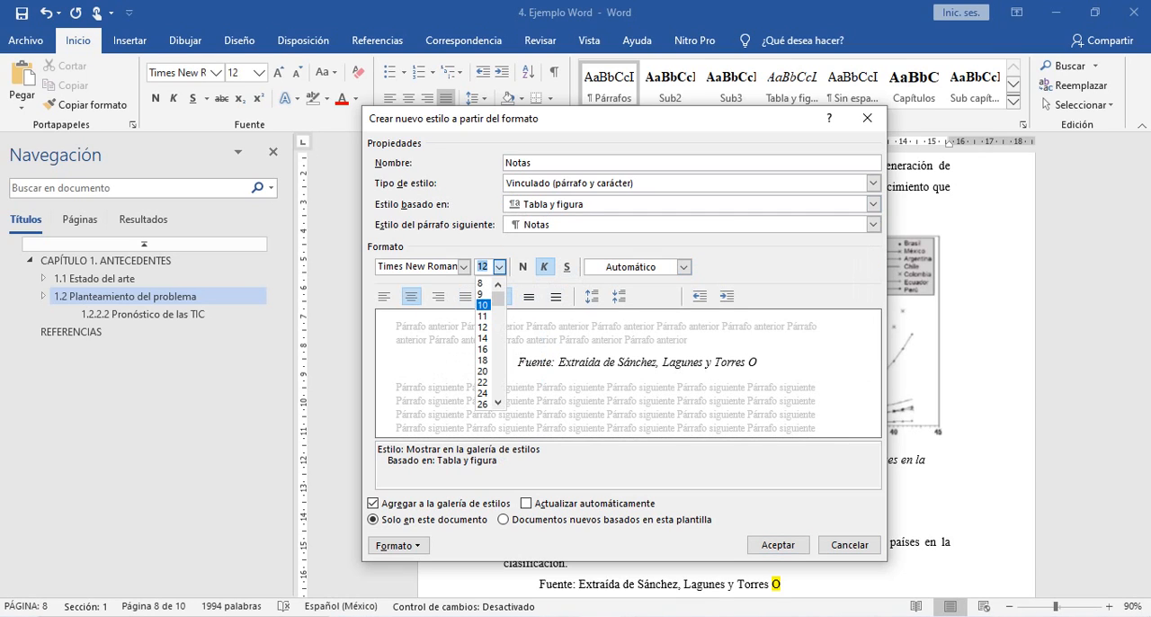
click(483, 294)
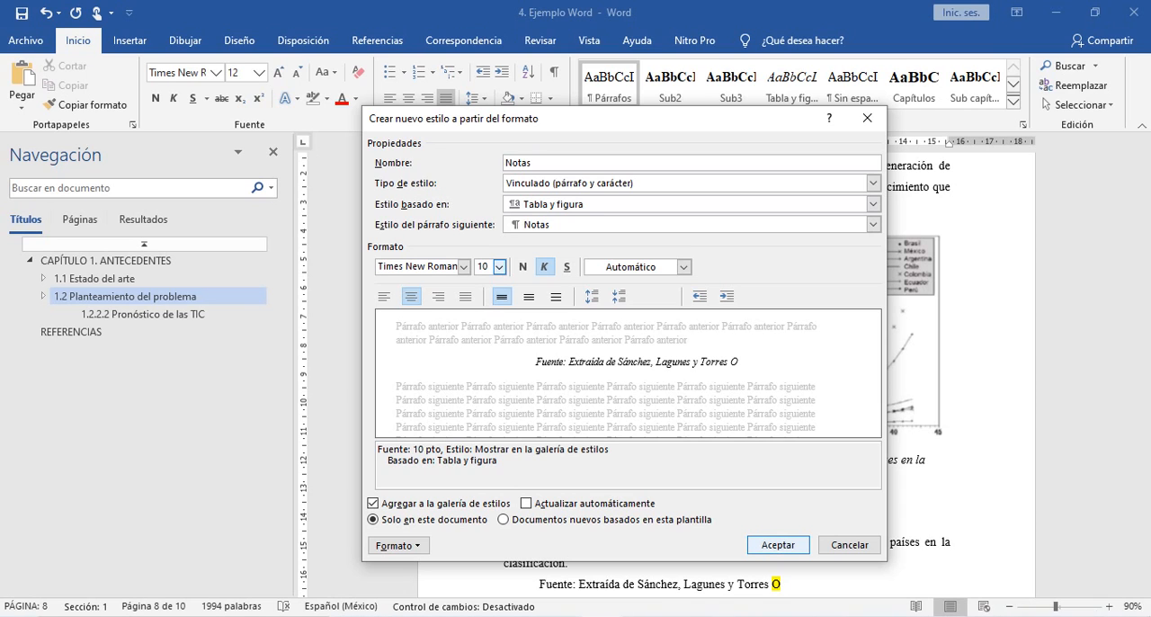
click(778, 545)
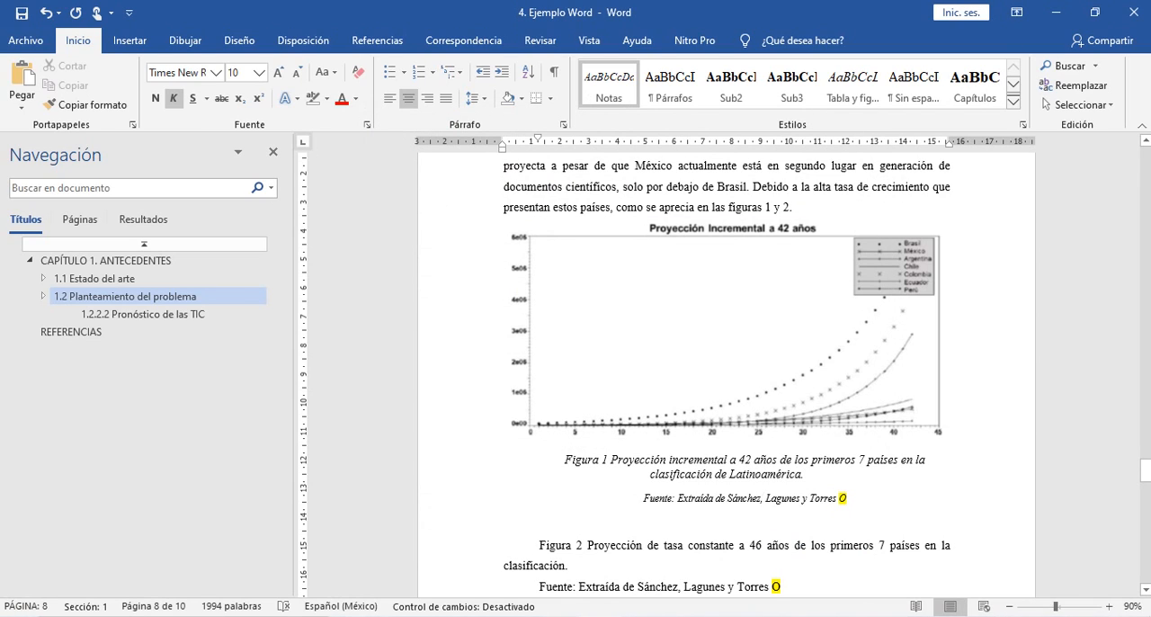
- Select the Fuente line below the Figura 1 caption
click(714, 474)
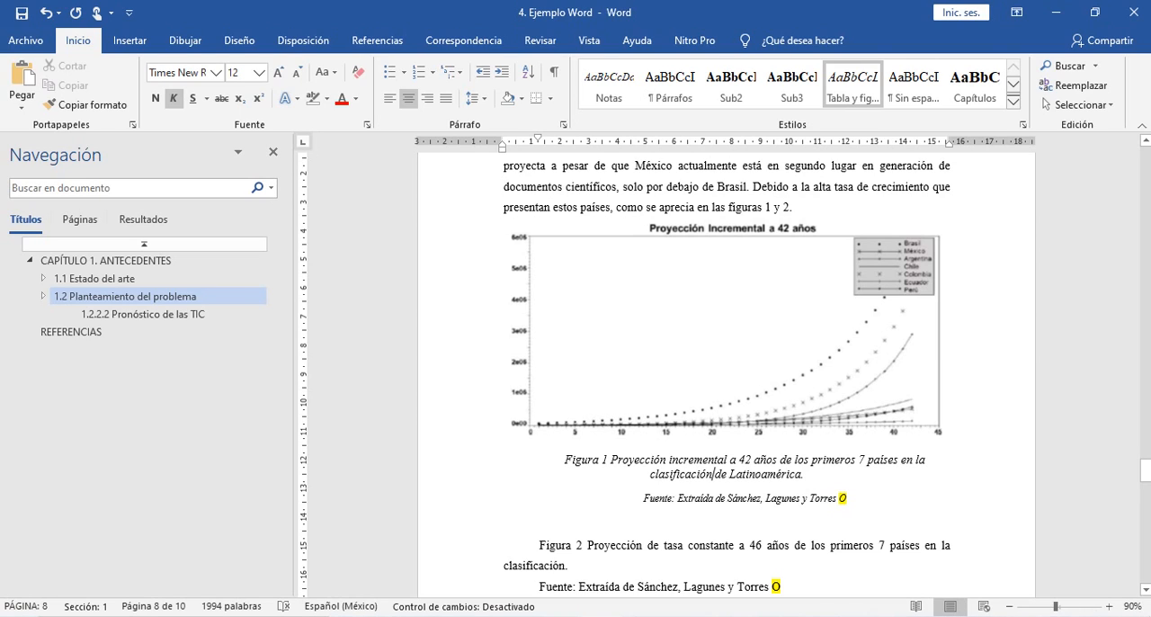
drag(852, 499, 644, 498)
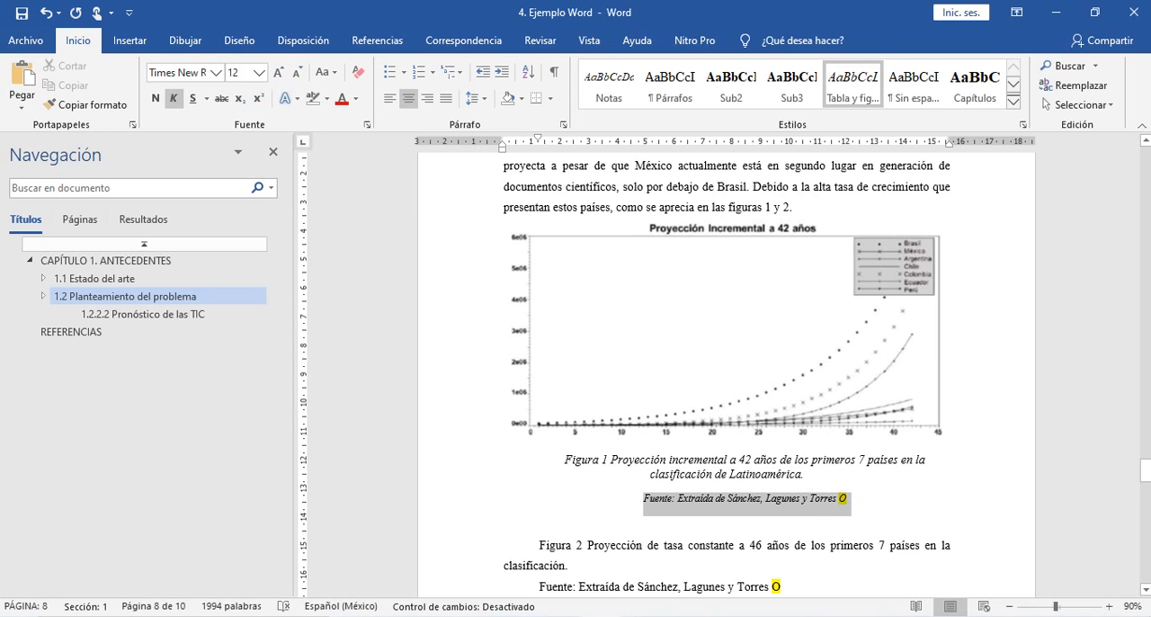